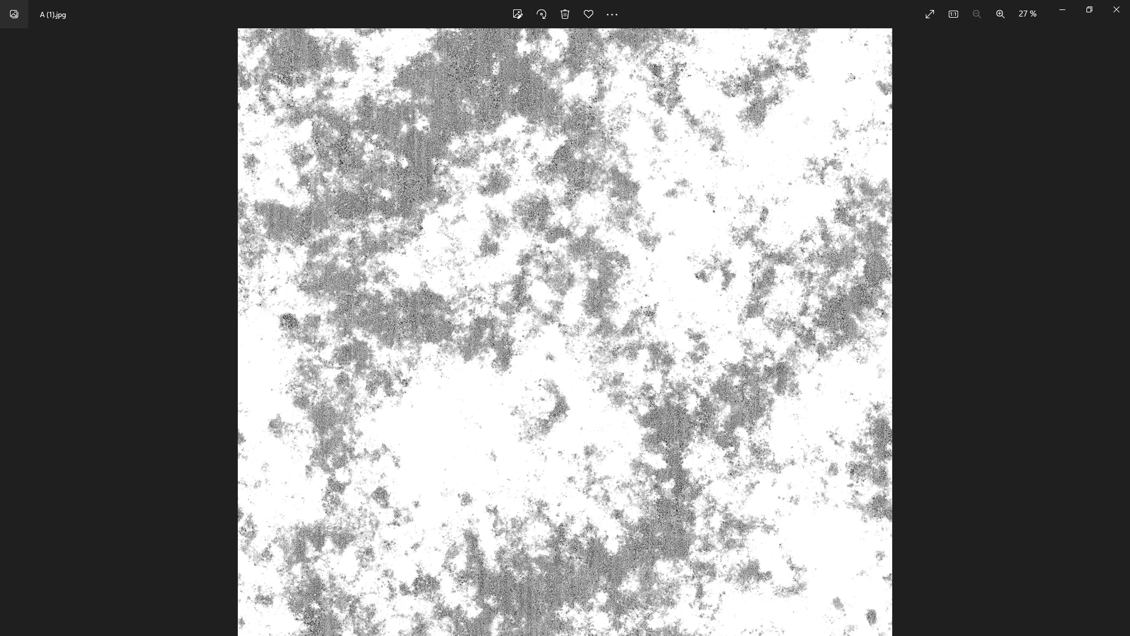
- Page through the A, B and C texture images to the D.png rusty metal sphere render
{"action": "key", "text": "Right"}
{"action": "key", "text": "Right"}
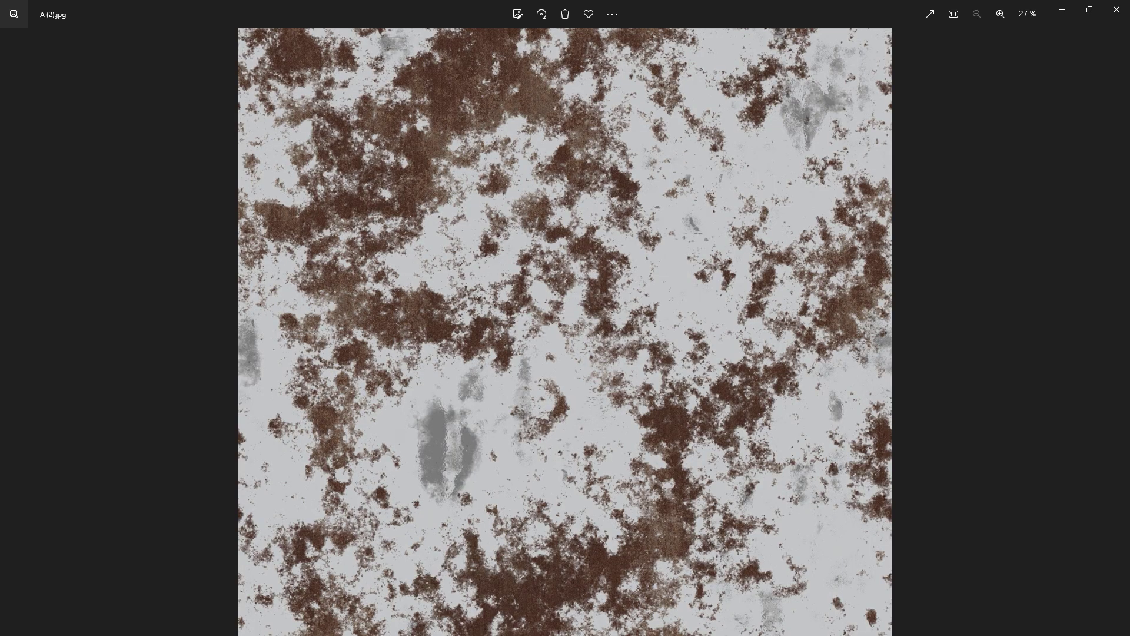
{"action": "key", "text": "Right"}
{"action": "key", "text": "Right"}
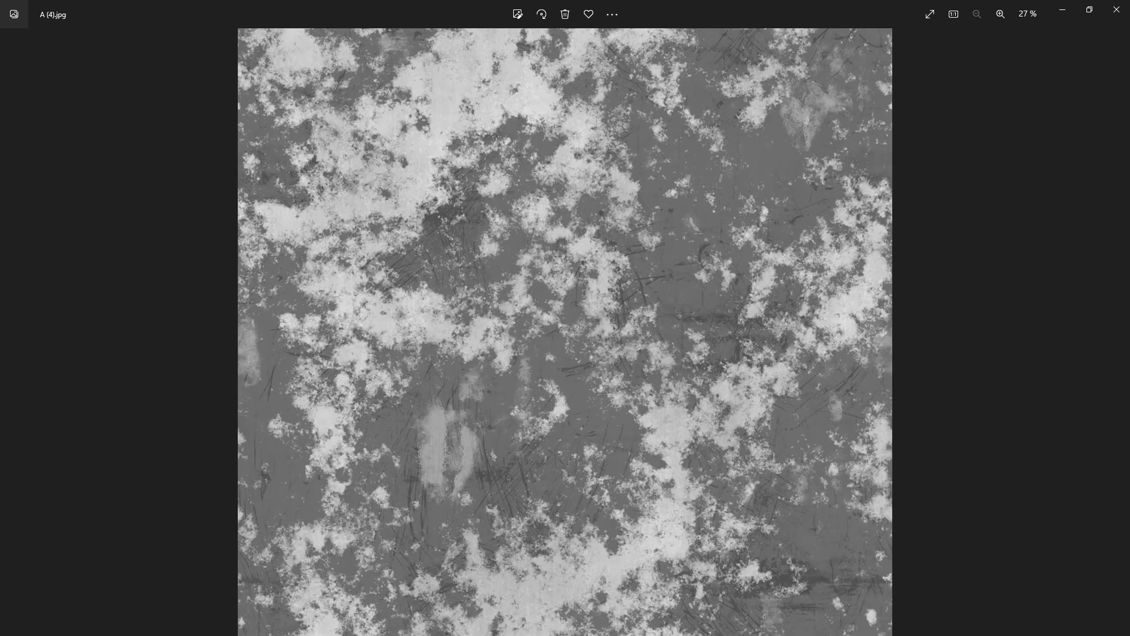
{"action": "key", "text": "Right"}
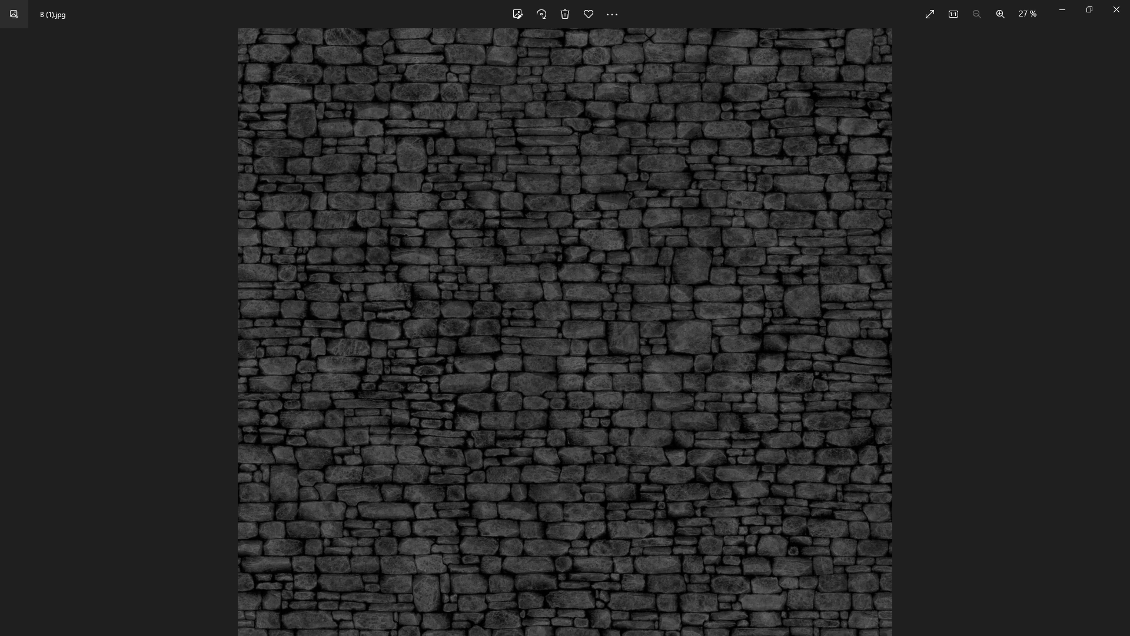
{"action": "key", "text": "Right"}
{"action": "key", "text": "Right"}
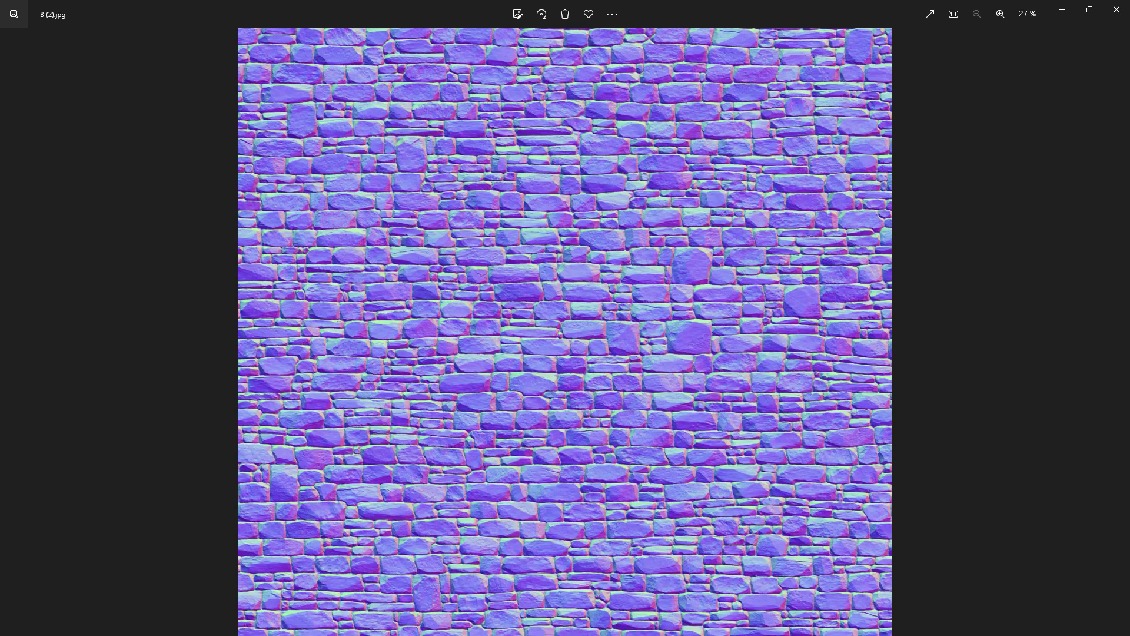
{"action": "key", "text": "Right"}
{"action": "key", "text": "Right"}
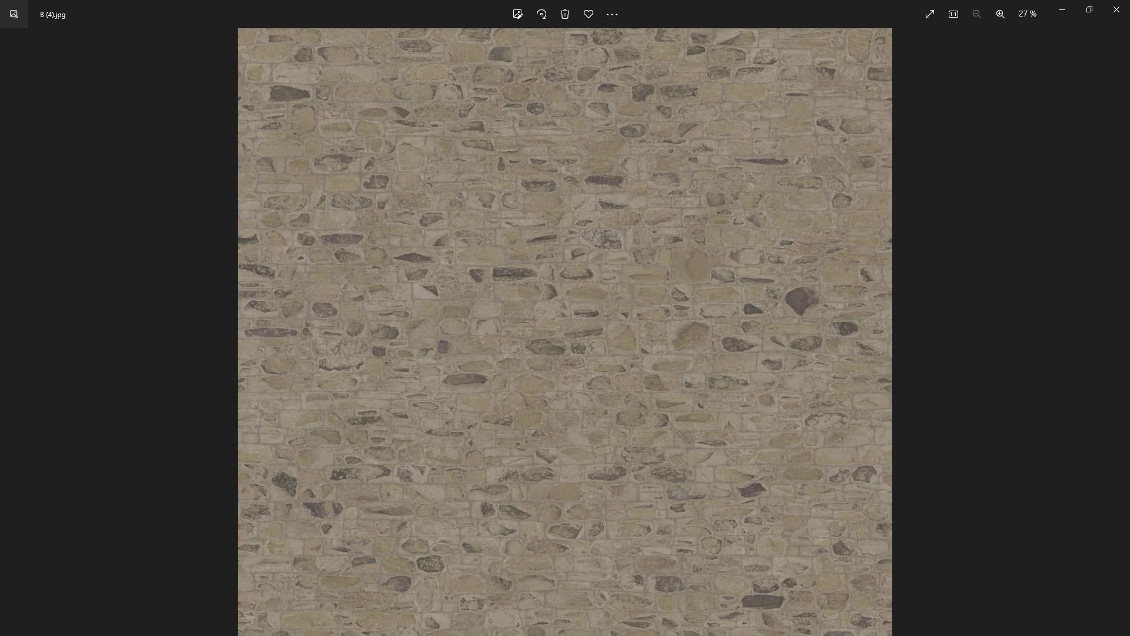
{"action": "key", "text": "Right"}
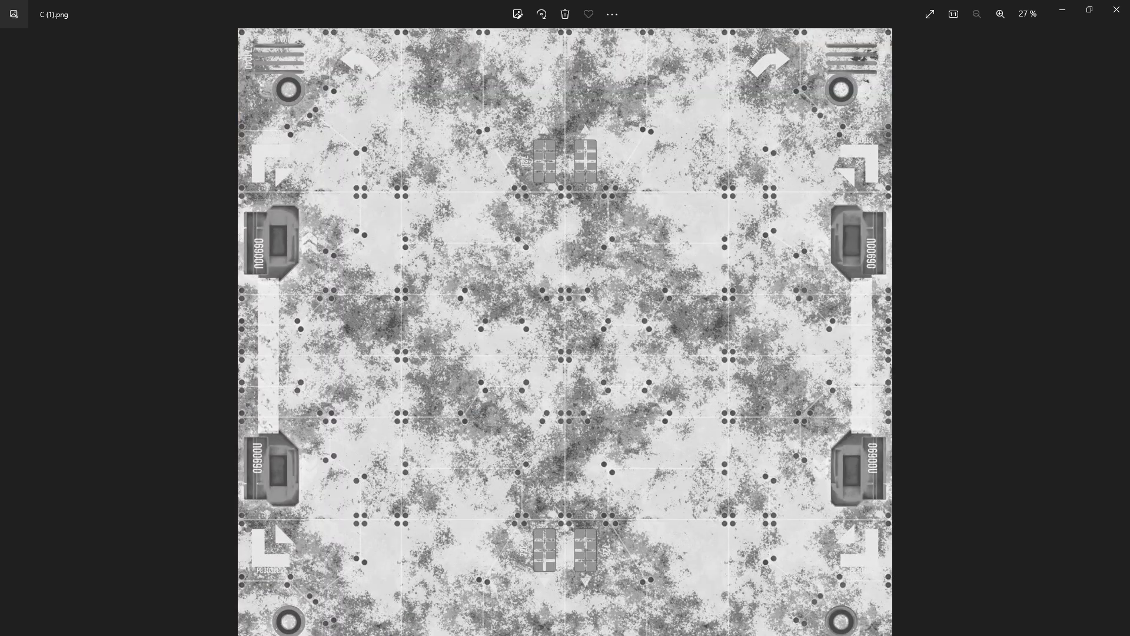
{"action": "key", "text": "Right"}
{"action": "key", "text": "Right"}
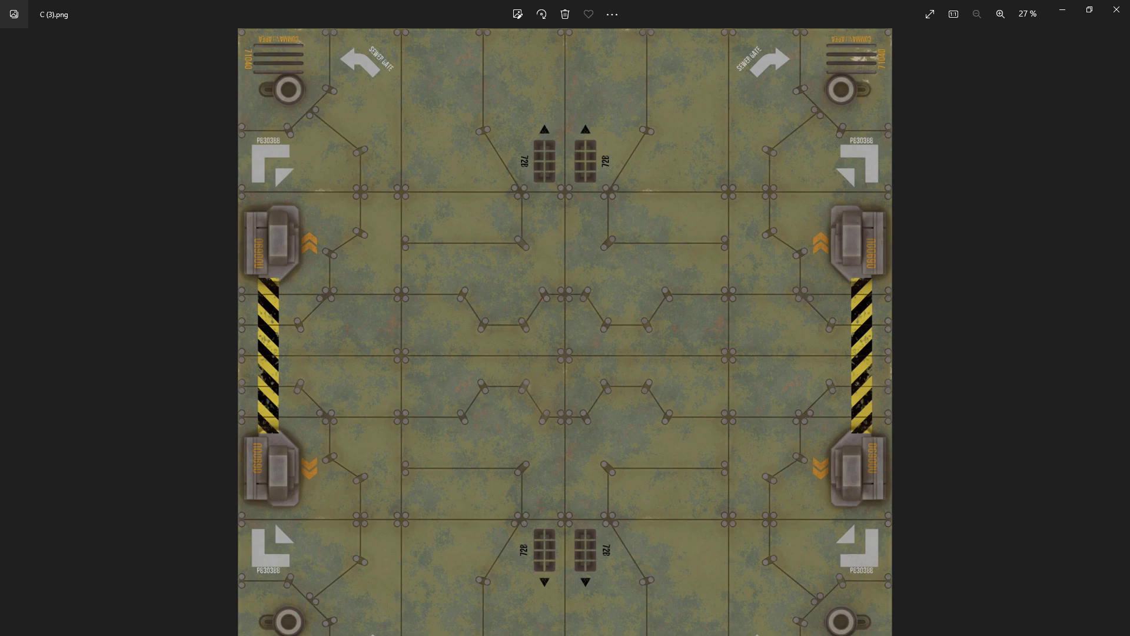
{"action": "key", "text": "Right"}
{"action": "key", "text": "Right"}
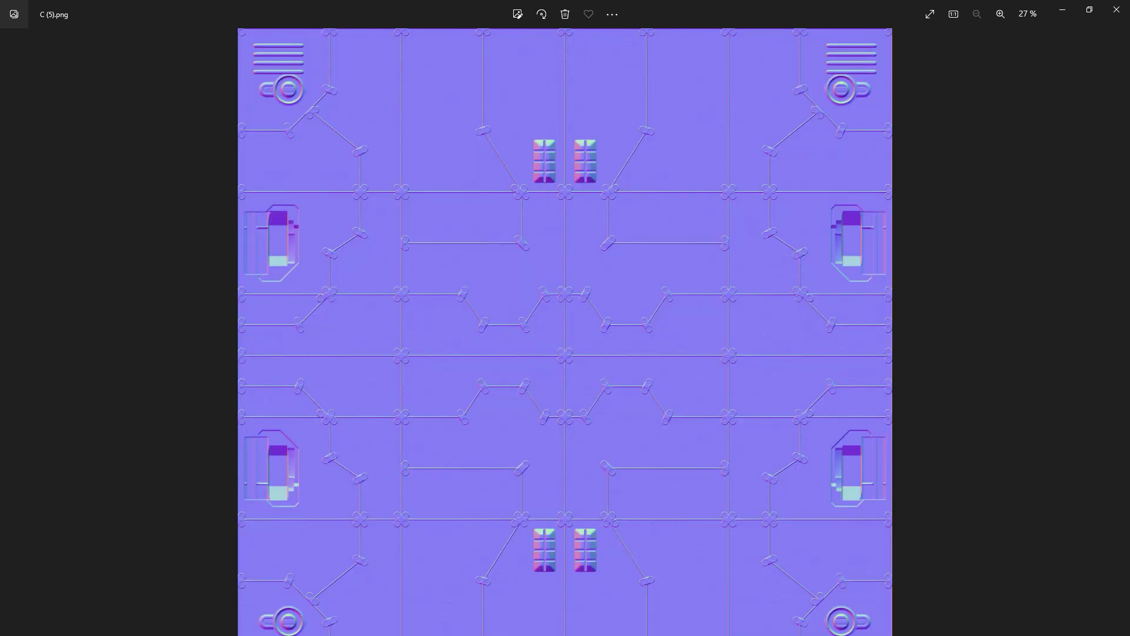
{"action": "key", "text": "Right"}
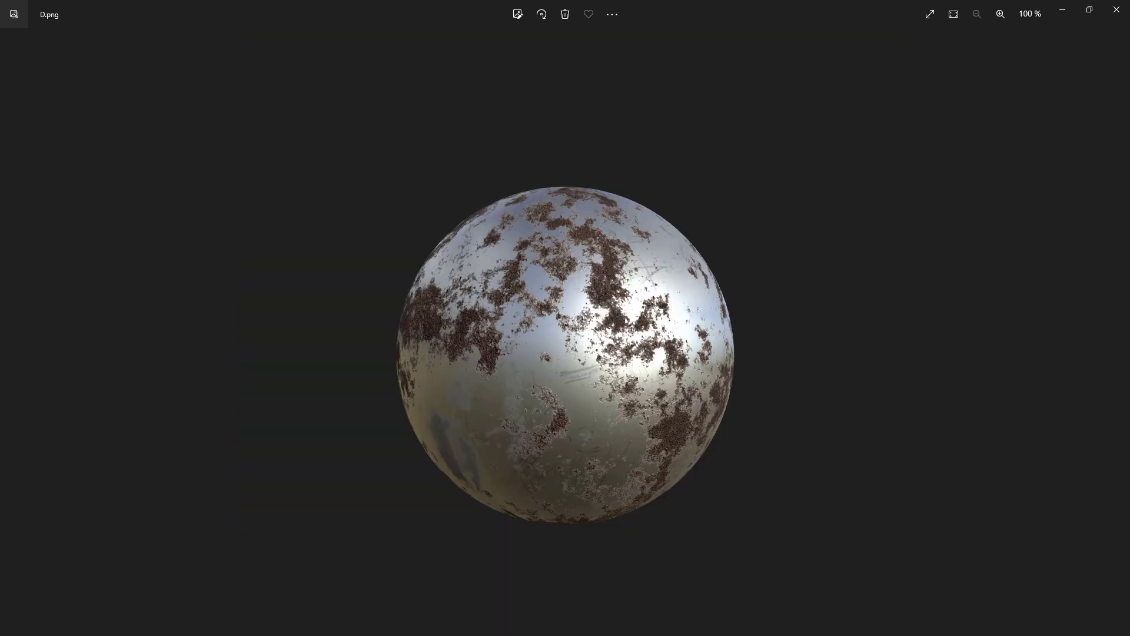
{"action": "key", "text": "Right"}
{"action": "key", "text": "Right"}
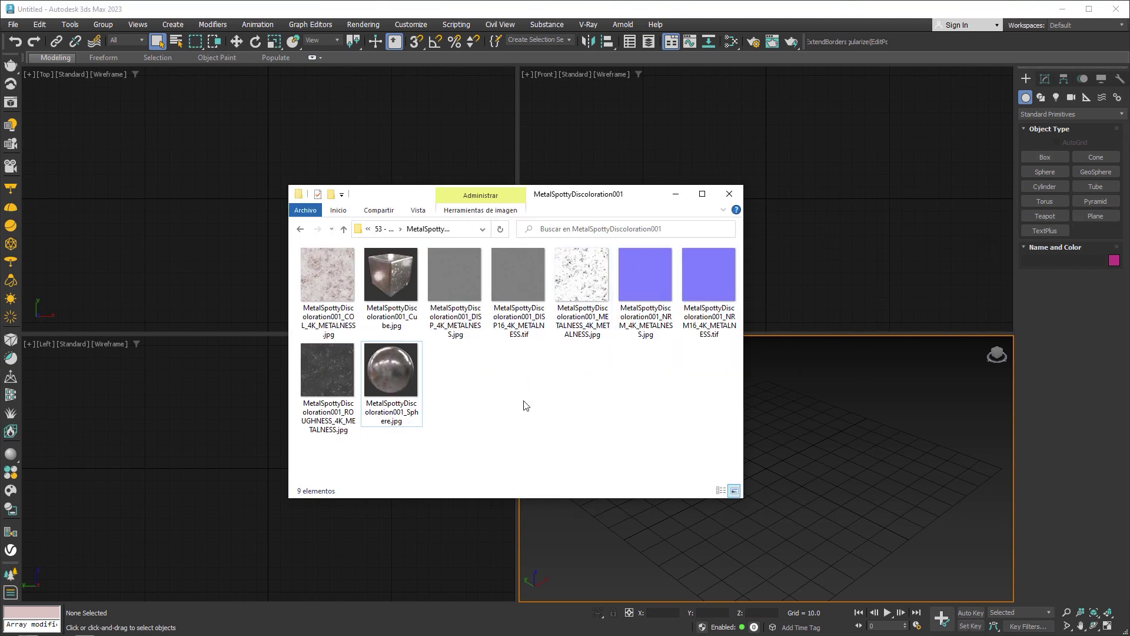
- Preview Sphere.jpg, then the COL colour map of MetalSpottyDiscoloration001 full-size
{"action": "double_click", "coordinate": [397, 367]}
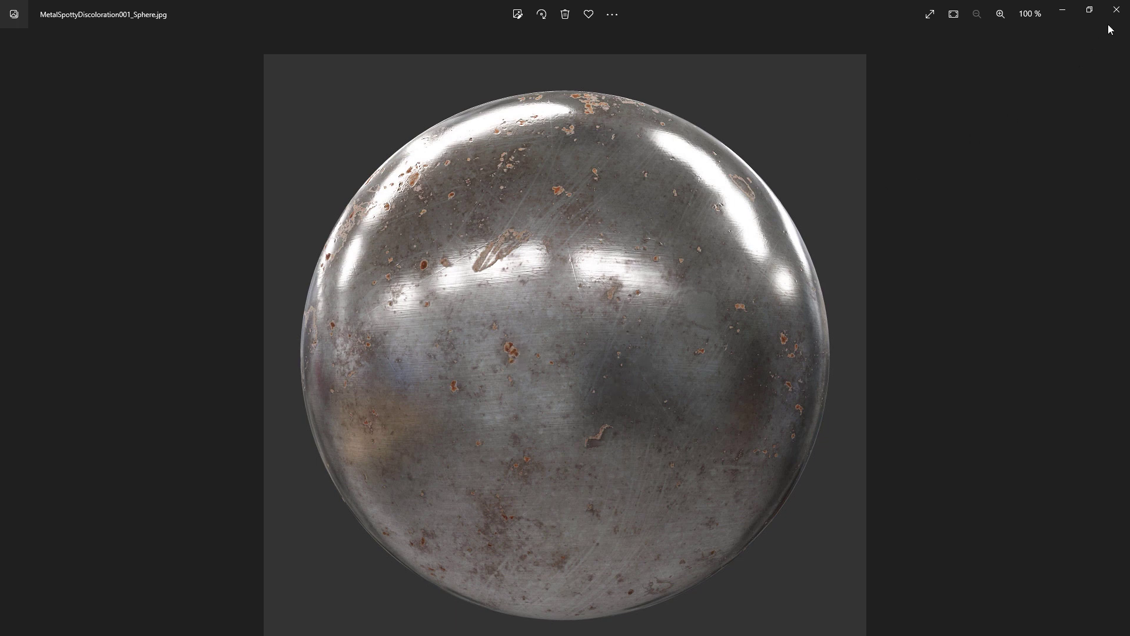
{"action": "left_click", "coordinate": [1117, 10]}
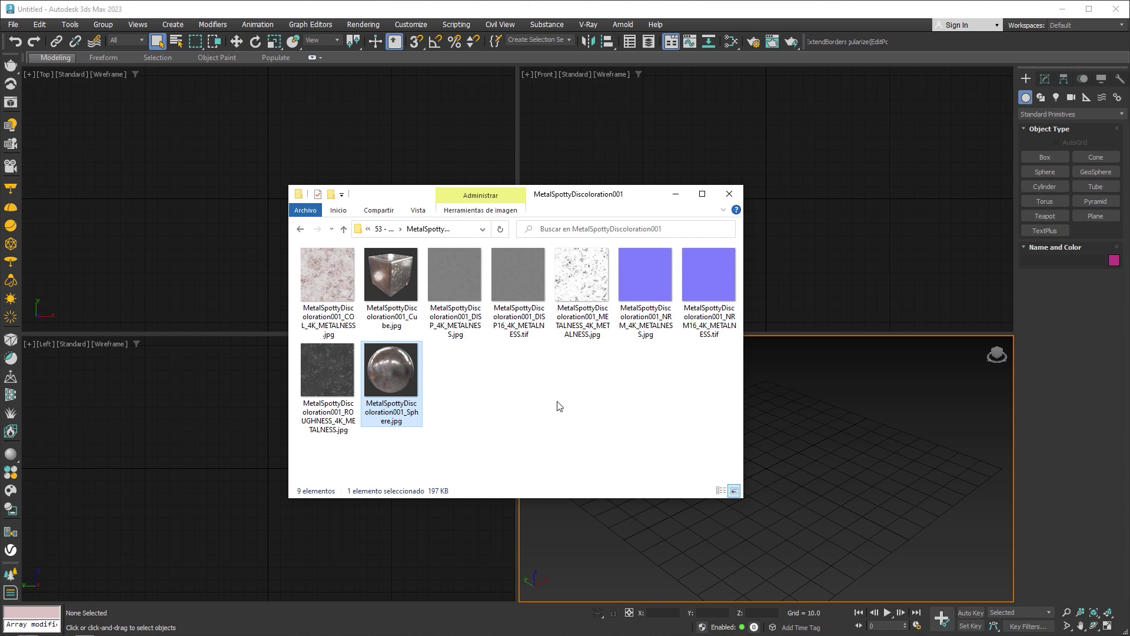
{"action": "left_click", "coordinate": [330, 271]}
{"action": "left_click", "coordinate": [351, 318]}
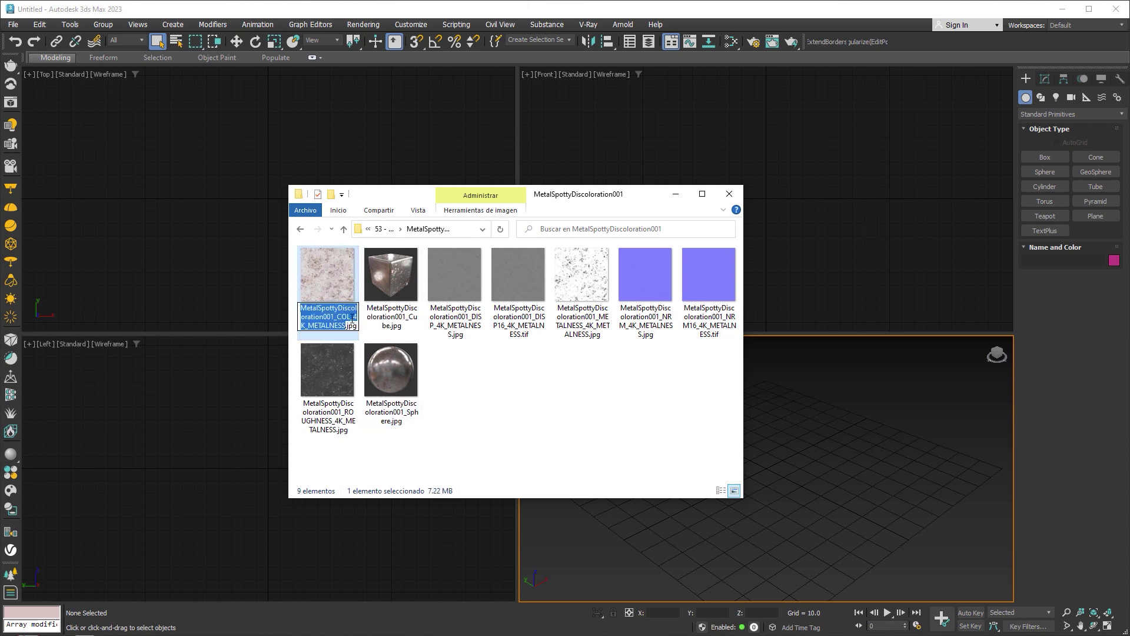
{"action": "left_click_drag", "start_coordinate": [352, 316], "coordinate": [337, 317]}
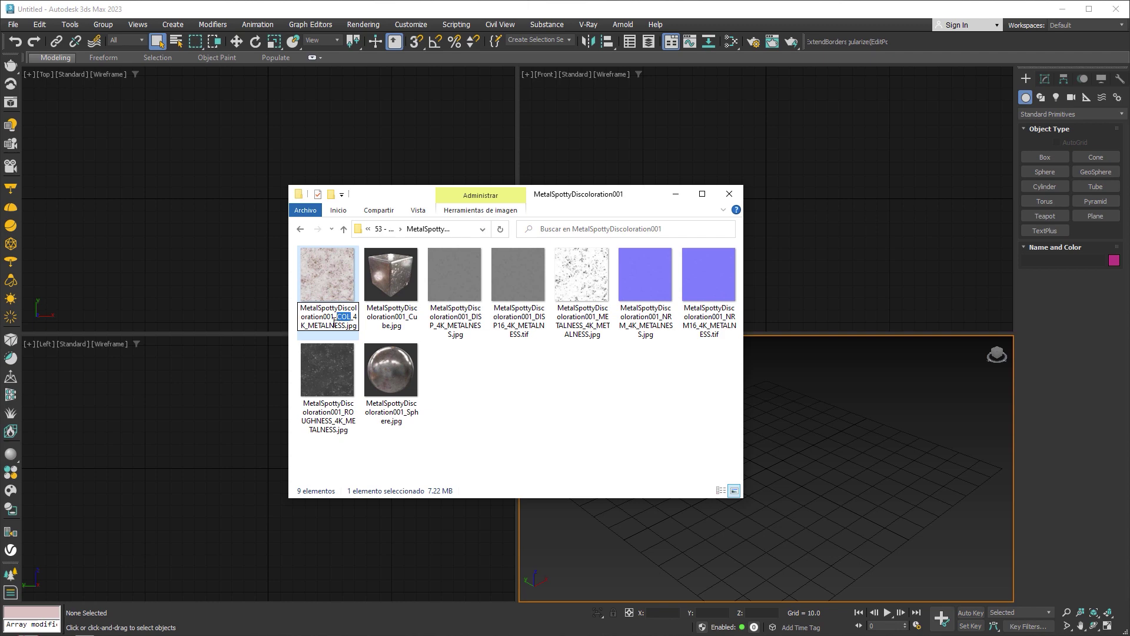
{"action": "double_click", "coordinate": [344, 283]}
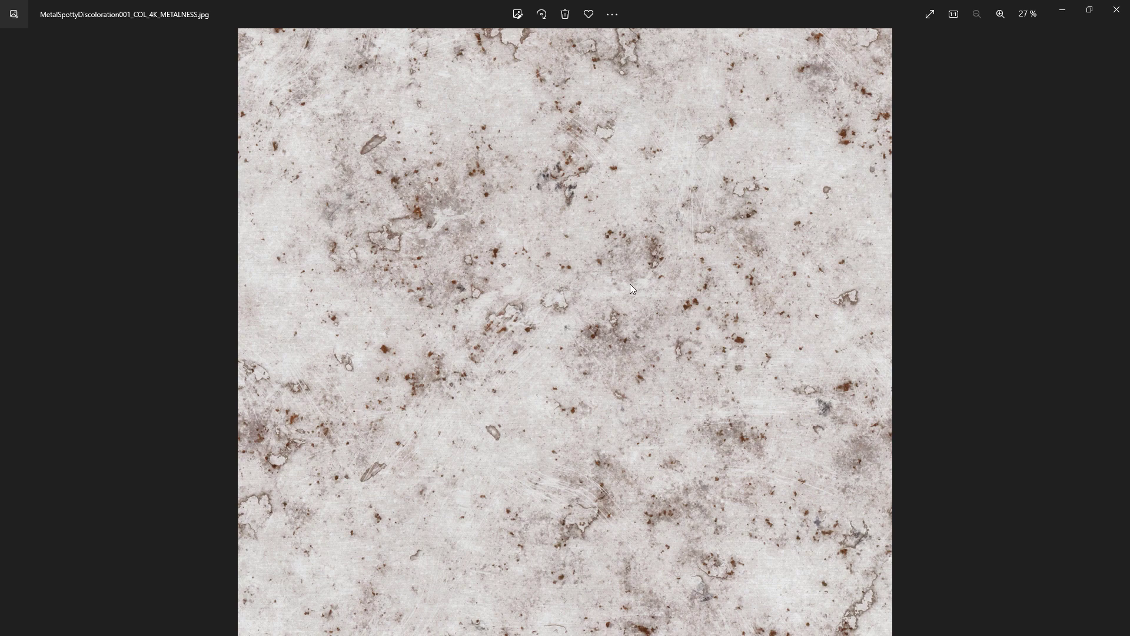
{"action": "key", "text": "Escape"}
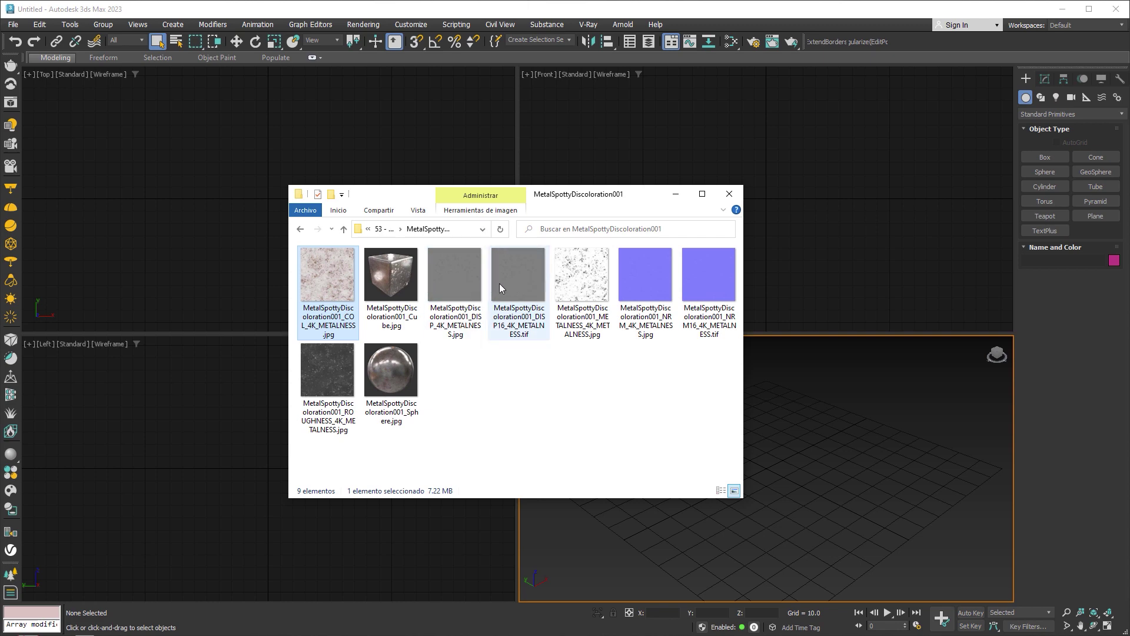
- Inspect the DISP_4K jpg, compare it with DISP16 tif, and delete the jpg
{"action": "left_click", "coordinate": [470, 314]}
{"action": "left_click", "coordinate": [469, 317]}
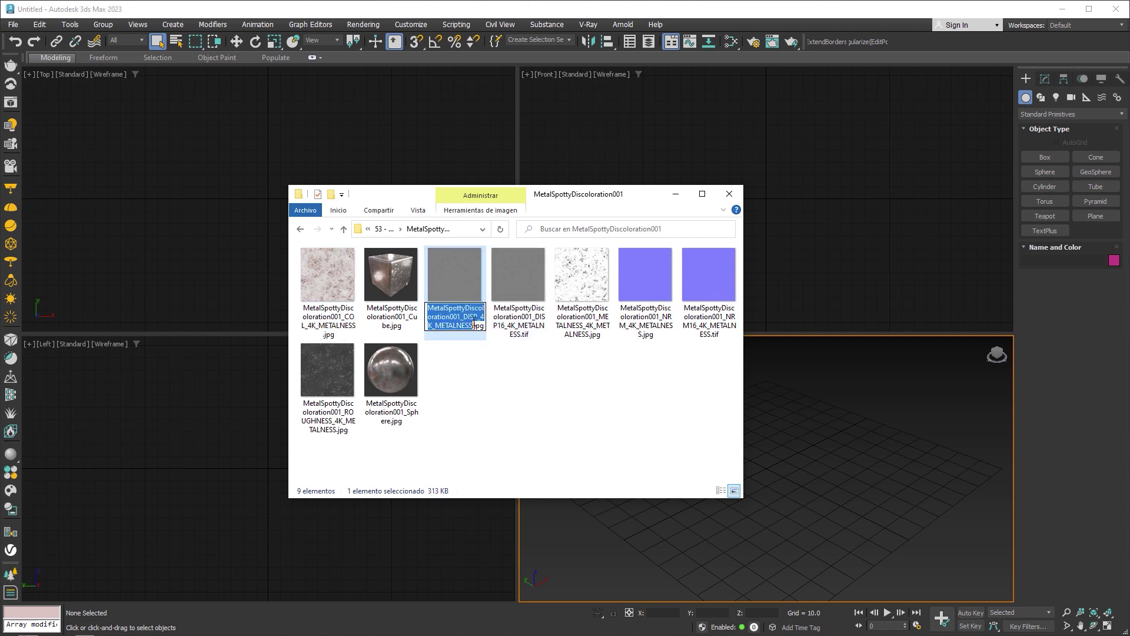
{"action": "left_click_drag", "start_coordinate": [463, 318], "coordinate": [477, 319]}
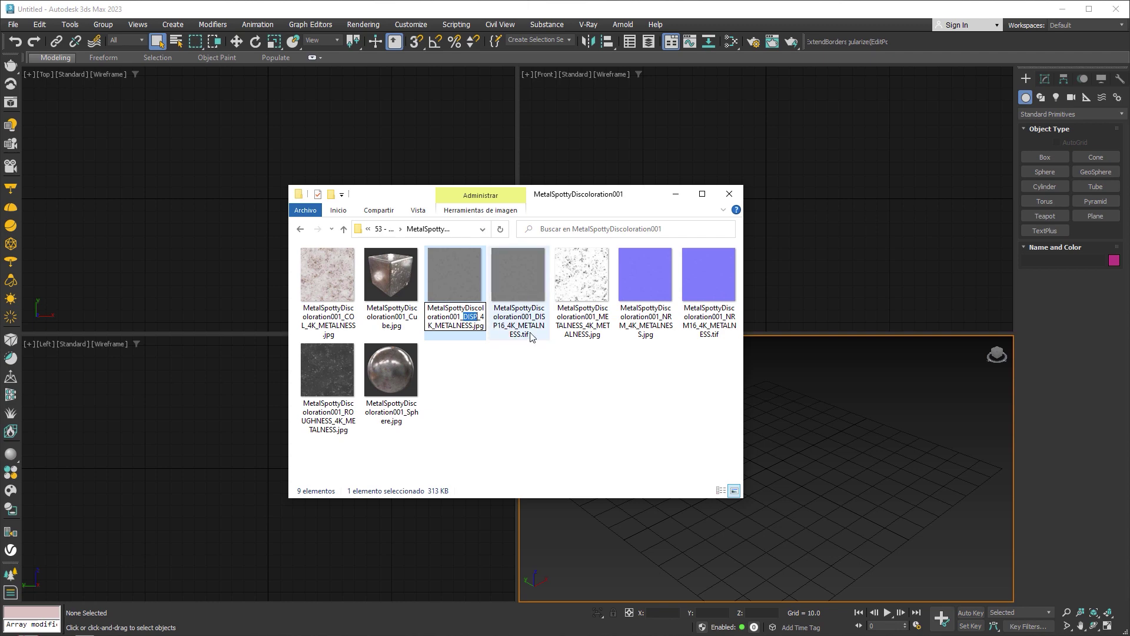
{"action": "double_click", "coordinate": [471, 285]}
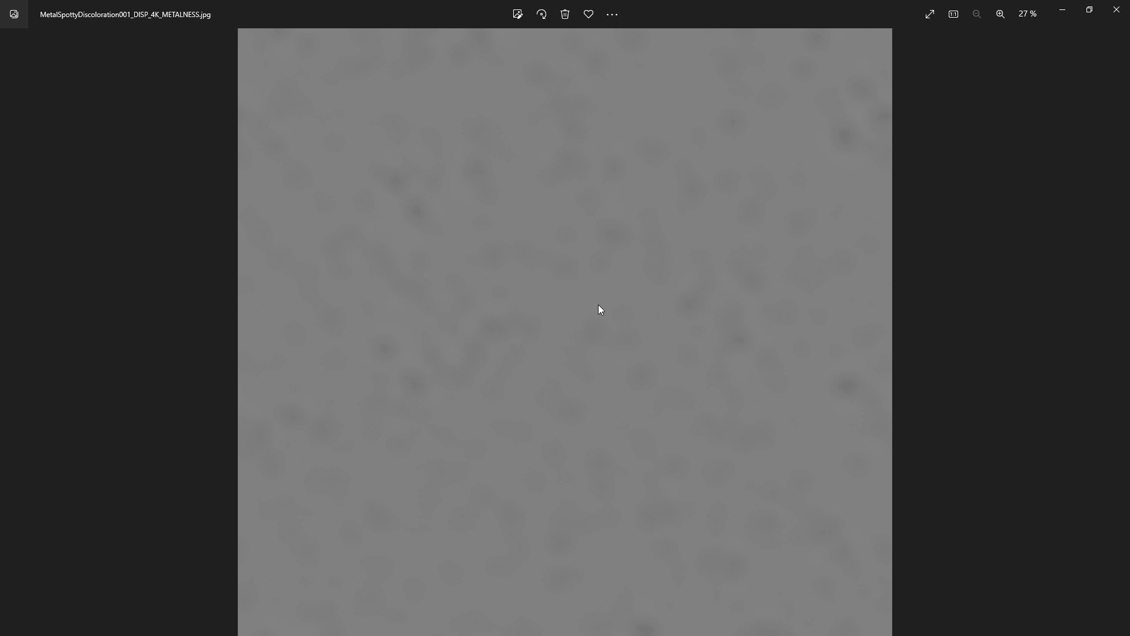
{"action": "key", "text": "Escape"}
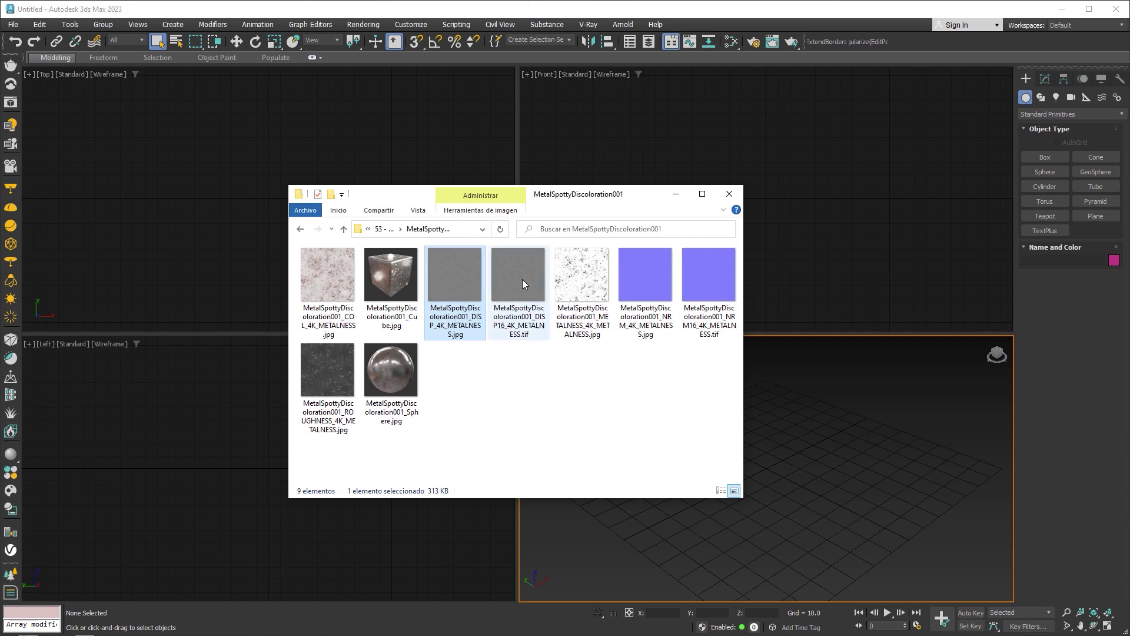
{"action": "mouse_move", "coordinate": [517, 291]}
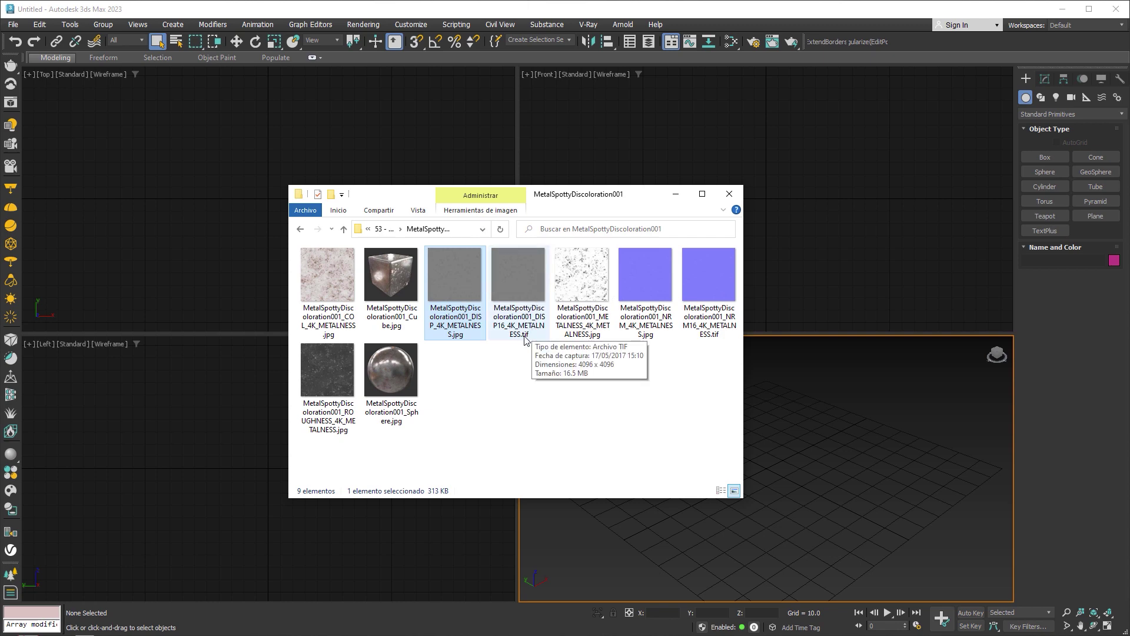
{"action": "left_click", "coordinate": [527, 334]}
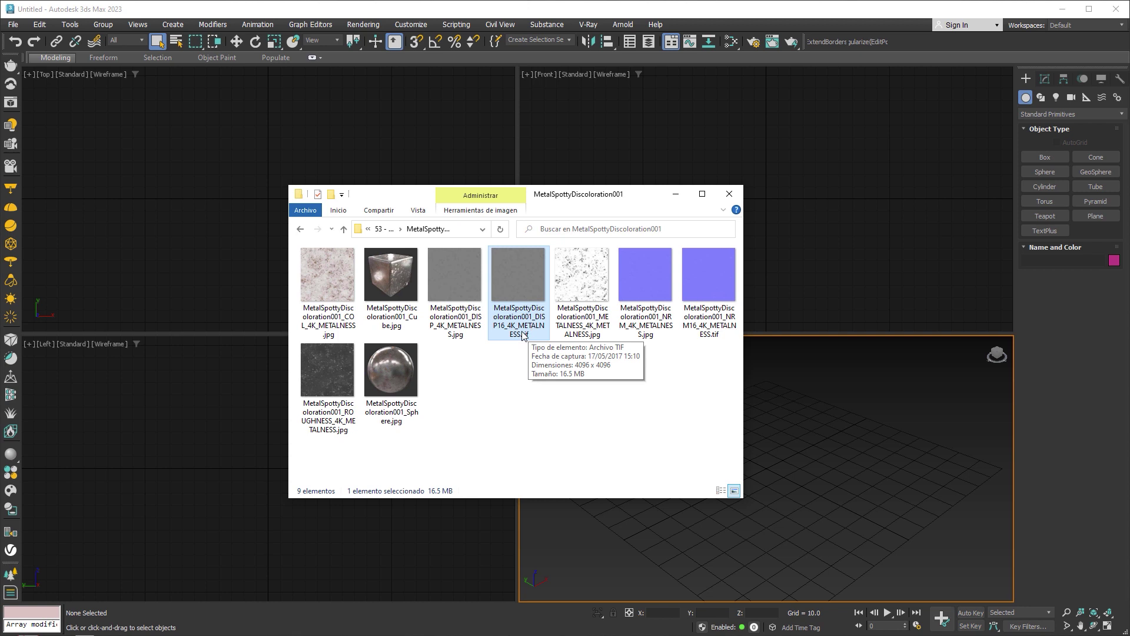
{"action": "left_click", "coordinate": [464, 289]}
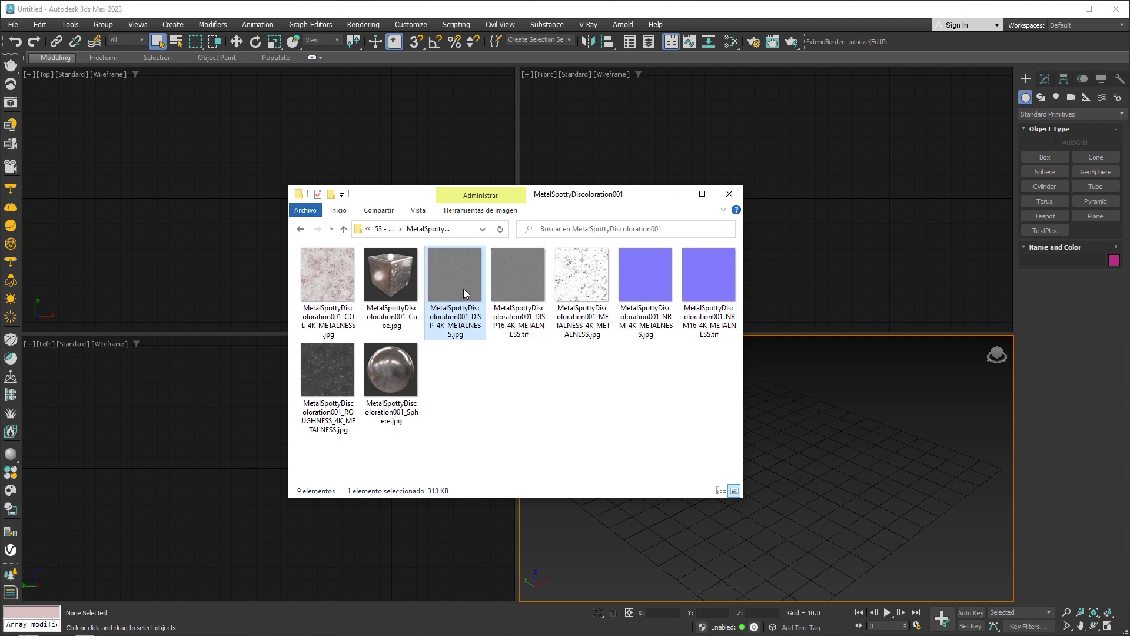
{"action": "key", "text": "Delete"}
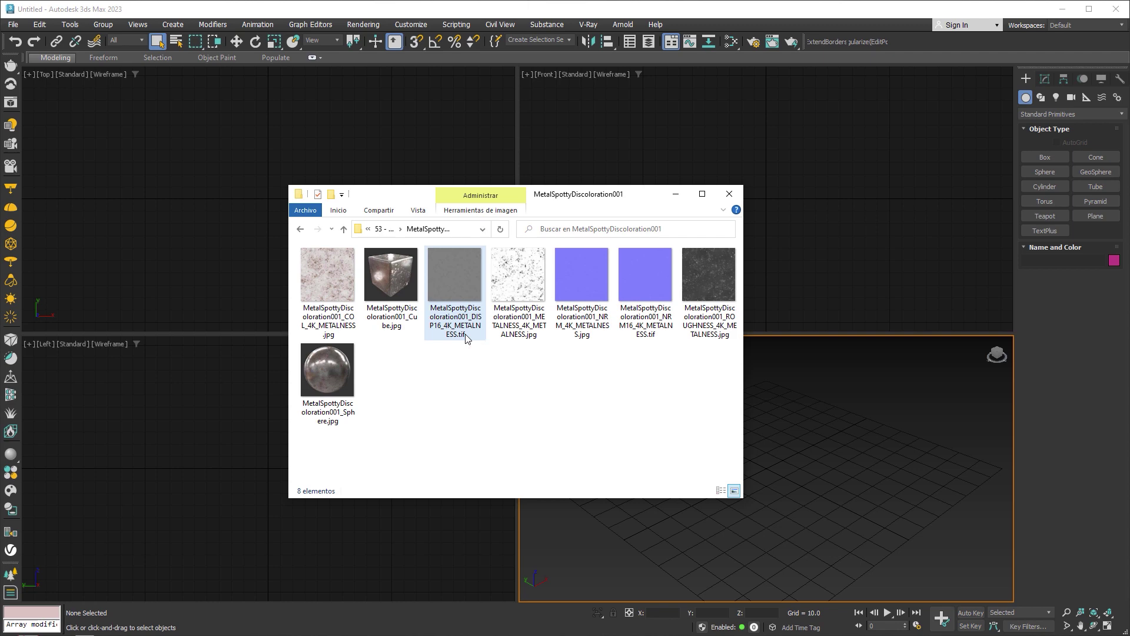
- Preview the METALNESS map full-size
{"action": "left_click", "coordinate": [533, 326]}
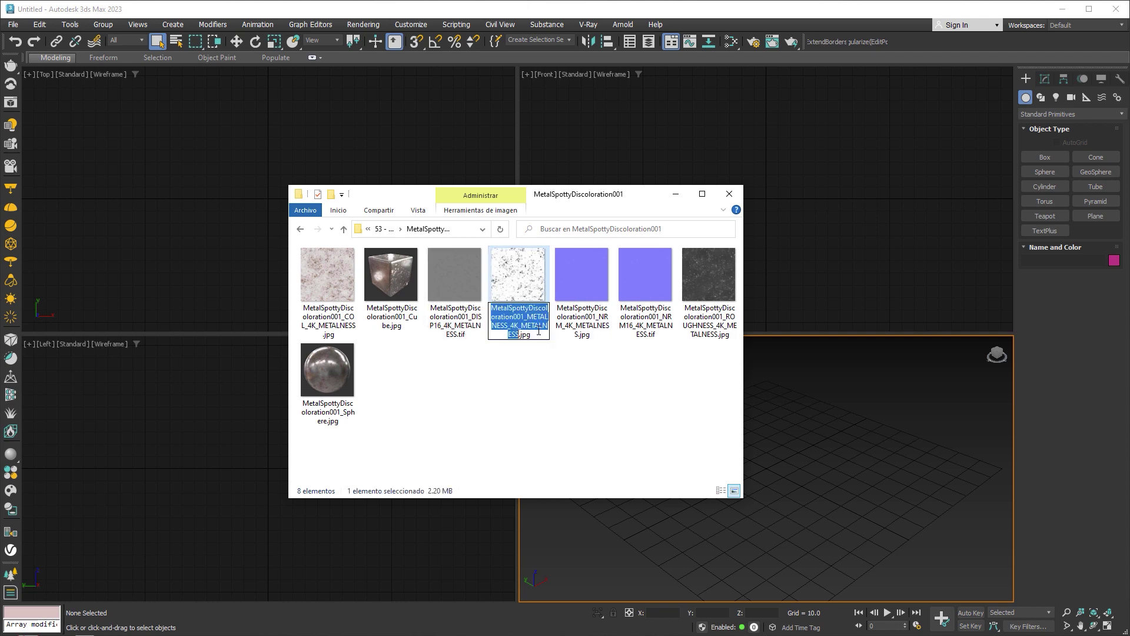
{"action": "left_click", "coordinate": [537, 317]}
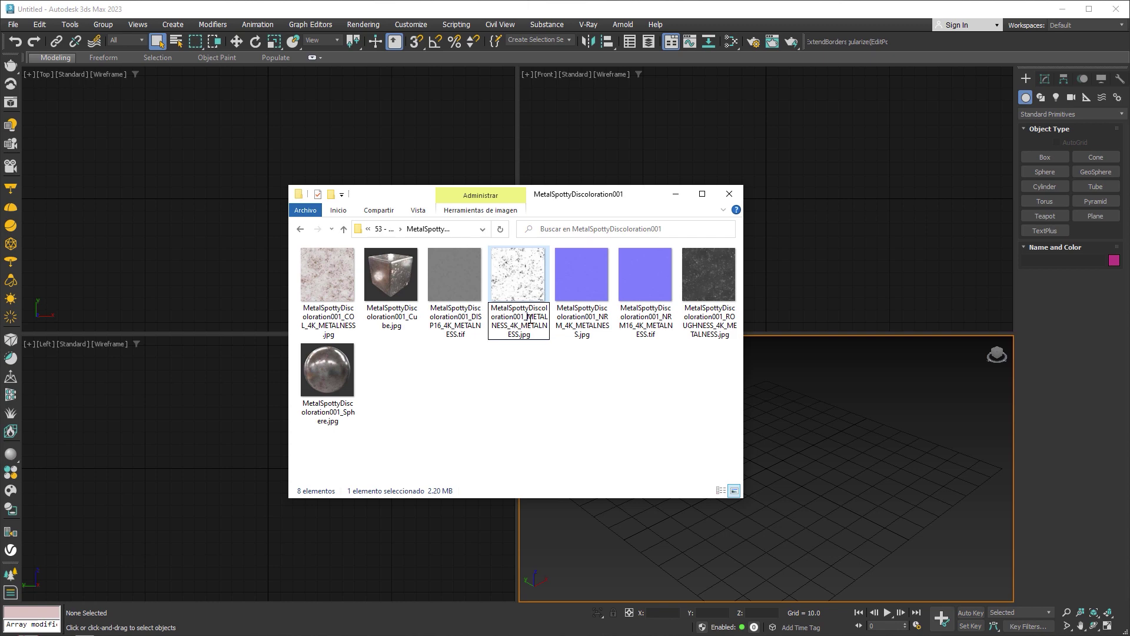
{"action": "left_click_drag", "start_coordinate": [528, 318], "coordinate": [508, 326]}
{"action": "double_click", "coordinate": [523, 287]}
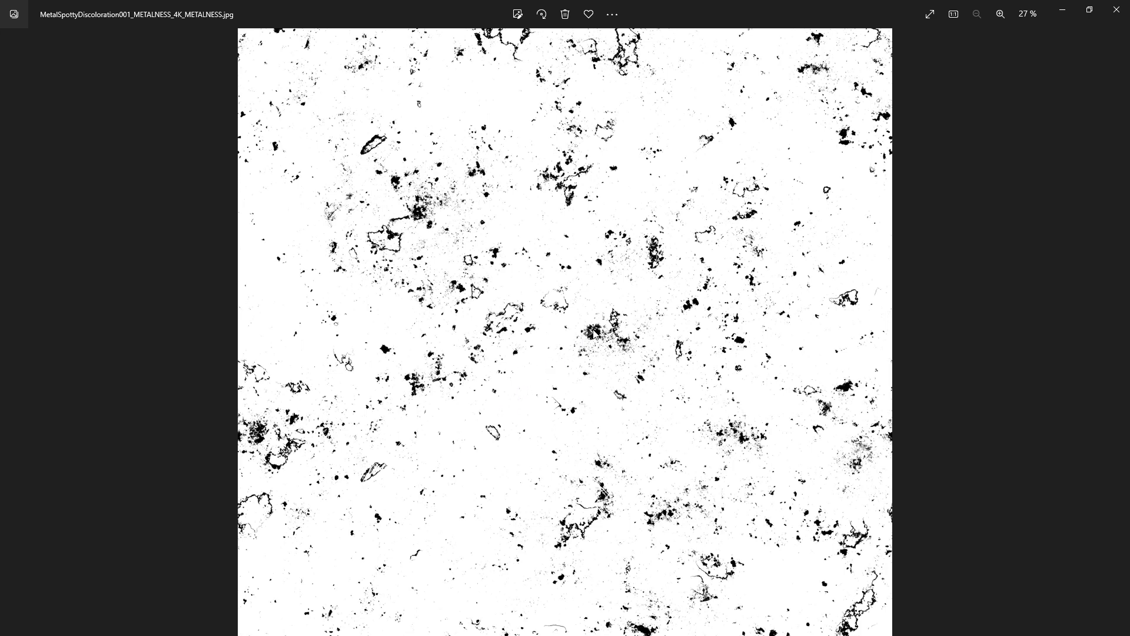
{"action": "key", "text": "alt+F4"}
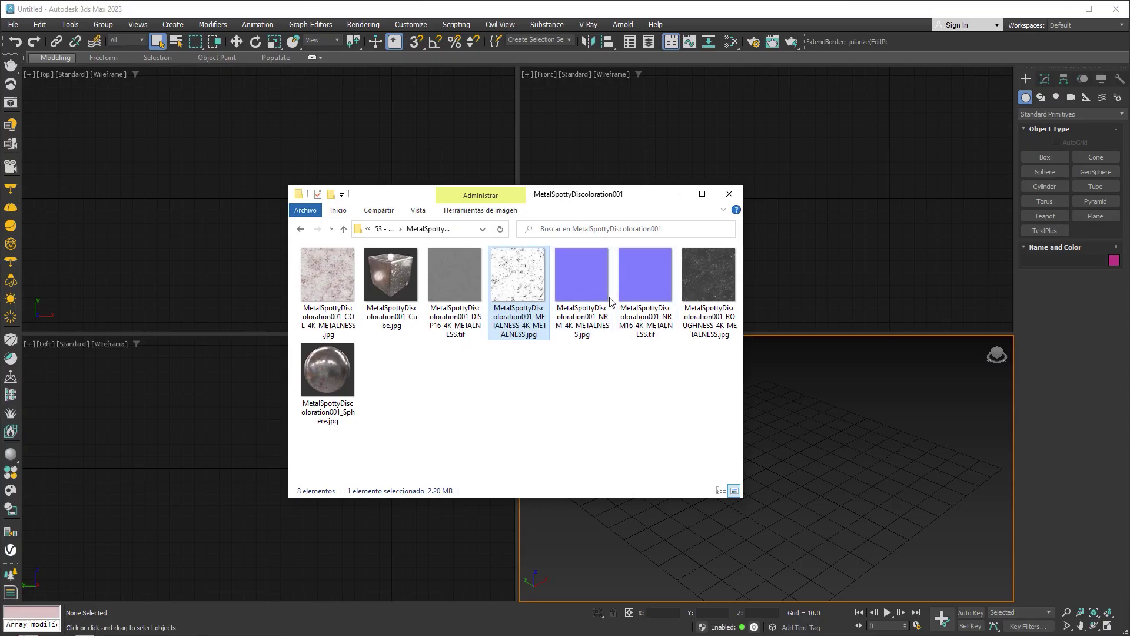
- Delete the NRM_4K jpg normal map, keeping the NRM16 tif
{"action": "left_click", "coordinate": [606, 319]}
{"action": "left_click", "coordinate": [604, 334]}
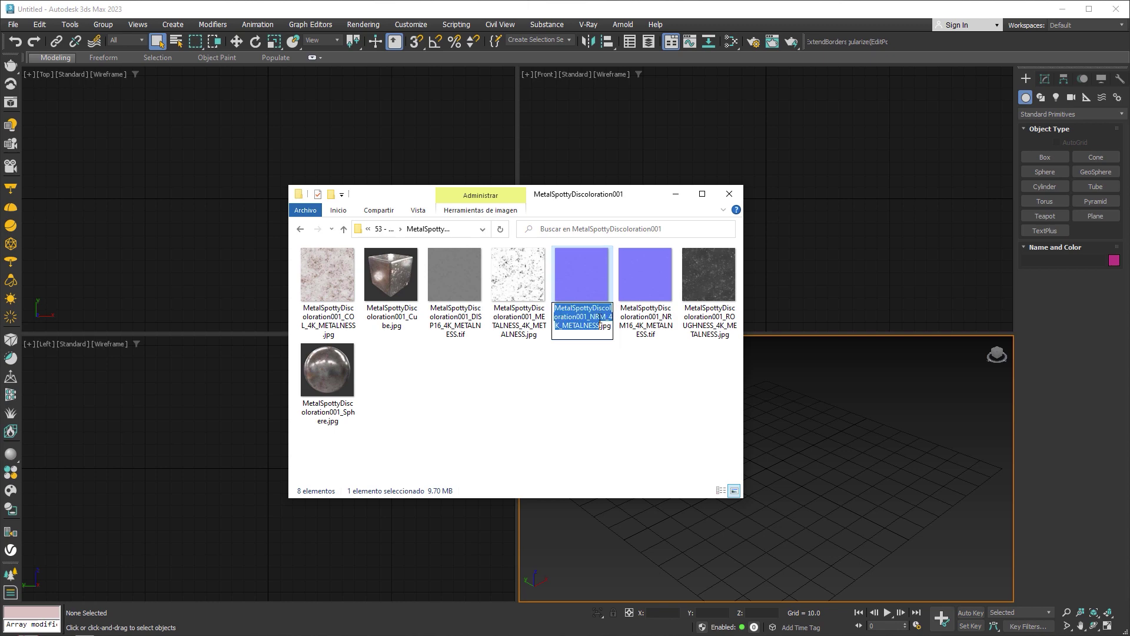
{"action": "left_click_drag", "start_coordinate": [591, 317], "coordinate": [606, 317]}
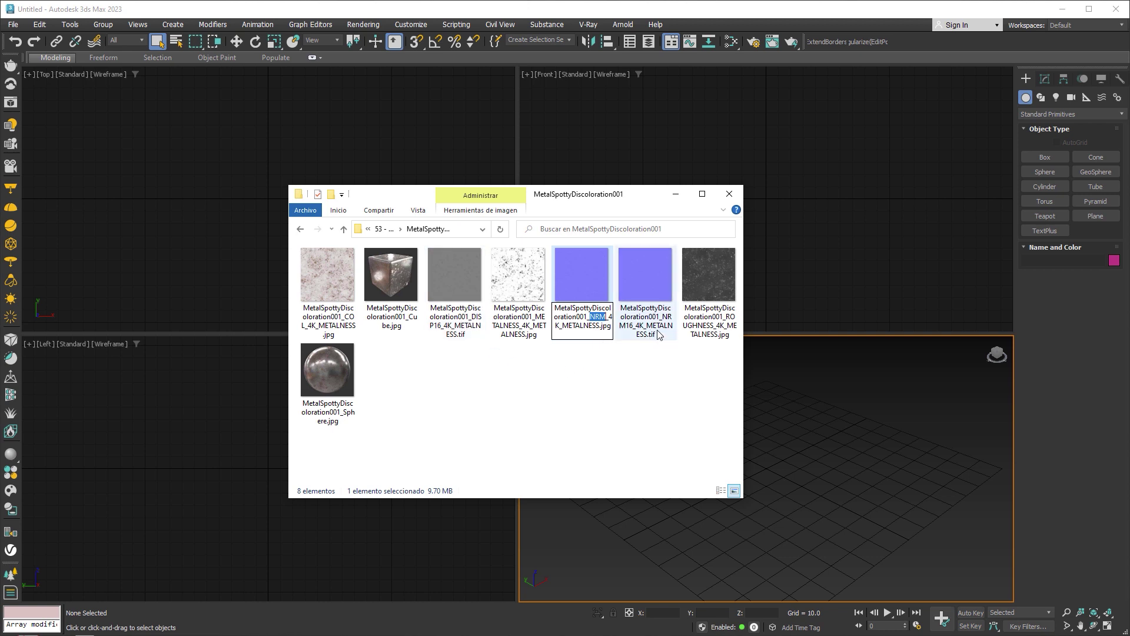
{"action": "left_click", "coordinate": [584, 285]}
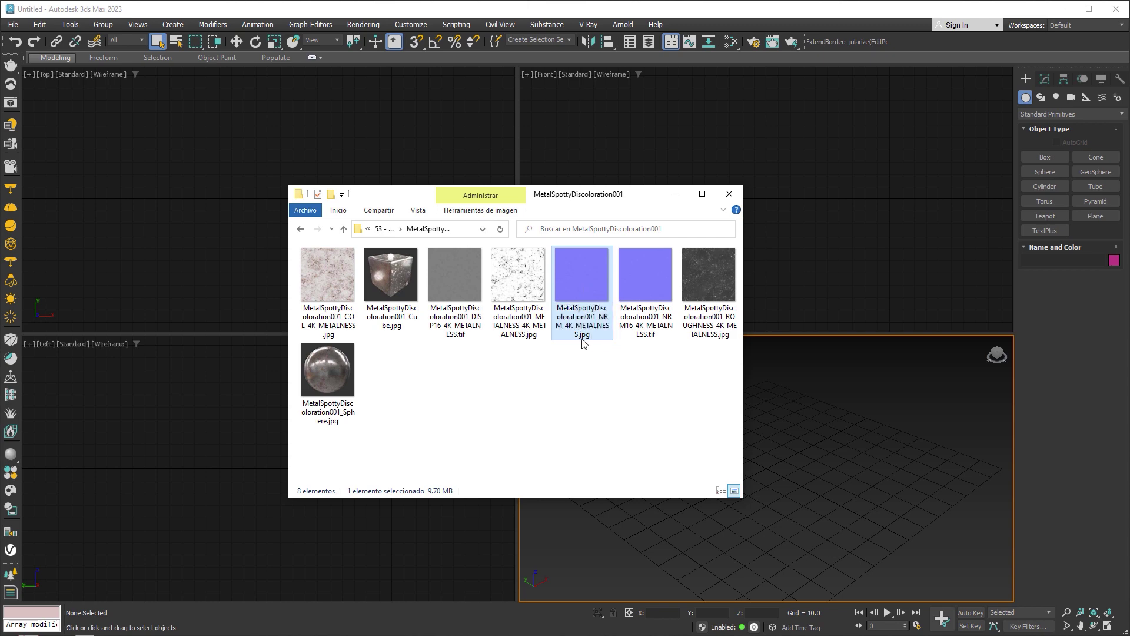
{"action": "key", "text": "Delete"}
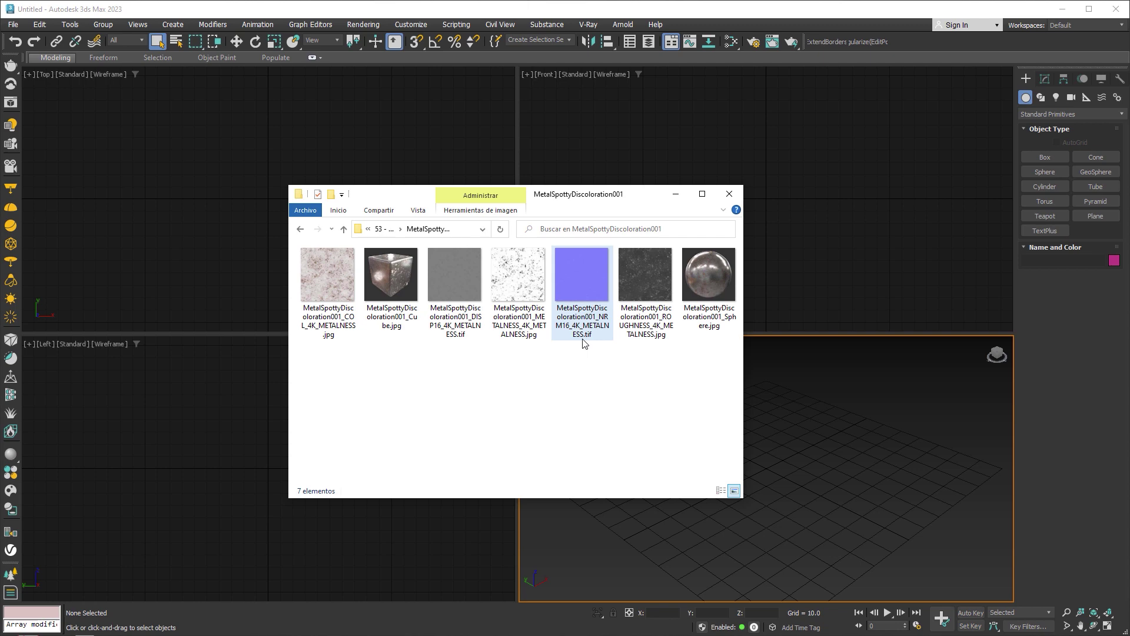
- Open the NRM normal map and zoom in to inspect it
{"action": "double_click", "coordinate": [584, 343]}
{"action": "scroll", "coordinate": [549, 341], "scroll_direction": "up", "scroll_amount": 2}
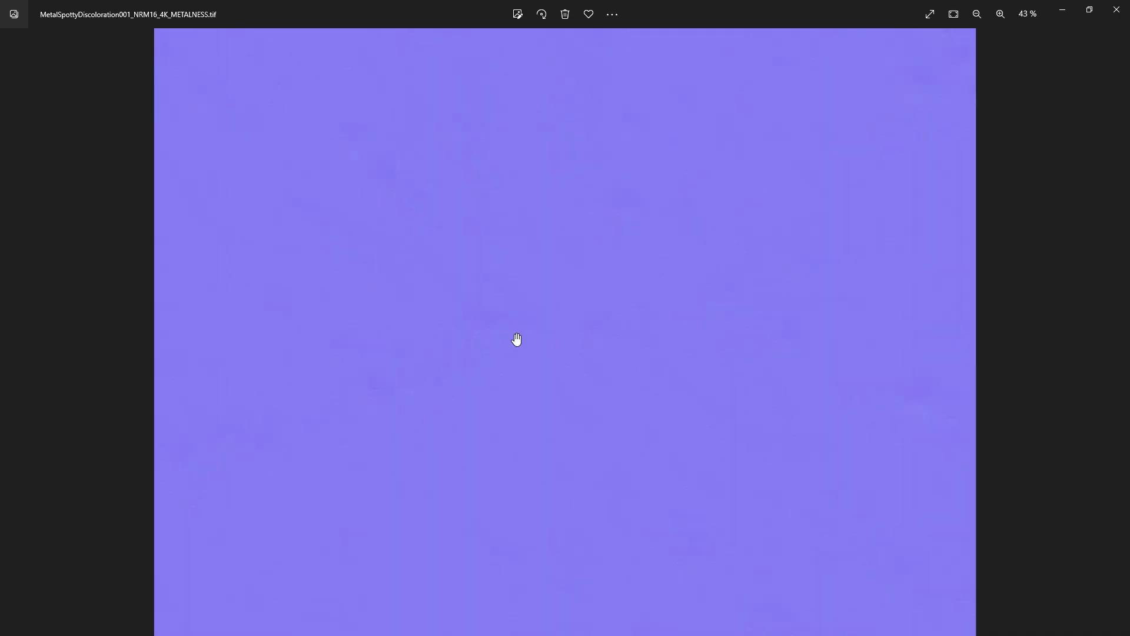
{"action": "scroll", "coordinate": [514, 338], "scroll_direction": "up", "scroll_amount": 2}
{"action": "scroll", "coordinate": [474, 330], "scroll_direction": "up", "scroll_amount": 2}
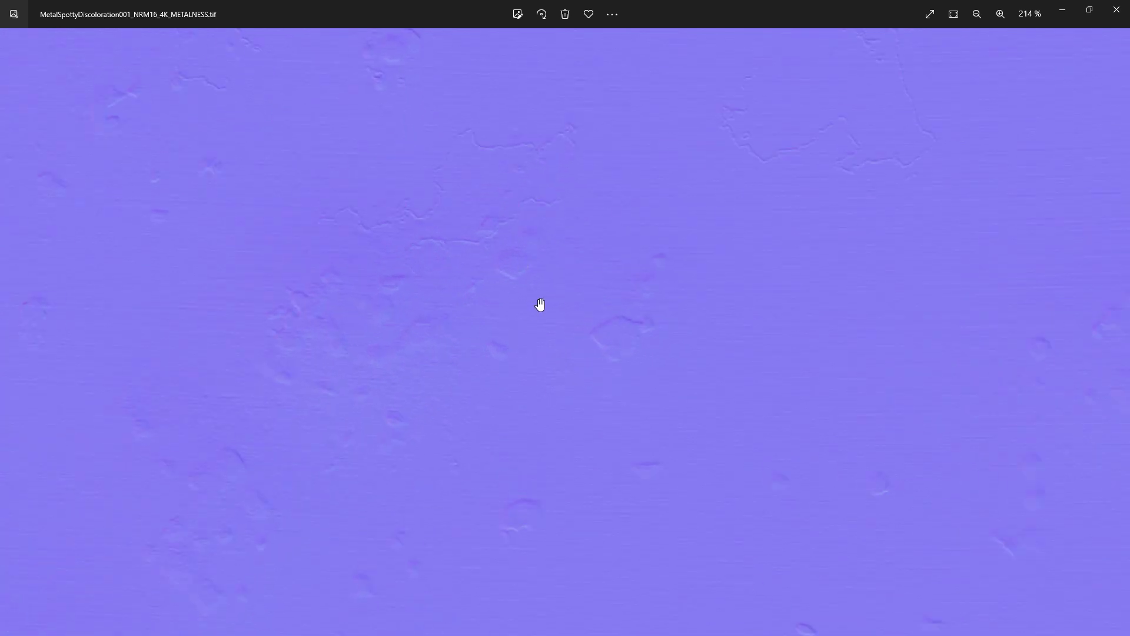
{"action": "scroll", "coordinate": [746, 271], "scroll_direction": "down", "scroll_amount": 2}
{"action": "key", "text": "alt+F4"}
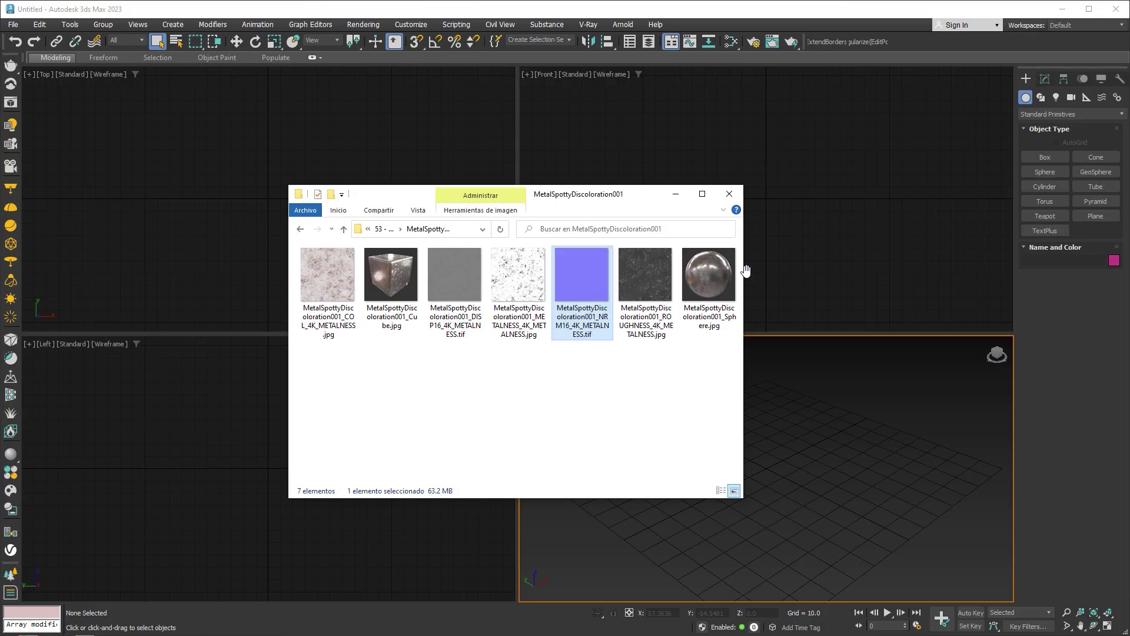
- Inspect the ROUGHNESS texture zoomed in, then move the Explorer window off the viewports
{"action": "left_click", "coordinate": [645, 276]}
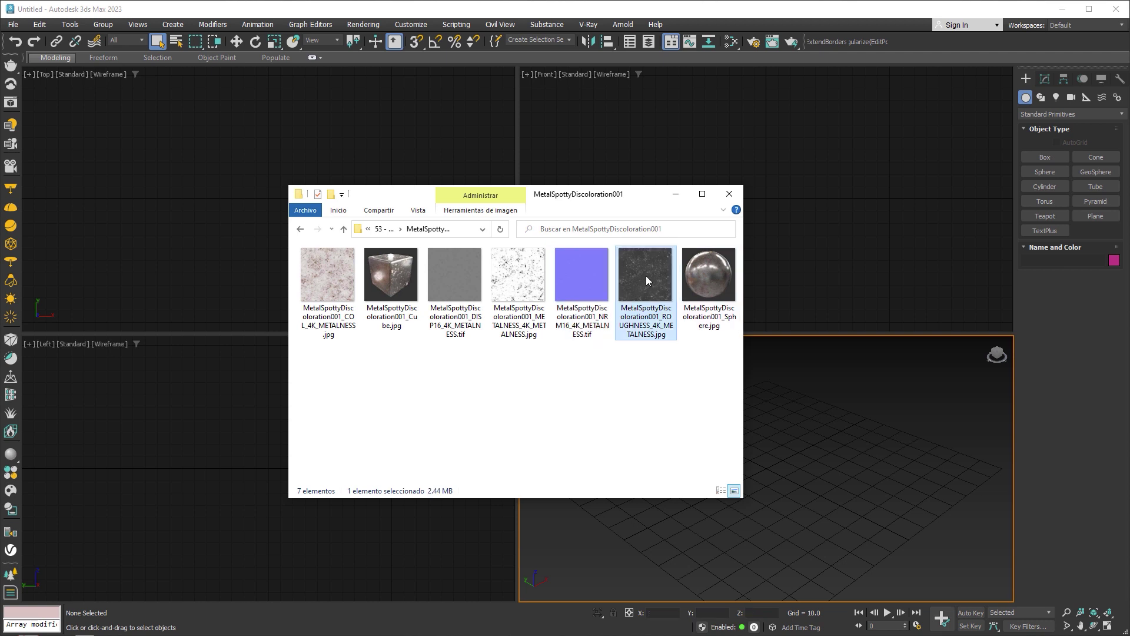
{"action": "left_click", "coordinate": [664, 318]}
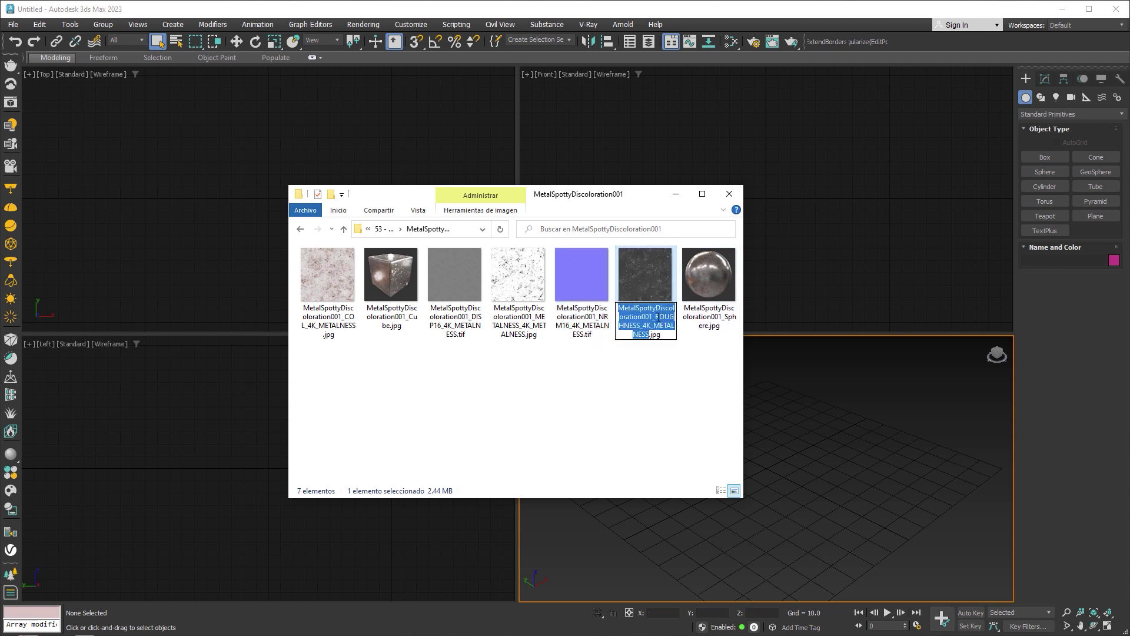
{"action": "left_click_drag", "start_coordinate": [654, 317], "coordinate": [640, 326]}
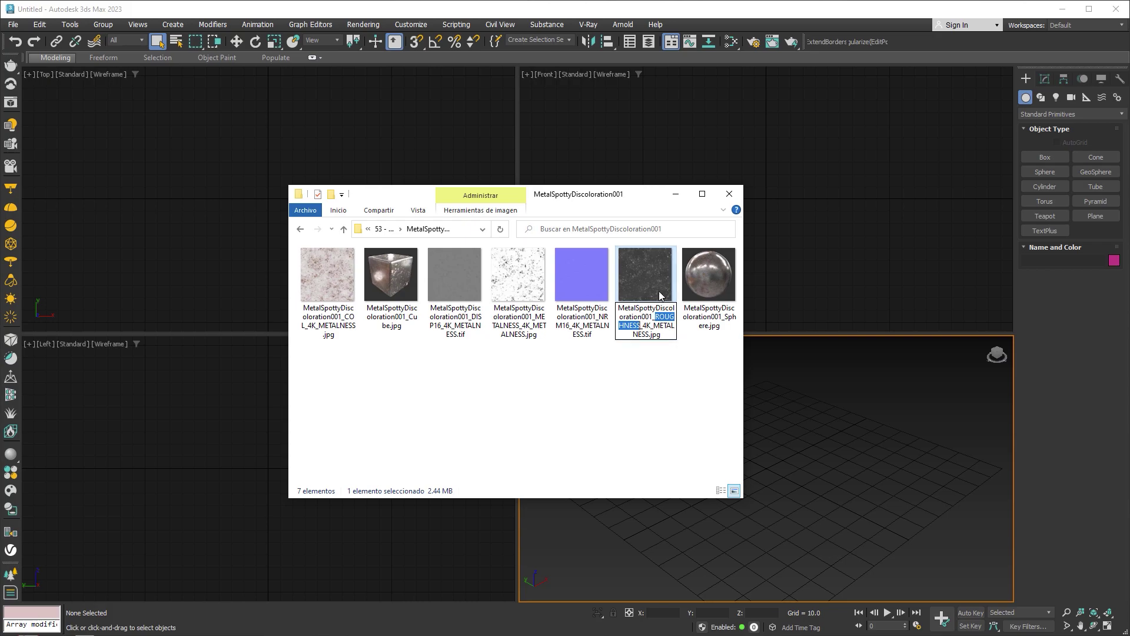
{"action": "double_click", "coordinate": [659, 283]}
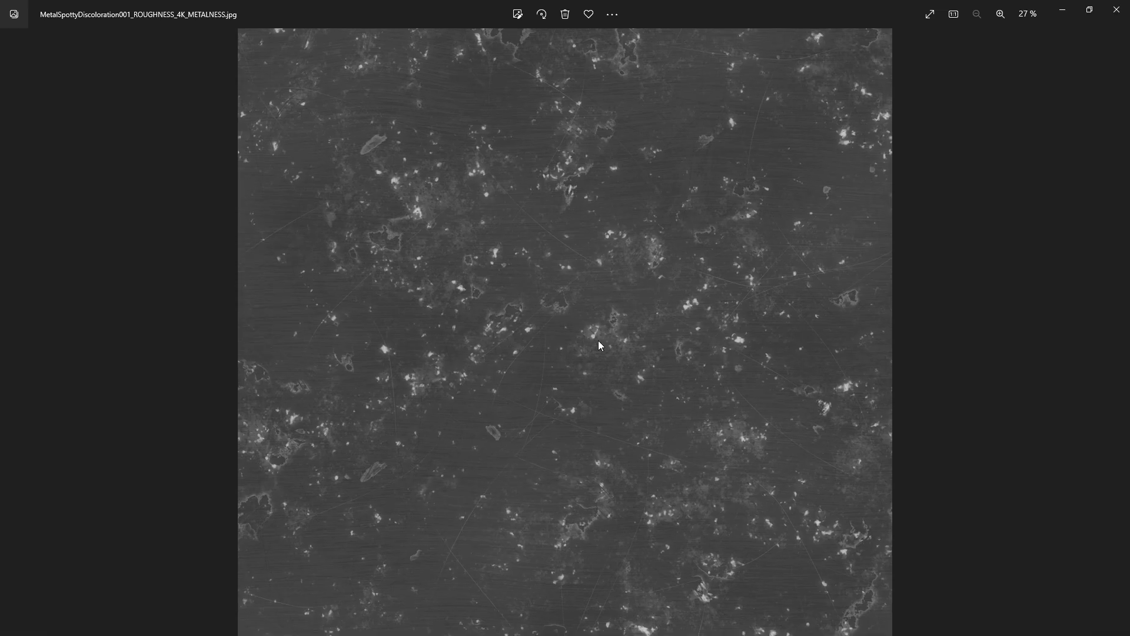
{"action": "scroll", "coordinate": [598, 341], "scroll_direction": "up", "scroll_amount": 1}
{"action": "scroll", "coordinate": [596, 337], "scroll_direction": "up", "scroll_amount": 2}
{"action": "scroll", "coordinate": [598, 340], "scroll_direction": "up", "scroll_amount": 4}
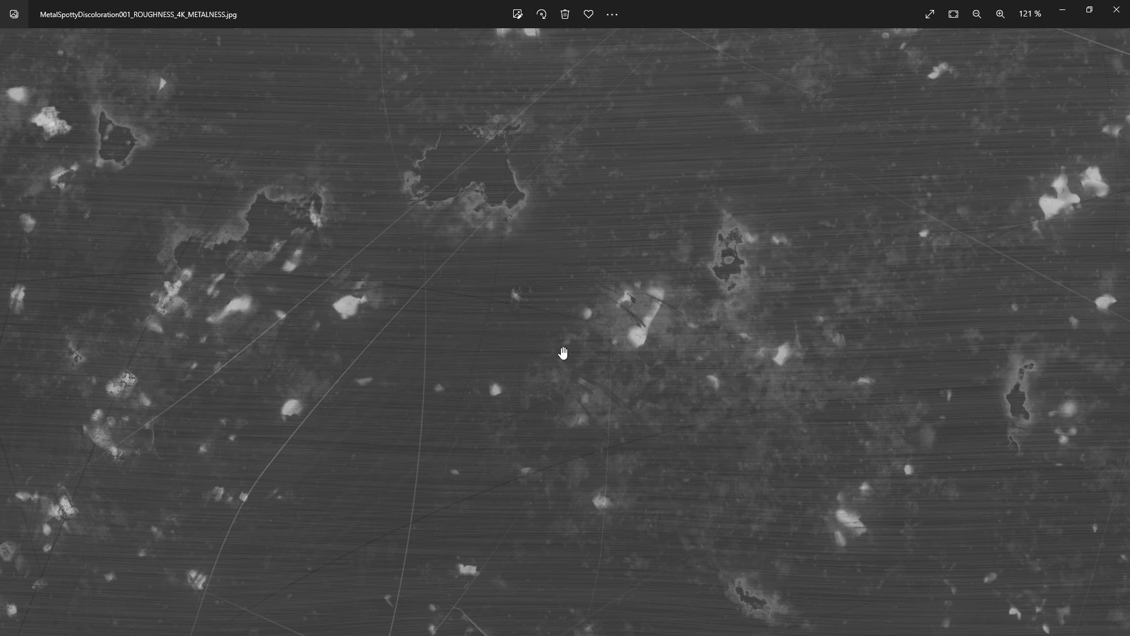
{"action": "key", "text": "Escape"}
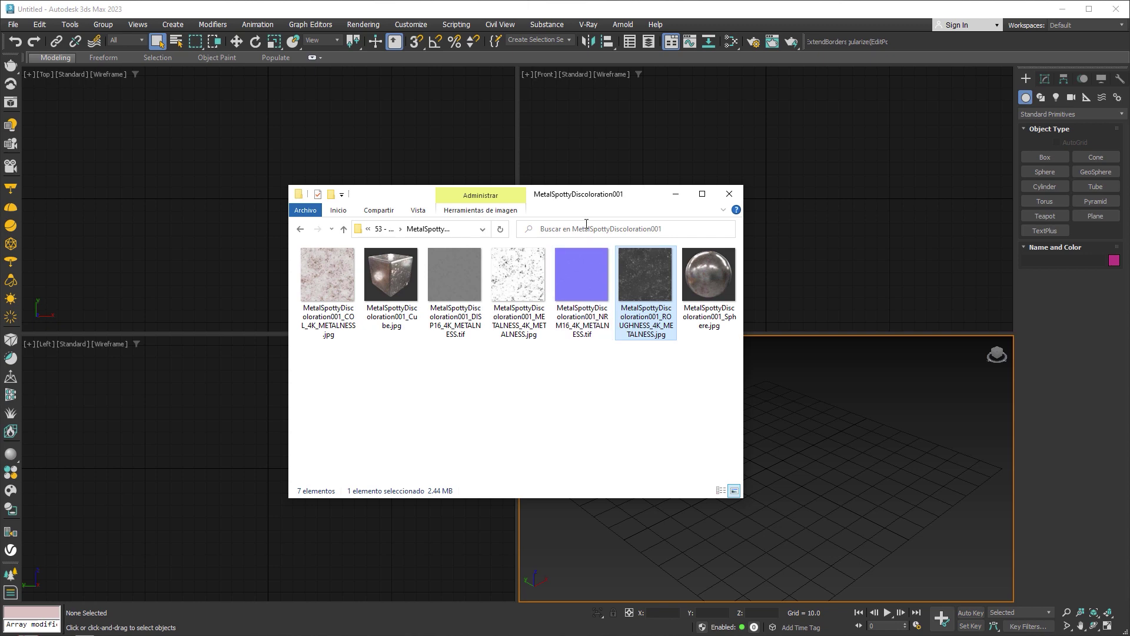
{"action": "left_click_drag", "start_coordinate": [589, 204], "coordinate": [1129, 260]}
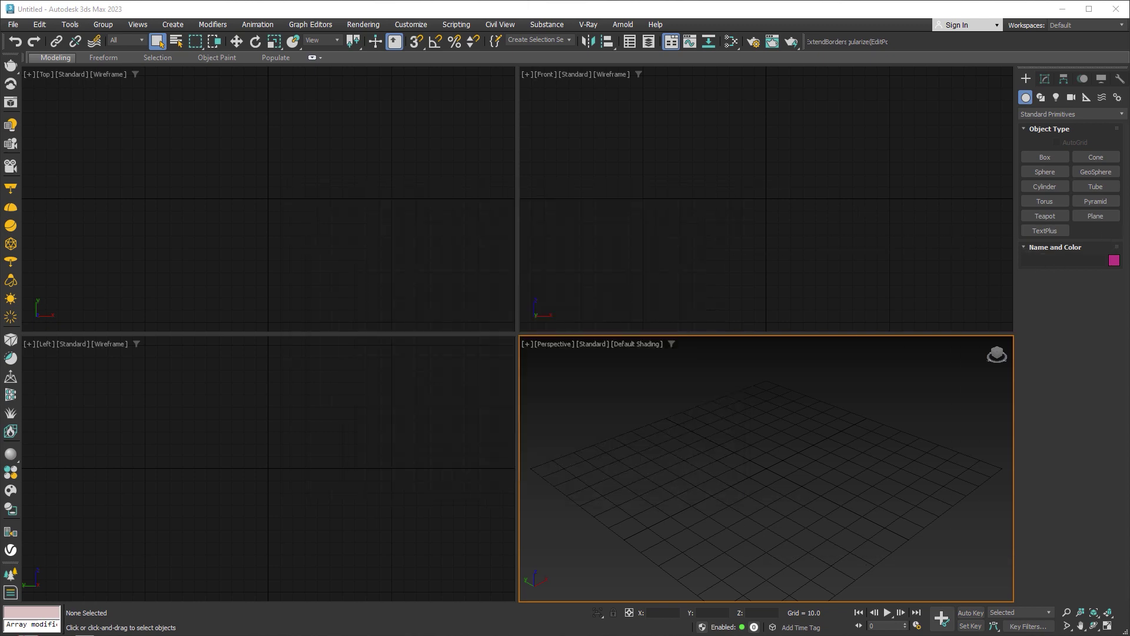
- Make V-Ray 6 the renderer with a custom output width of 1200
{"action": "left_click", "coordinate": [754, 43]}
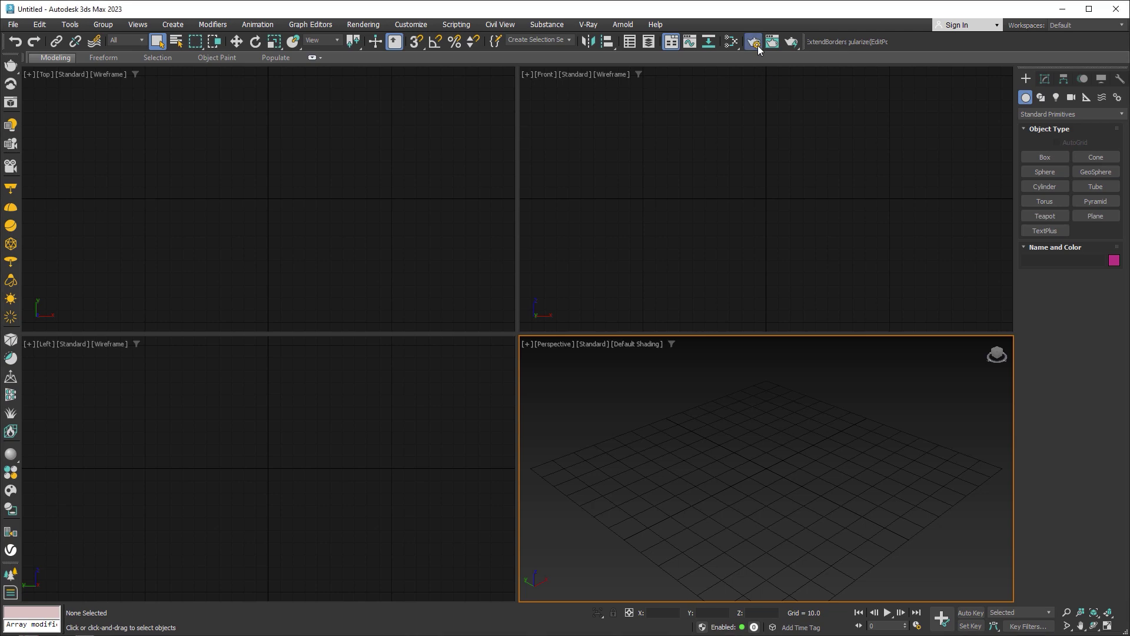
{"action": "left_click", "coordinate": [295, 256]}
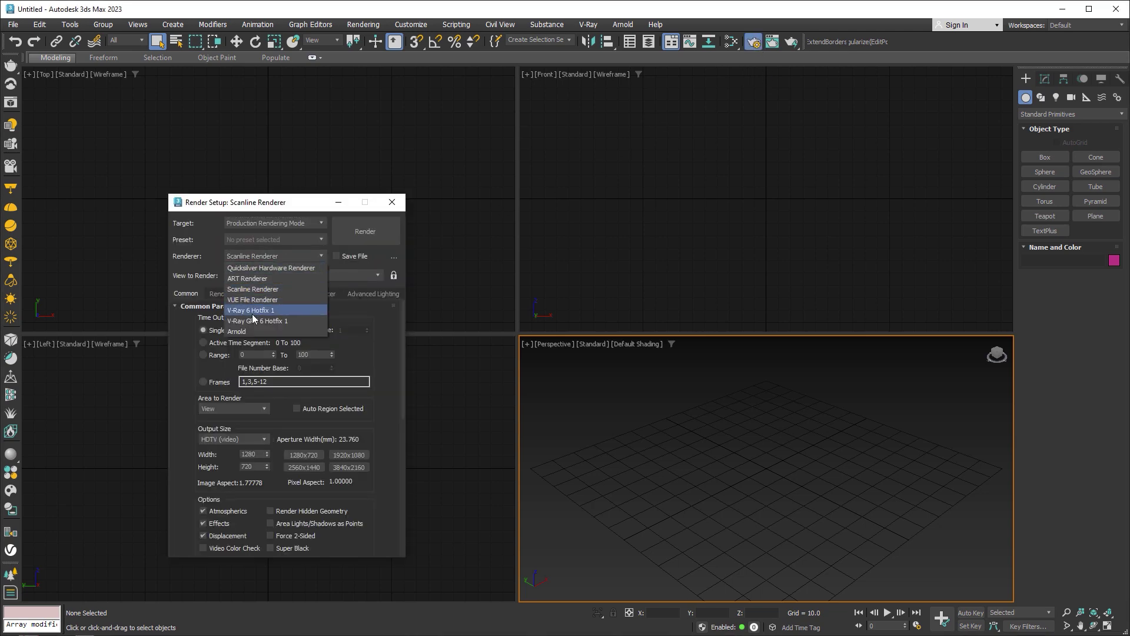
{"action": "left_click", "coordinate": [267, 318]}
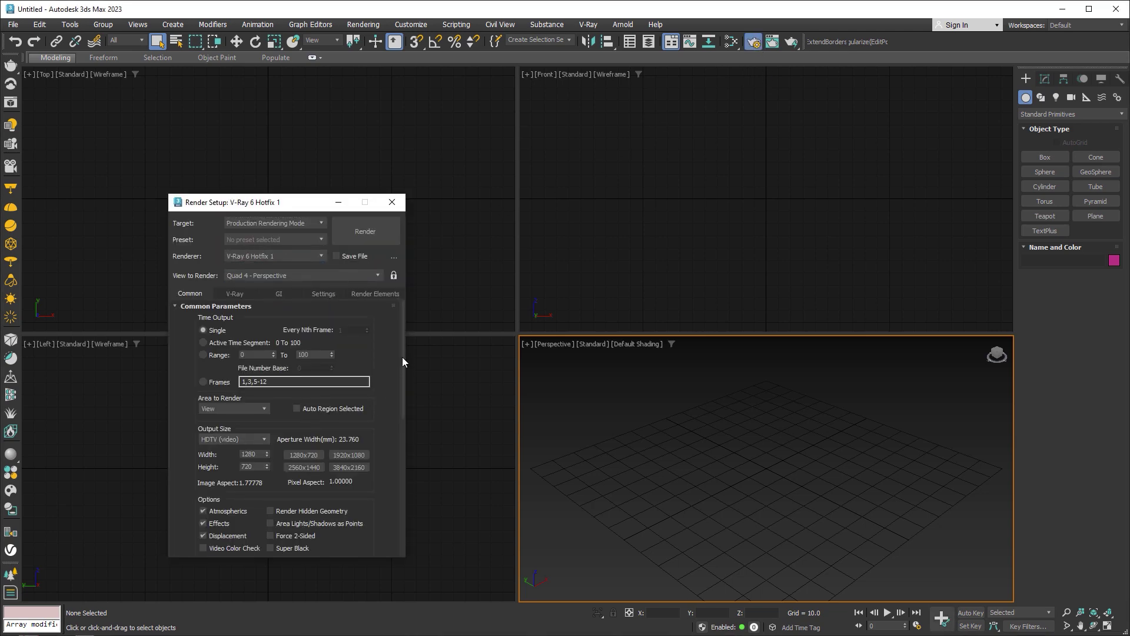
{"action": "mouse_move", "coordinate": [402, 357]}
{"action": "left_mouse_down"}
{"action": "mouse_move", "coordinate": [395, 504]}
{"action": "mouse_move", "coordinate": [395, 362]}
{"action": "left_mouse_up"}
{"action": "left_click", "coordinate": [257, 401]}
{"action": "left_click_drag", "start_coordinate": [259, 413], "coordinate": [203, 411]}
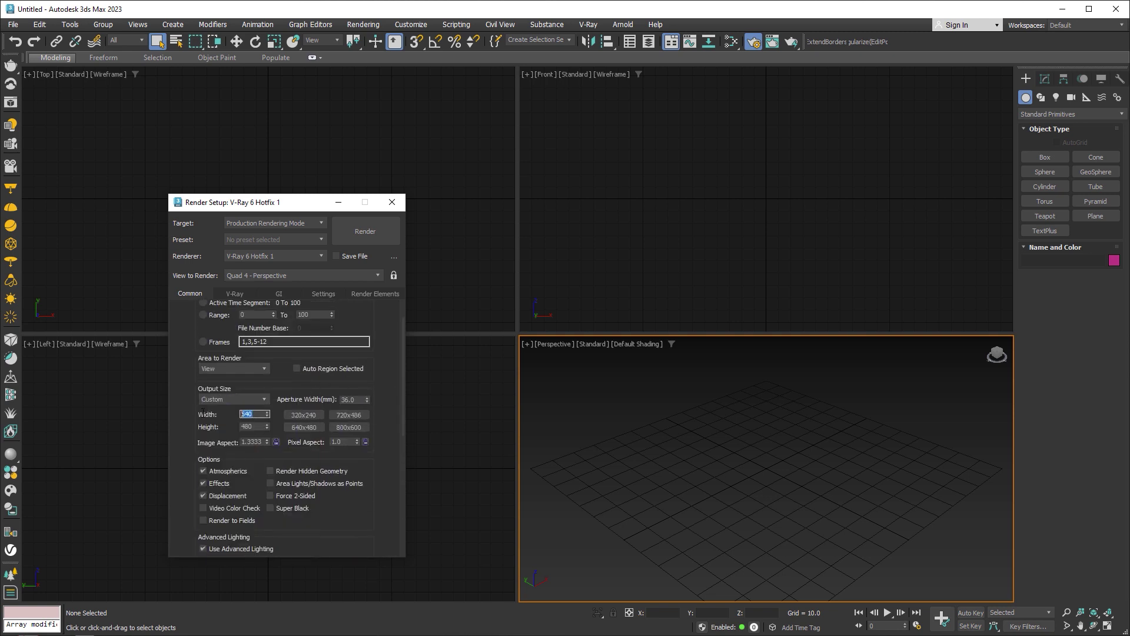
{"action": "key", "text": "Tab"}
{"action": "type", "text": "120"}
- Lock rendering to the Perspective view and close Render Setup
{"action": "left_click", "coordinate": [242, 294]}
{"action": "left_click_drag", "start_coordinate": [404, 406], "coordinate": [399, 523]}
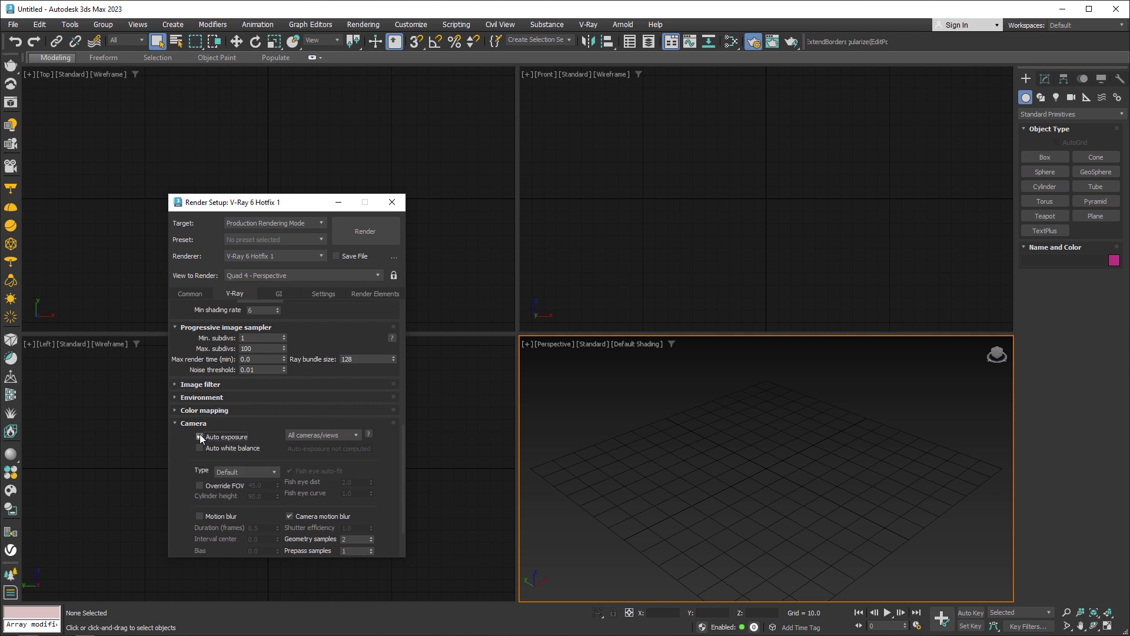
{"action": "left_click", "coordinate": [353, 275]}
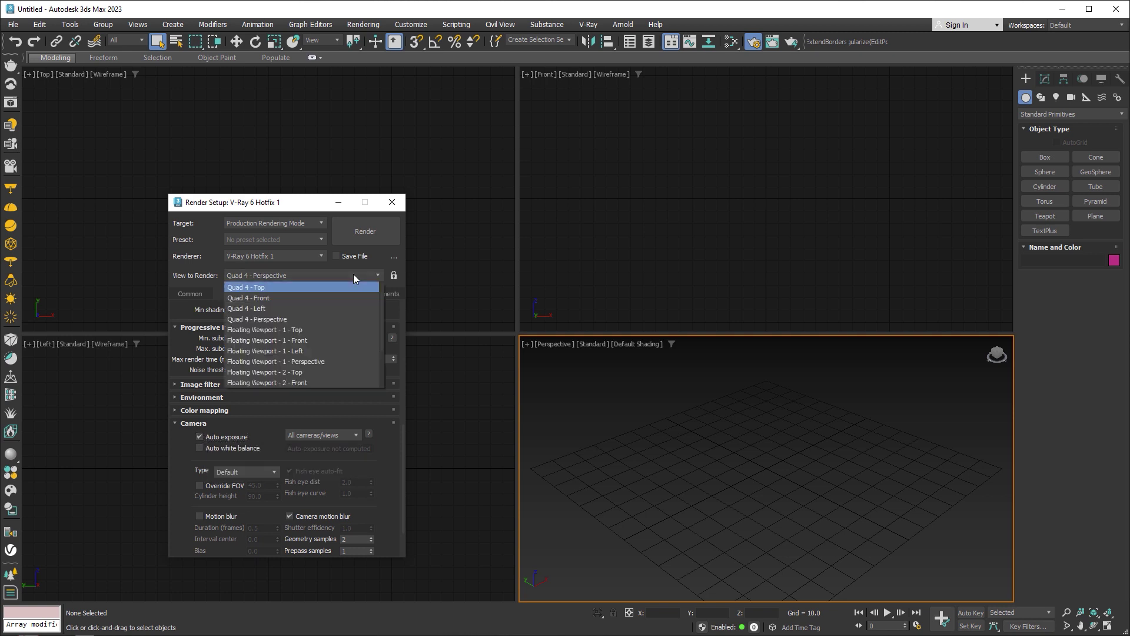
{"action": "left_click", "coordinate": [271, 319]}
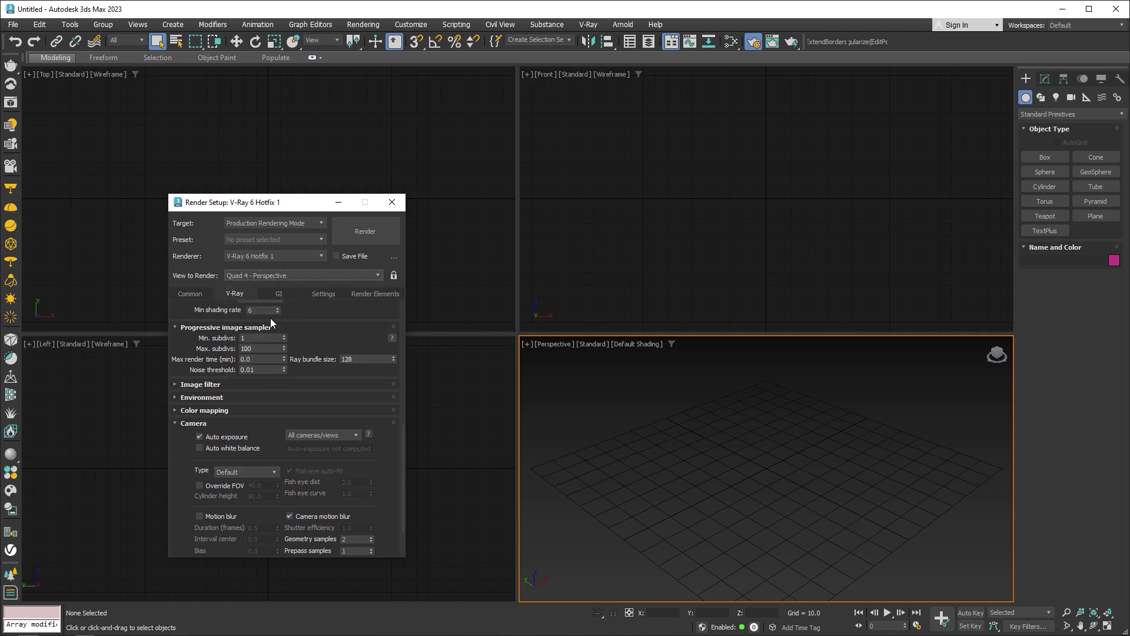
{"action": "left_click", "coordinate": [394, 276]}
{"action": "left_click", "coordinate": [393, 202]}
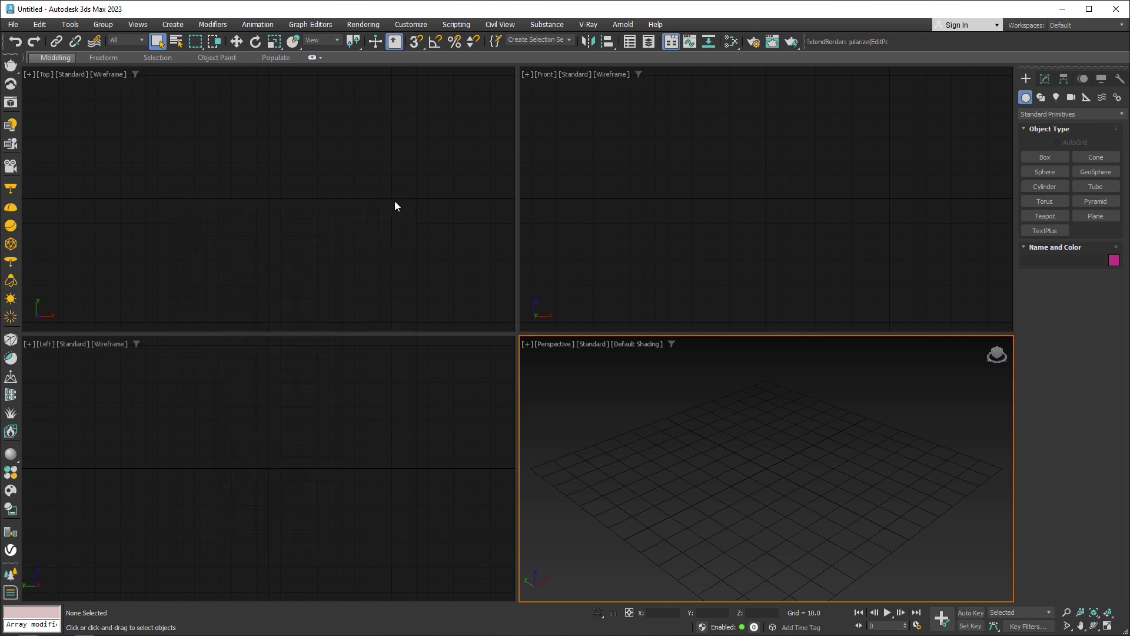
- Create a sphere, raise it above the grid, and give it 64 segments
{"action": "left_click", "coordinate": [1044, 172]}
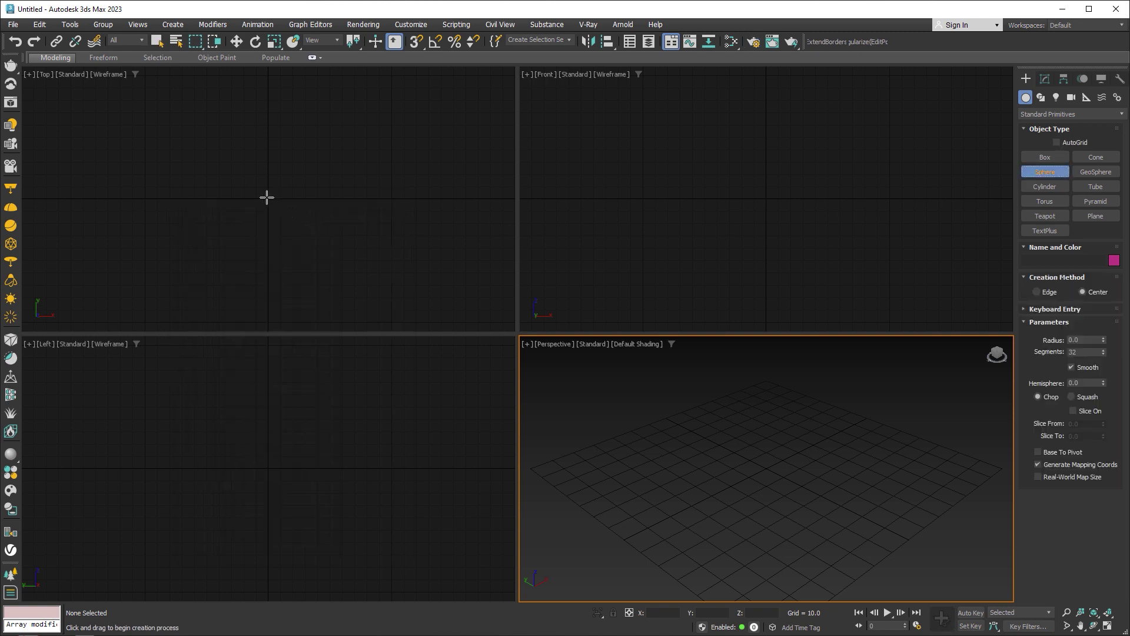
{"action": "left_click_drag", "start_coordinate": [267, 197], "coordinate": [317, 171]}
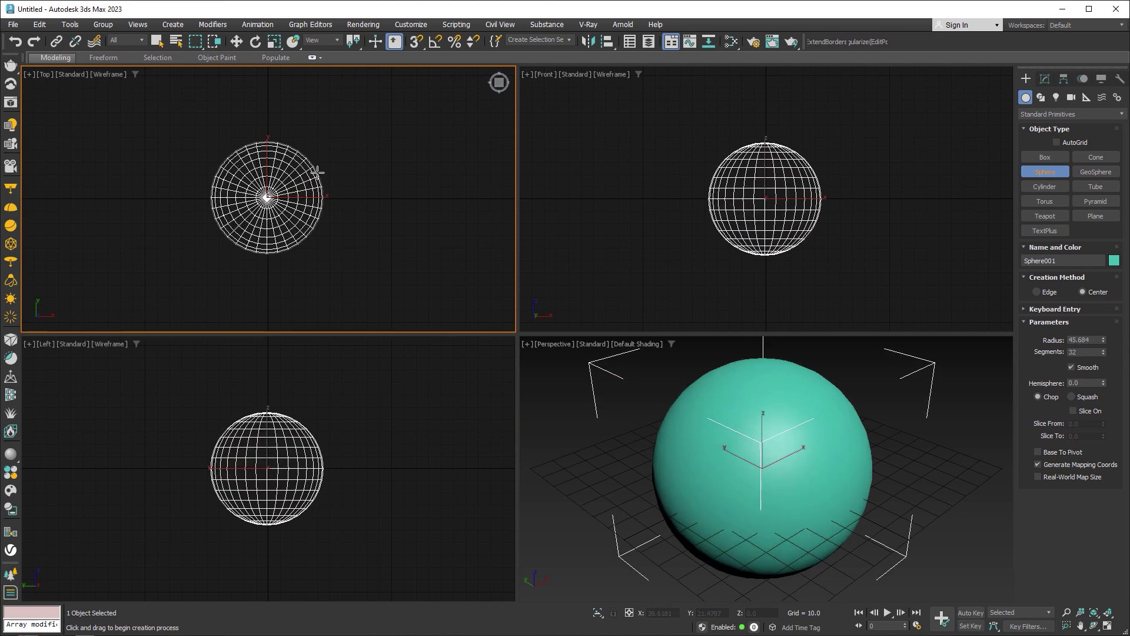
{"action": "left_click", "coordinate": [704, 415]}
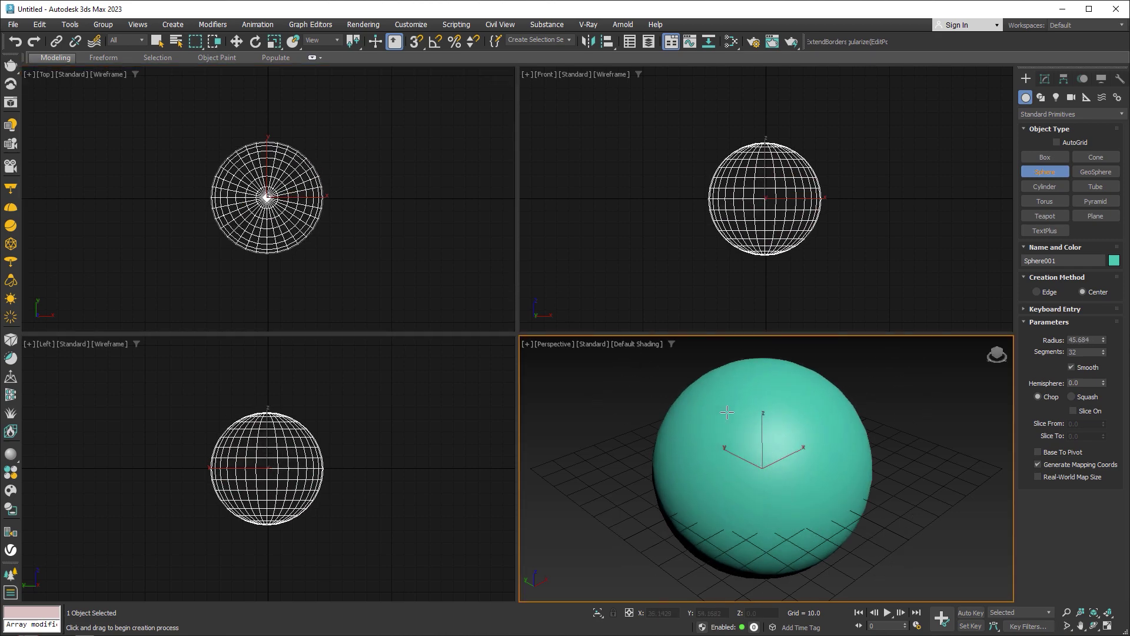
{"action": "key", "text": "w"}
{"action": "mouse_move", "coordinate": [762, 439]}
{"action": "left_mouse_down"}
{"action": "mouse_move", "coordinate": [754, 313]}
{"action": "mouse_move", "coordinate": [778, 371]}
{"action": "left_mouse_up"}
{"action": "mouse_move", "coordinate": [777, 371]}
{"action": "middle_mouse_down"}
{"action": "mouse_move", "coordinate": [782, 497]}
{"action": "mouse_move", "coordinate": [798, 518]}
{"action": "middle_mouse_up"}
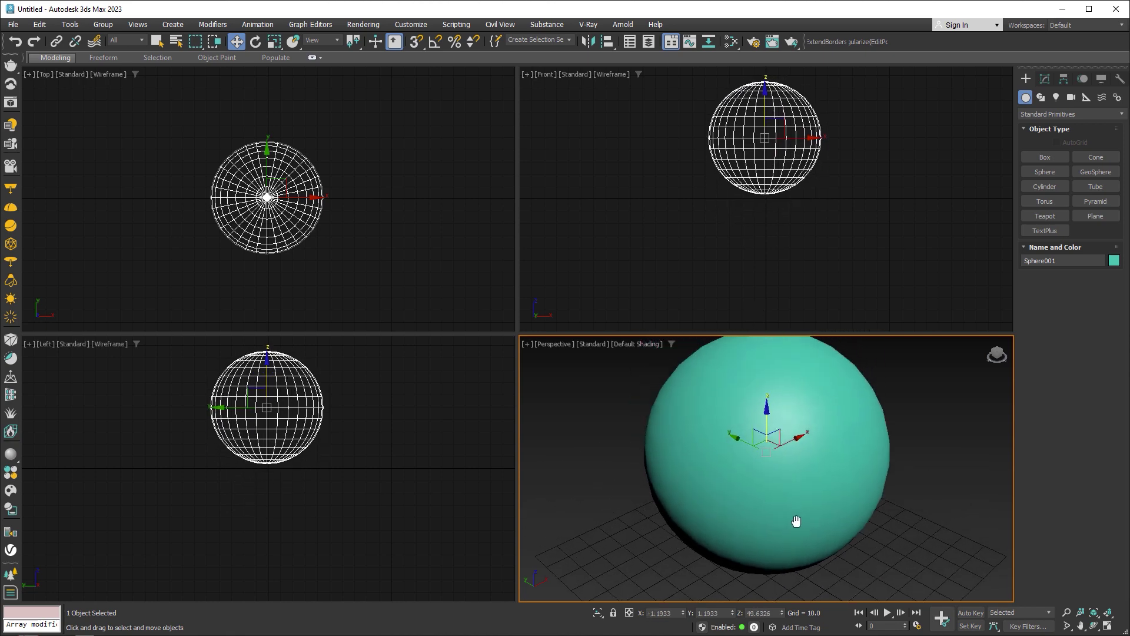
{"action": "key", "text": "F4"}
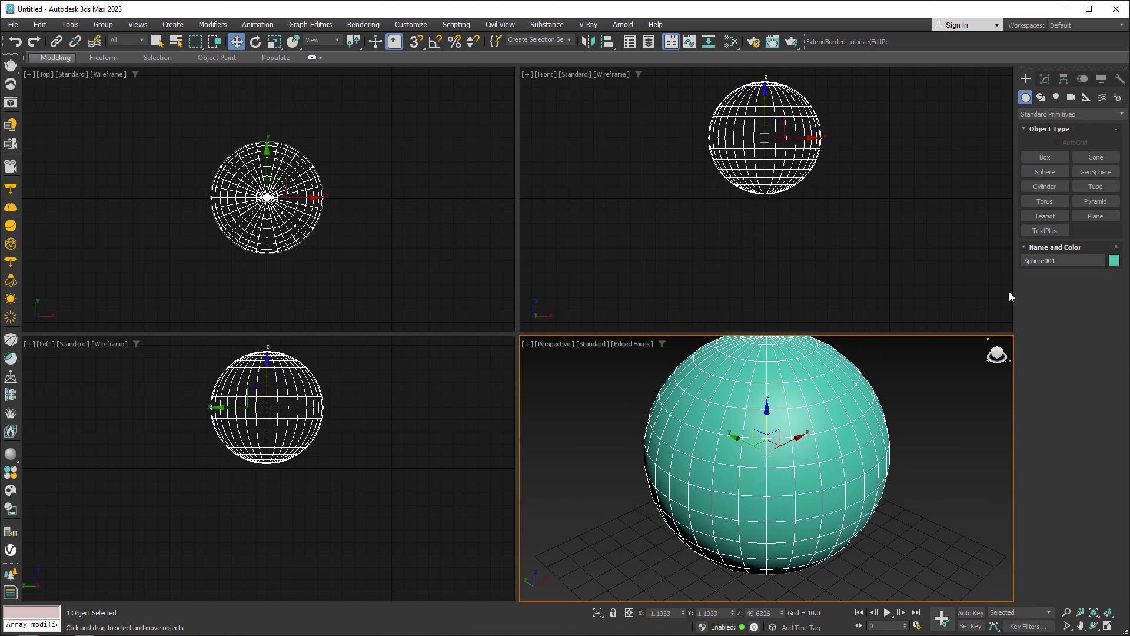
{"action": "left_click", "coordinate": [1044, 78]}
{"action": "double_click", "coordinate": [1081, 374]}
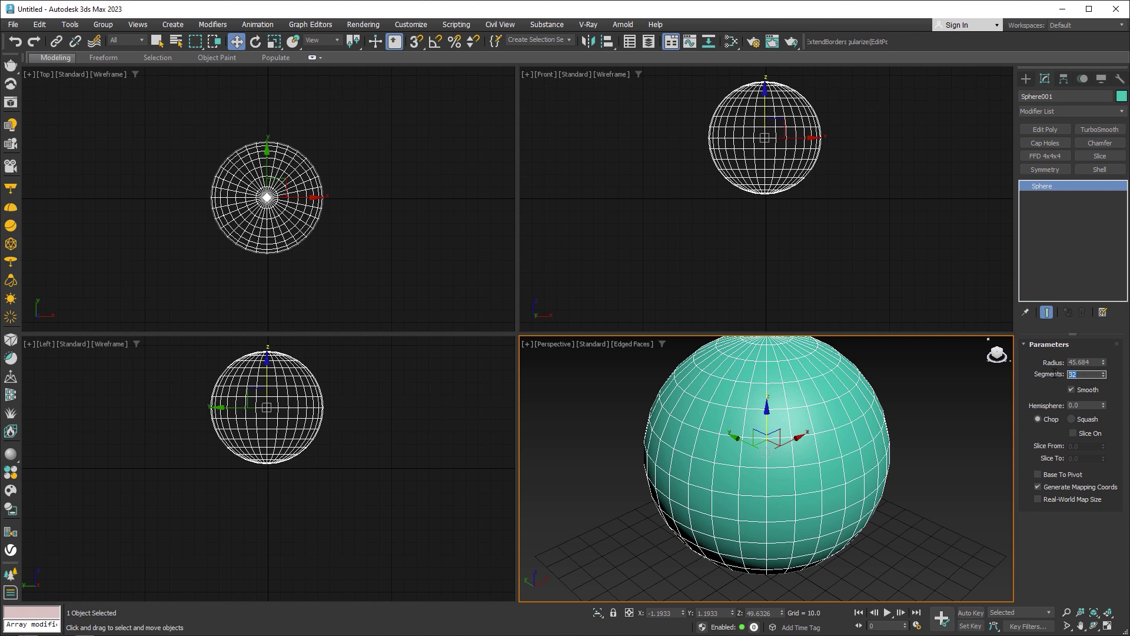
{"action": "type", "text": "64"}
{"action": "key", "text": "Return"}
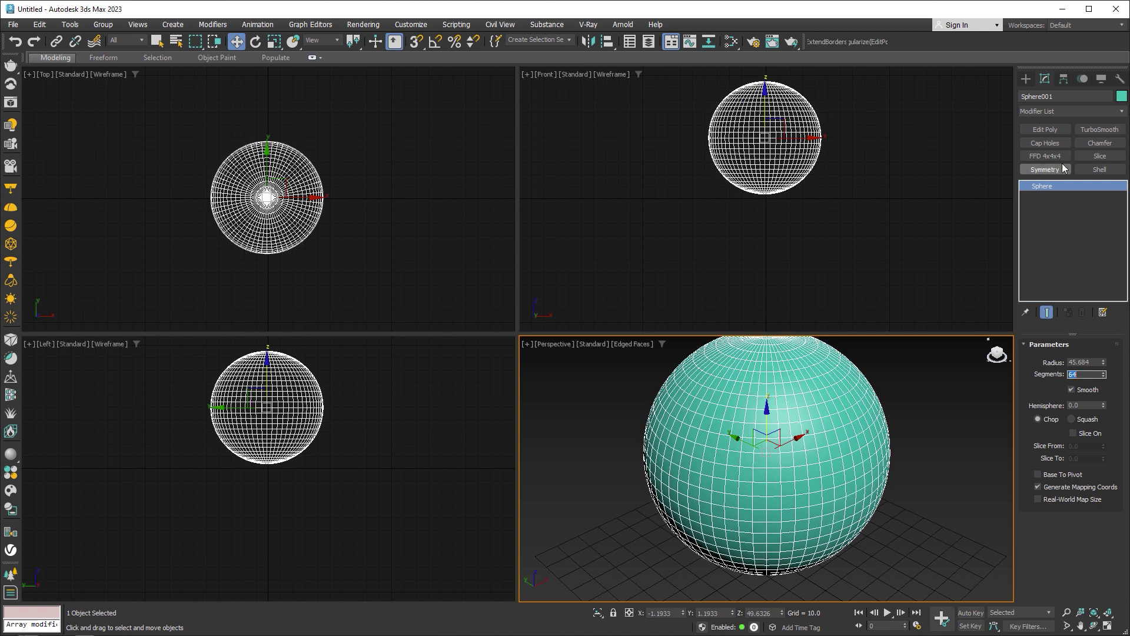
- Add a VRayLight of type Dome to the scene
{"action": "left_click", "coordinate": [1025, 78]}
{"action": "left_click", "coordinate": [1031, 114]}
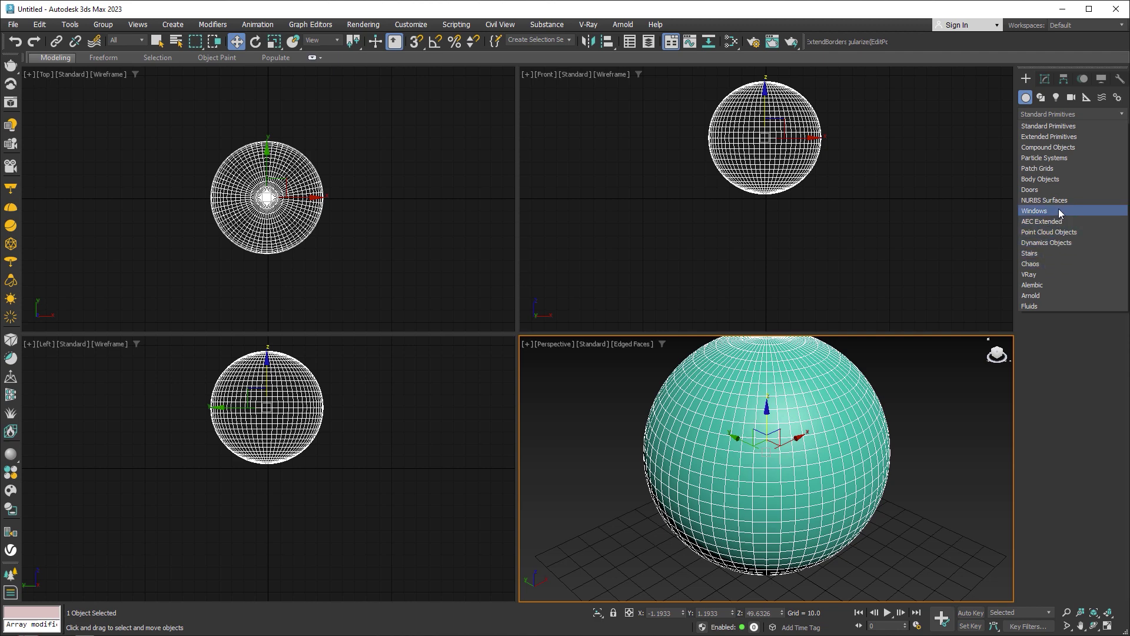
{"action": "left_click", "coordinate": [1056, 97]}
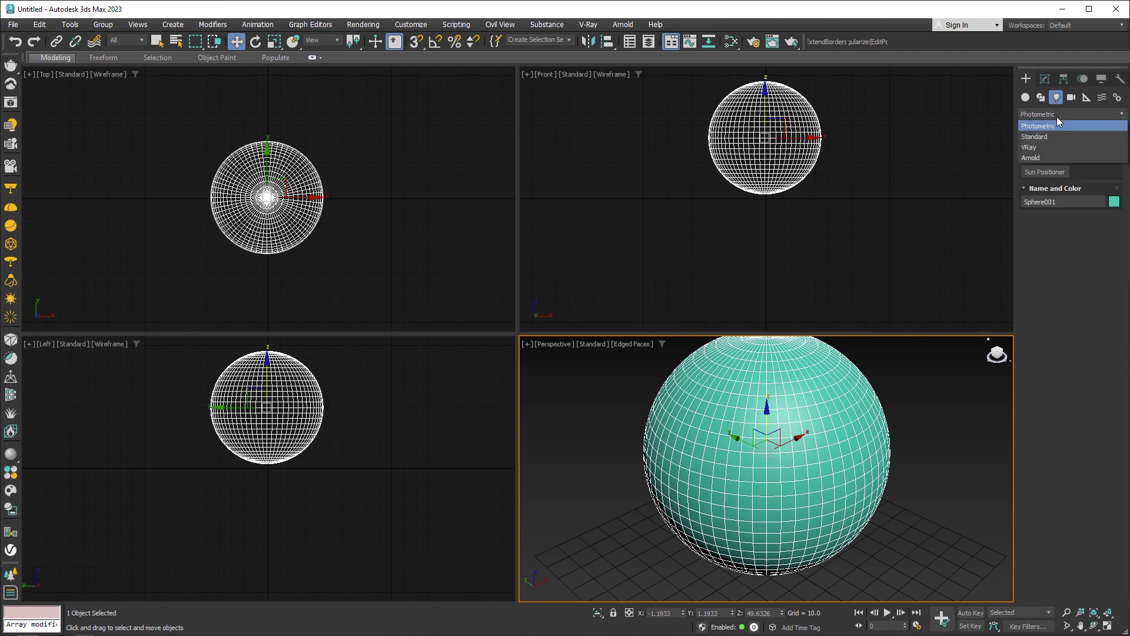
{"action": "left_click", "coordinate": [1040, 148]}
{"action": "left_click", "coordinate": [1093, 233]}
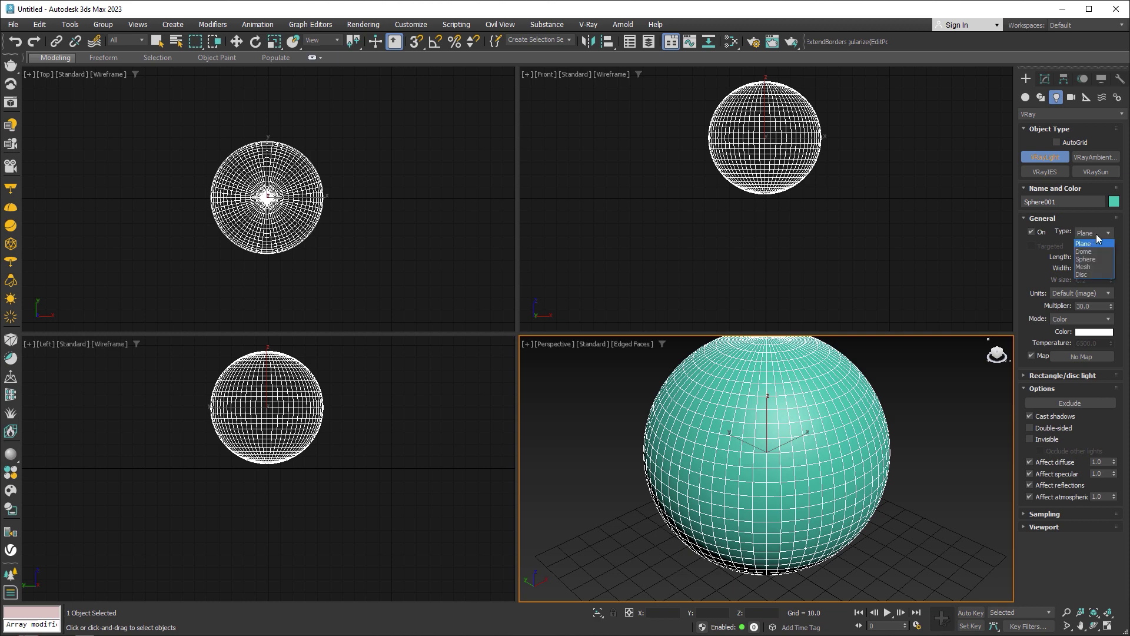
{"action": "left_click", "coordinate": [1086, 252]}
{"action": "left_click", "coordinate": [99, 133]}
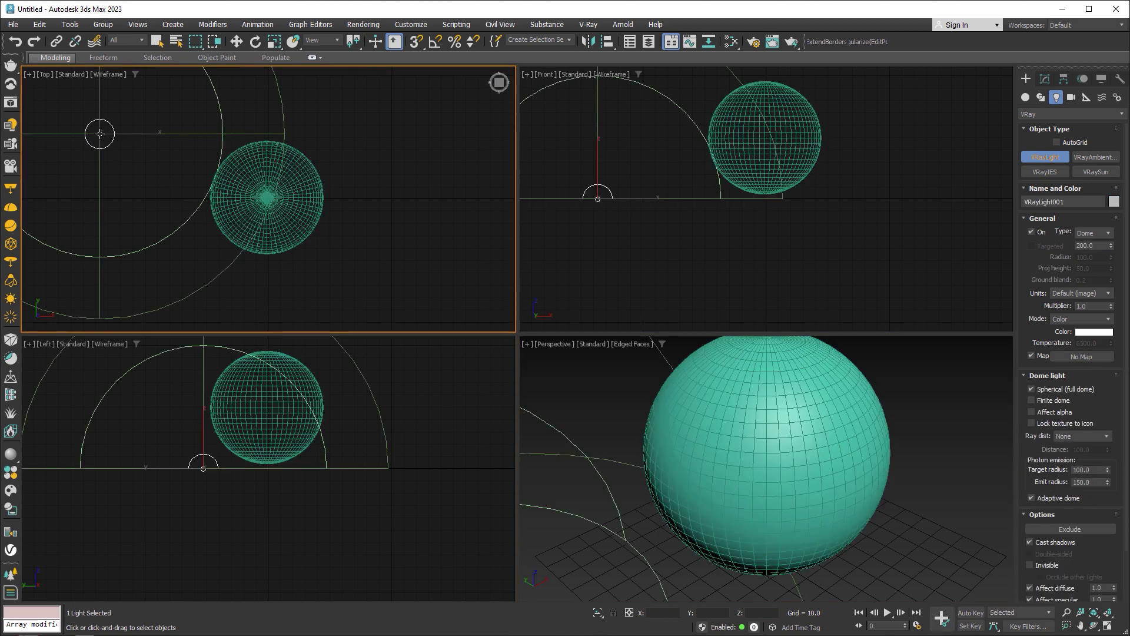
- In Slate, add a VRayBitmap node loading 01_brasschaat_park_bushes.hdr
{"action": "left_click", "coordinate": [731, 41]}
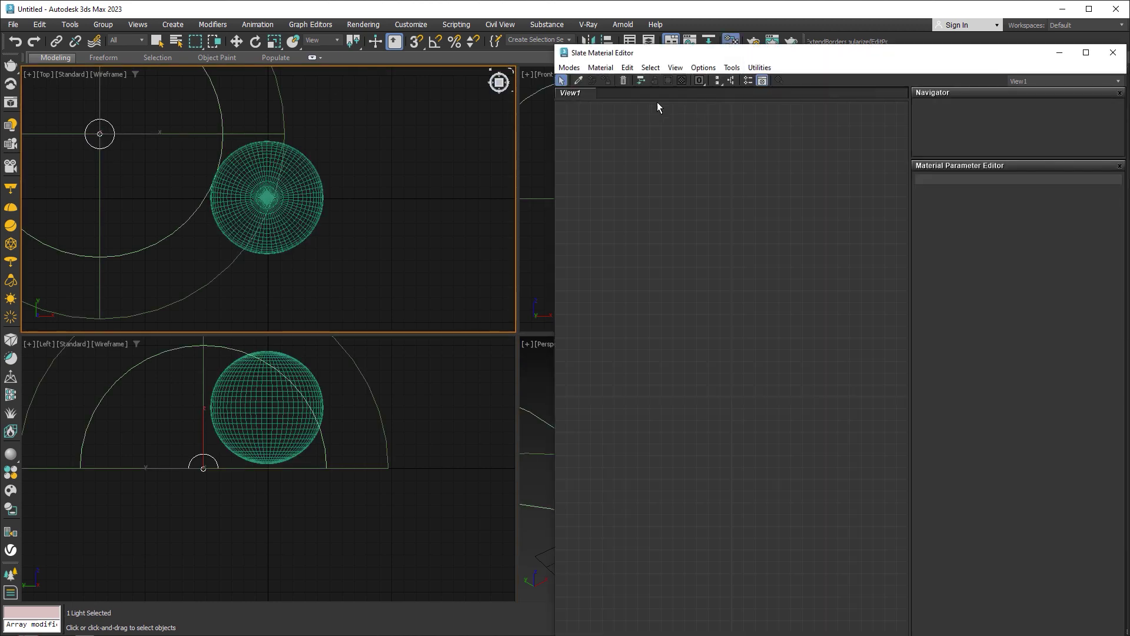
{"action": "left_click_drag", "start_coordinate": [686, 59], "coordinate": [573, 26]}
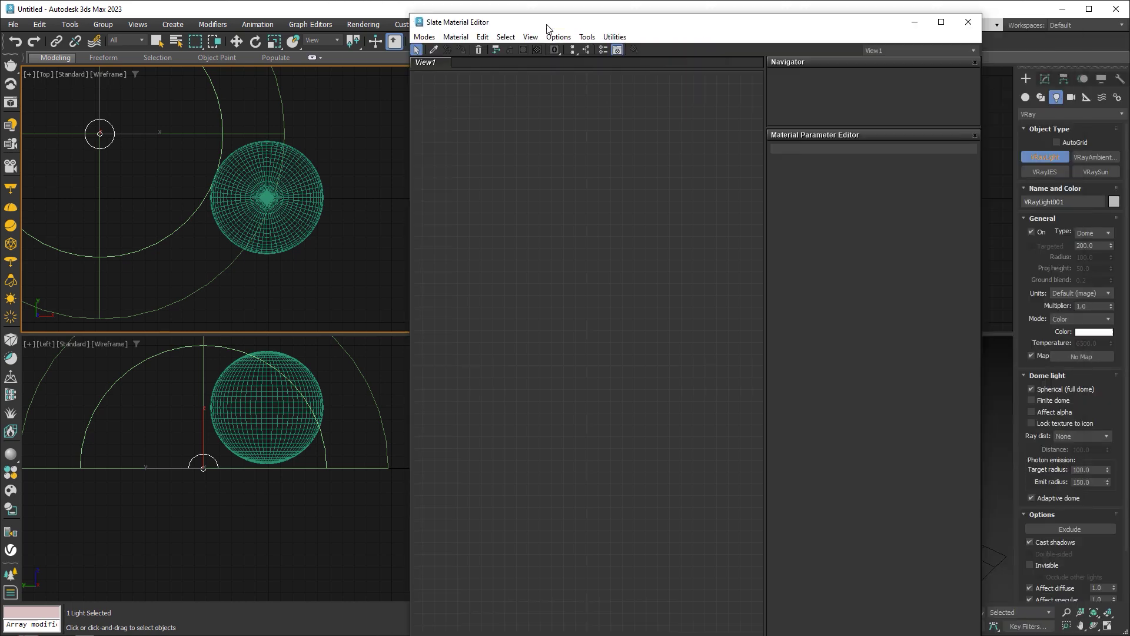
{"action": "right_click", "coordinate": [557, 210]}
{"action": "mouse_move", "coordinate": [586, 232]}
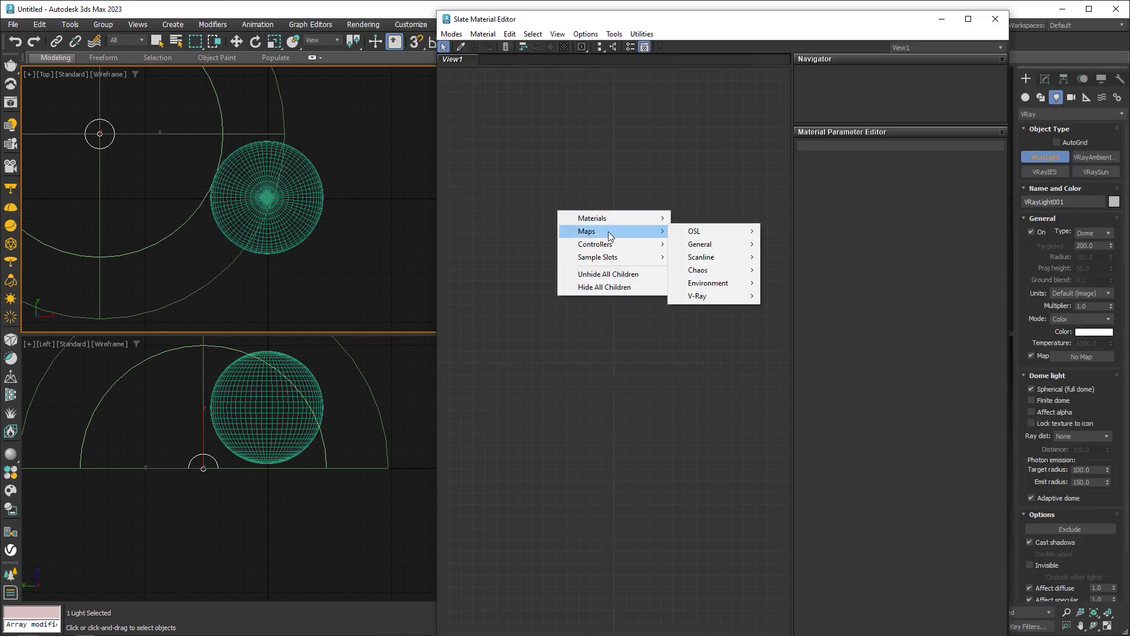
{"action": "mouse_move", "coordinate": [698, 295]}
{"action": "left_click", "coordinate": [783, 298]}
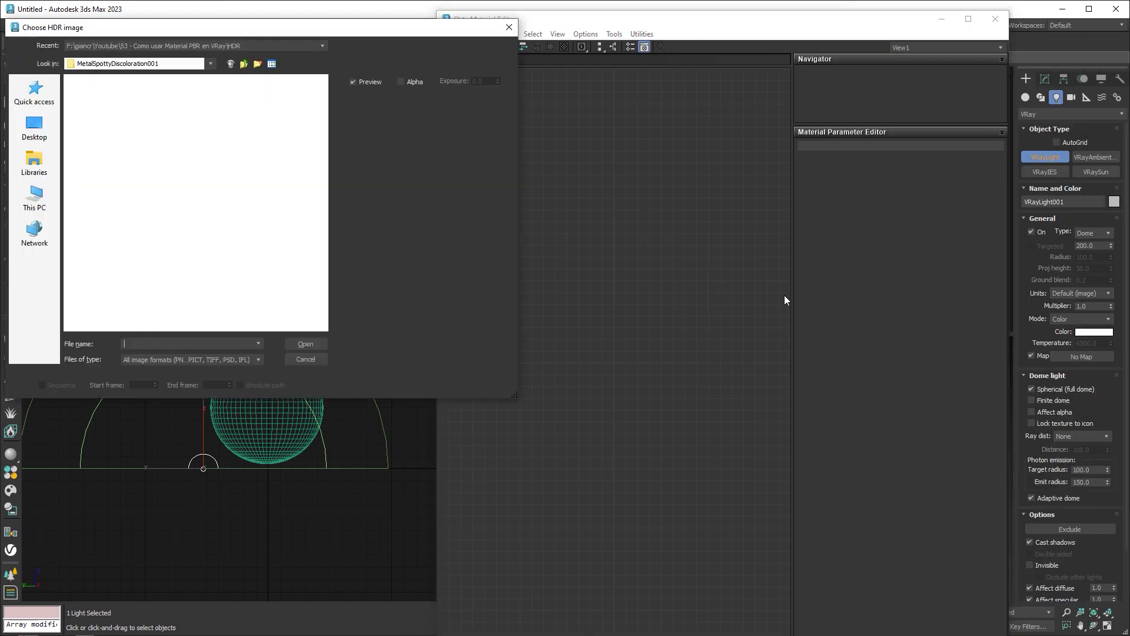
{"action": "left_click", "coordinate": [243, 63]}
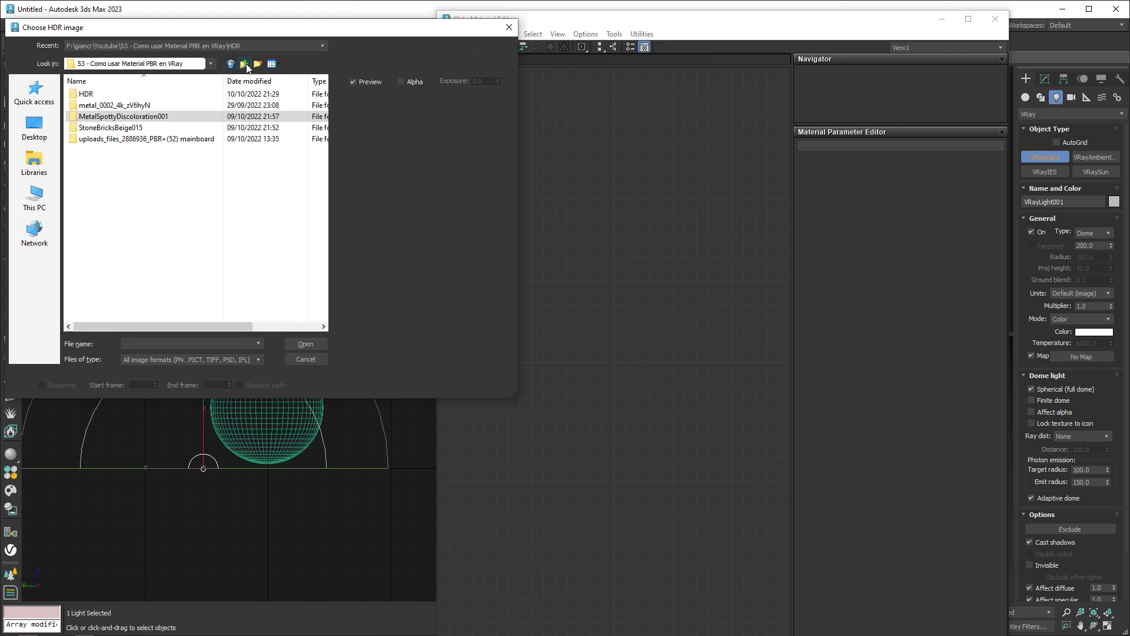
{"action": "double_click", "coordinate": [103, 92]}
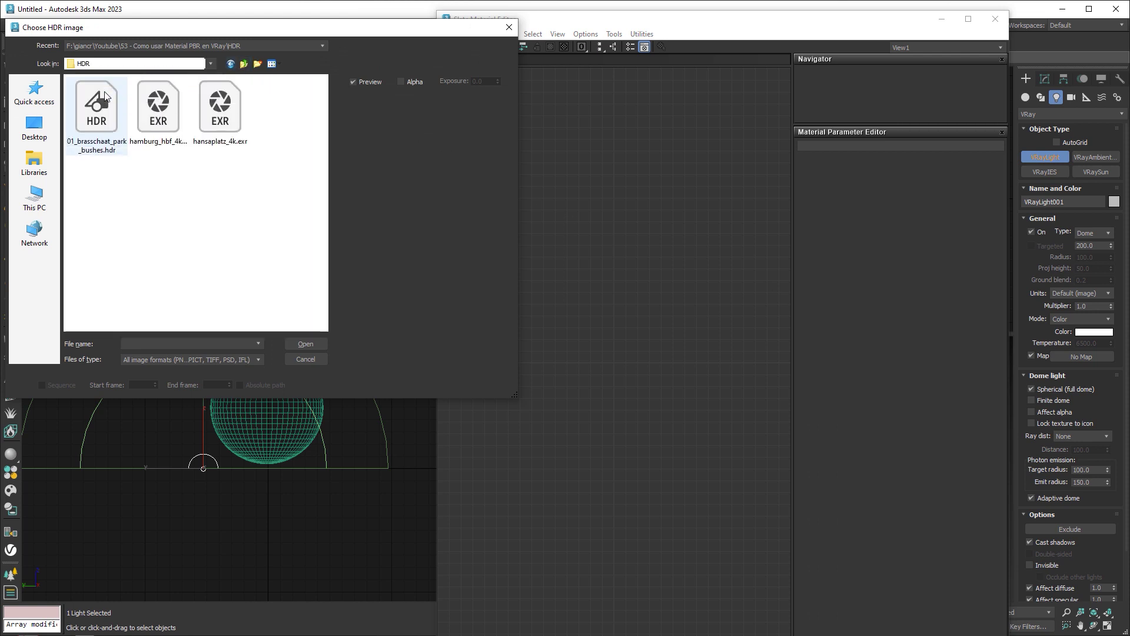
{"action": "left_click", "coordinate": [223, 115]}
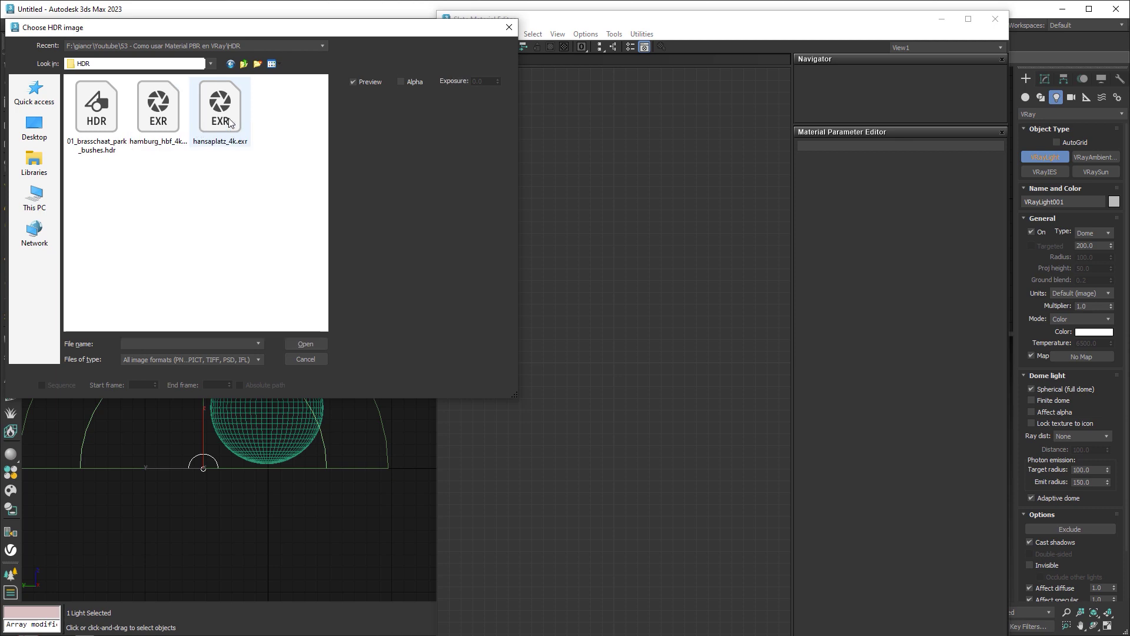
{"action": "left_click", "coordinate": [167, 124]}
{"action": "left_click", "coordinate": [110, 121]}
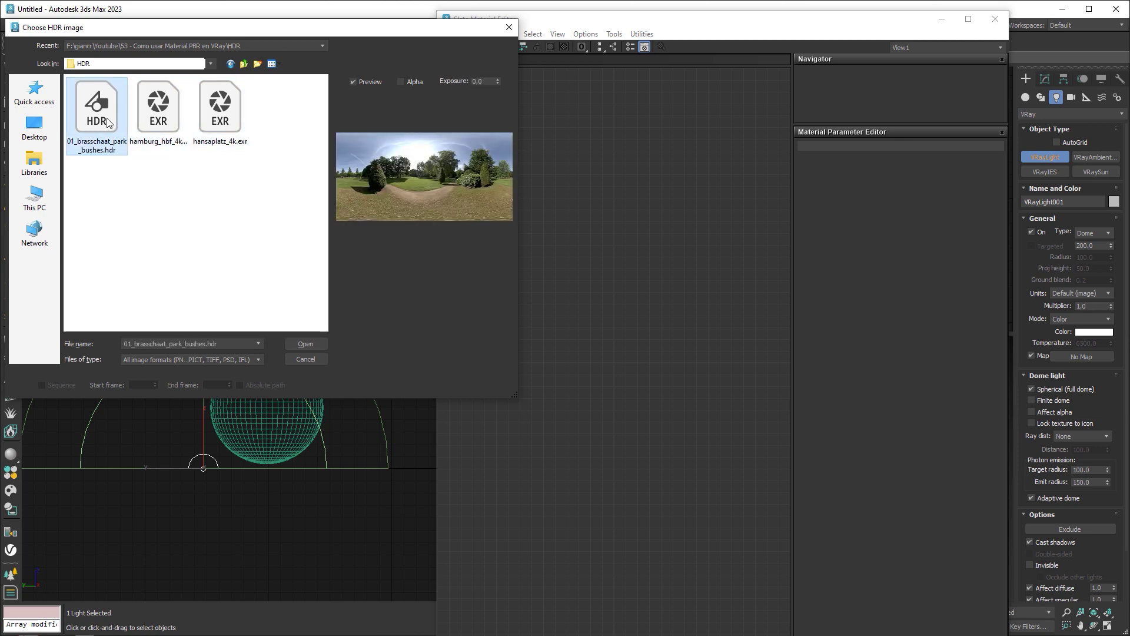
{"action": "left_click", "coordinate": [306, 344]}
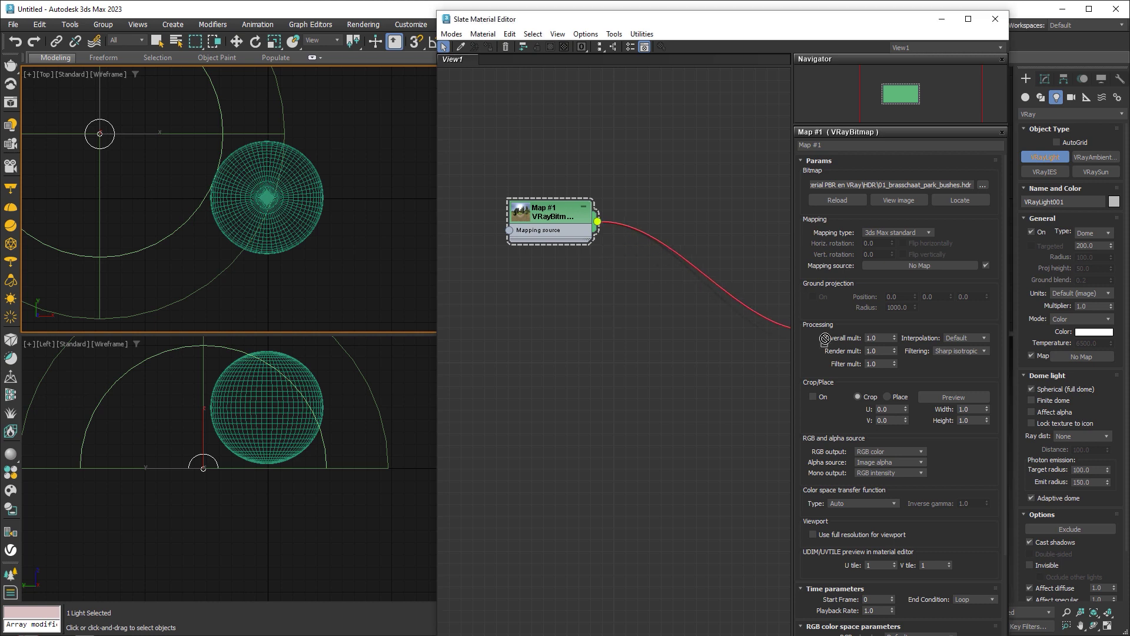
- Wire the HDR into the dome light's Map as an instance with Spherical mapping
{"action": "left_click_drag", "start_coordinate": [598, 223], "coordinate": [1081, 357]}
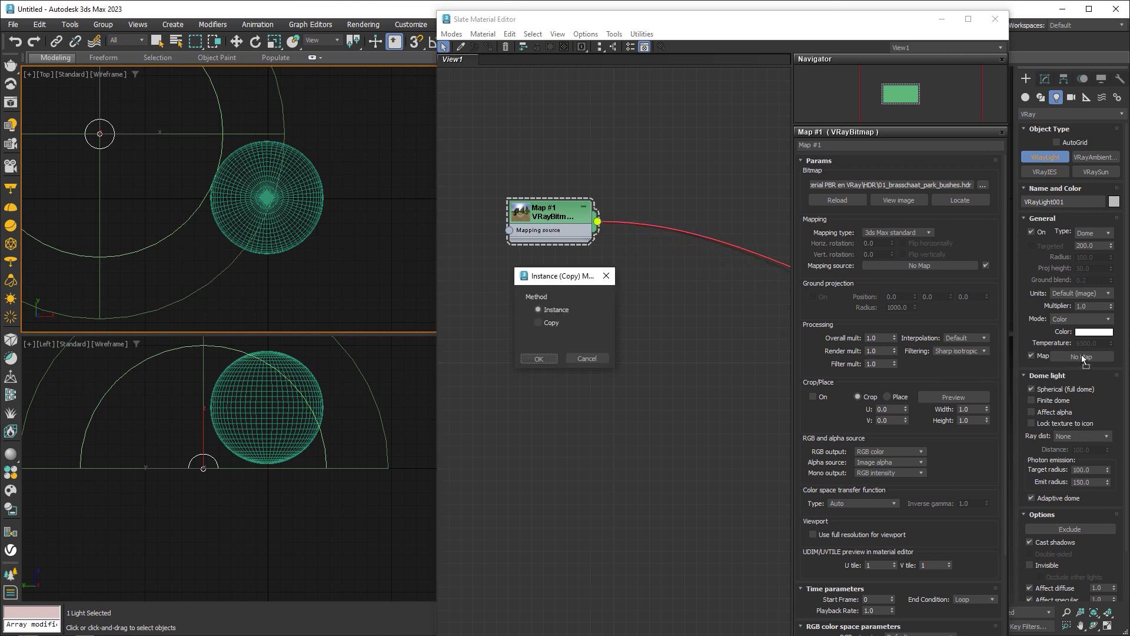
{"action": "left_click", "coordinate": [538, 359]}
{"action": "left_click", "coordinate": [930, 234]}
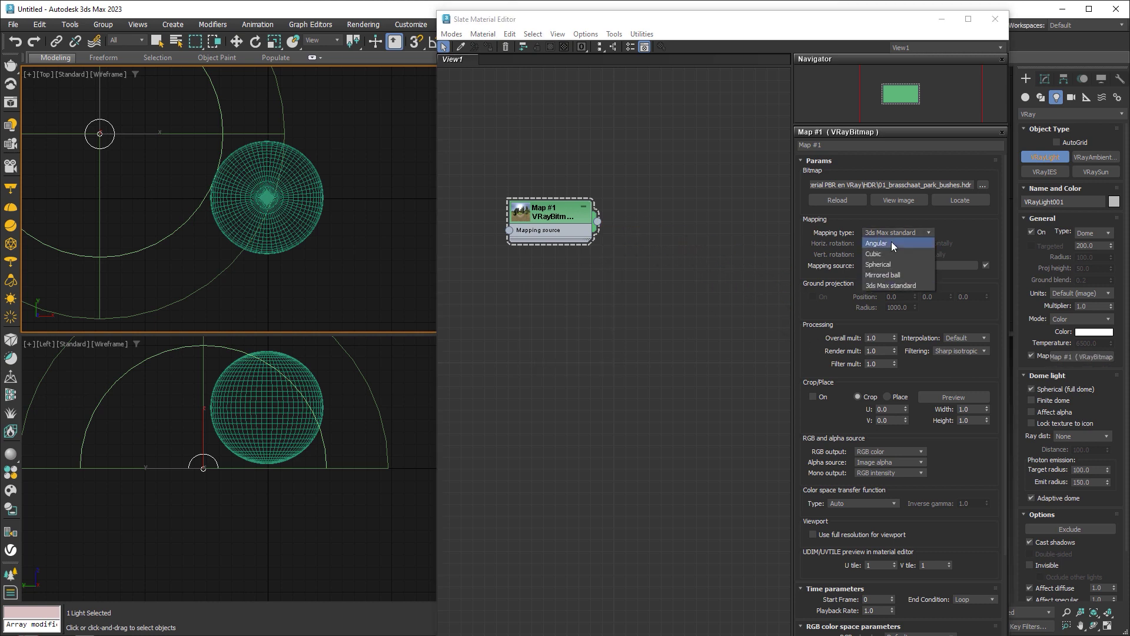
{"action": "left_click", "coordinate": [888, 265]}
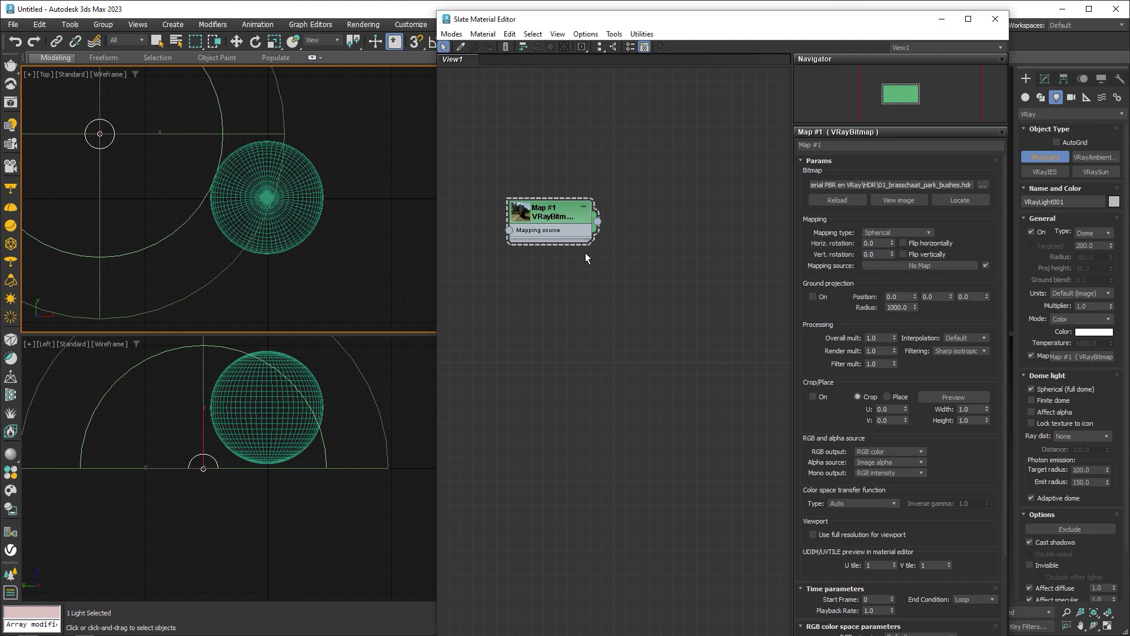
{"action": "left_click", "coordinate": [17, 103]}
- Start an interactive V-Ray render and orbit and zoom the Perspective view onto the sphere
{"action": "left_click", "coordinate": [387, 103]}
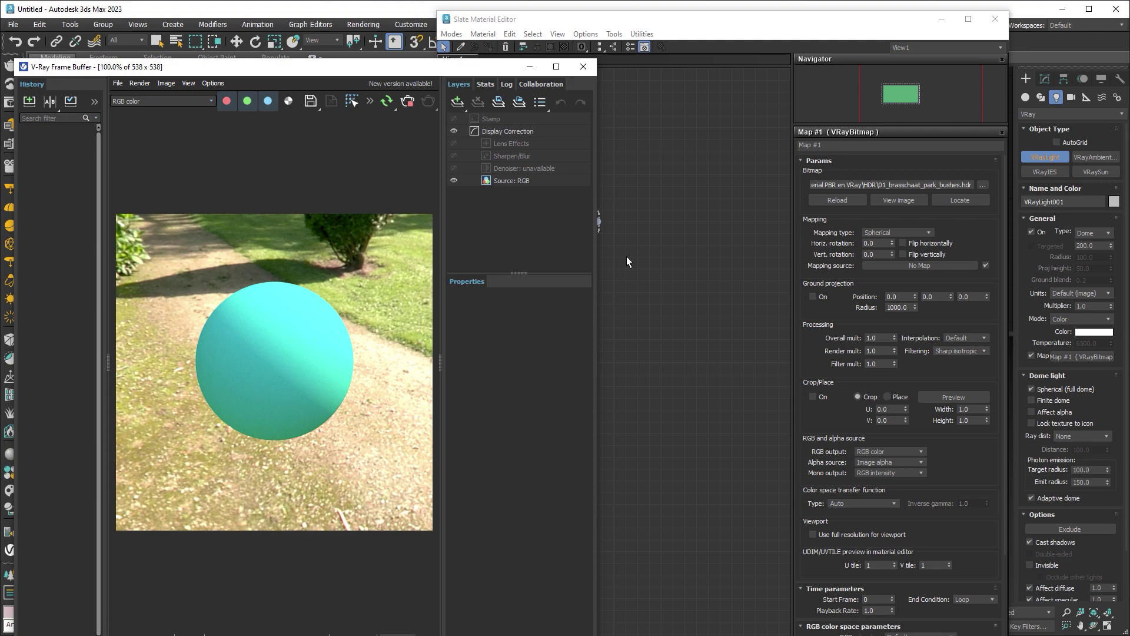
{"action": "left_click", "coordinate": [995, 19]}
{"action": "left_click", "coordinate": [824, 446]}
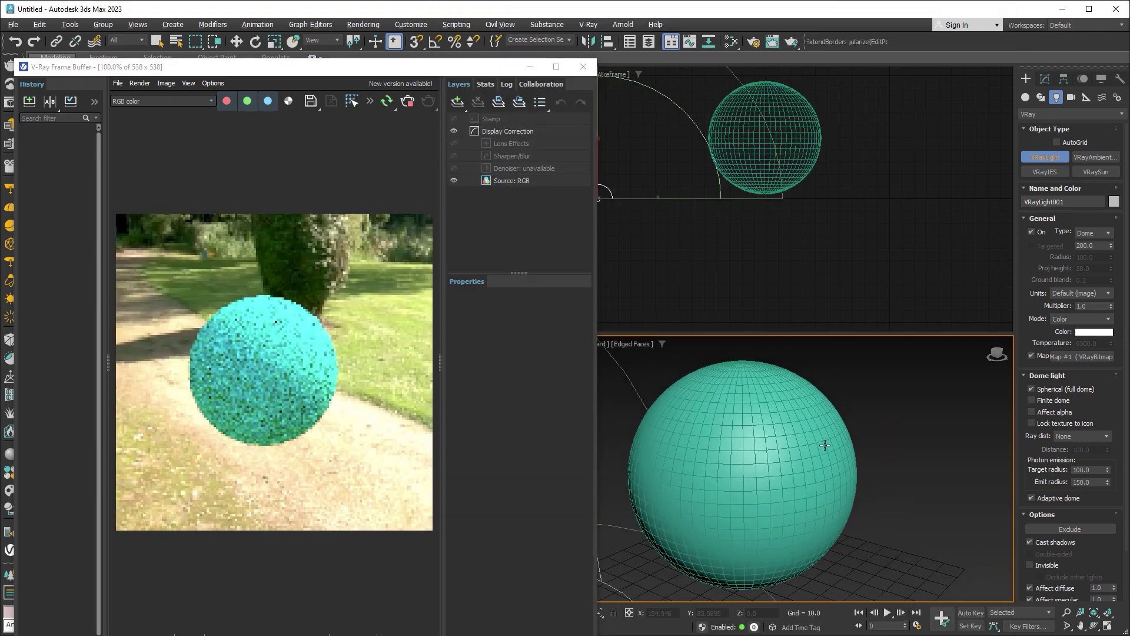
{"action": "mouse_move", "coordinate": [824, 445]}
{"action": "middle_mouse_down", "text": "alt"}
{"action": "mouse_move", "coordinate": [796, 466]}
{"action": "mouse_move", "coordinate": [850, 461]}
{"action": "mouse_move", "coordinate": [812, 396]}
{"action": "mouse_move", "coordinate": [764, 462]}
{"action": "mouse_move", "coordinate": [882, 459]}
{"action": "middle_mouse_up", "text": "alt"}
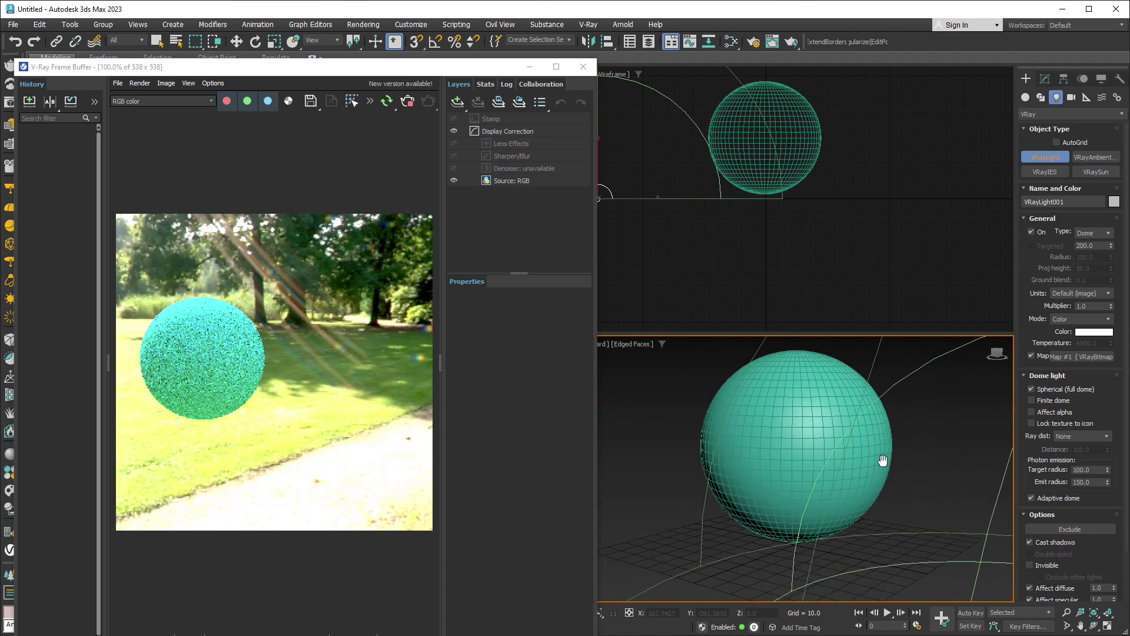
{"action": "scroll", "coordinate": [882, 459], "scroll_direction": "up", "scroll_amount": 3}
{"action": "mouse_move", "coordinate": [921, 424]}
{"action": "middle_mouse_down"}
{"action": "mouse_move", "coordinate": [807, 424]}
{"action": "mouse_move", "coordinate": [920, 424]}
{"action": "mouse_move", "coordinate": [828, 432]}
{"action": "middle_mouse_up"}
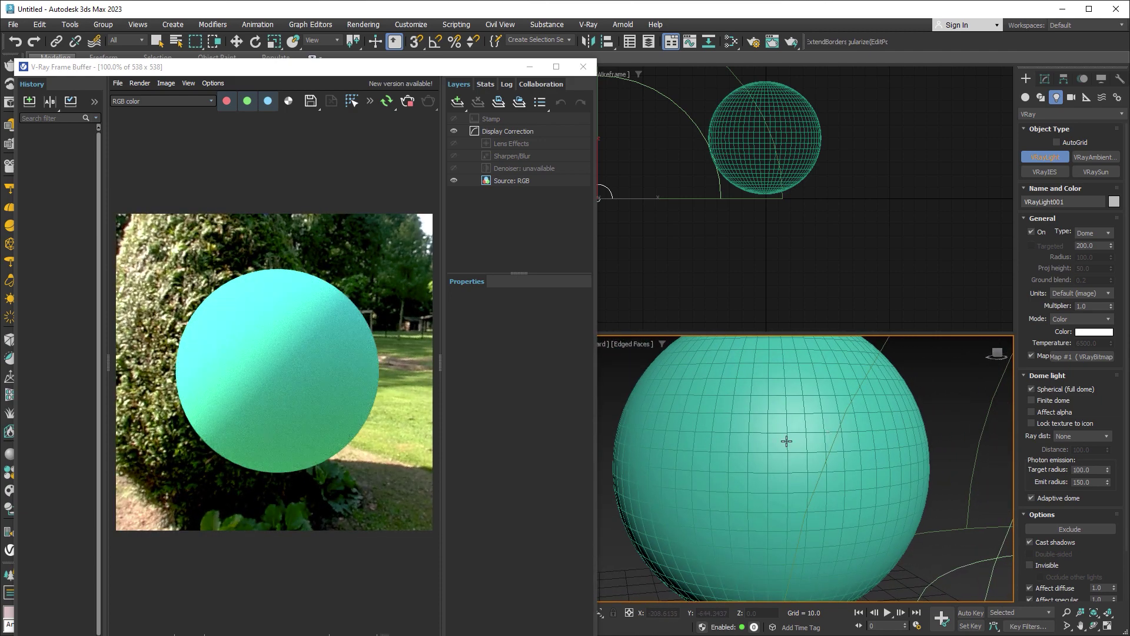
- Collapse render history and move the V-Ray Frame Buffer left, enlarged to 648 x 648
{"action": "left_click_drag", "start_coordinate": [109, 364], "coordinate": [35, 361]}
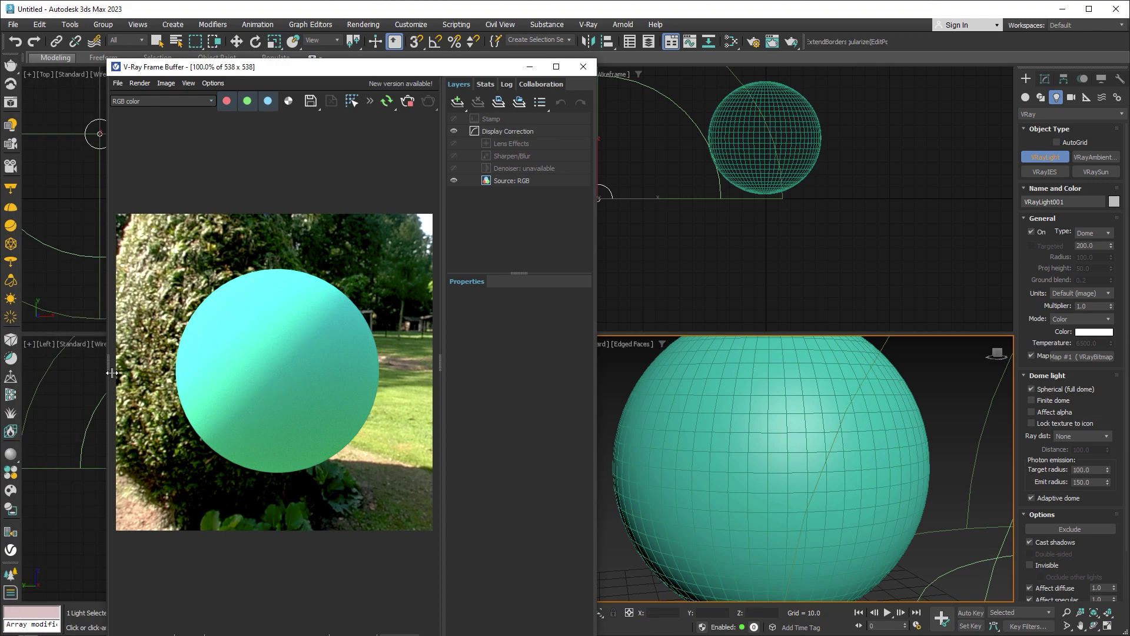
{"action": "left_click_drag", "start_coordinate": [155, 66], "coordinate": [58, 61]}
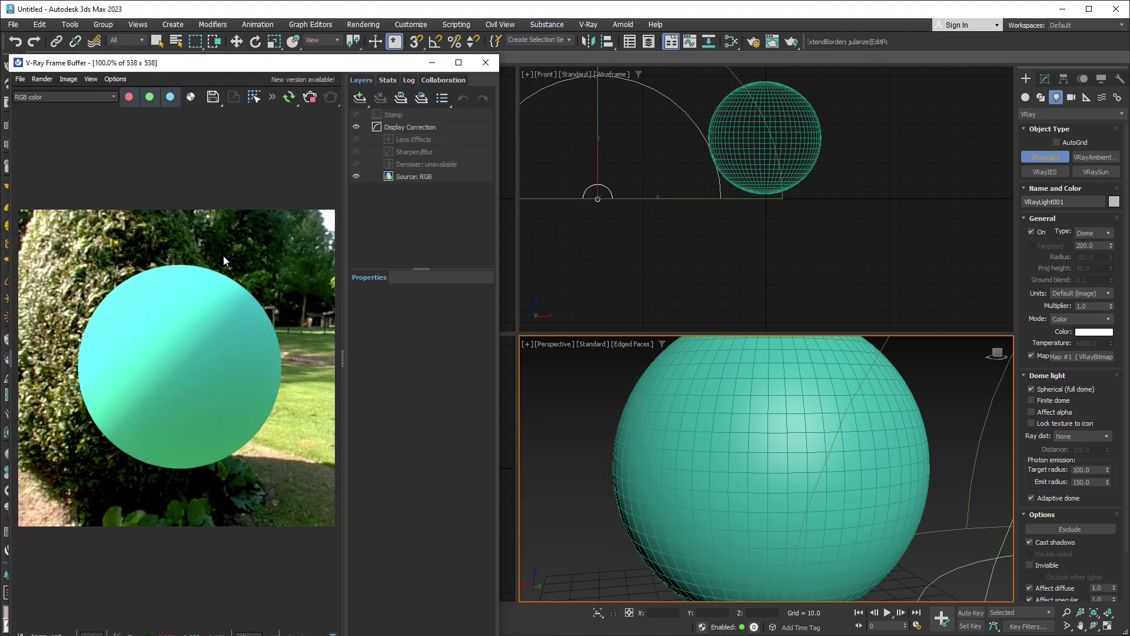
{"action": "left_click_drag", "start_coordinate": [498, 305], "coordinate": [562, 309]}
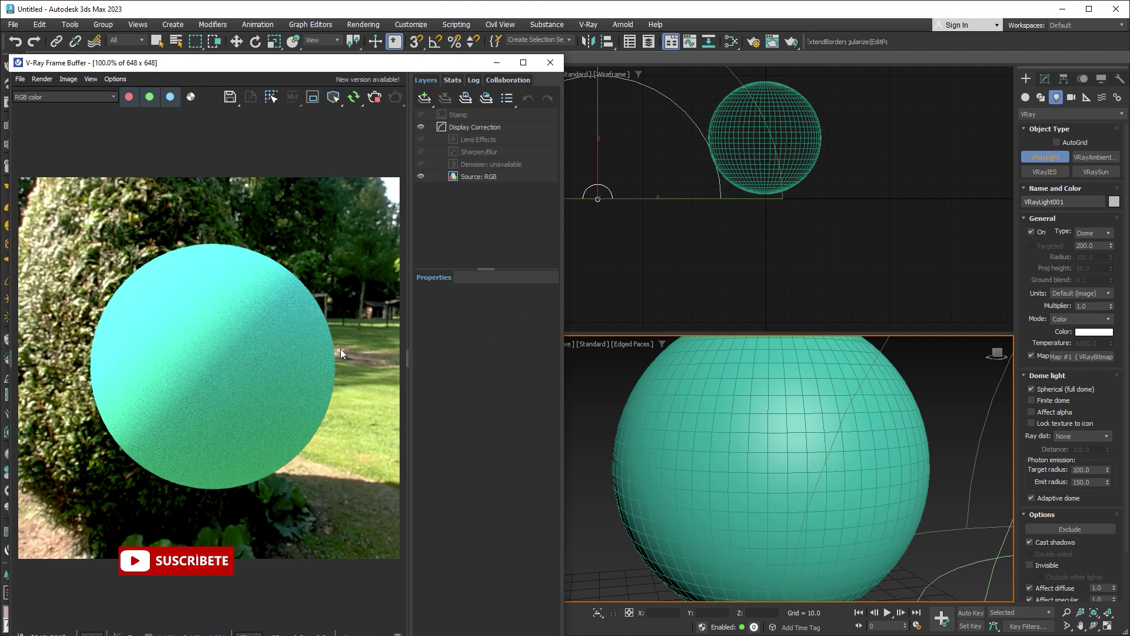
{"action": "scroll", "coordinate": [776, 427], "scroll_direction": "up", "scroll_amount": 2}
{"action": "scroll", "coordinate": [785, 432], "scroll_direction": "up", "scroll_amount": 1}
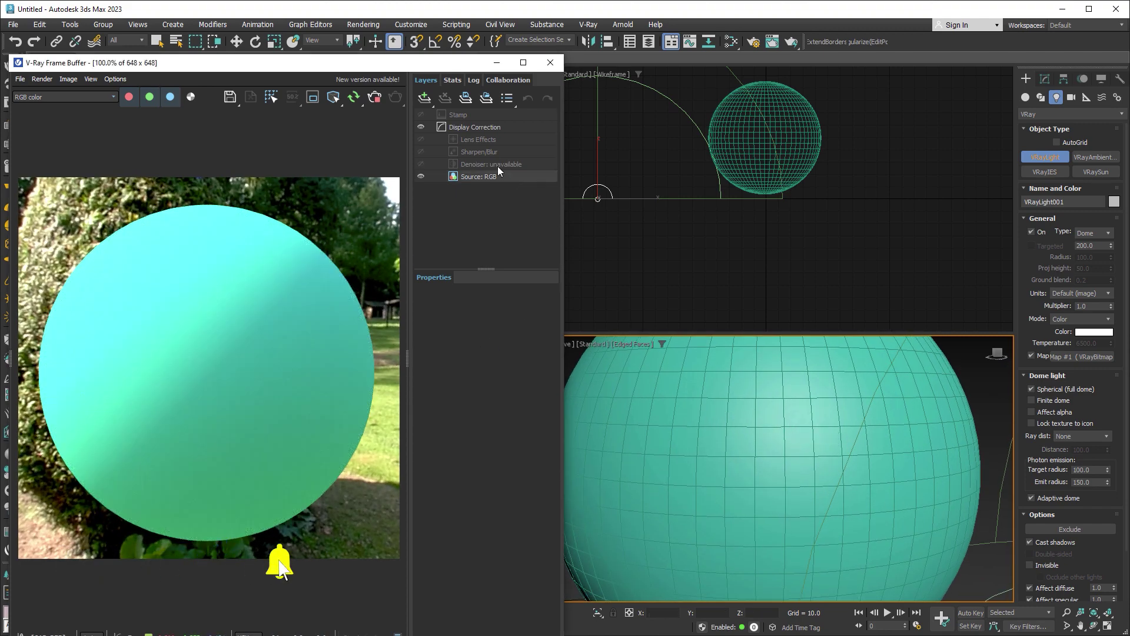
- Add an Exposure correction layer with Highlight Burn 0.1
{"action": "left_click", "coordinate": [429, 100]}
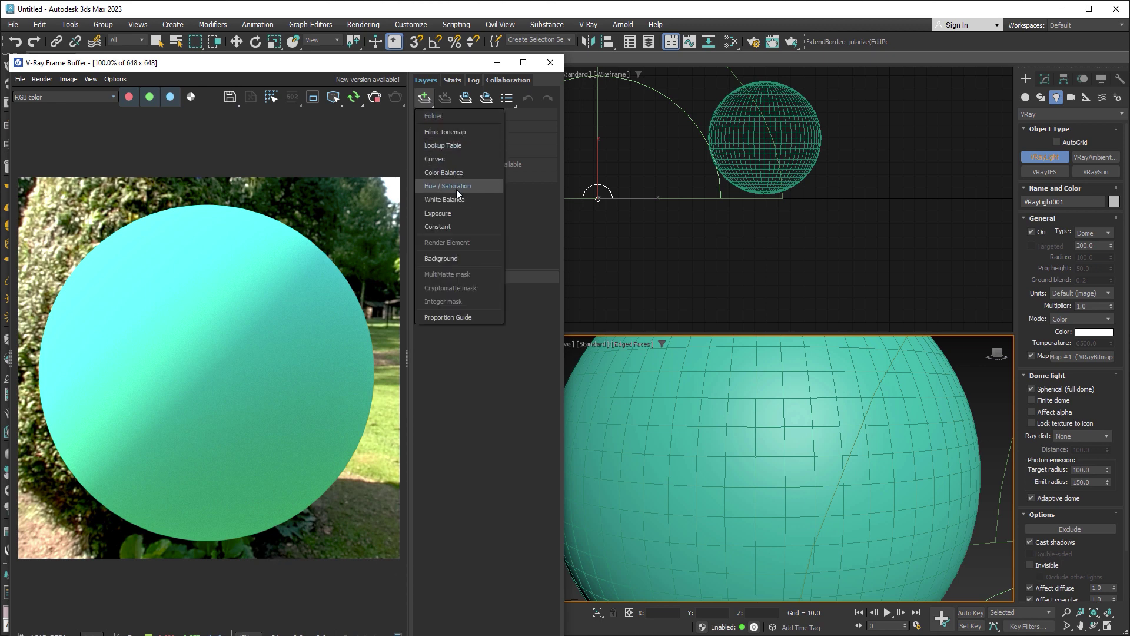
{"action": "left_click", "coordinate": [454, 213]}
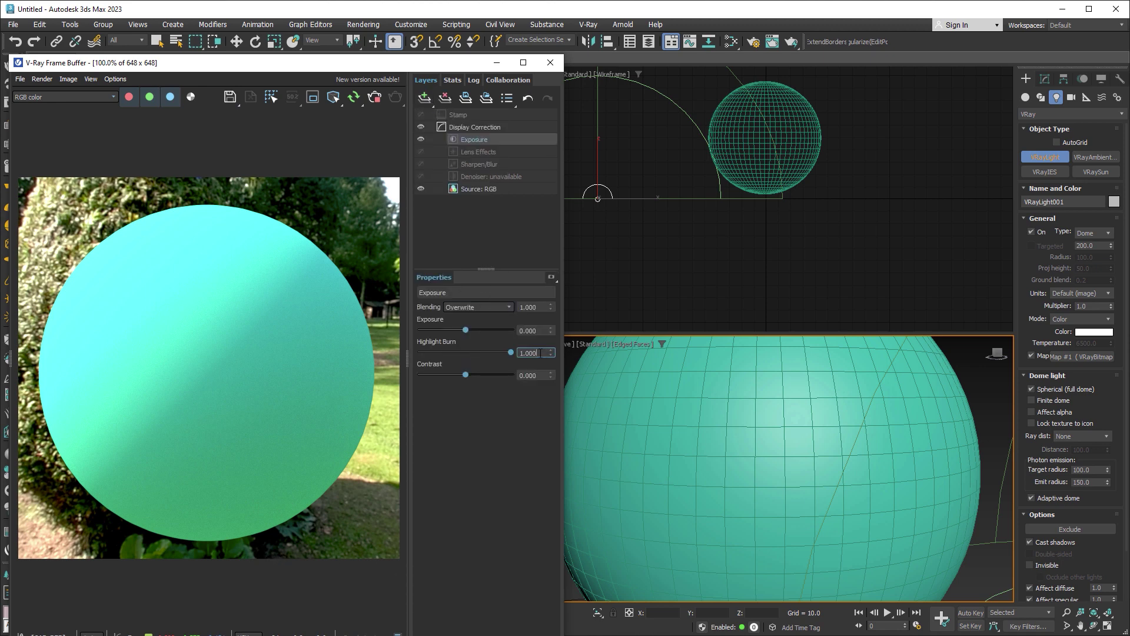
{"action": "type", "text": "0.1"}
{"action": "key", "text": "Return"}
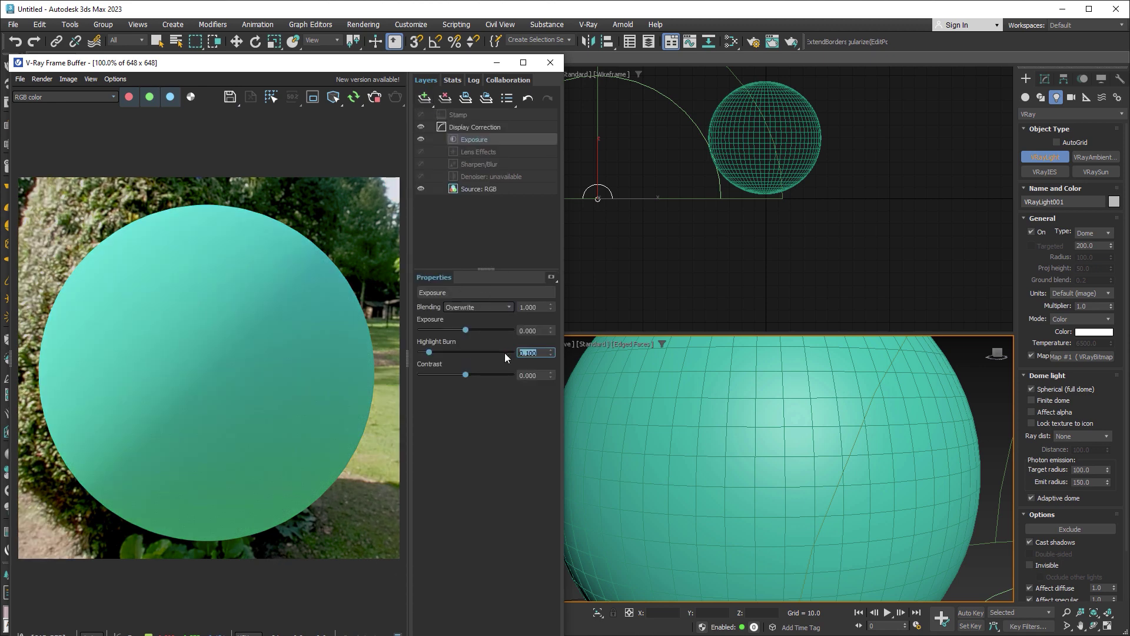
- Add a Curves layer bent into a contrast-boosting S-curve
{"action": "left_click", "coordinate": [432, 104]}
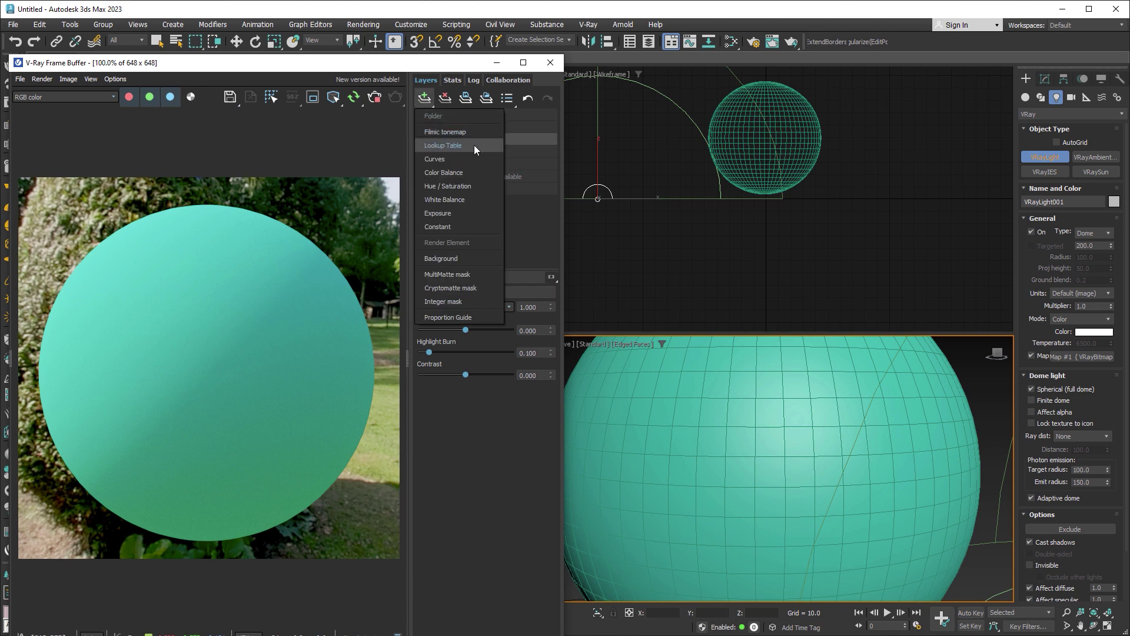
{"action": "left_click", "coordinate": [435, 159]}
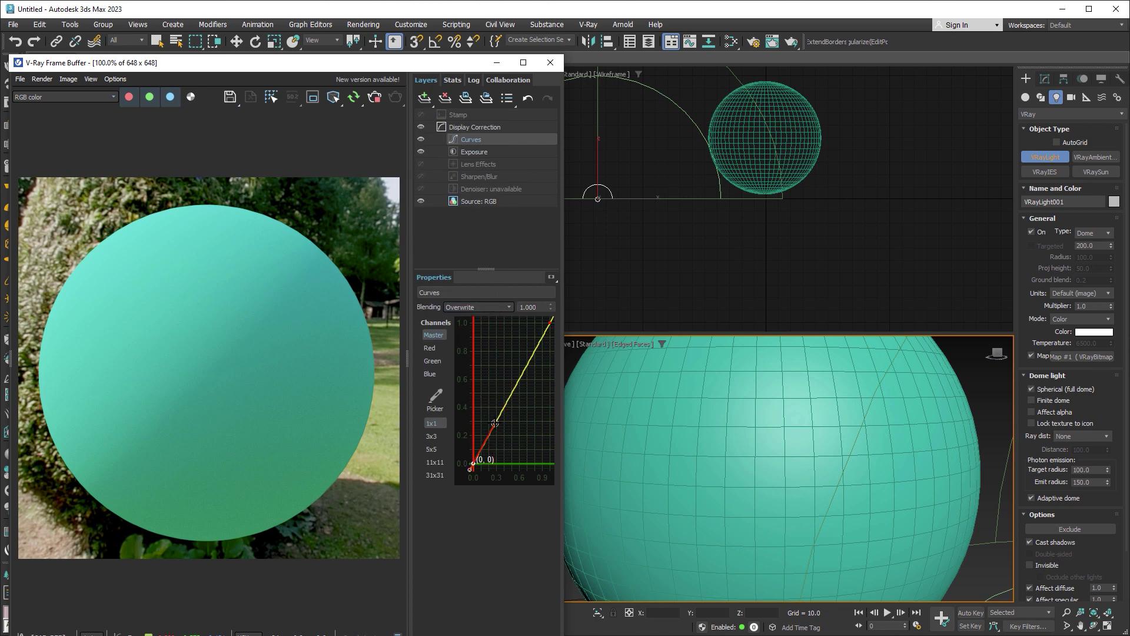
{"action": "mouse_move", "coordinate": [495, 423]}
{"action": "left_mouse_down"}
{"action": "mouse_move", "coordinate": [525, 367]}
{"action": "mouse_move", "coordinate": [518, 361]}
{"action": "left_mouse_up"}
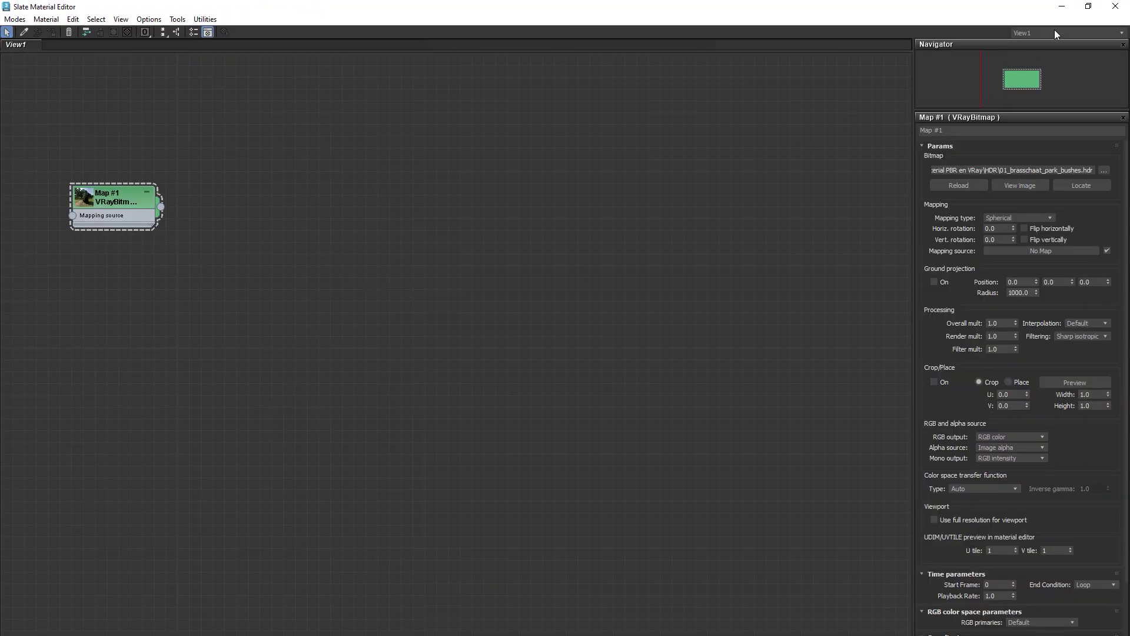
- Create a new VRayMtl, Material #25, below the HDR map node in Slate
{"action": "left_click", "coordinate": [1088, 5]}
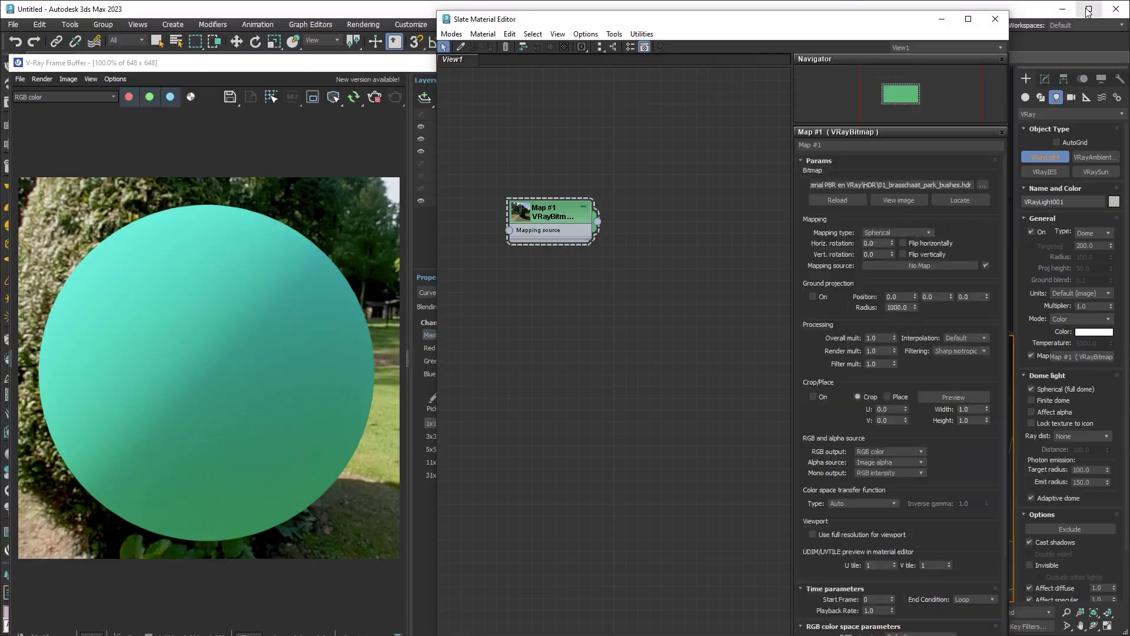
{"action": "right_click", "coordinate": [550, 305]}
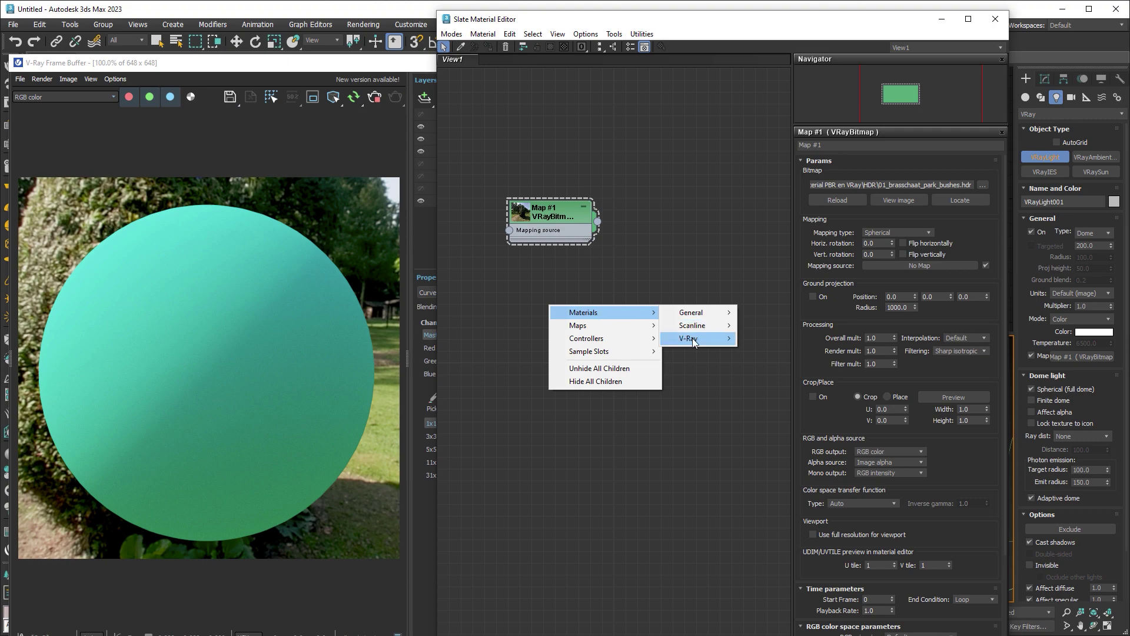
{"action": "left_click", "coordinate": [754, 494]}
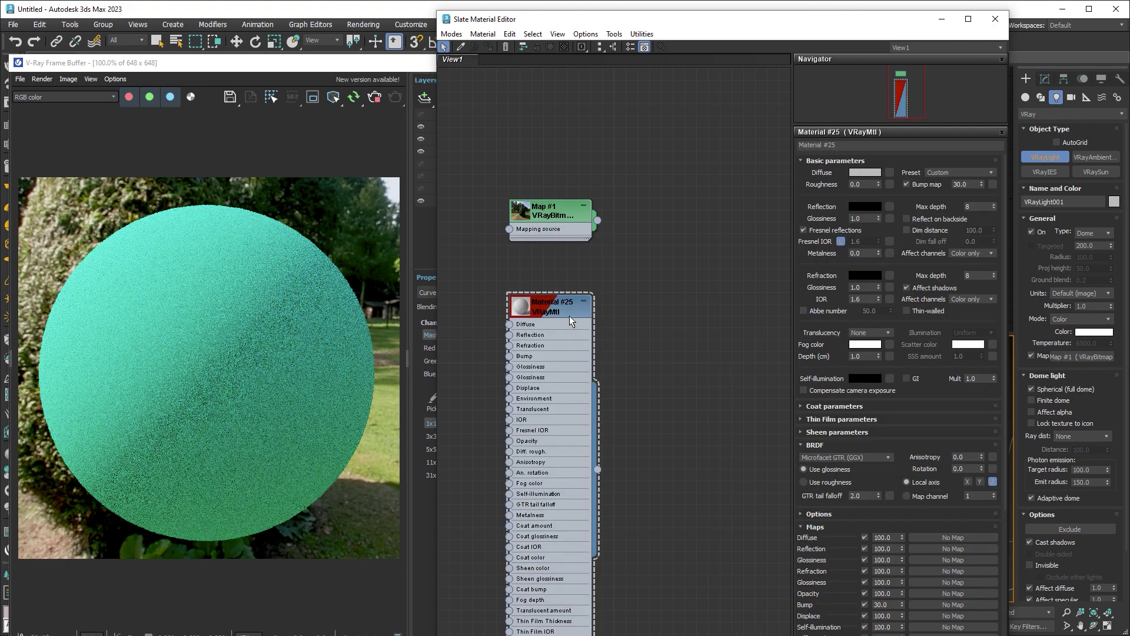
{"action": "left_click_drag", "start_coordinate": [549, 303], "coordinate": [632, 256]}
- Select Sphere001 by name and assign Material #25 to it
{"action": "left_click", "coordinate": [175, 41]}
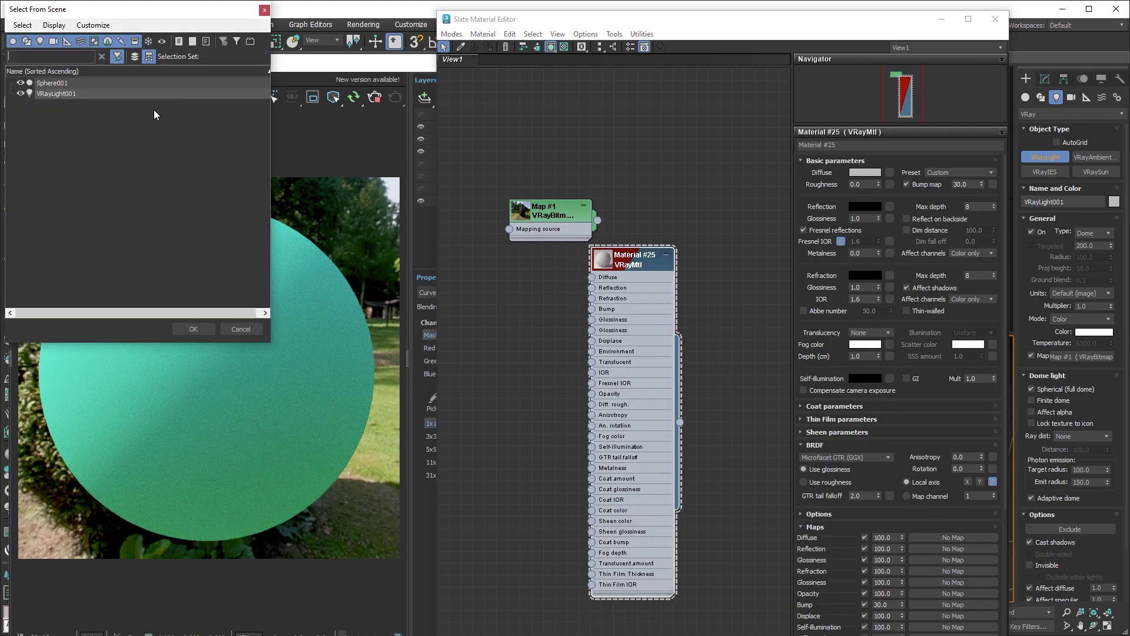
{"action": "left_click", "coordinate": [58, 83]}
{"action": "left_click", "coordinate": [194, 329]}
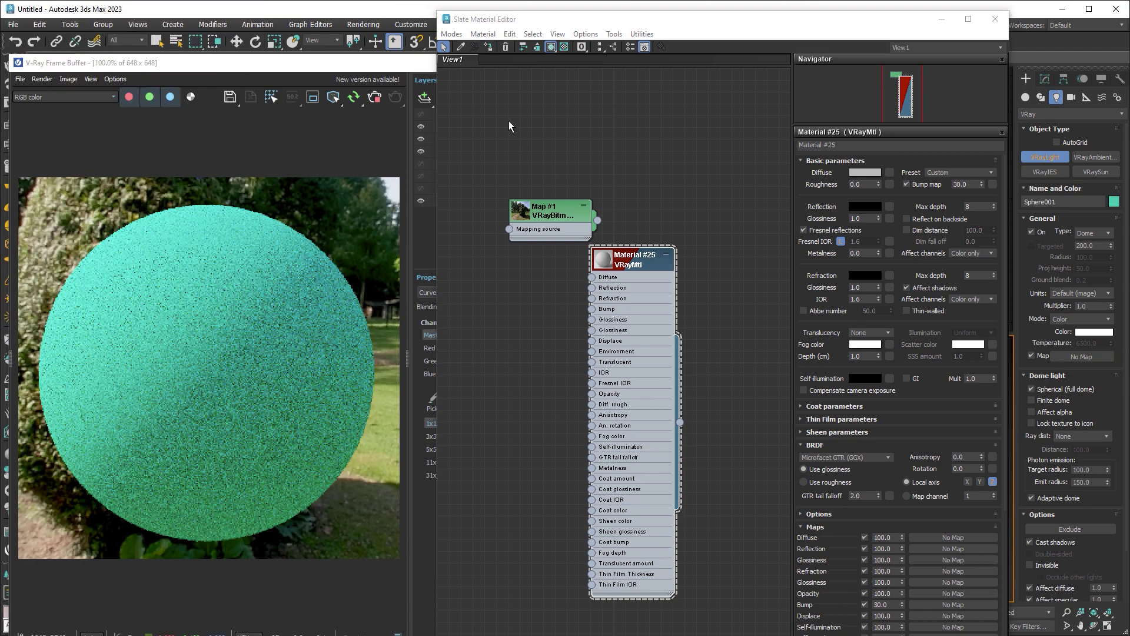
{"action": "left_click", "coordinate": [487, 50]}
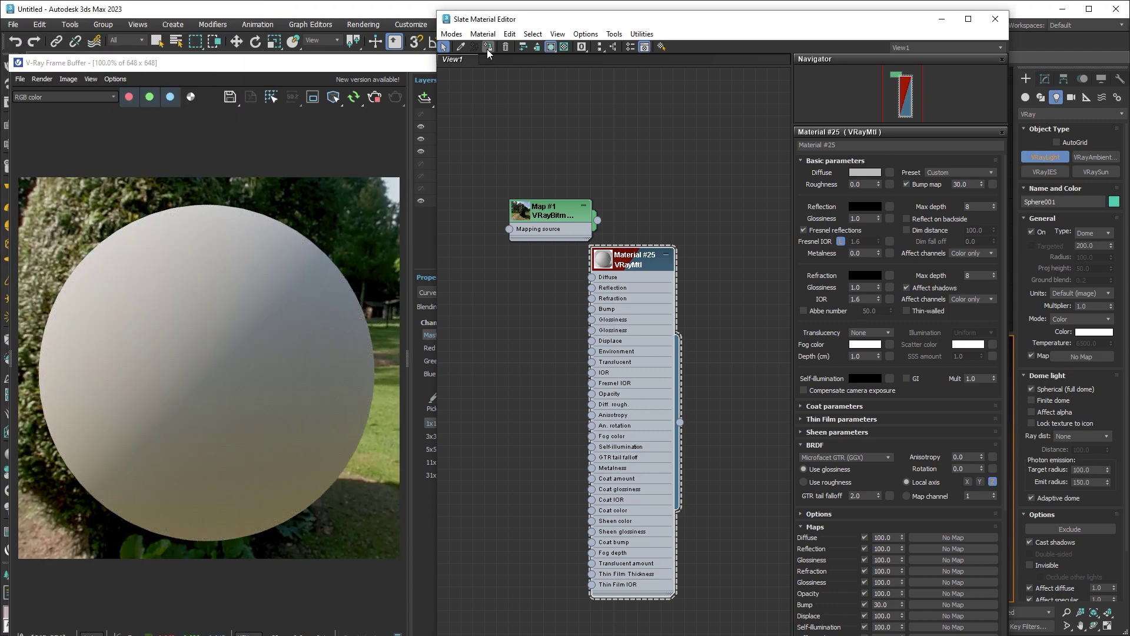
- Add a UVW Map modifier to Sphere001 with Spherical mapping and U Tile 2.0
{"action": "left_click", "coordinate": [1045, 79]}
{"action": "left_click", "coordinate": [1071, 111]}
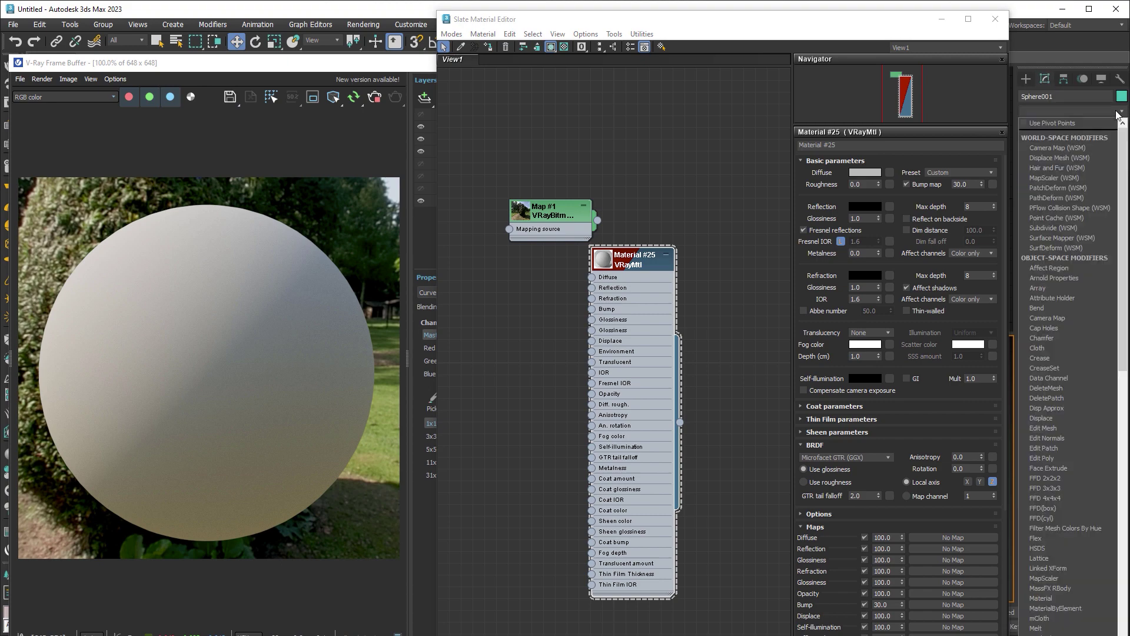
{"action": "scroll", "coordinate": [1068, 377], "scroll_direction": "down", "scroll_amount": 5}
{"action": "scroll", "coordinate": [1068, 376], "scroll_direction": "down", "scroll_amount": 5}
{"action": "scroll", "coordinate": [1068, 376], "scroll_direction": "down", "scroll_amount": 1}
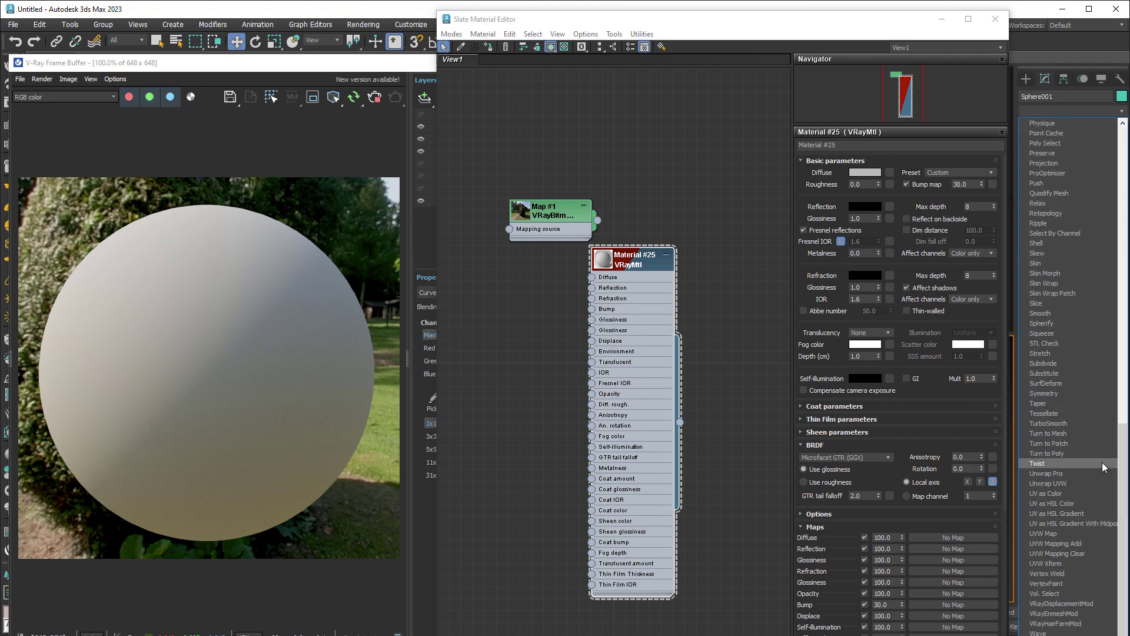
{"action": "left_click", "coordinate": [1061, 533]}
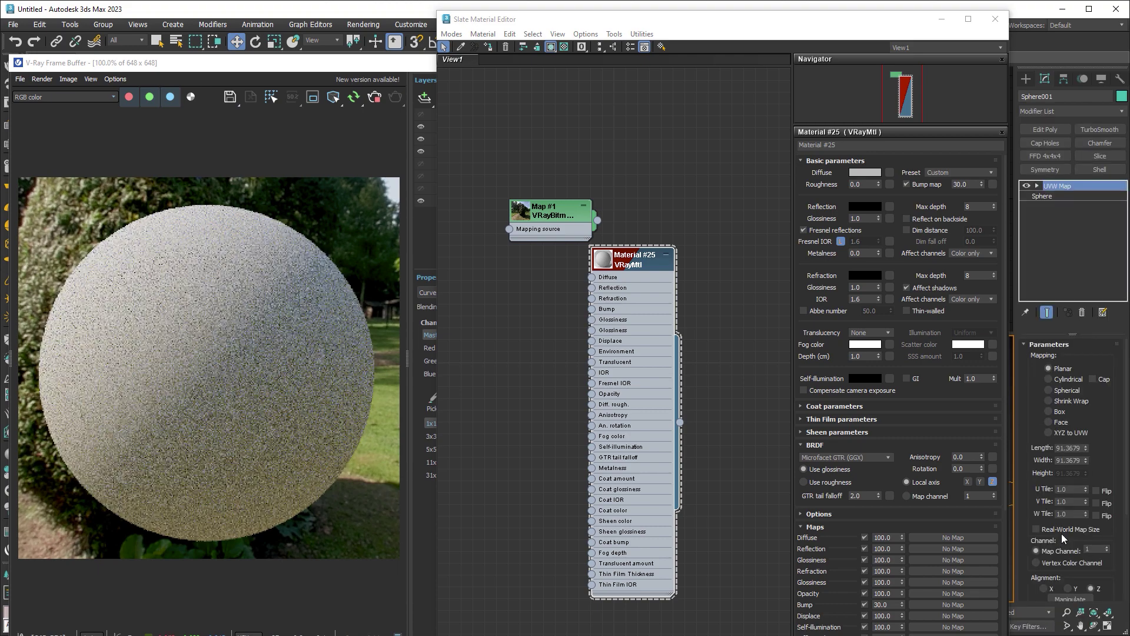
{"action": "left_click", "coordinate": [1061, 393]}
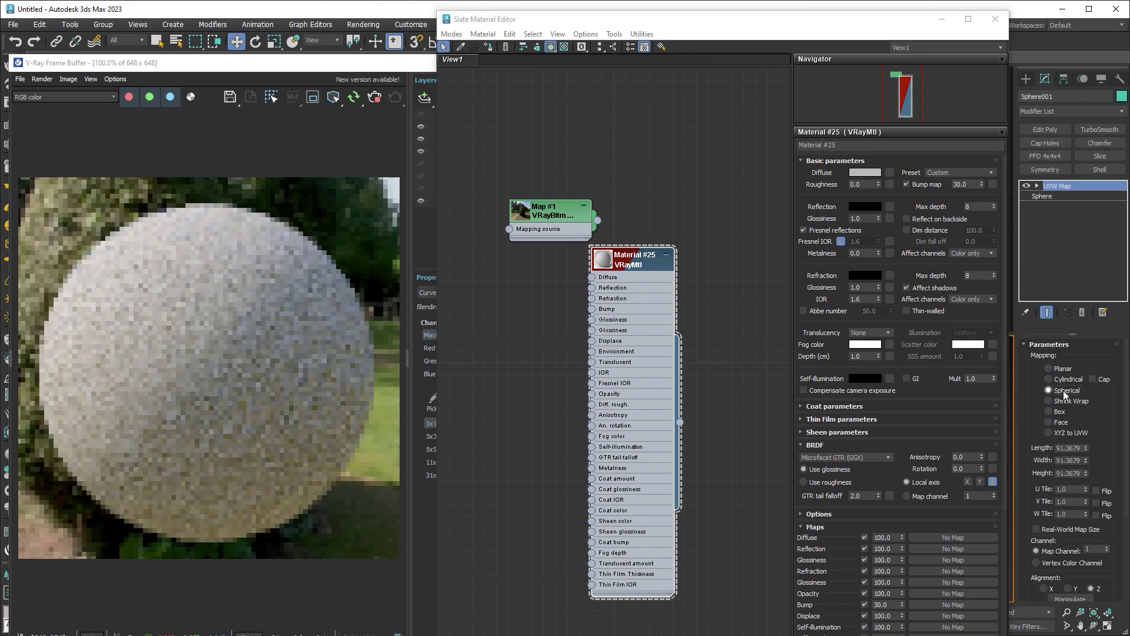
{"action": "double_click", "coordinate": [1062, 489]}
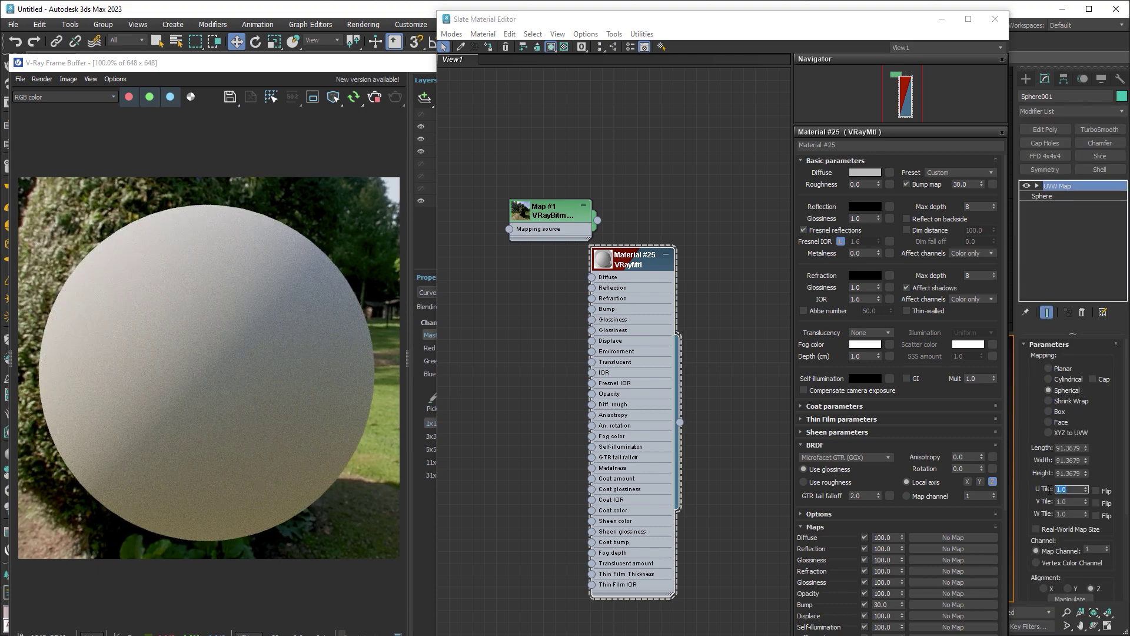
{"action": "type", "text": "3"}
{"action": "type", "text": "2"}
{"action": "key", "text": "Return"}
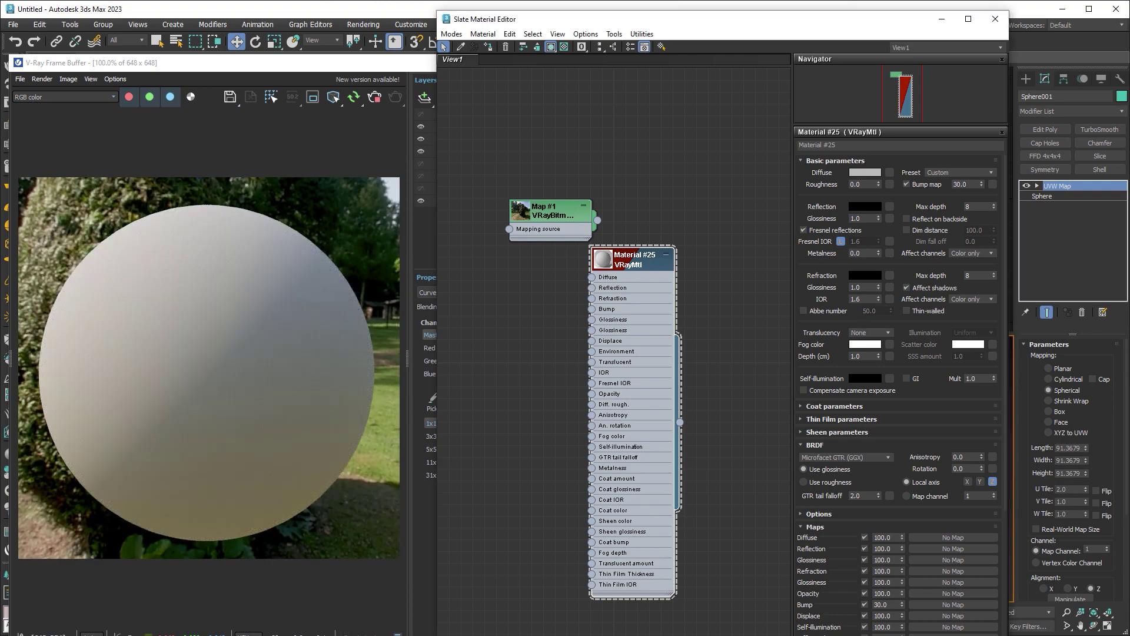
- Drag the MetalSpottyDiscoloration001 COL texture into Slate as a bitmap feeding Material #25's Diffuse
{"action": "left_click", "coordinate": [108, 247]}
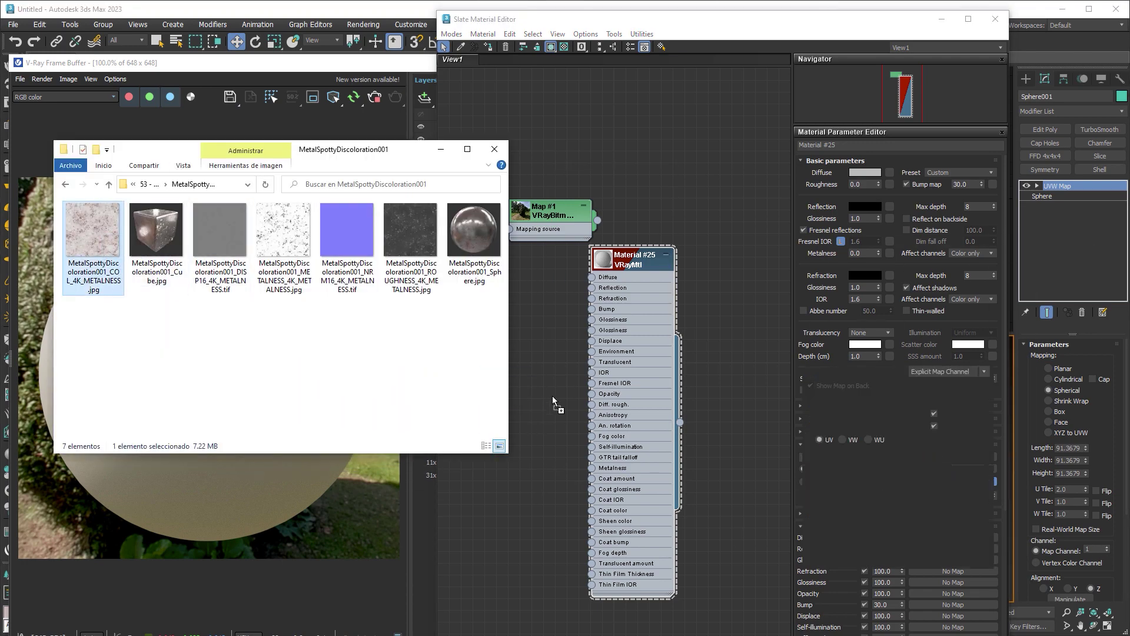
{"action": "mouse_move", "coordinate": [101, 240]}
{"action": "left_mouse_down"}
{"action": "mouse_move", "coordinate": [552, 400]}
{"action": "mouse_move", "coordinate": [506, 277]}
{"action": "mouse_move", "coordinate": [592, 276]}
{"action": "left_mouse_up"}
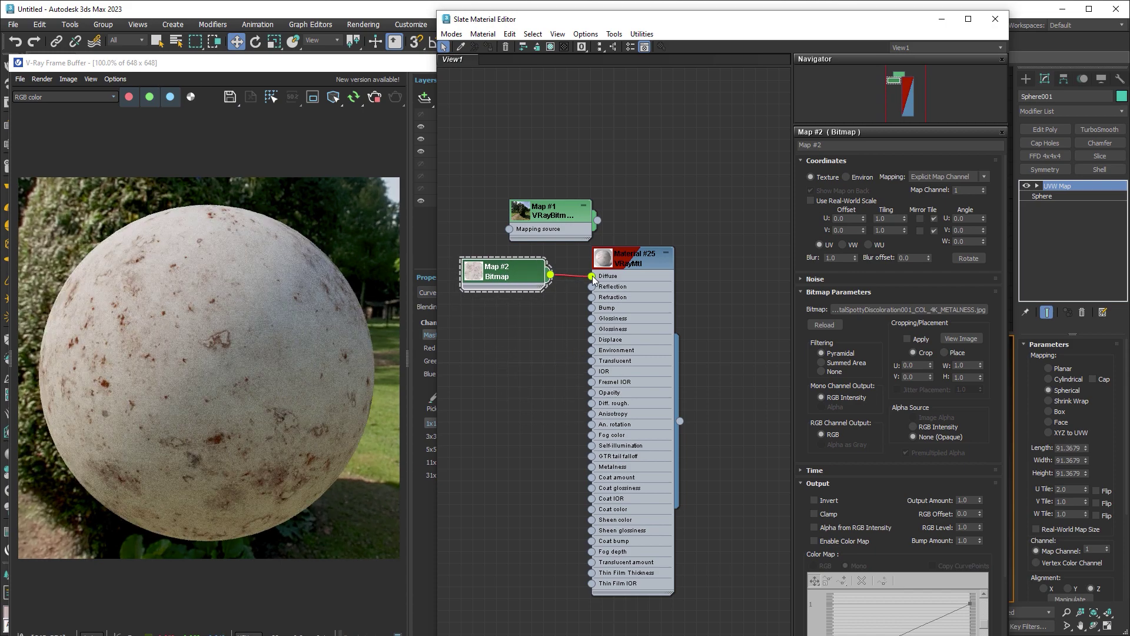
- Add the METALNESS texture as bitmap node Map #3 with gamma override 1.0
{"action": "left_click", "coordinate": [538, 613]}
{"action": "left_click", "coordinate": [287, 236]}
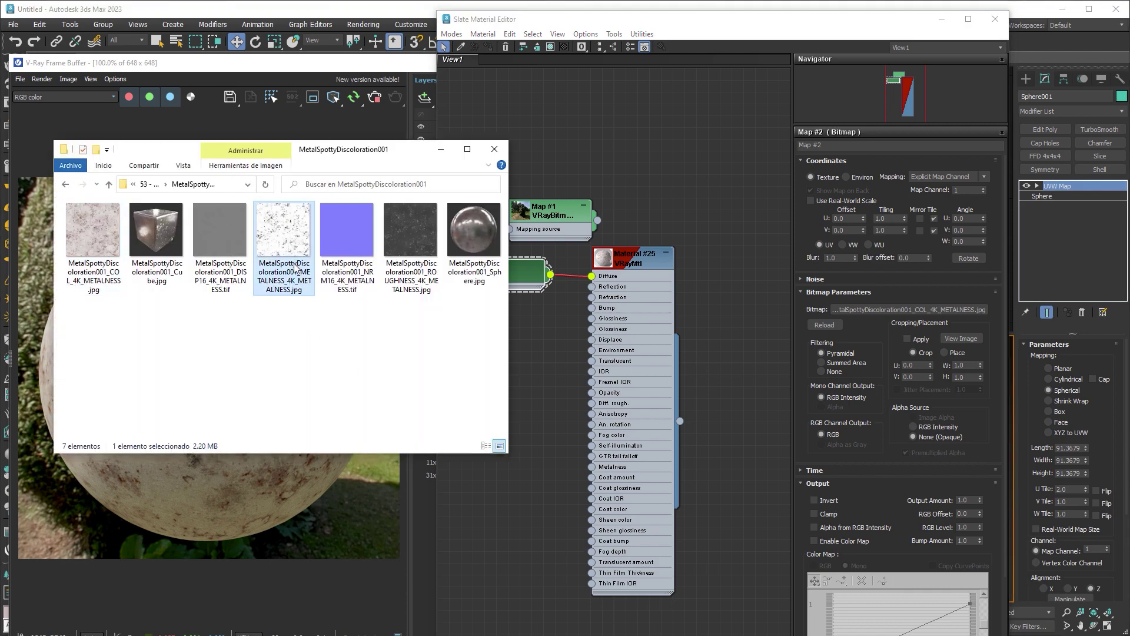
{"action": "left_click_drag", "start_coordinate": [285, 248], "coordinate": [528, 373]}
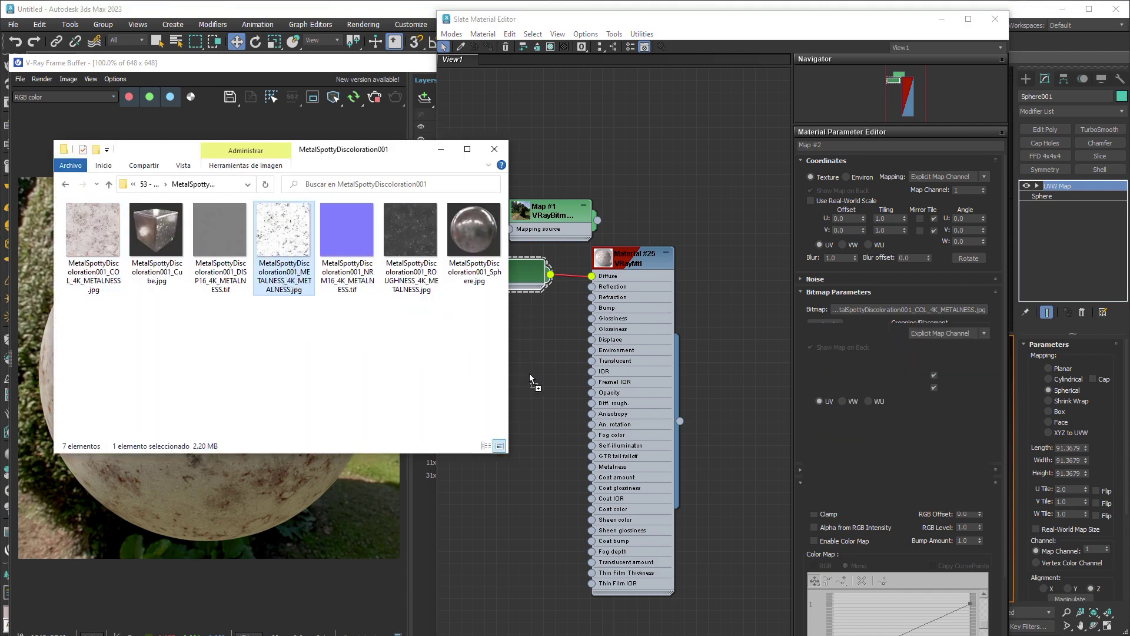
{"action": "left_click", "coordinate": [530, 377]}
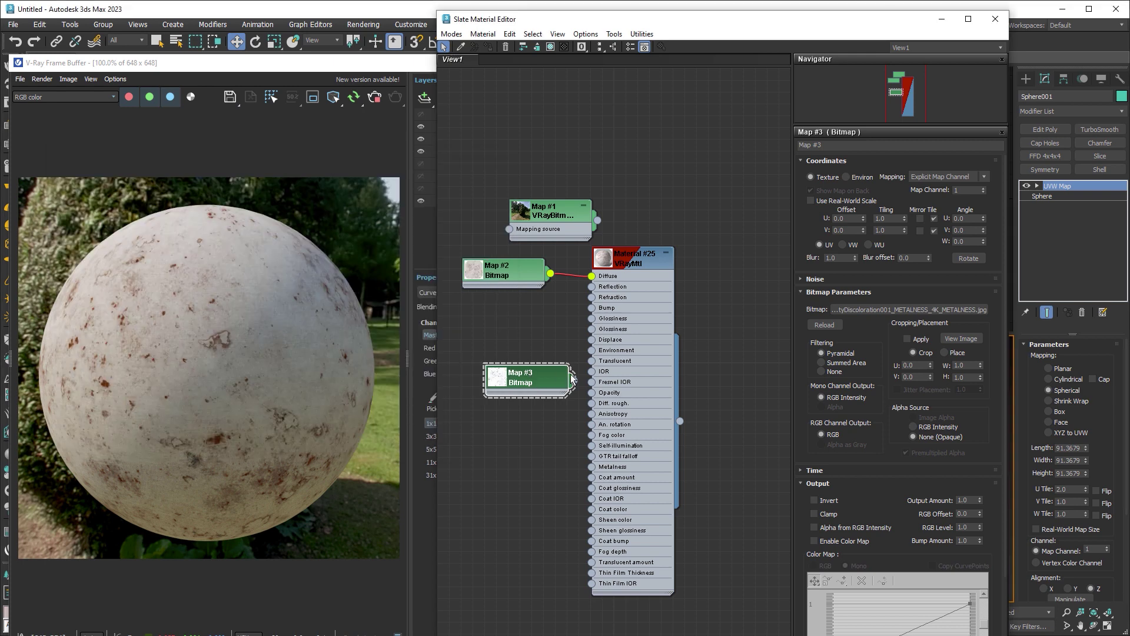
{"action": "left_click_drag", "start_coordinate": [545, 379], "coordinate": [526, 345]}
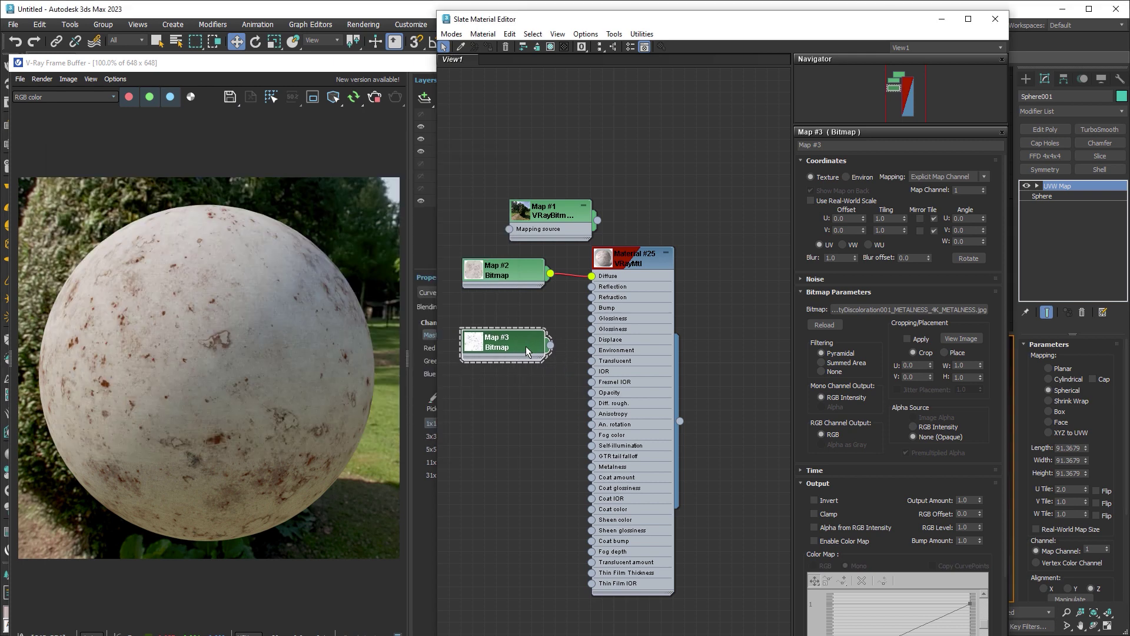
{"action": "left_click", "coordinate": [867, 308]}
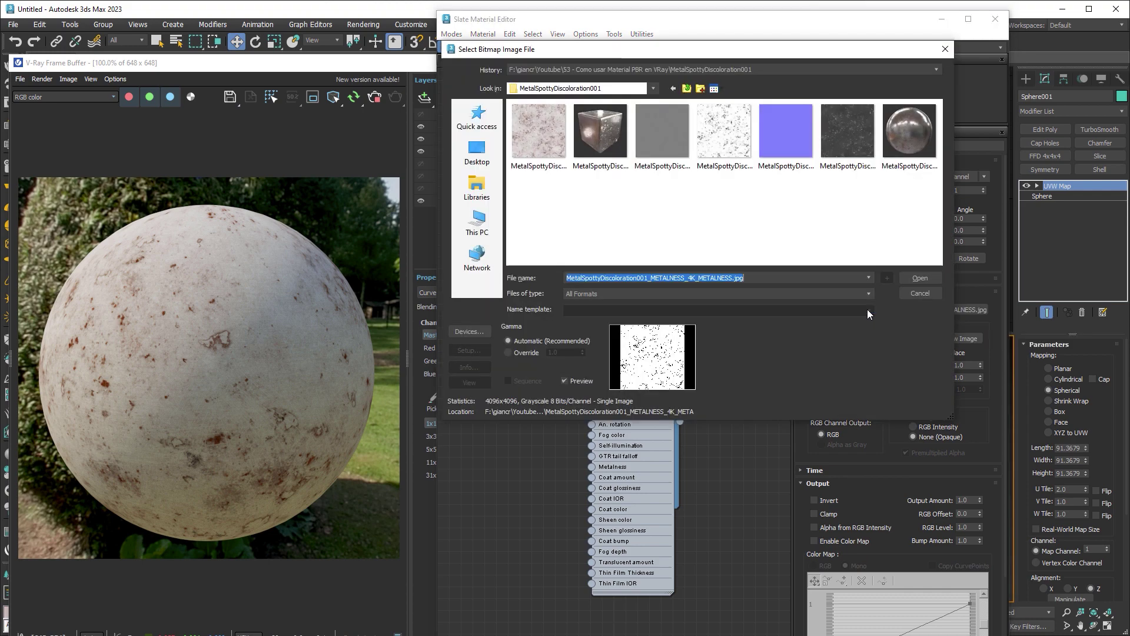
{"action": "left_click", "coordinate": [516, 353]}
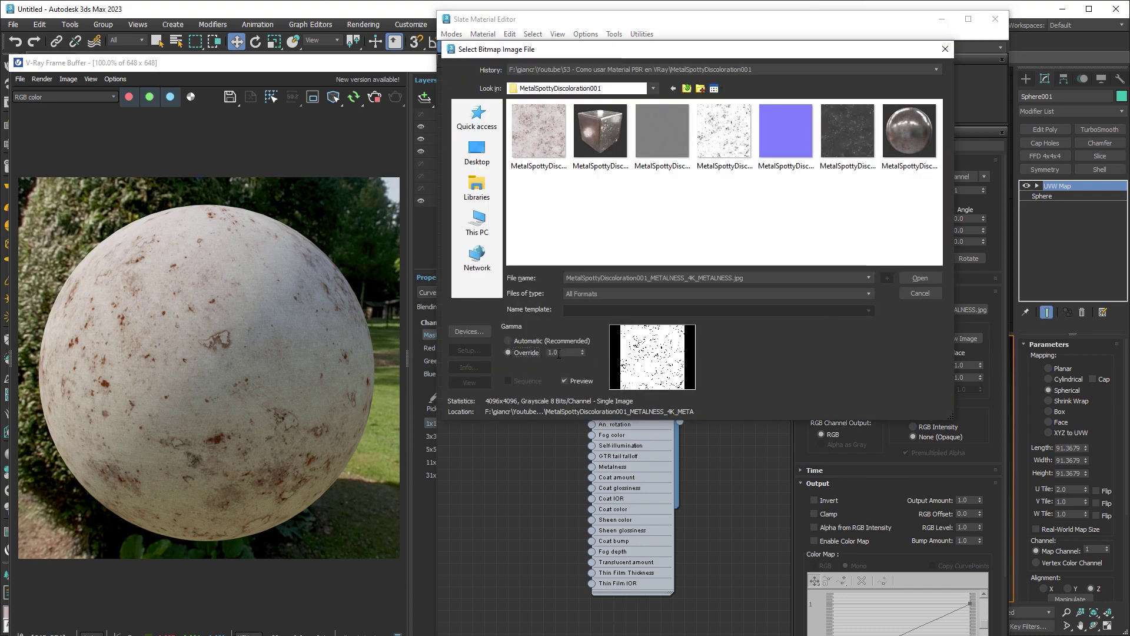
{"action": "left_click", "coordinate": [910, 278]}
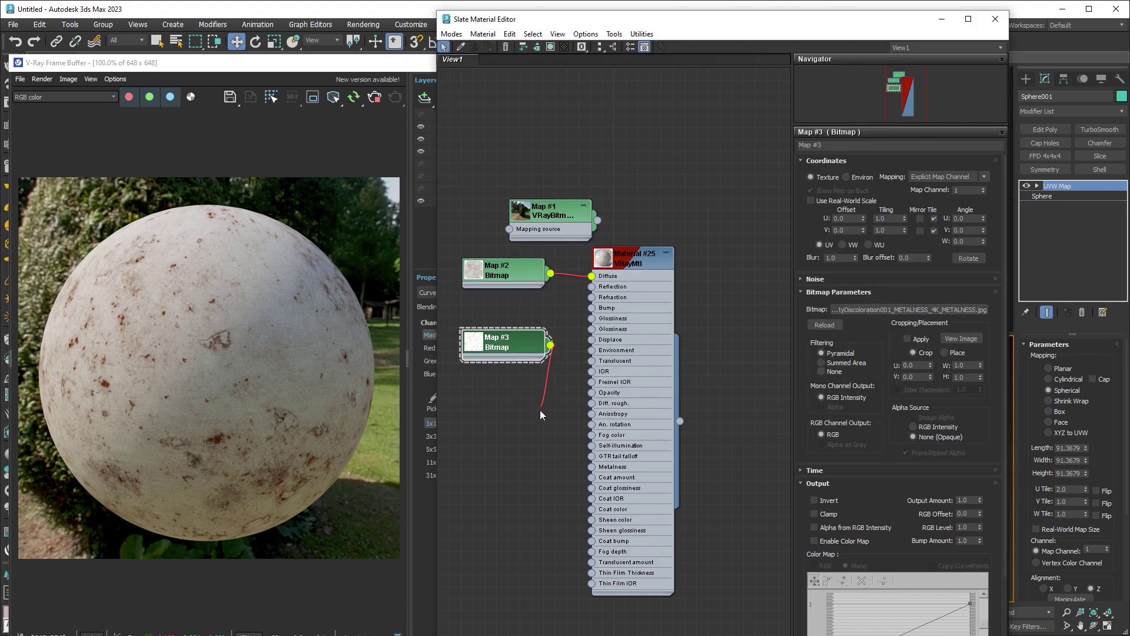
- Wire Map #3 into Metalness and reconnect Map #2 to the material's Diffuse
{"action": "left_click_drag", "start_coordinate": [540, 412], "coordinate": [590, 467]}
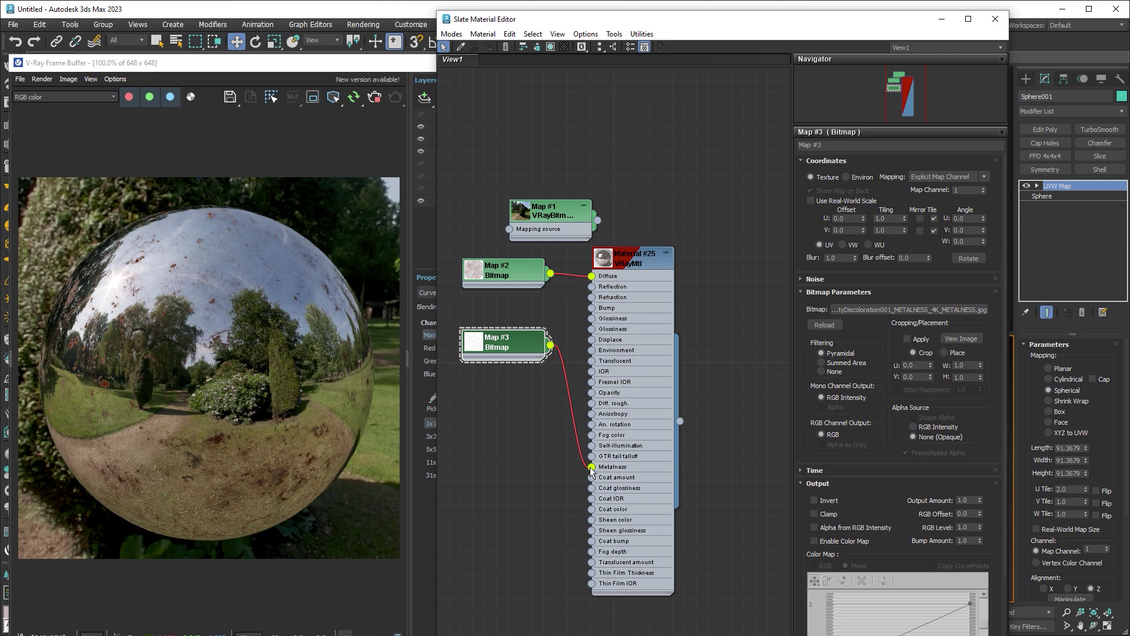
{"action": "left_click", "coordinate": [571, 275]}
{"action": "key", "text": "Delete"}
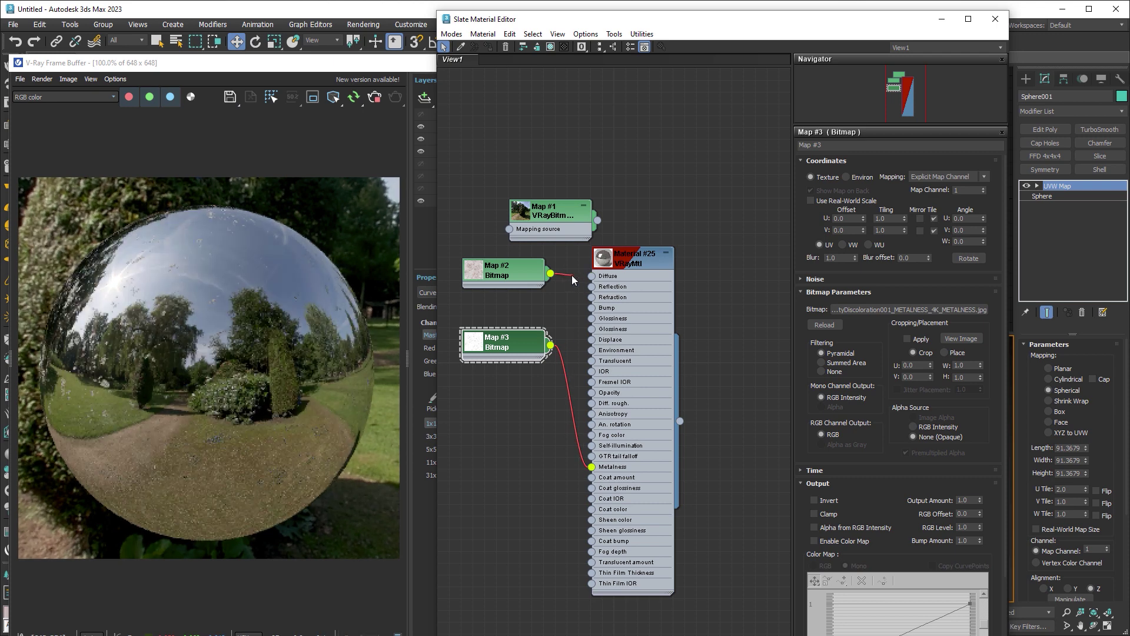
{"action": "left_click_drag", "start_coordinate": [509, 366], "coordinate": [510, 471]}
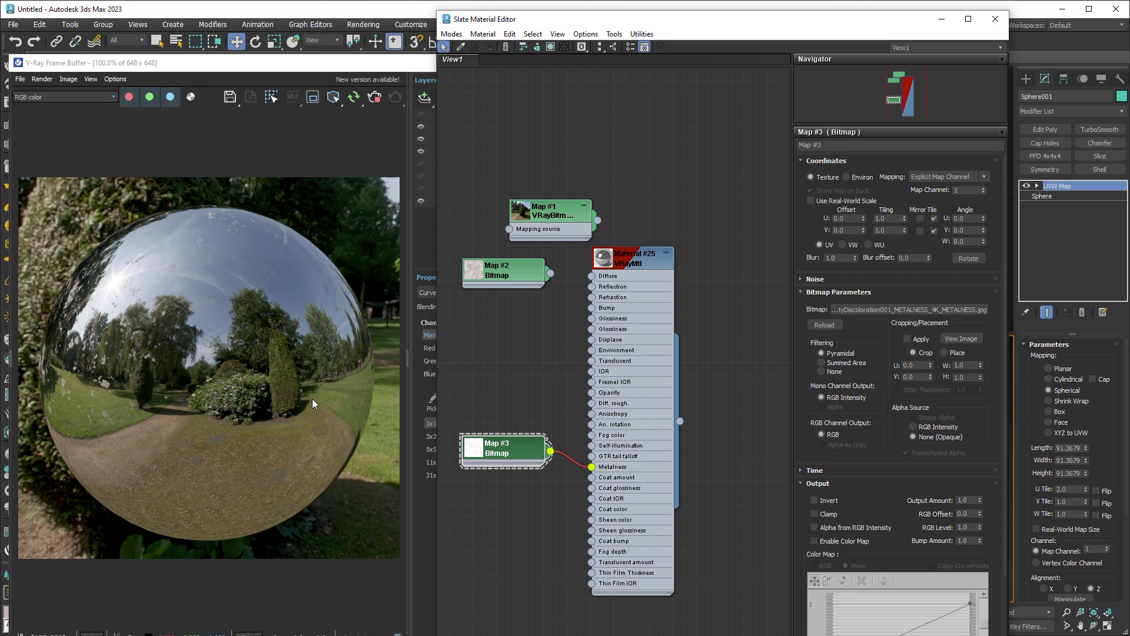
{"action": "left_click_drag", "start_coordinate": [550, 273], "coordinate": [592, 276]}
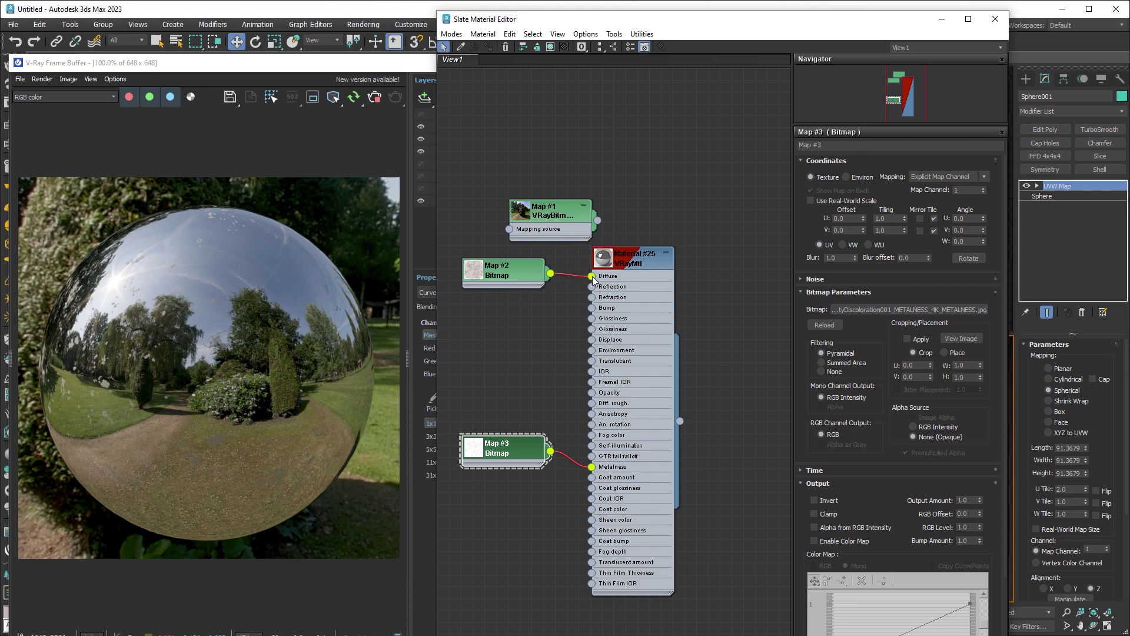
- Set Material #25's Reflection colour to white
{"action": "double_click", "coordinate": [629, 260]}
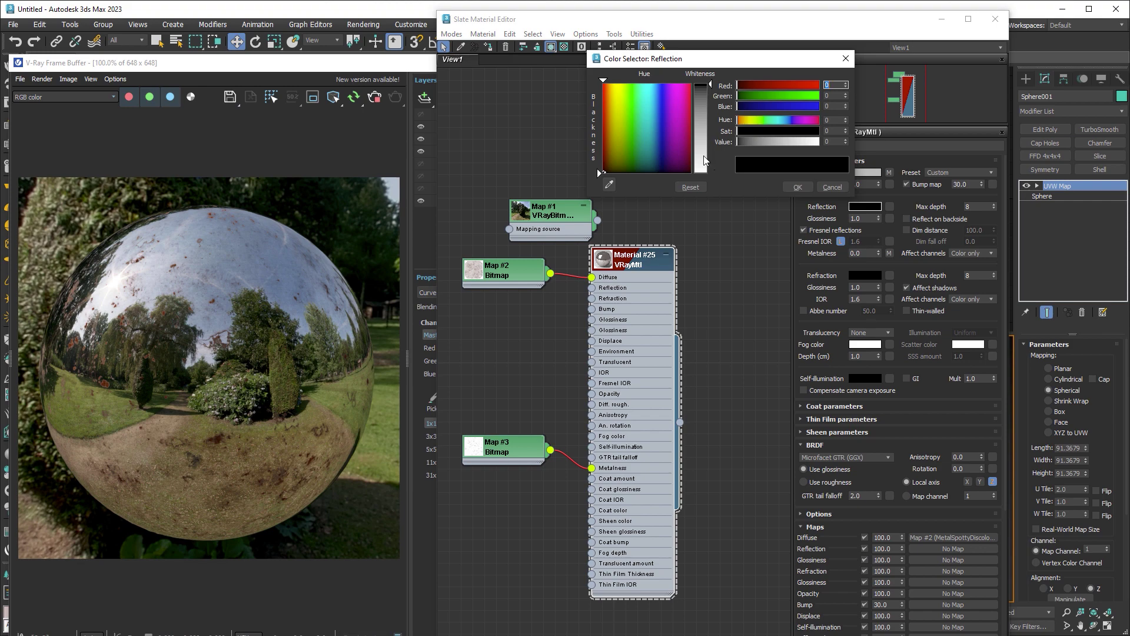
{"action": "left_click", "coordinate": [702, 168]}
{"action": "left_click", "coordinate": [796, 186]}
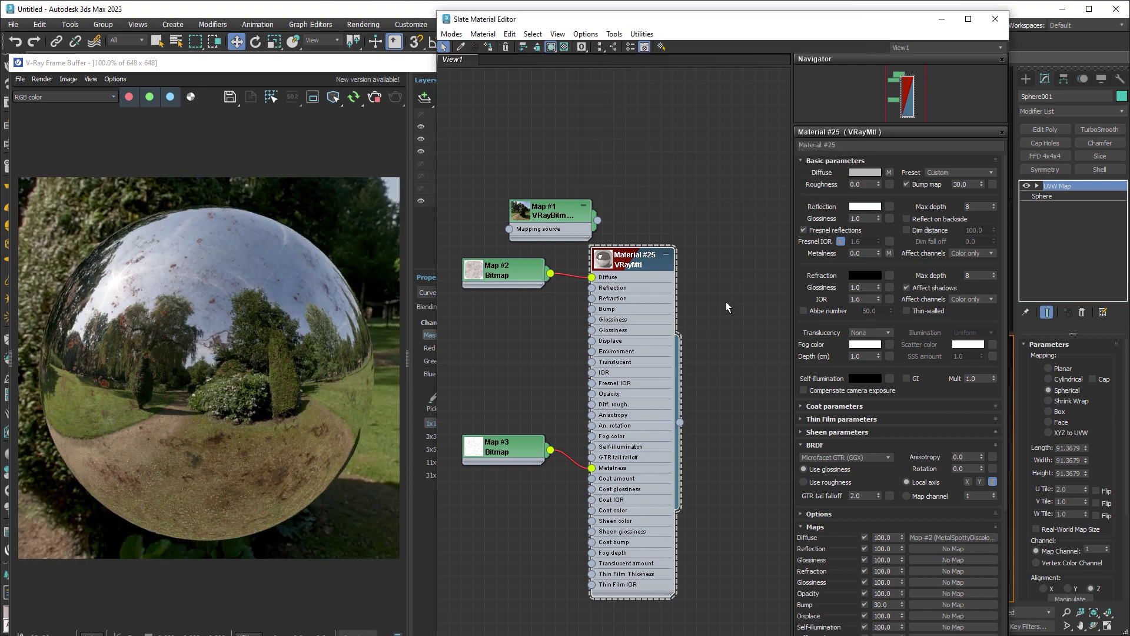
- Add the ROUGHNESS texture as bitmap node Map #4 with gamma override 1.0
{"action": "key", "text": "alt+Tab"}
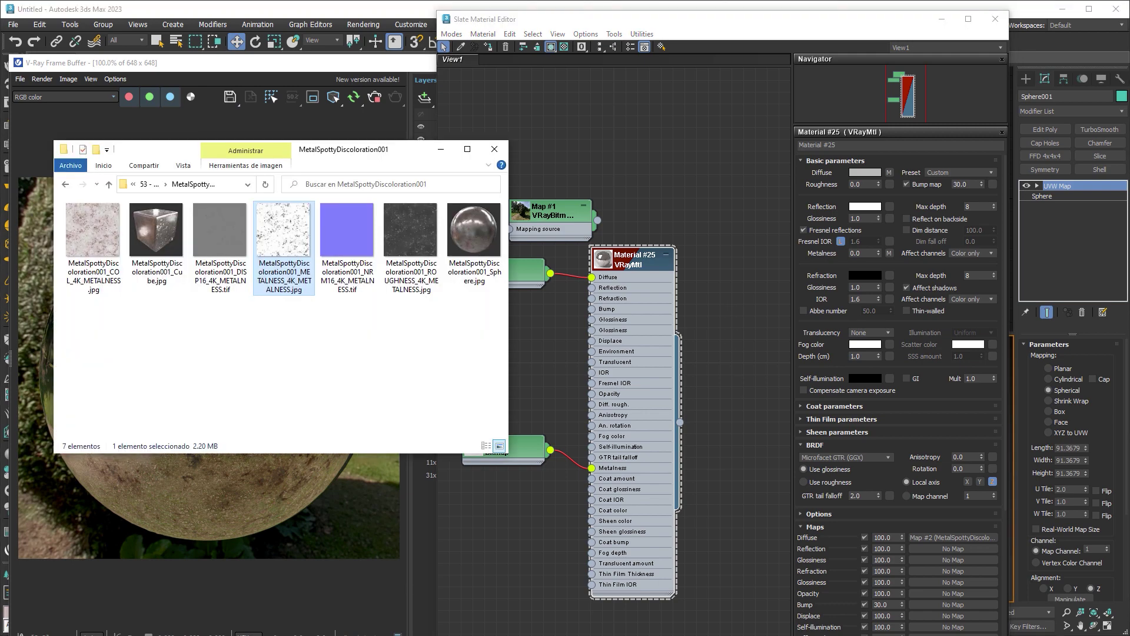
{"action": "left_click", "coordinate": [416, 269]}
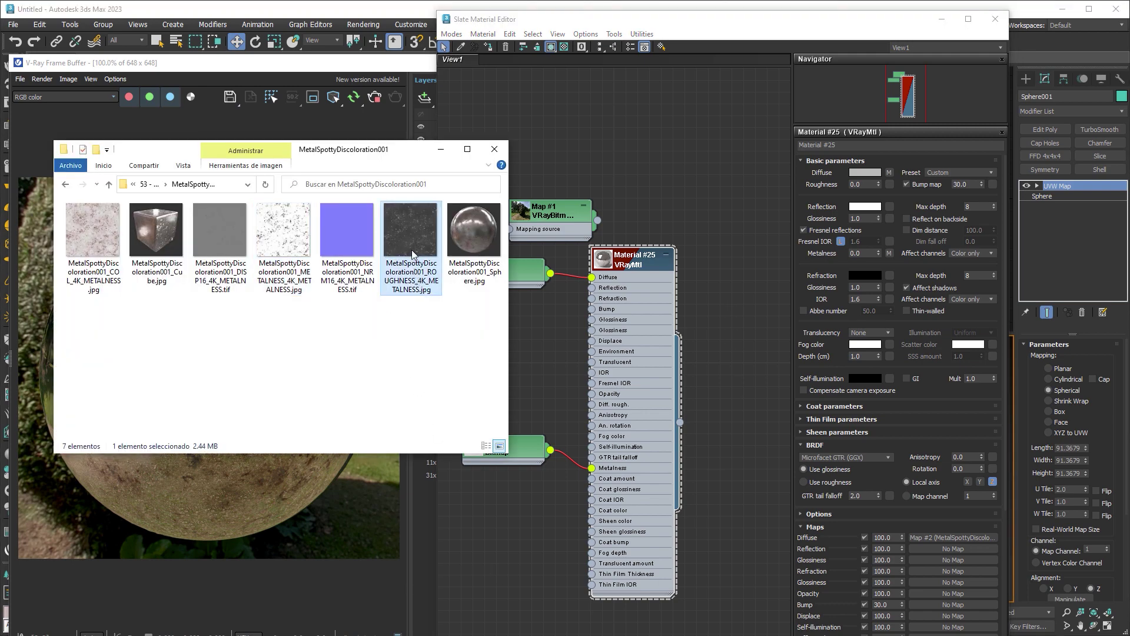
{"action": "left_click_drag", "start_coordinate": [509, 350], "coordinate": [538, 357]}
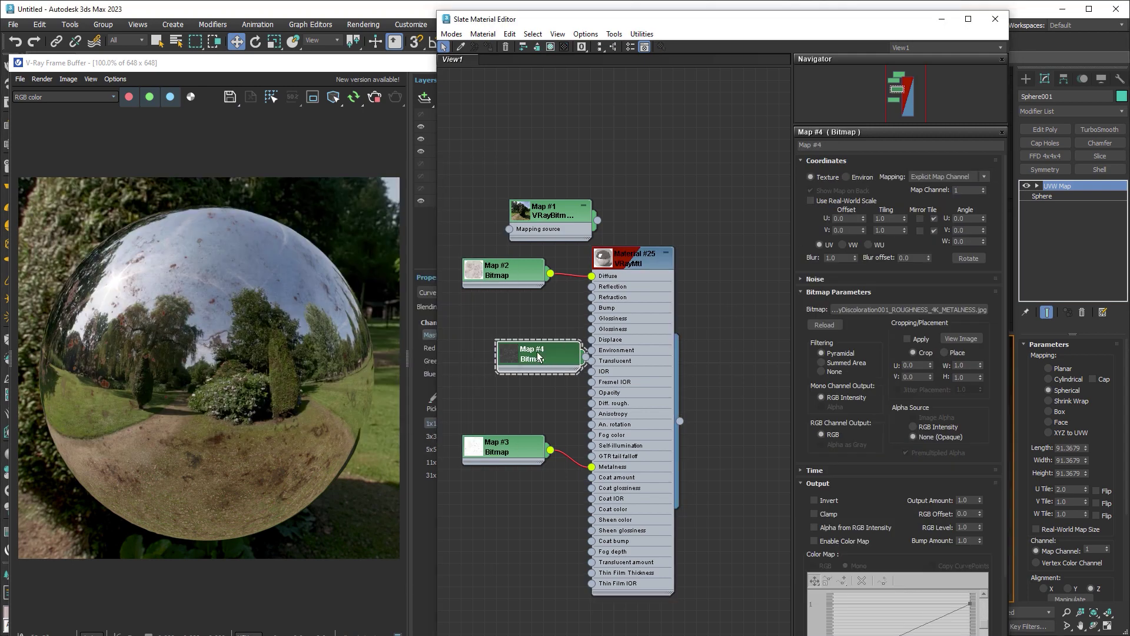
{"action": "left_click", "coordinate": [867, 310]}
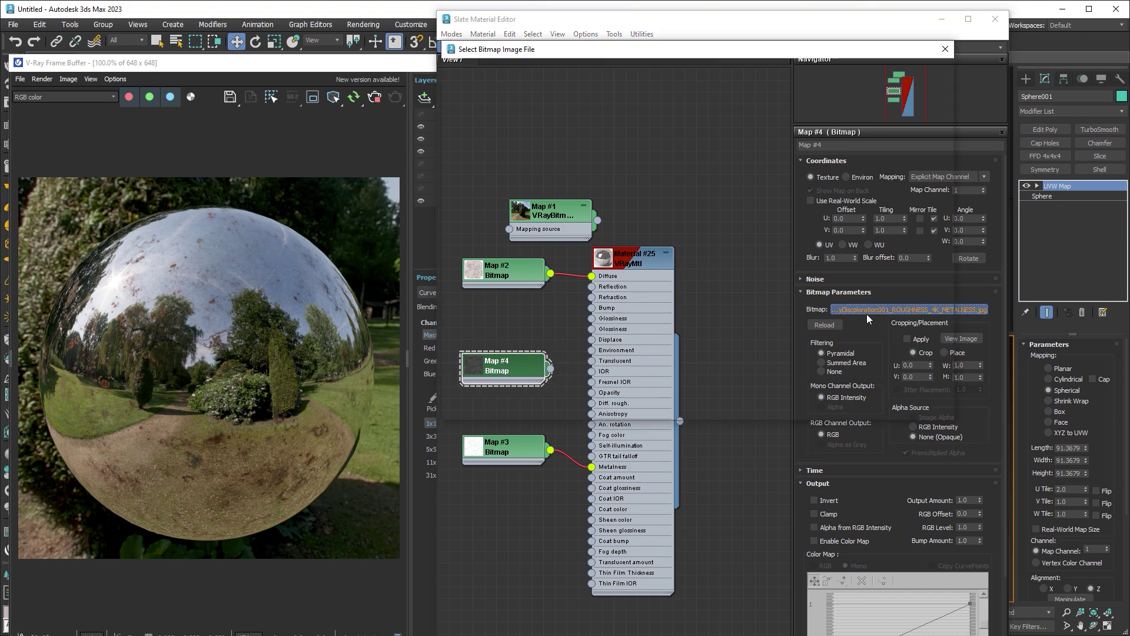
{"action": "left_click", "coordinate": [508, 352]}
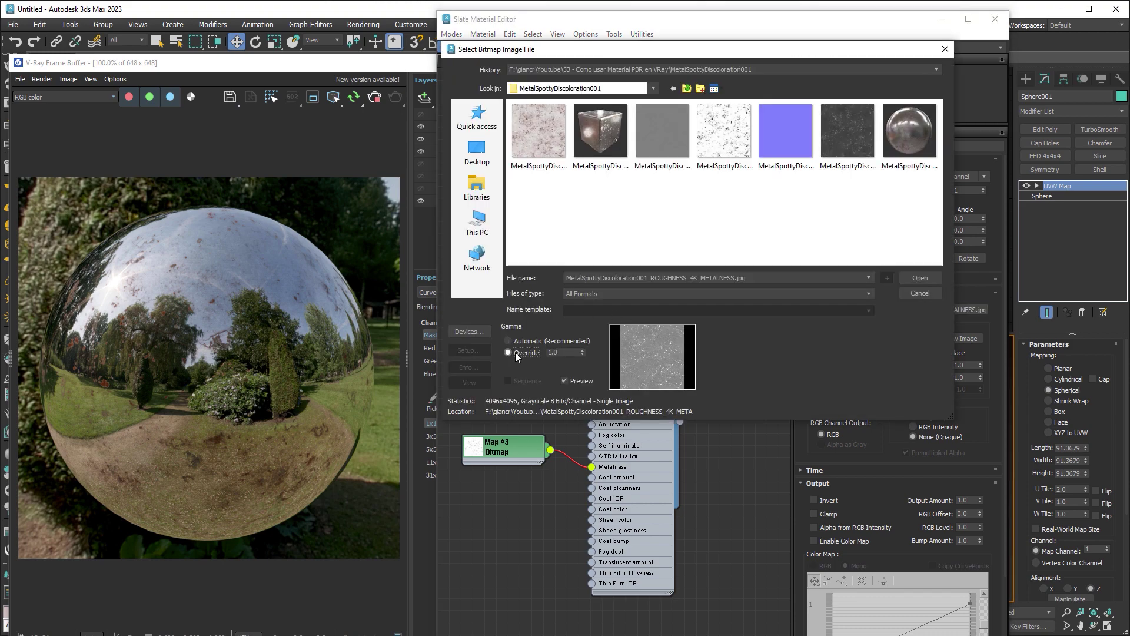
{"action": "left_click", "coordinate": [908, 278]}
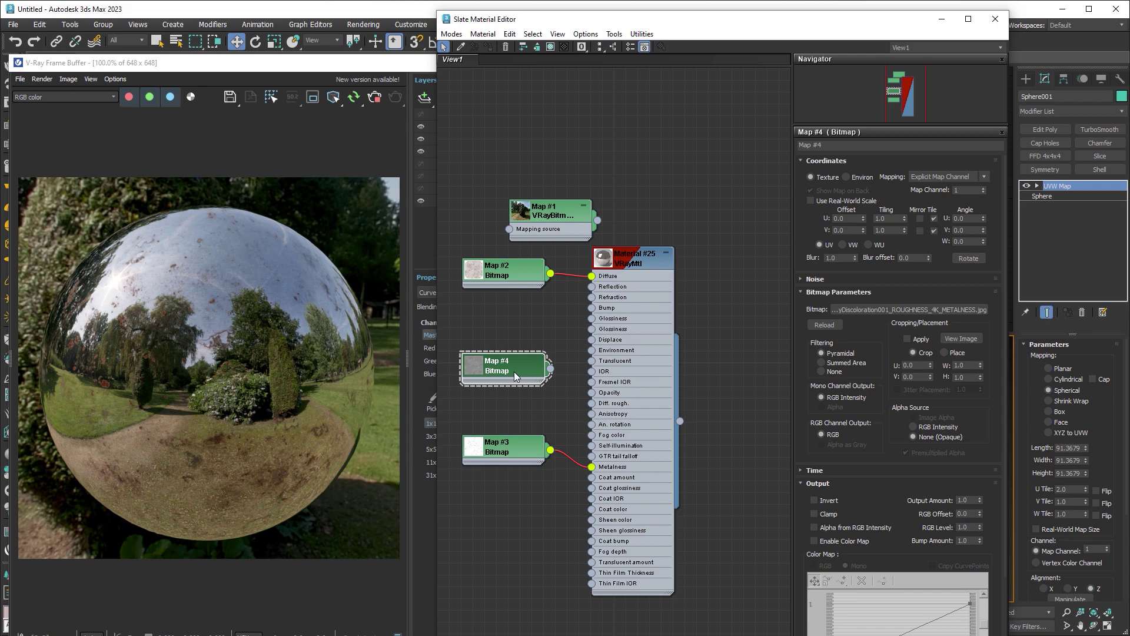
- Link Map #4 as an instance into the Glossiness map and set the BRDF to Use roughness
{"action": "double_click", "coordinate": [628, 263]}
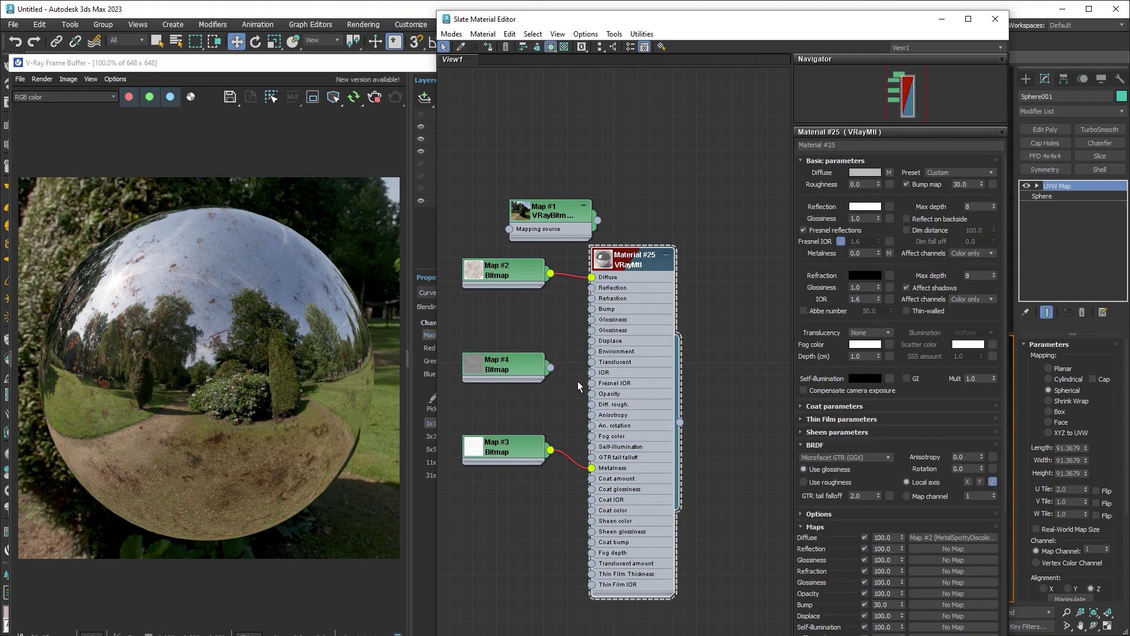
{"action": "left_click_drag", "start_coordinate": [549, 367], "coordinate": [823, 223]}
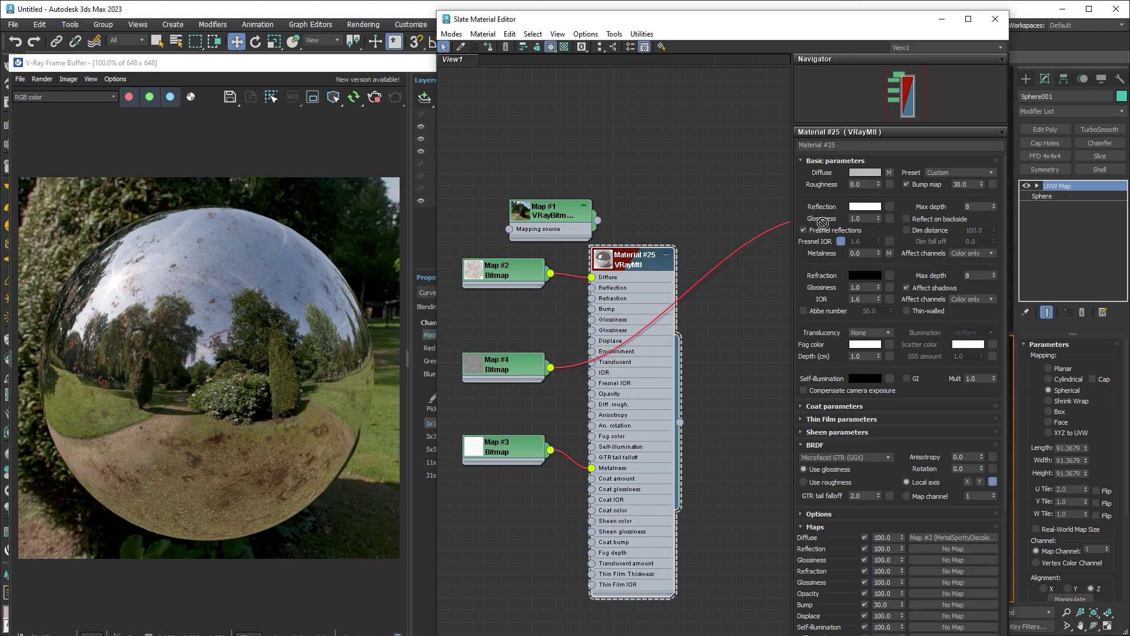
{"action": "left_click_drag", "start_coordinate": [822, 223], "coordinate": [890, 216]}
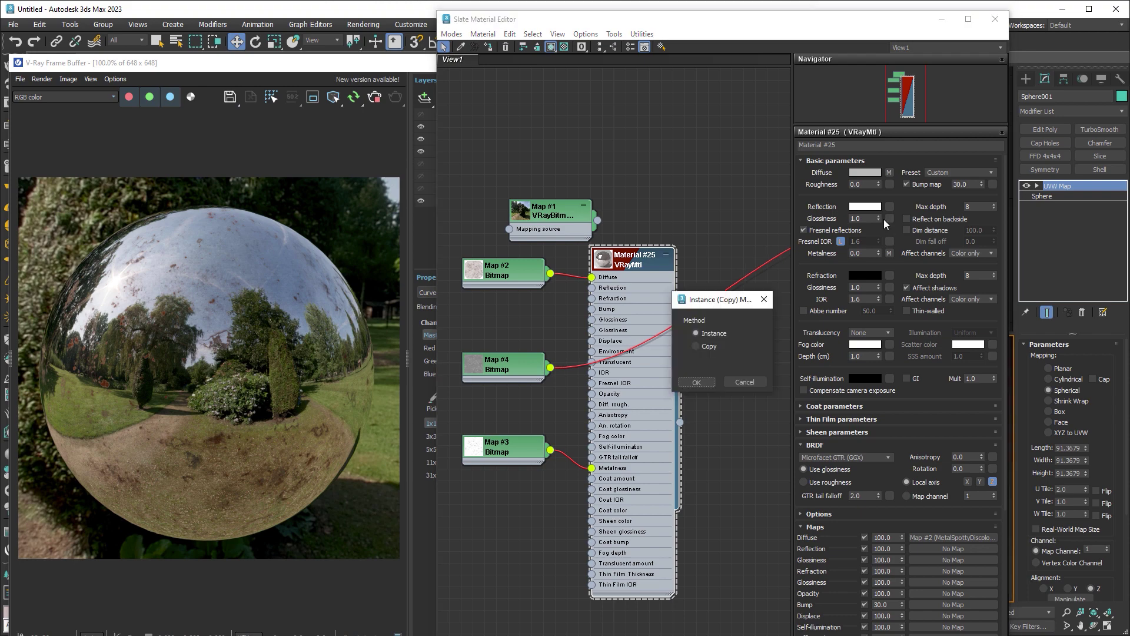
{"action": "left_click", "coordinate": [696, 383]}
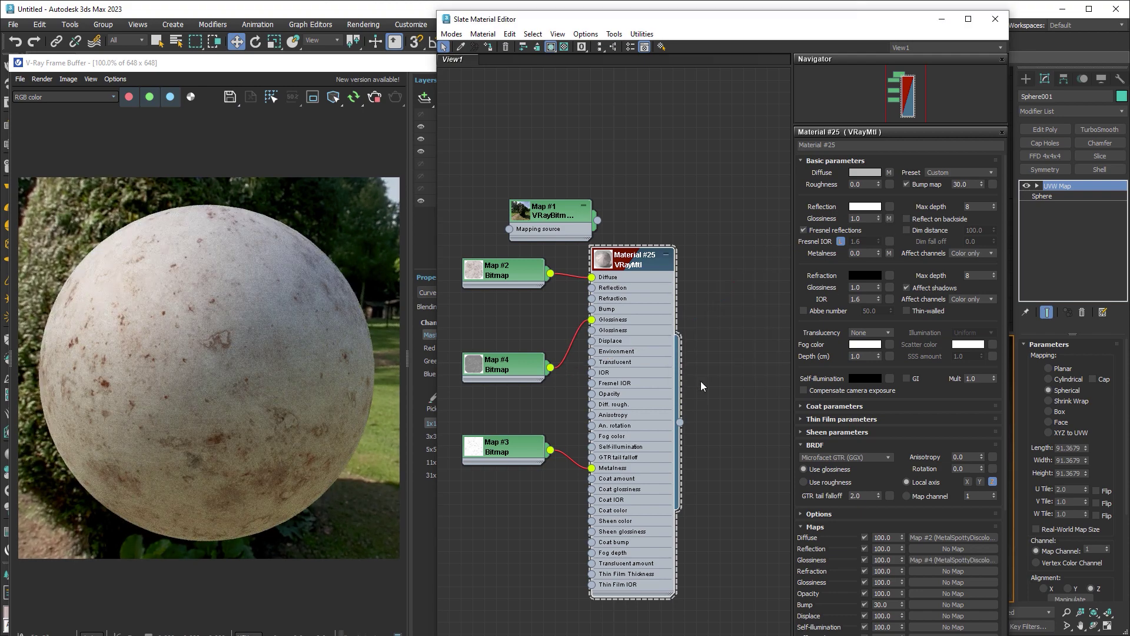
{"action": "left_click", "coordinate": [811, 481]}
{"action": "left_click", "coordinate": [804, 481]}
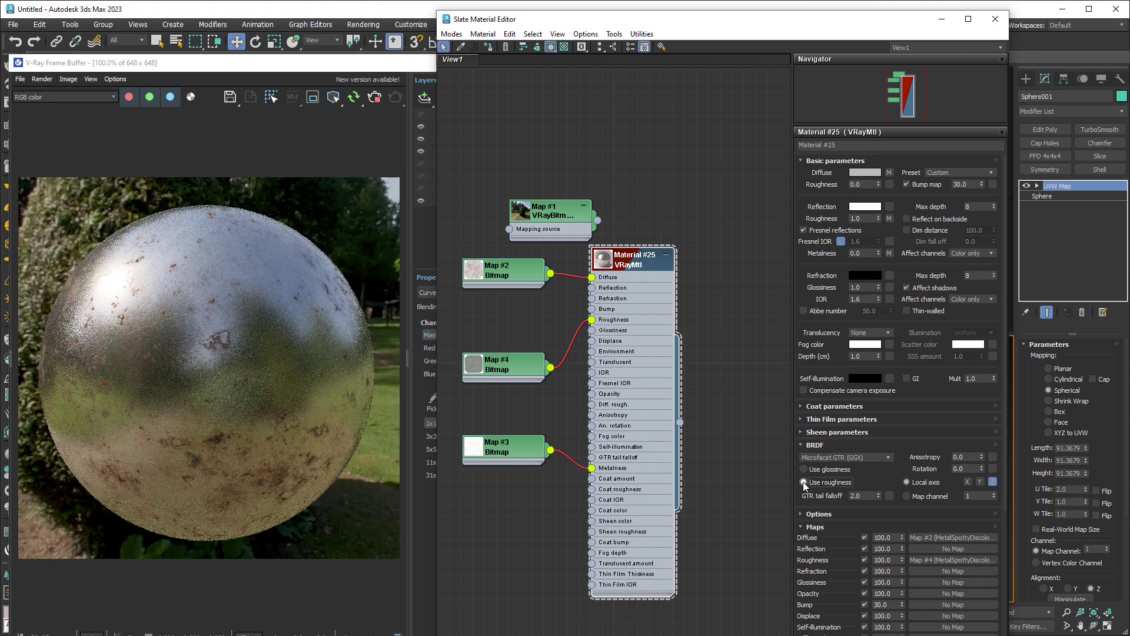
{"action": "key", "text": "alt+Tab"}
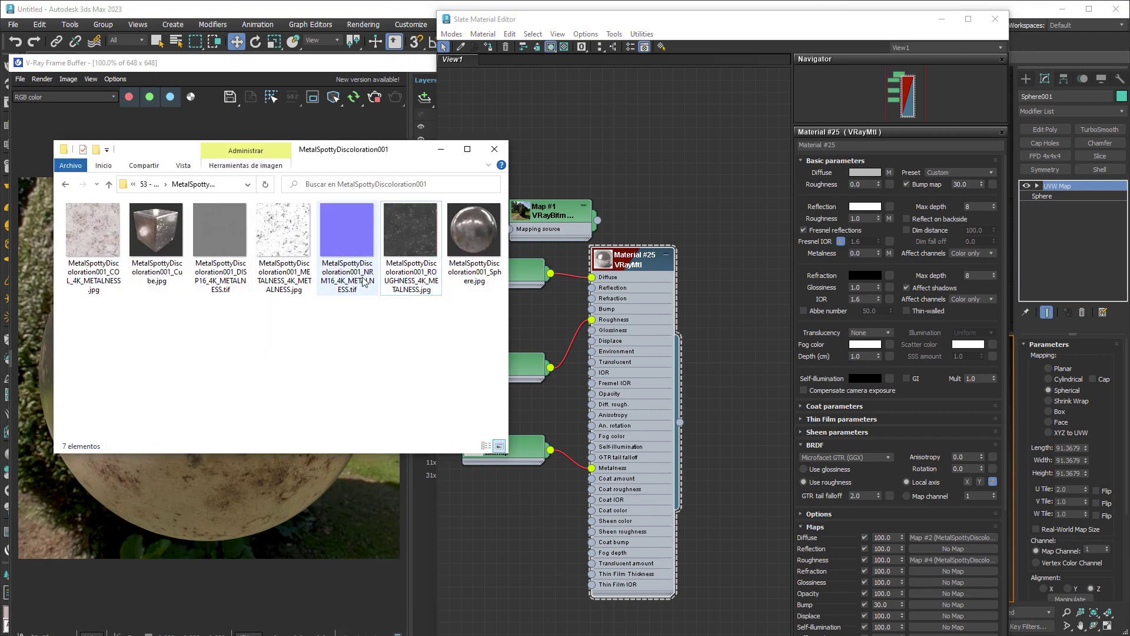
- Select the DISP16 displacement texture among the MetalSpottyDiscoloration001 files
{"action": "left_click", "coordinate": [348, 248]}
{"action": "mouse_move", "coordinate": [220, 232]}
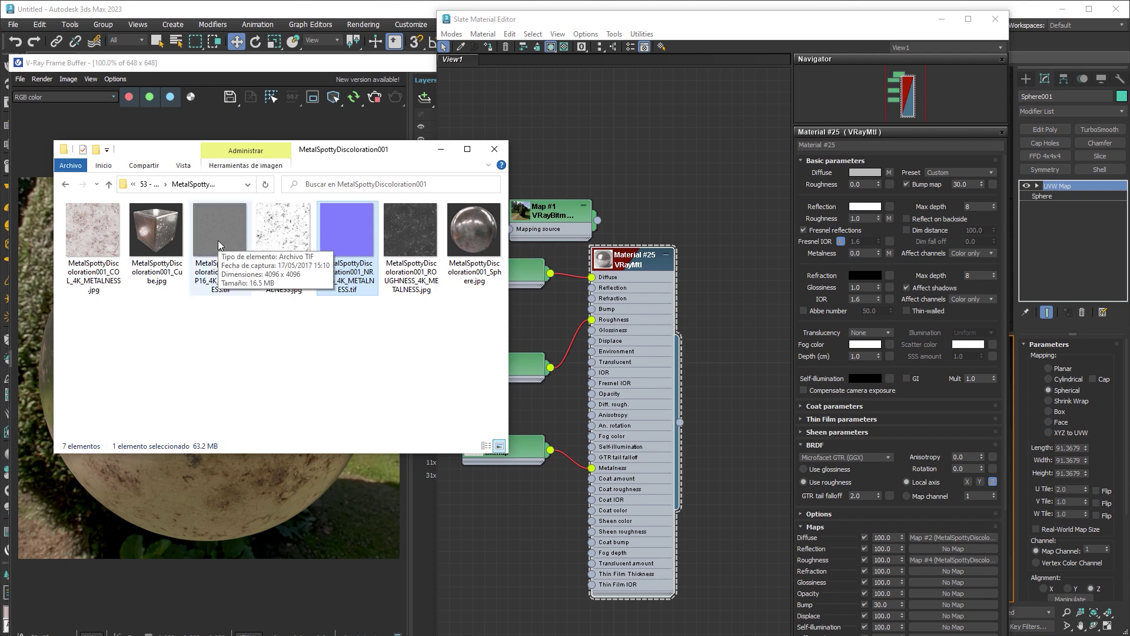
{"action": "left_click", "coordinate": [218, 240]}
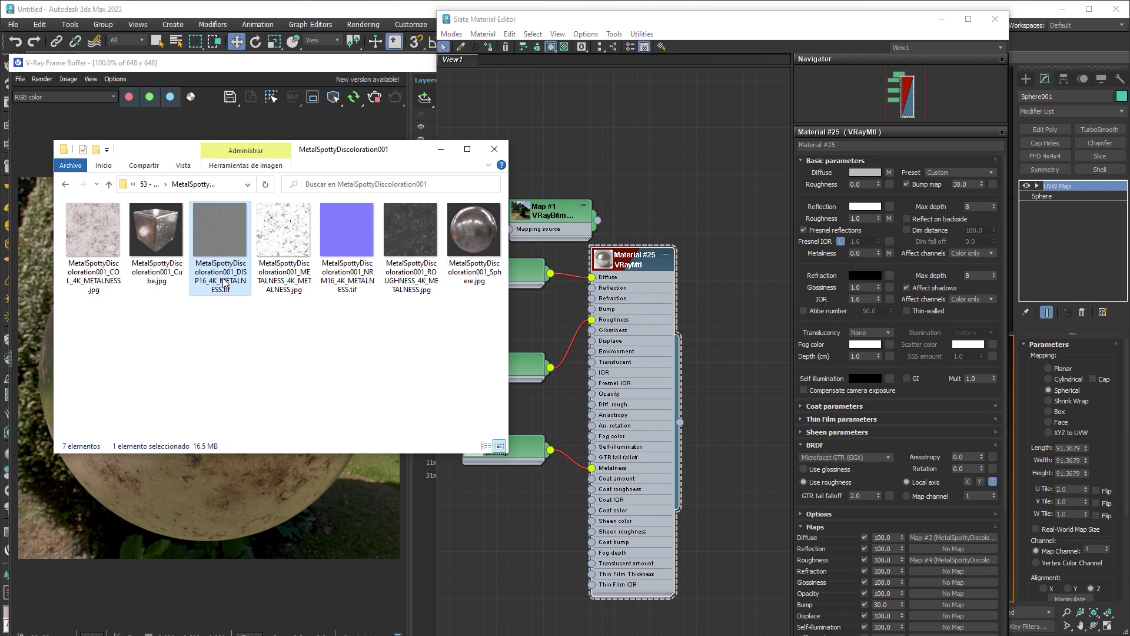
{"action": "double_click", "coordinate": [223, 242]}
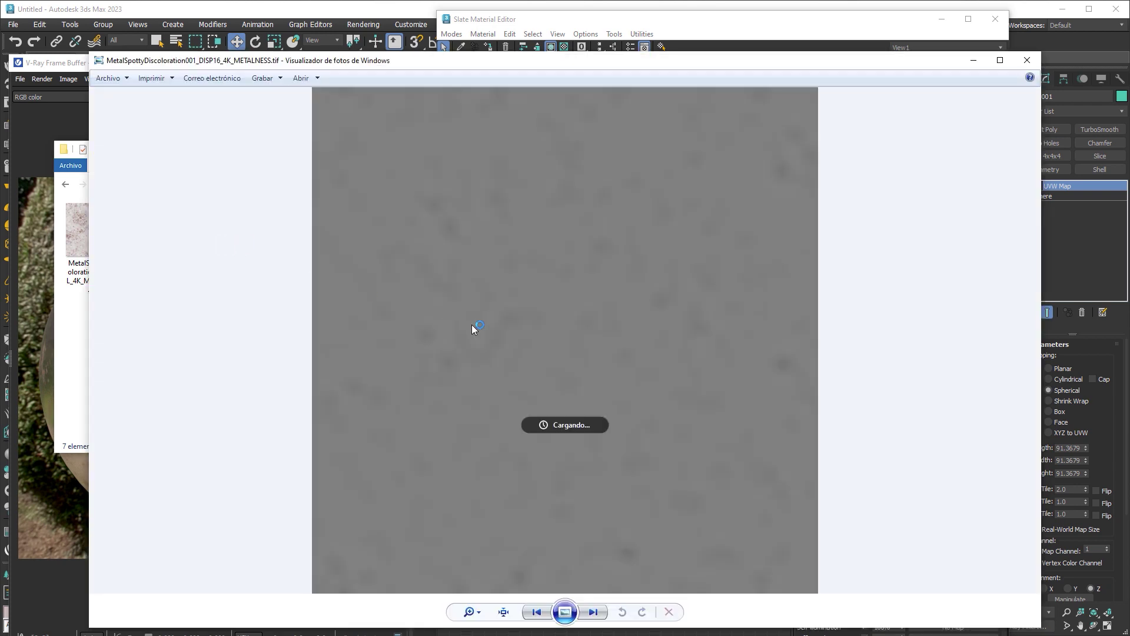
{"action": "scroll", "coordinate": [514, 319], "scroll_direction": "up", "scroll_amount": 2}
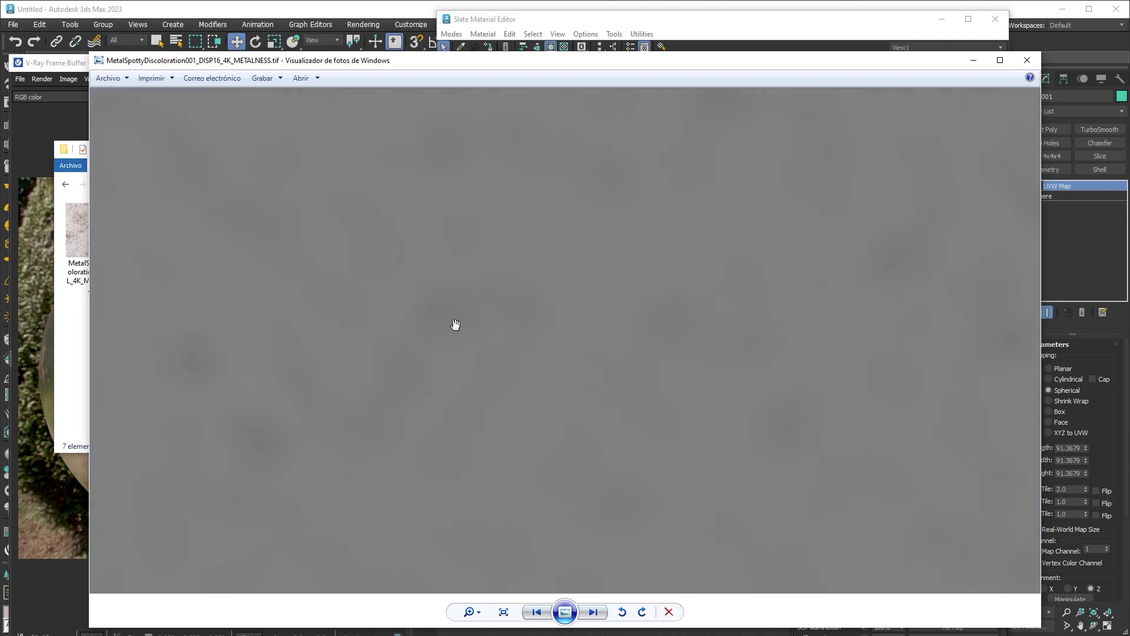
{"action": "mouse_move", "coordinate": [455, 324]}
{"action": "left_mouse_down"}
{"action": "mouse_move", "coordinate": [511, 282]}
{"action": "mouse_move", "coordinate": [555, 336]}
{"action": "left_mouse_up"}
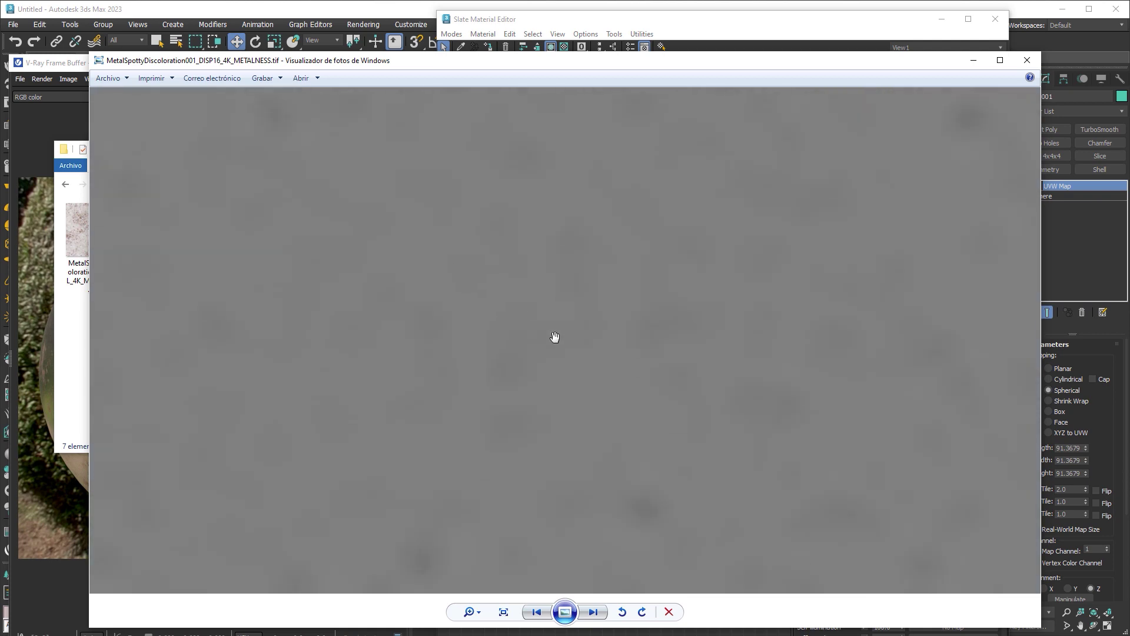
{"action": "mouse_move", "coordinate": [547, 345]}
{"action": "left_mouse_down"}
{"action": "mouse_move", "coordinate": [484, 446]}
{"action": "mouse_move", "coordinate": [497, 405]}
{"action": "left_mouse_up"}
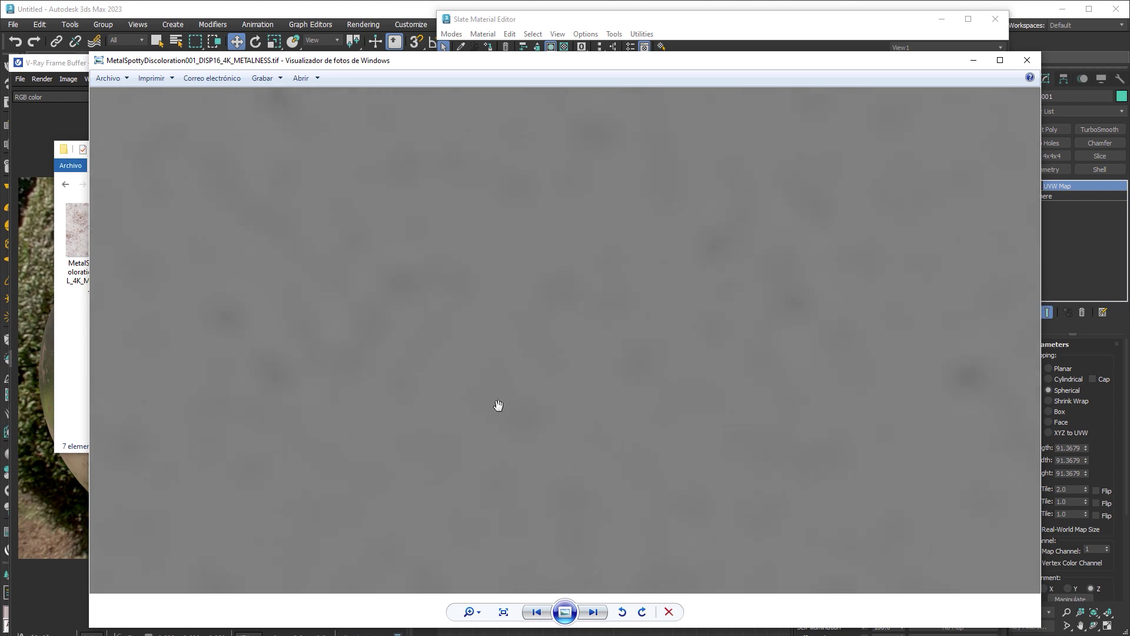
{"action": "left_click", "coordinate": [1027, 60]}
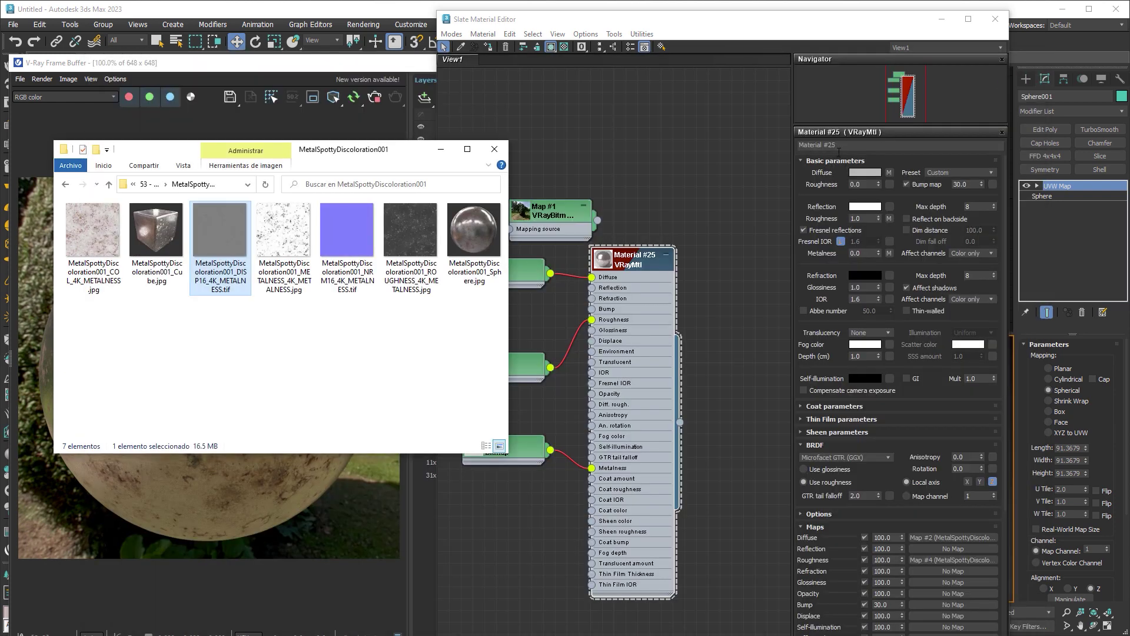
{"action": "double_click", "coordinate": [359, 233]}
{"action": "scroll", "coordinate": [510, 266], "scroll_direction": "up", "scroll_amount": 2}
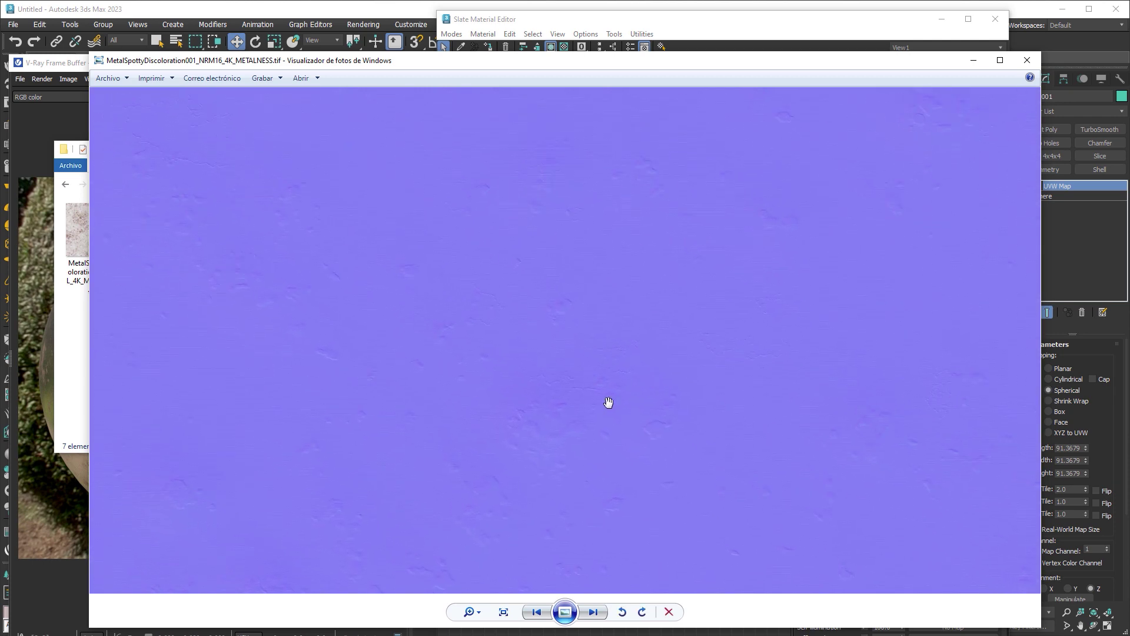
{"action": "scroll", "coordinate": [542, 326], "scroll_direction": "up", "scroll_amount": 2}
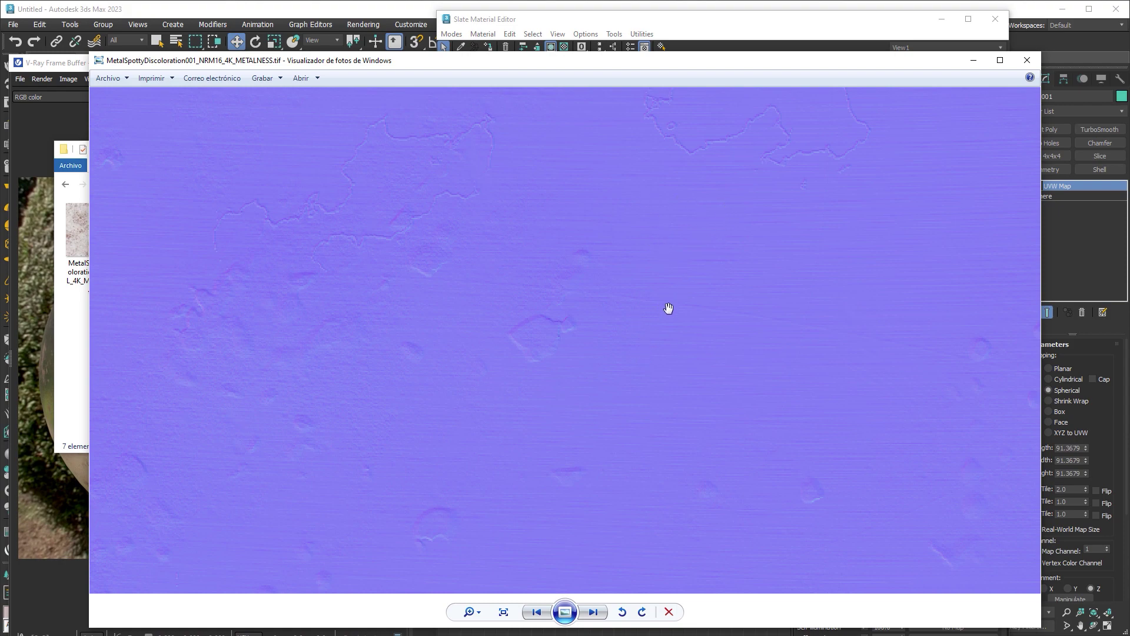
{"action": "scroll", "coordinate": [641, 321], "scroll_direction": "down", "scroll_amount": 2}
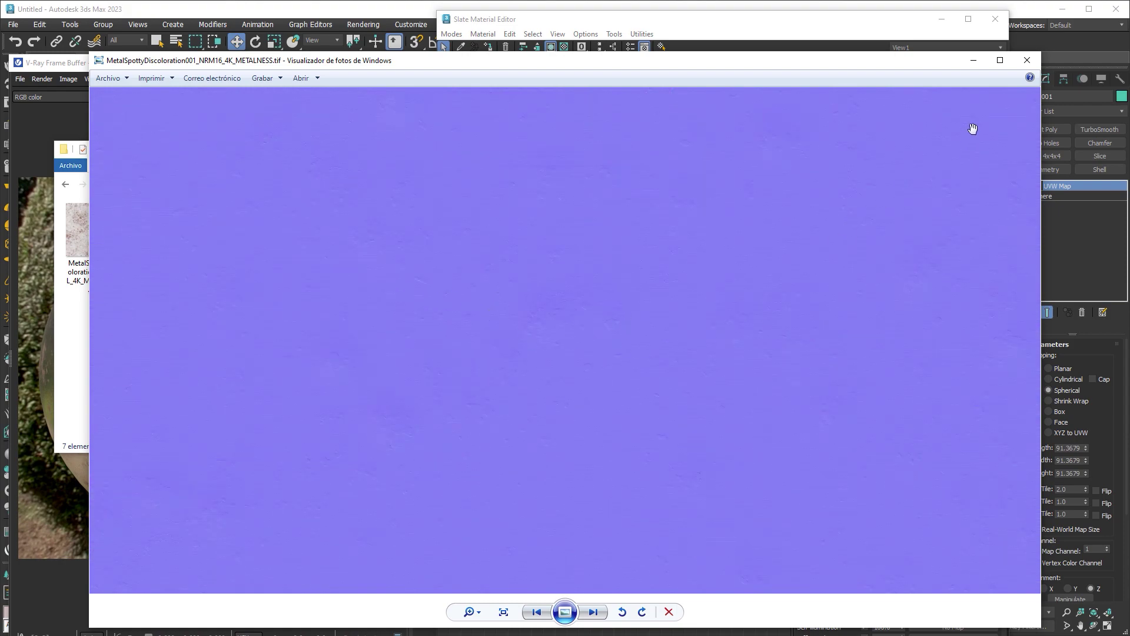
{"action": "left_click", "coordinate": [1026, 60]}
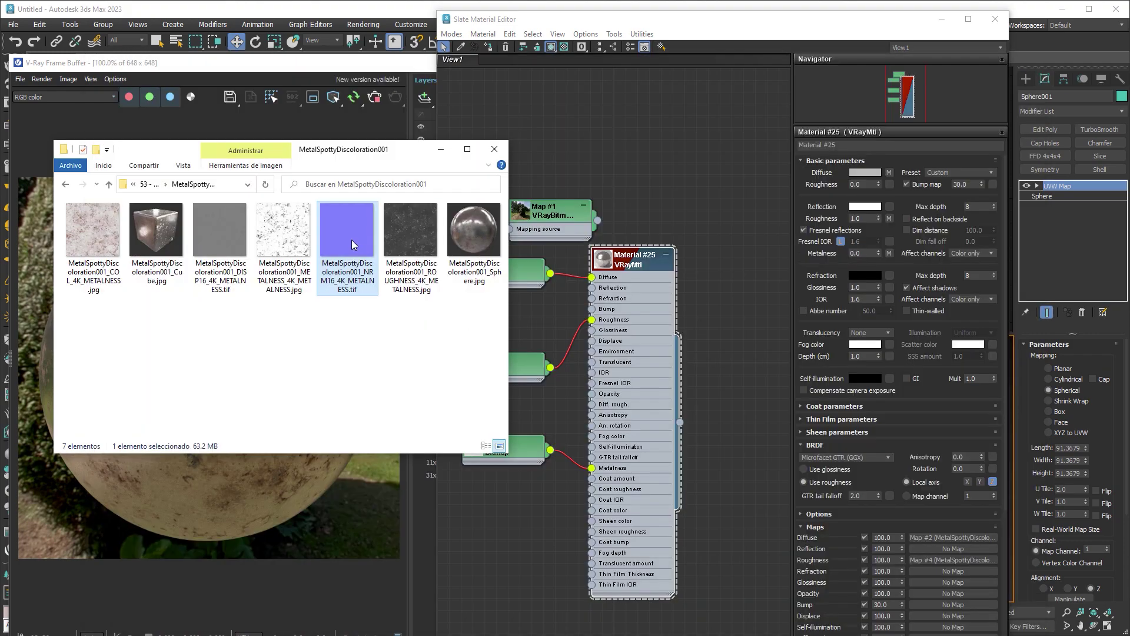
- Drop the NRM16 normal texture into Slate as bitmap node Map #5
{"action": "left_click_drag", "start_coordinate": [352, 244], "coordinate": [535, 326]}
{"action": "middle_click_drag", "start_coordinate": [705, 370], "coordinate": [741, 349]}
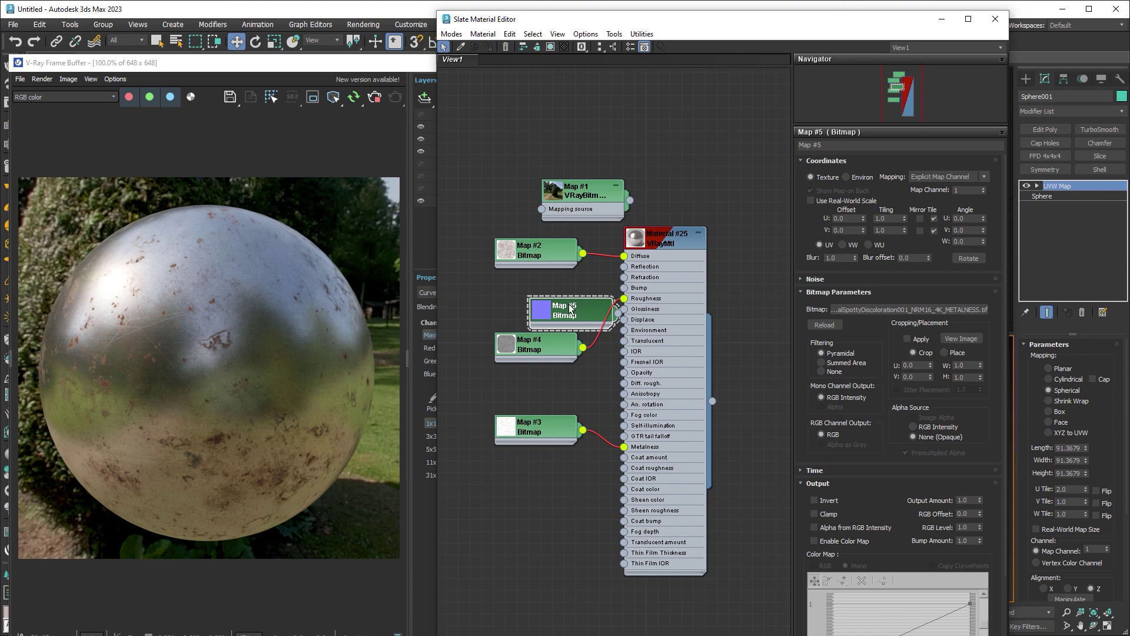
{"action": "left_click_drag", "start_coordinate": [569, 308], "coordinate": [511, 297]}
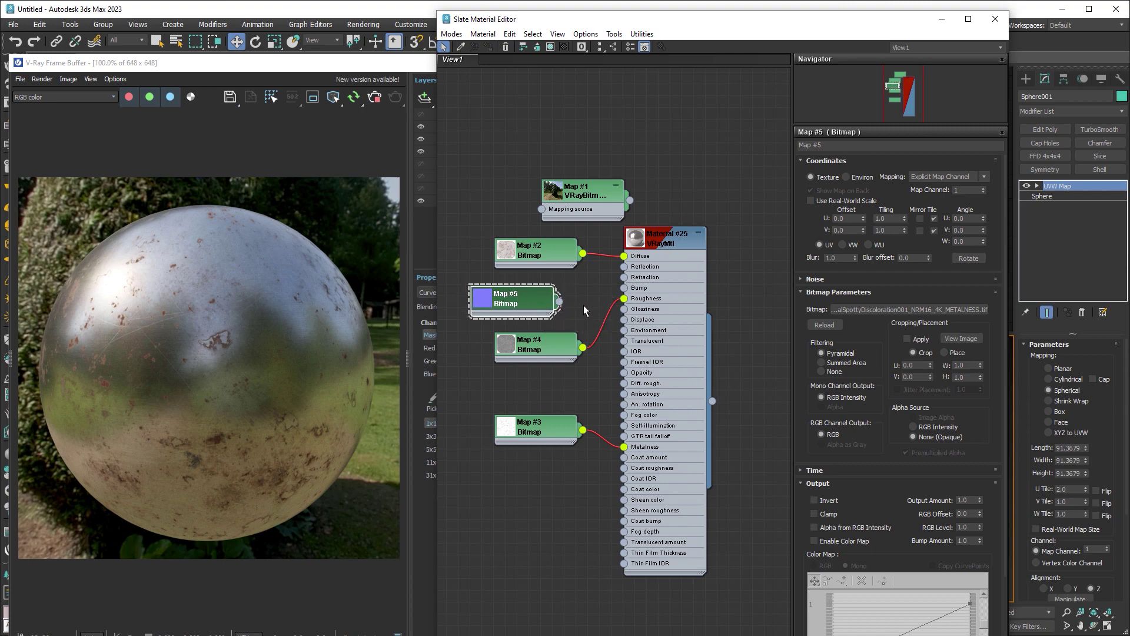
{"action": "middle_click_drag", "start_coordinate": [583, 306], "coordinate": [618, 301]}
{"action": "left_click_drag", "start_coordinate": [542, 302], "coordinate": [475, 306]}
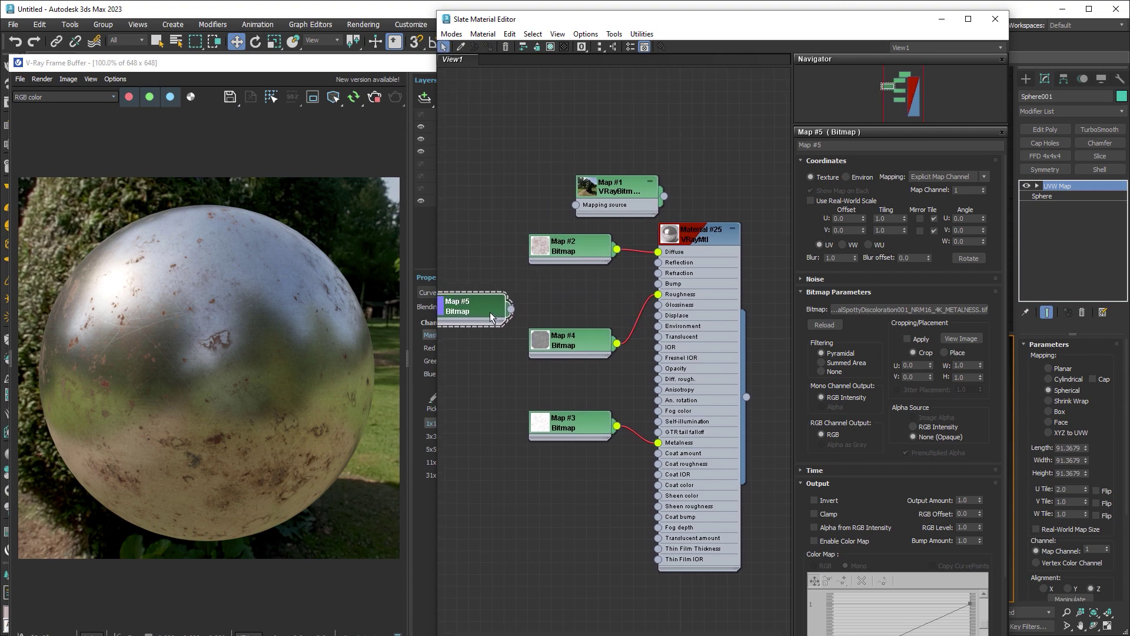
- Reload Map #5's NRM16 file with gamma override 1.0 and pull a wire from it
{"action": "left_click", "coordinate": [948, 310]}
{"action": "left_click", "coordinate": [508, 352]}
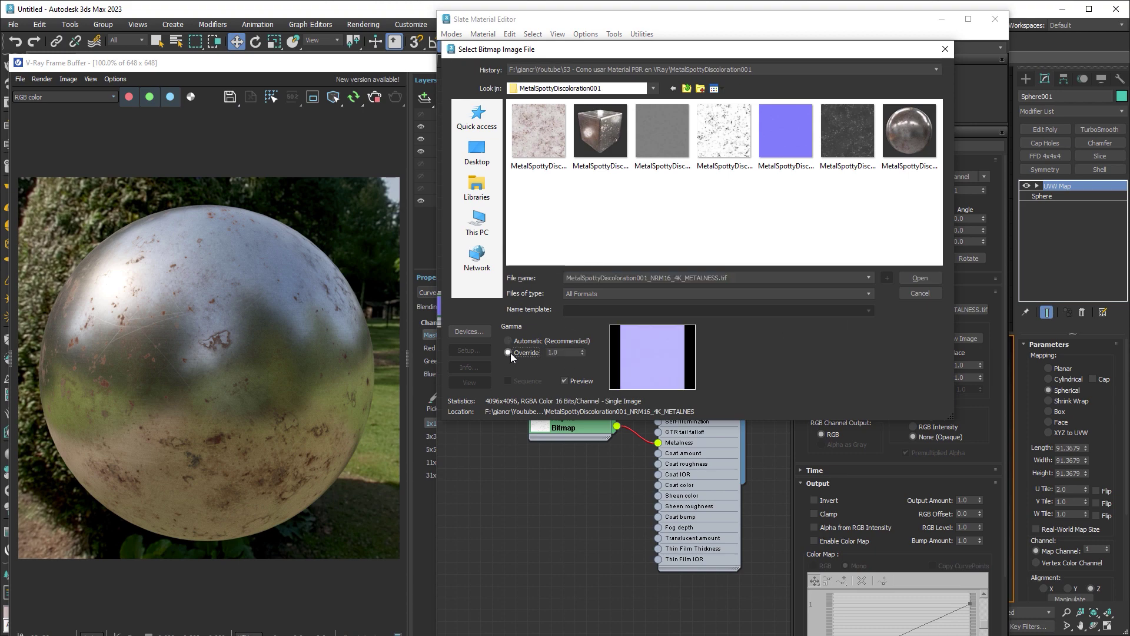
{"action": "left_click", "coordinate": [920, 277]}
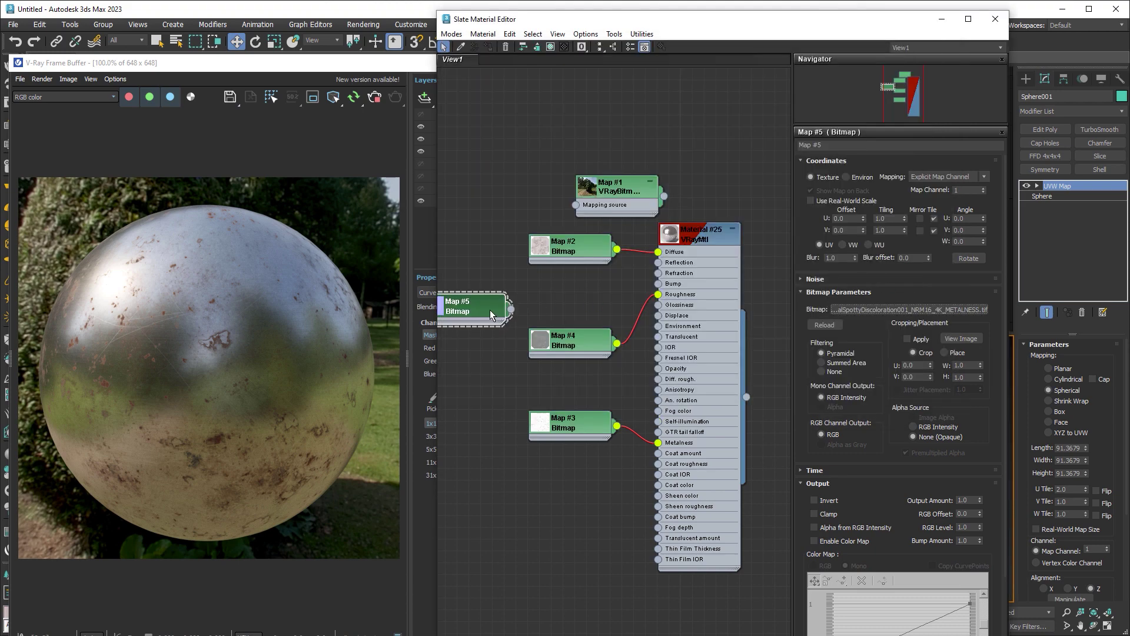
{"action": "mouse_move", "coordinate": [490, 314]}
{"action": "left_mouse_down"}
{"action": "mouse_move", "coordinate": [514, 303]}
{"action": "mouse_move", "coordinate": [487, 300]}
{"action": "left_mouse_up"}
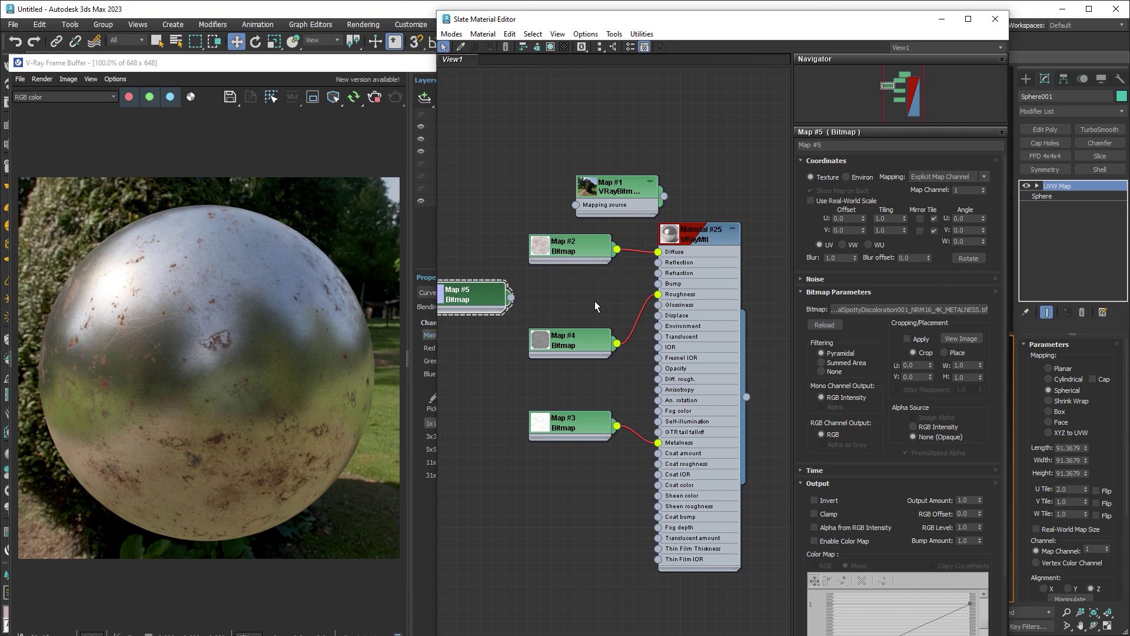
{"action": "left_click_drag", "start_coordinate": [544, 297], "coordinate": [556, 295]}
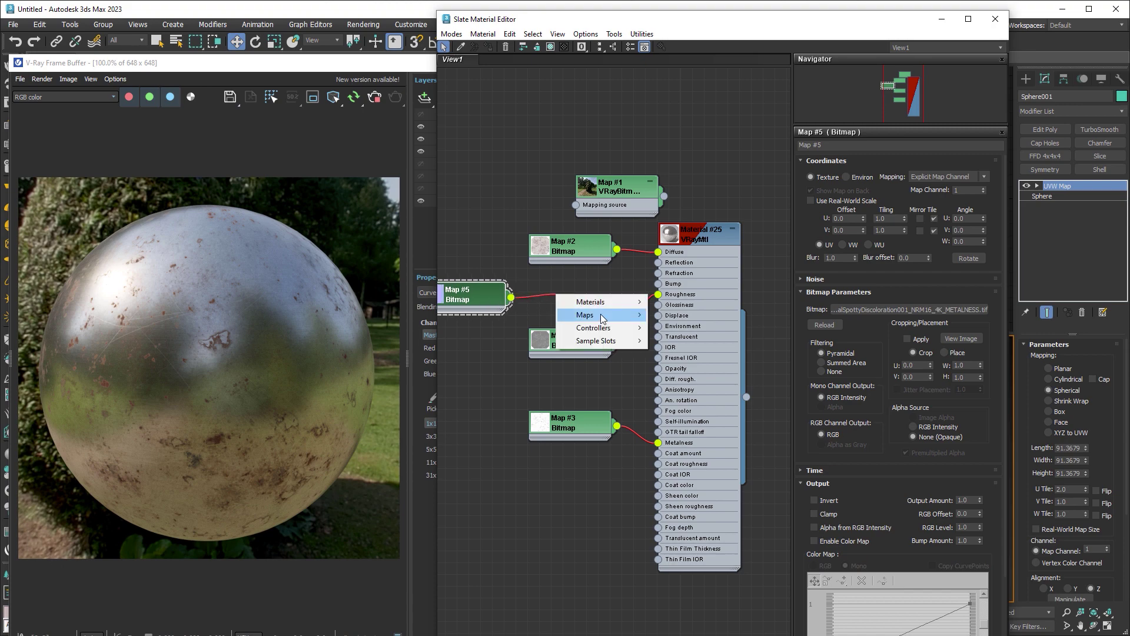
{"action": "mouse_move", "coordinate": [688, 379]}
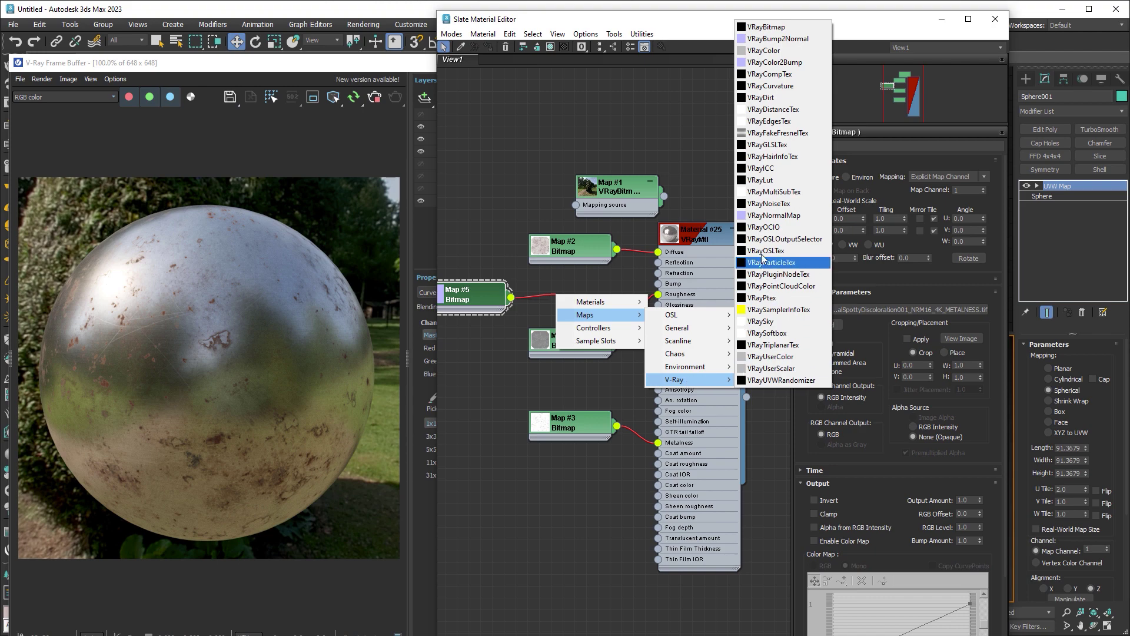
- Feed Map #5 into a new VRayNormalMap, Map #6, wired to Material #25's Bump
{"action": "left_click", "coordinate": [778, 217]}
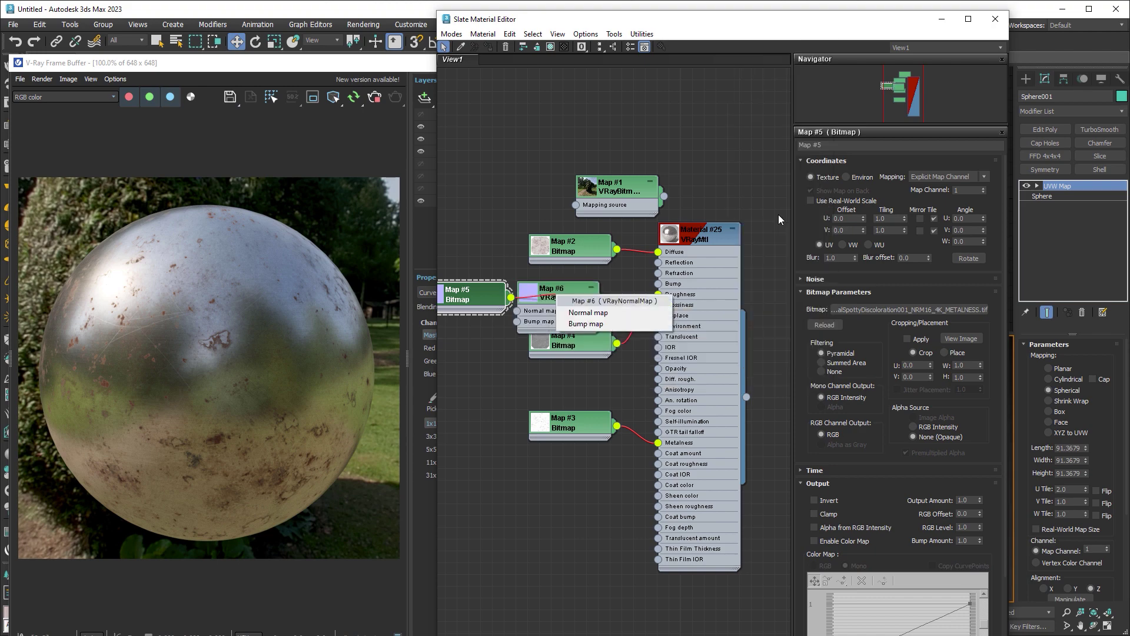
{"action": "left_click", "coordinate": [587, 314]}
{"action": "left_click_drag", "start_coordinate": [471, 292], "coordinate": [448, 292]}
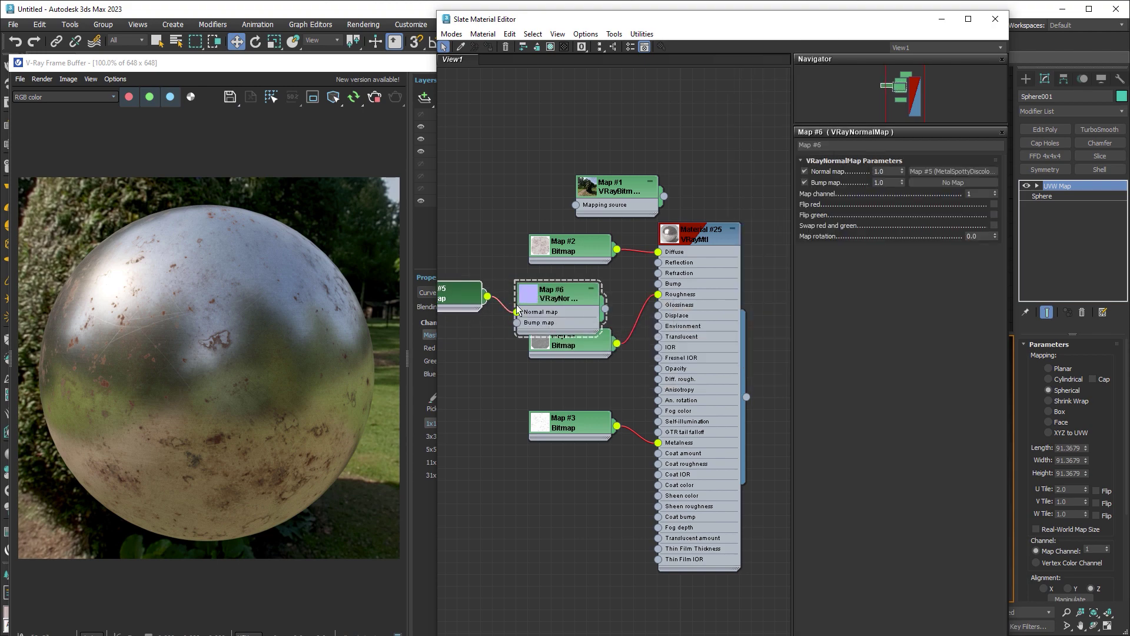
{"action": "left_click_drag", "start_coordinate": [574, 345], "coordinate": [574, 380]}
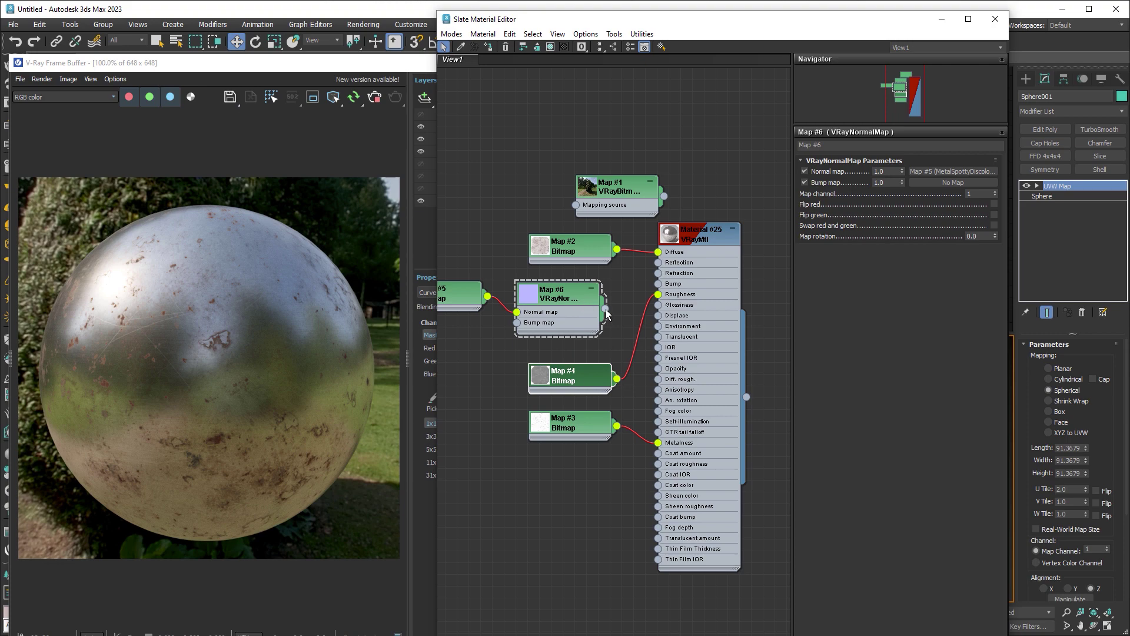
{"action": "left_click_drag", "start_coordinate": [605, 308], "coordinate": [658, 284]}
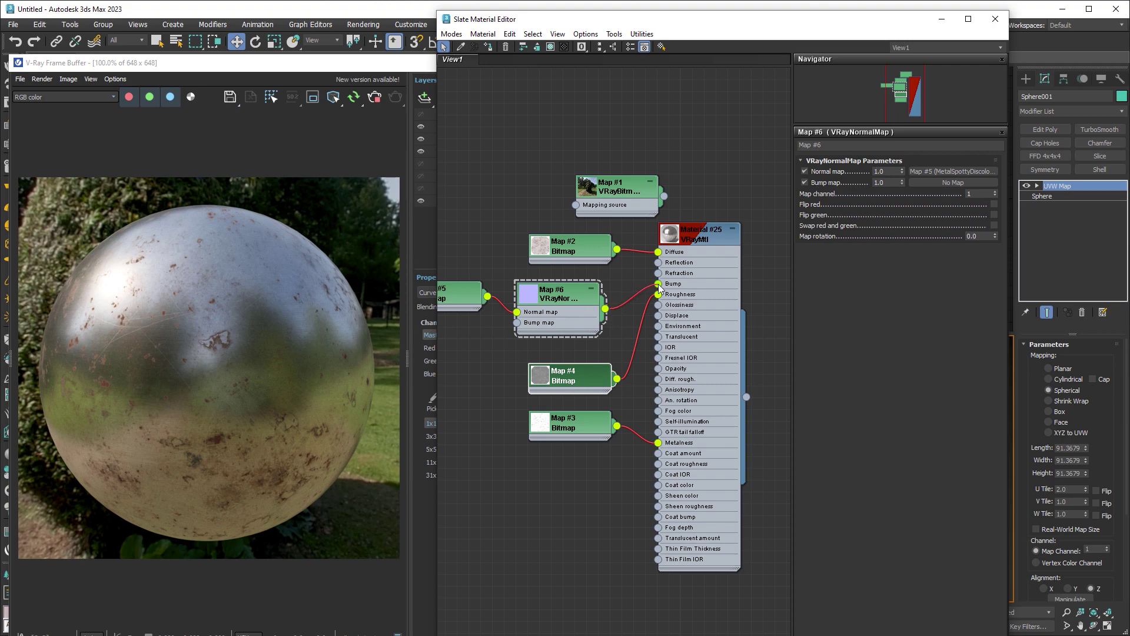
- Set the Bump map strength to 100 and keep the Normal map strength at 1.0
{"action": "left_click", "coordinate": [695, 241]}
{"action": "double_click", "coordinate": [965, 184]}
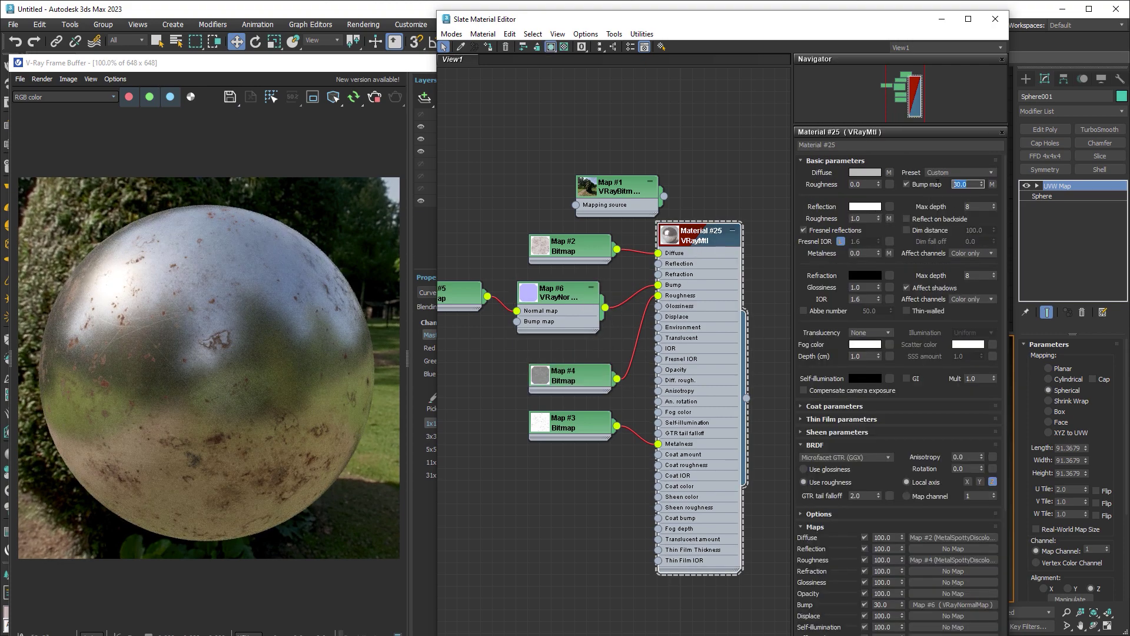
{"action": "type", "text": "100"}
{"action": "key", "text": "Return"}
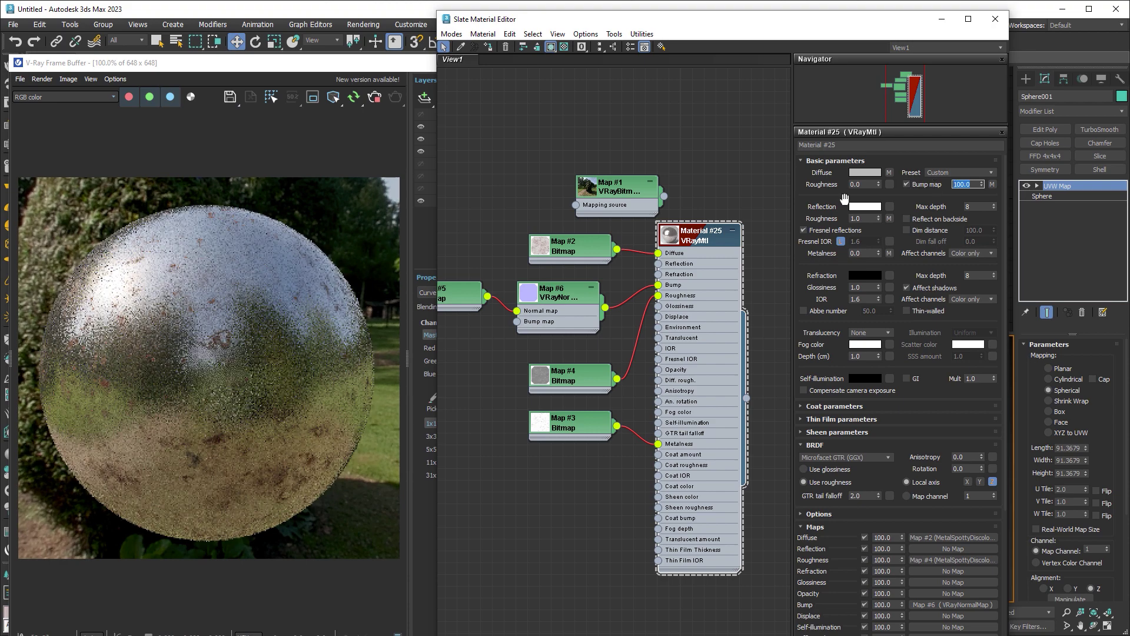
{"action": "middle_click_drag", "start_coordinate": [562, 296], "coordinate": [605, 278]}
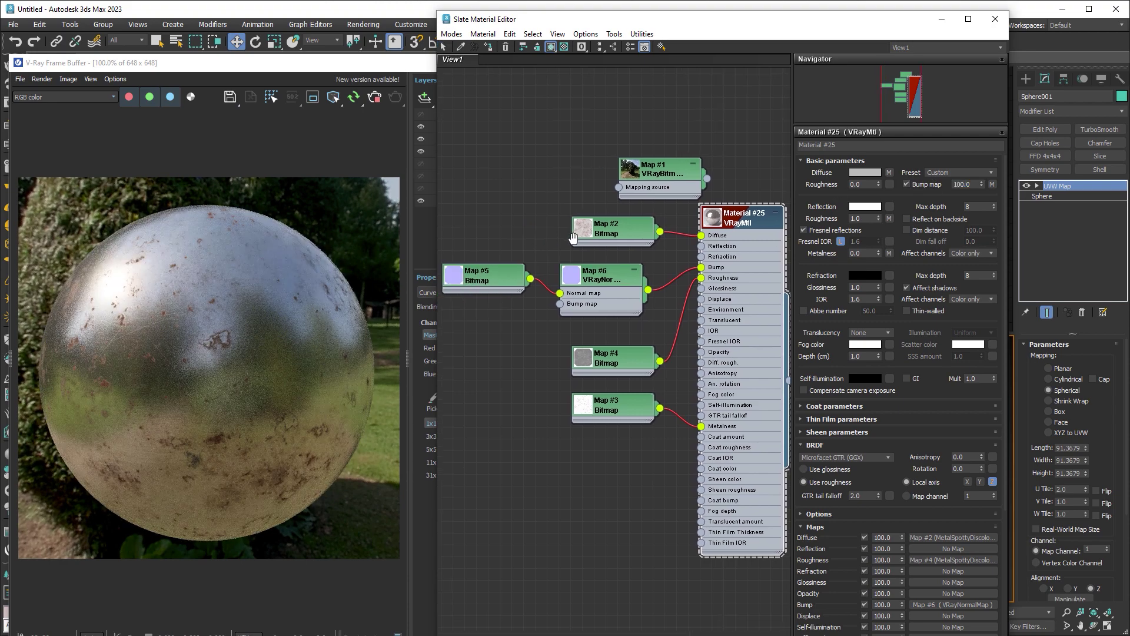
{"action": "double_click", "coordinate": [606, 278]}
{"action": "double_click", "coordinate": [883, 171]}
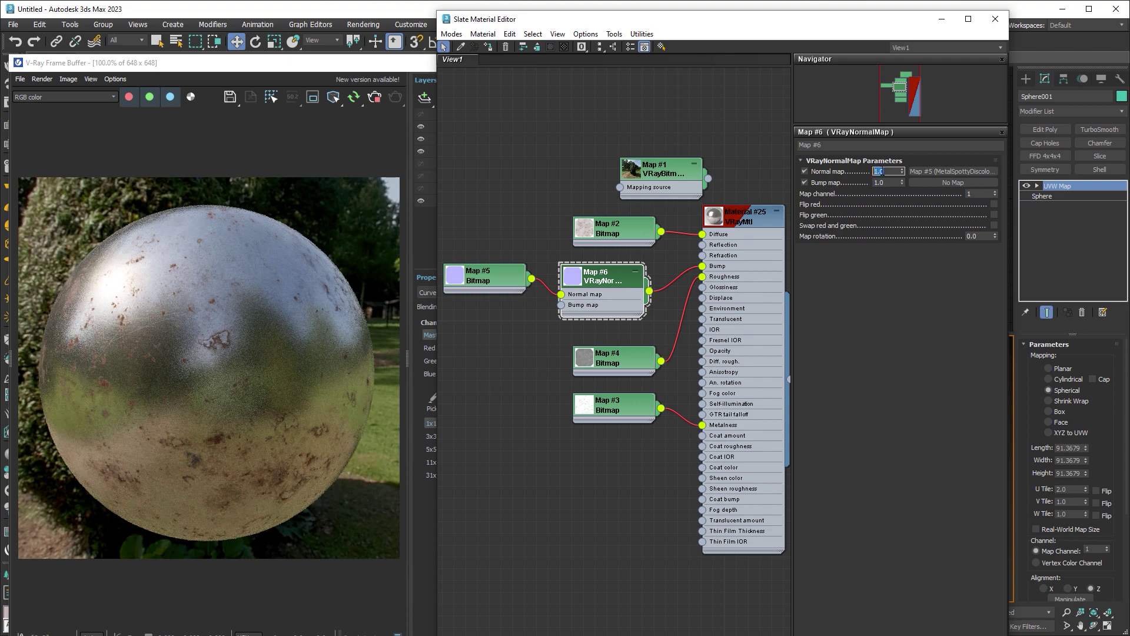
{"action": "left_click", "coordinate": [886, 283]}
- Unplug Map #2 from Diffuse and Map #3 from Metalness
{"action": "mouse_move", "coordinate": [702, 234]}
{"action": "left_mouse_down"}
{"action": "mouse_move", "coordinate": [679, 244]}
{"action": "mouse_move", "coordinate": [683, 288]}
{"action": "left_mouse_up"}
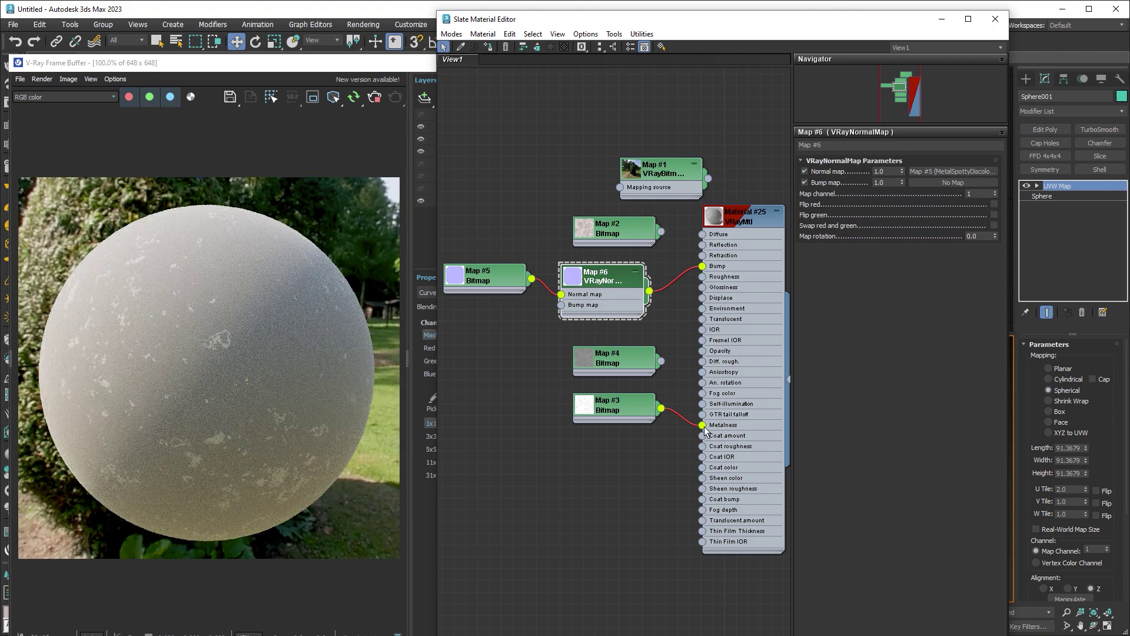
{"action": "left_click_drag", "start_coordinate": [703, 425], "coordinate": [690, 422]}
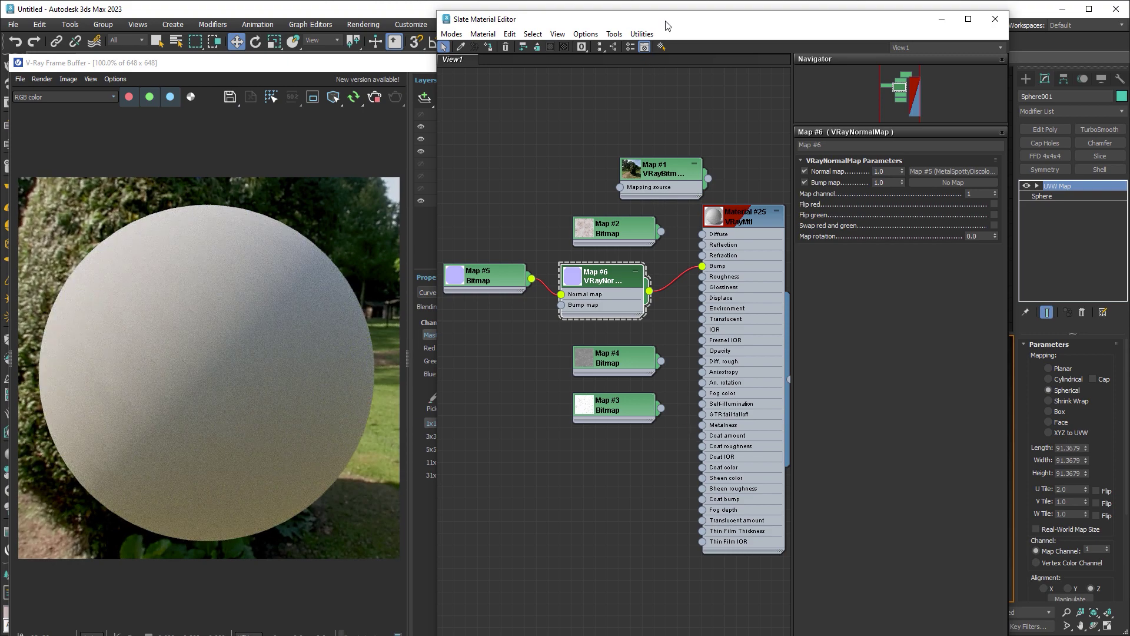
{"action": "left_click_drag", "start_coordinate": [650, 19], "coordinate": [576, 529]}
- Zoom and pan the Perspective view on the sphere, then move the Slate editor back up
{"action": "scroll", "coordinate": [612, 423], "scroll_direction": "up", "scroll_amount": 2}
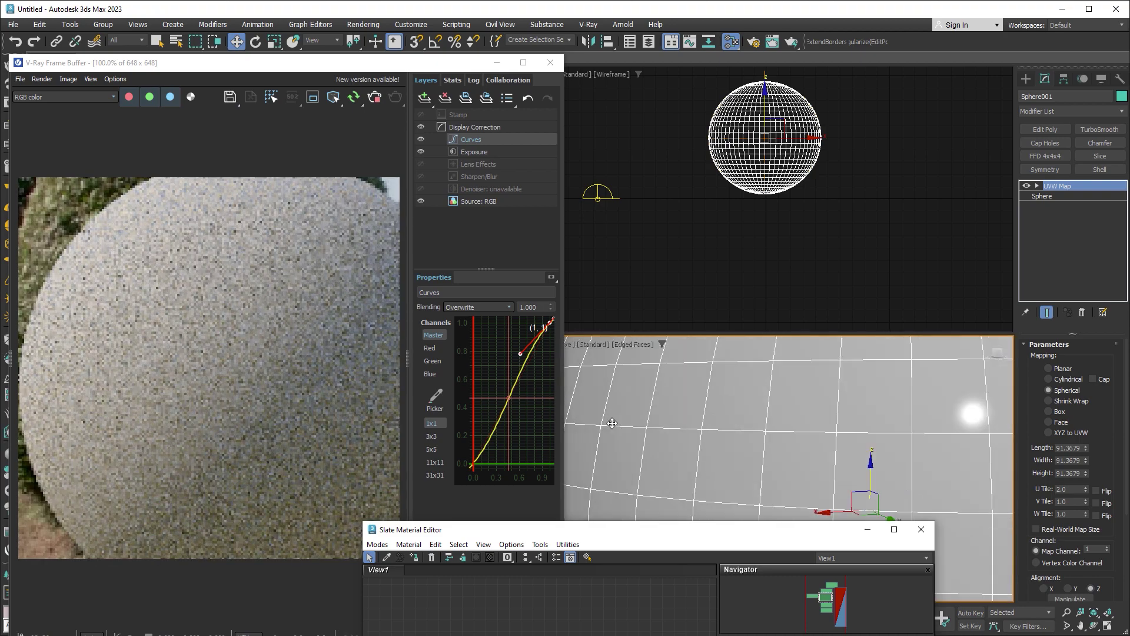
{"action": "scroll", "coordinate": [638, 424], "scroll_direction": "up", "scroll_amount": 2}
{"action": "scroll", "coordinate": [663, 422], "scroll_direction": "up", "scroll_amount": 1}
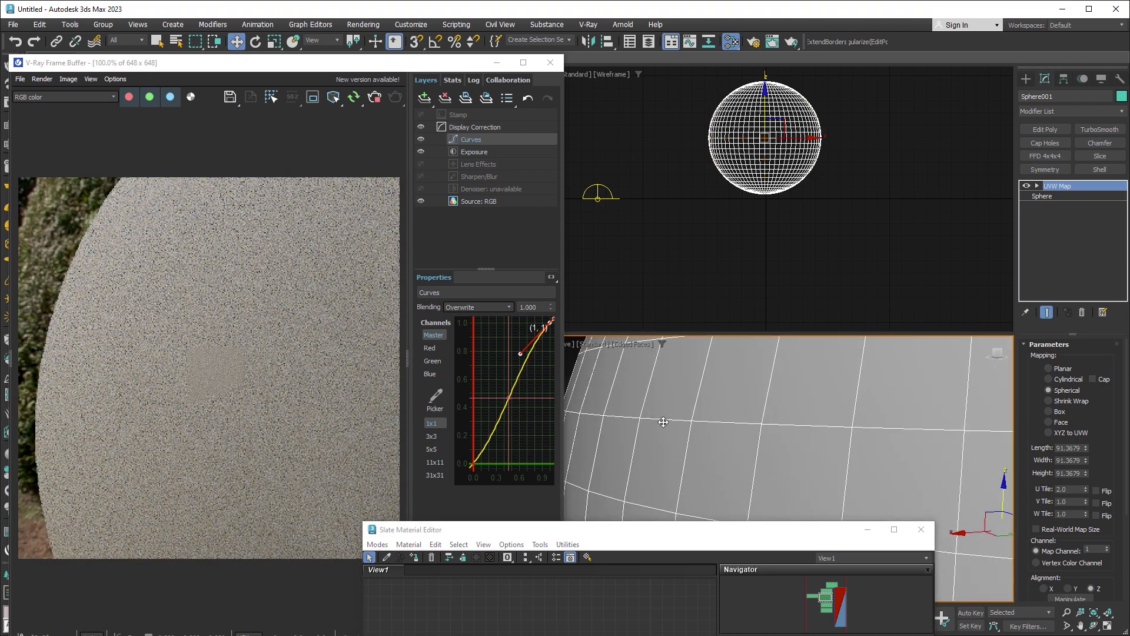
{"action": "middle_click_drag", "start_coordinate": [664, 422], "coordinate": [680, 393]}
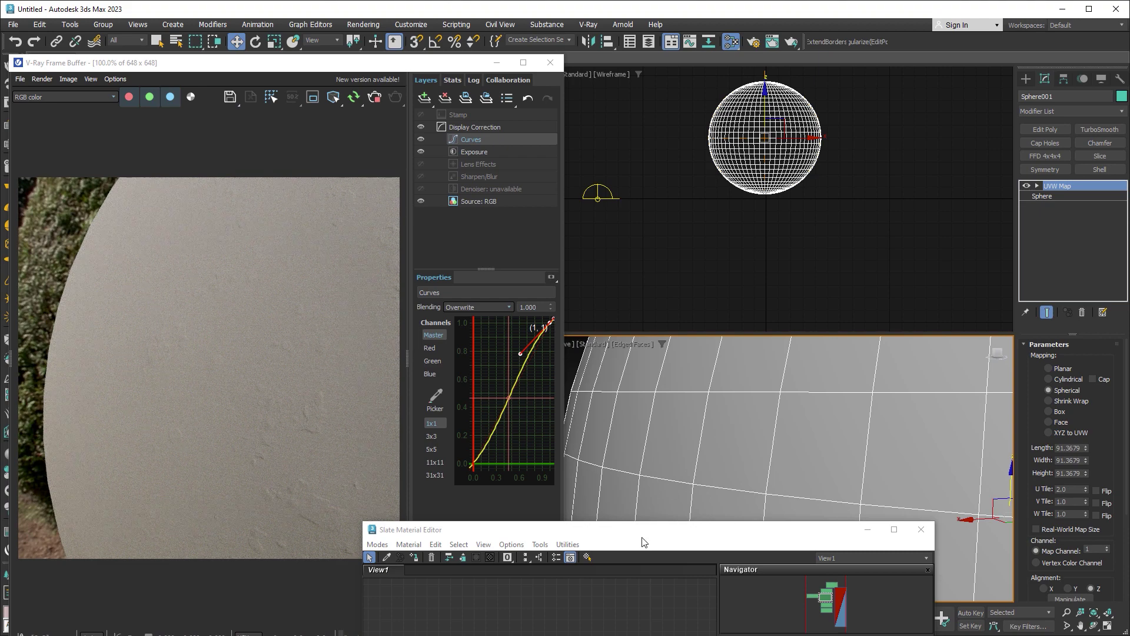
{"action": "left_click_drag", "start_coordinate": [643, 532], "coordinate": [717, 74]}
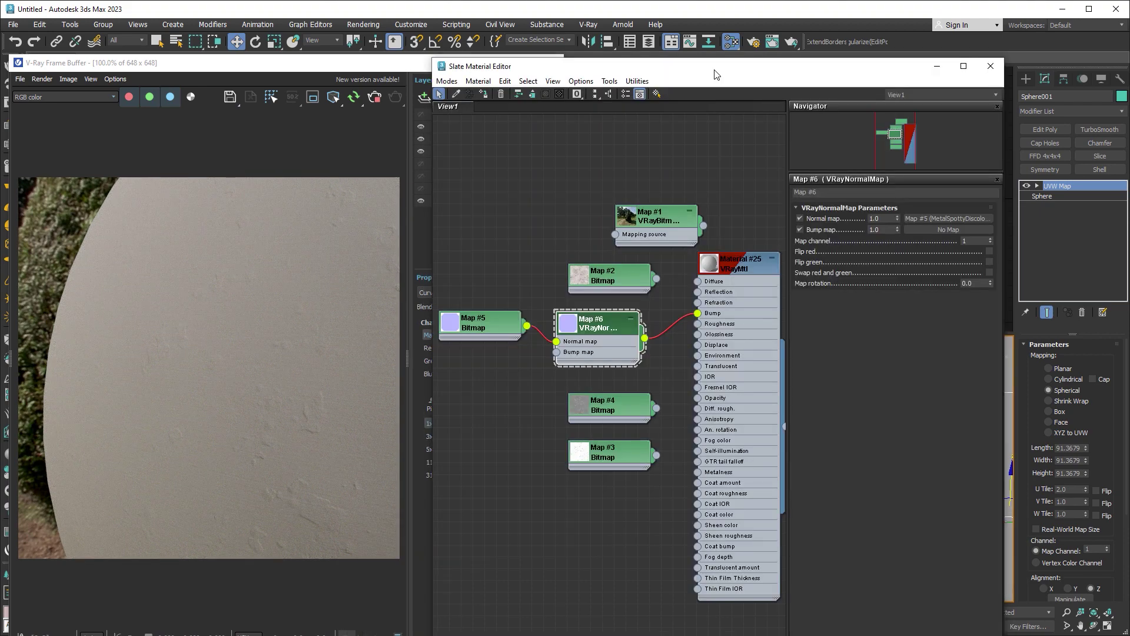
- Change Map #6's normal map strength from 1.0 to 3.0
{"action": "double_click", "coordinate": [873, 218]}
{"action": "type", "text": "3"}
{"action": "key", "text": "Return"}
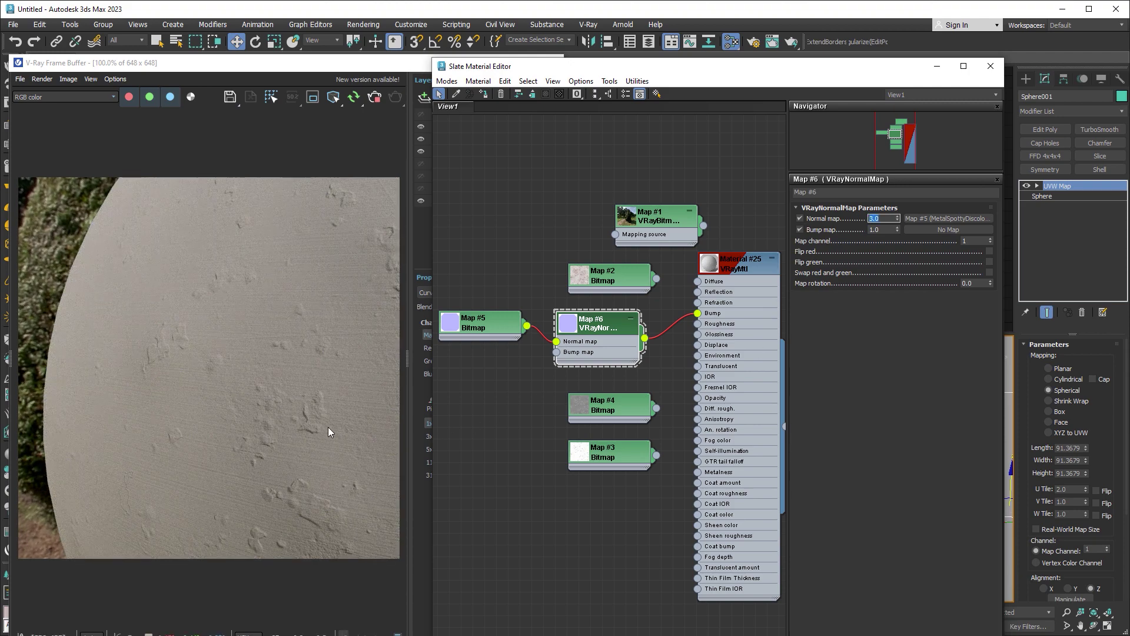
{"action": "left_click_drag", "start_coordinate": [648, 66], "coordinate": [373, 441]}
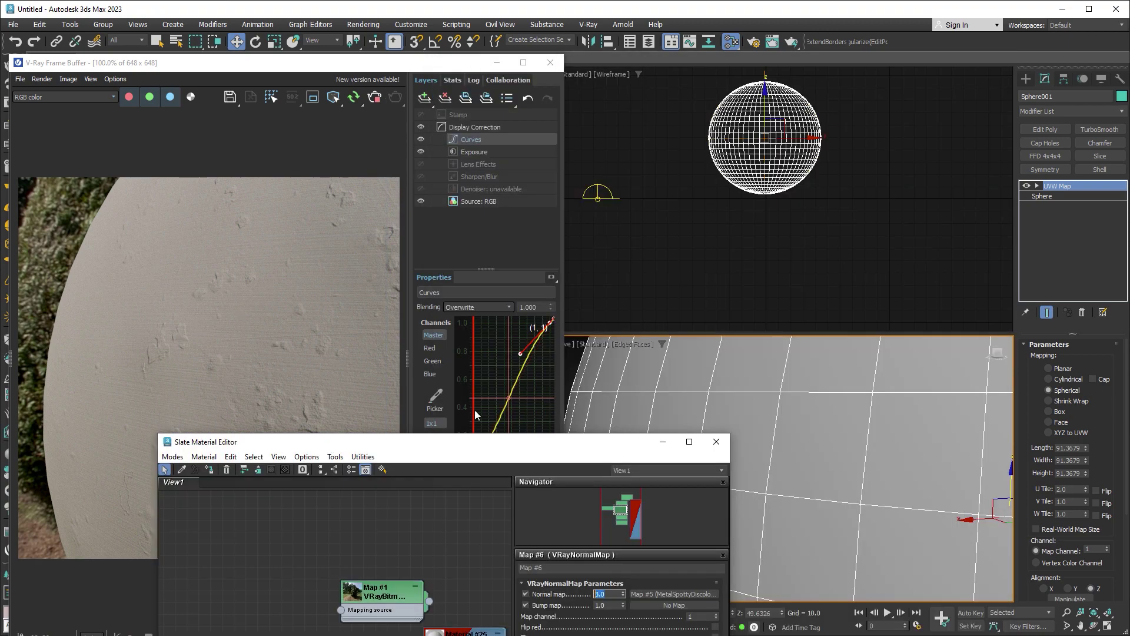
{"action": "middle_click_drag", "start_coordinate": [810, 383], "coordinate": [831, 428]}
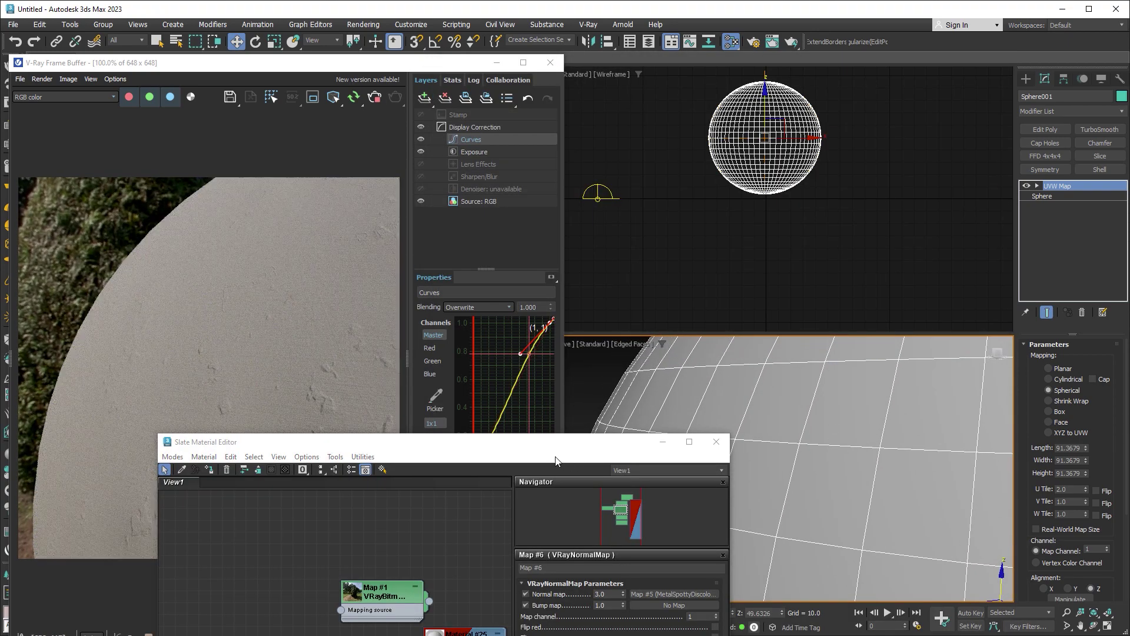
{"action": "mouse_move", "coordinate": [557, 441]}
{"action": "left_mouse_down"}
{"action": "mouse_move", "coordinate": [750, 246]}
{"action": "mouse_move", "coordinate": [824, 44]}
{"action": "left_mouse_up"}
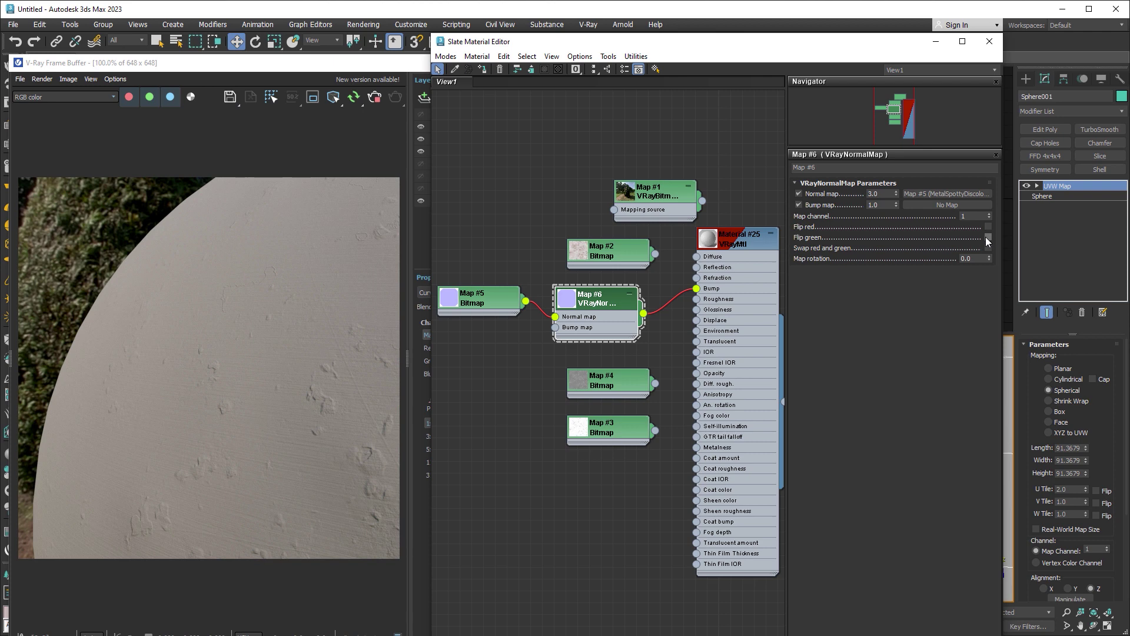
- Open the VFB render history and save the current render into it
{"action": "left_click", "coordinate": [377, 97]}
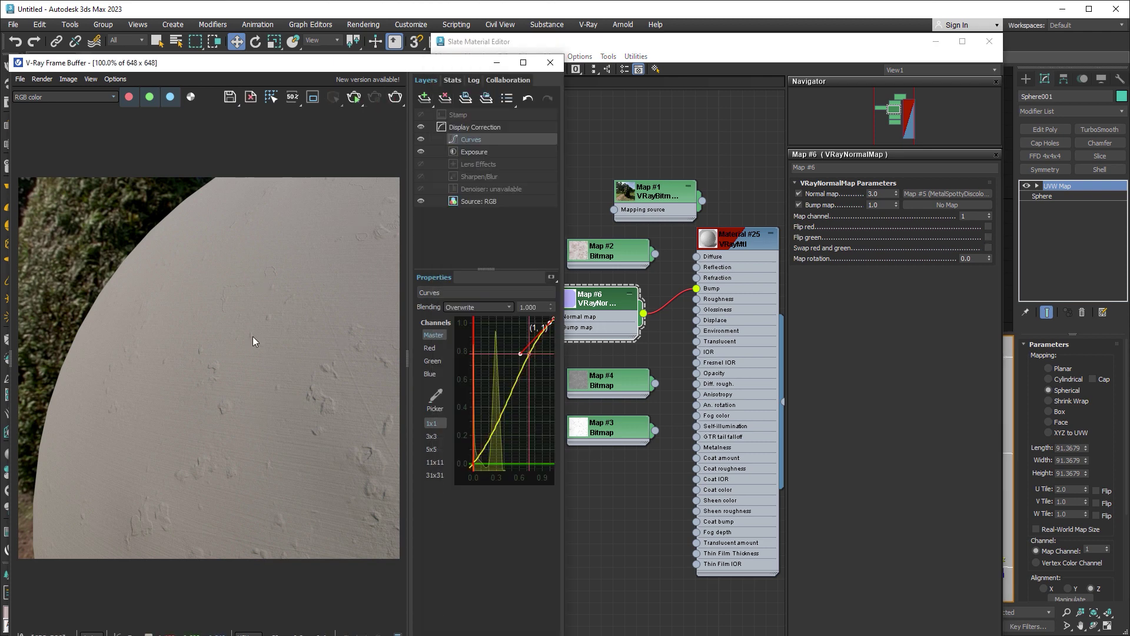
{"action": "left_click", "coordinate": [12, 354]}
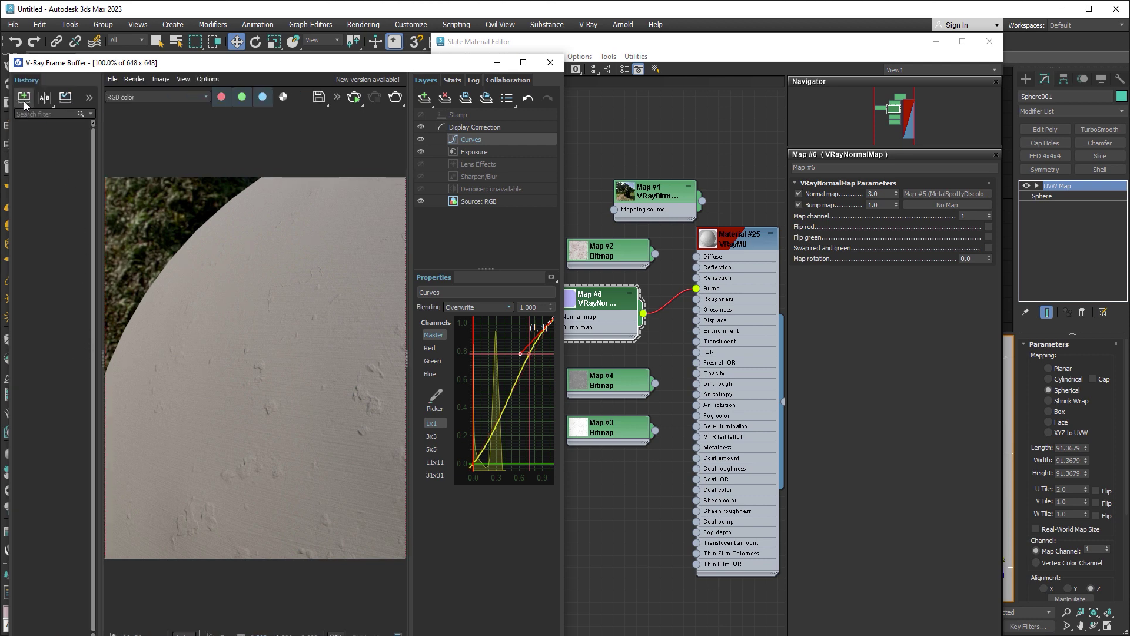
{"action": "left_click", "coordinate": [24, 100]}
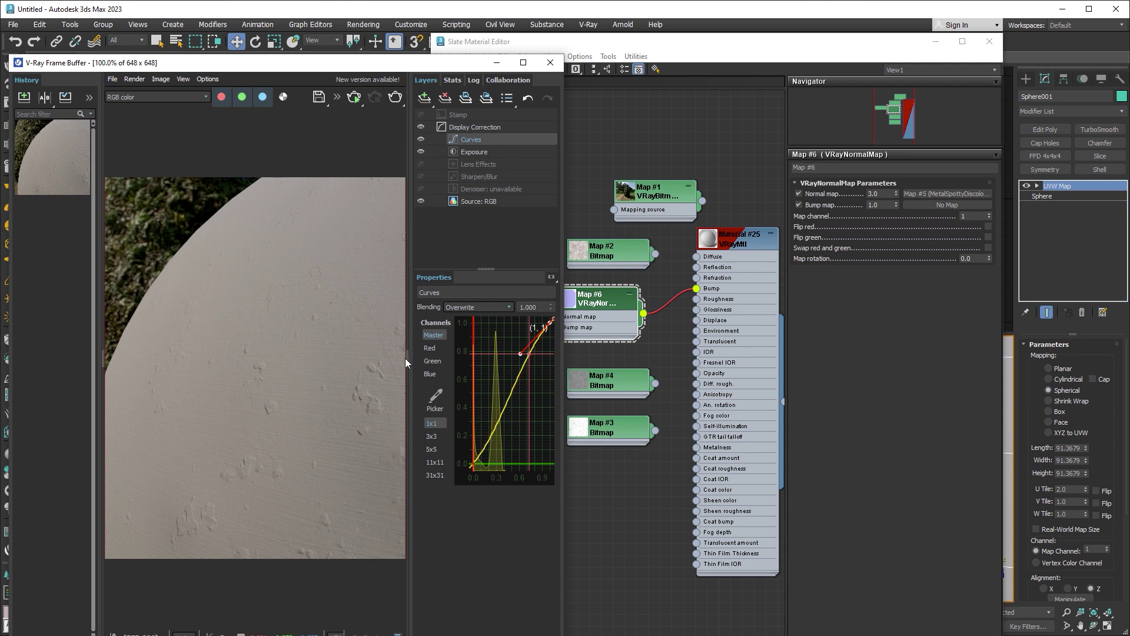
{"action": "left_click_drag", "start_coordinate": [407, 358], "coordinate": [520, 360]}
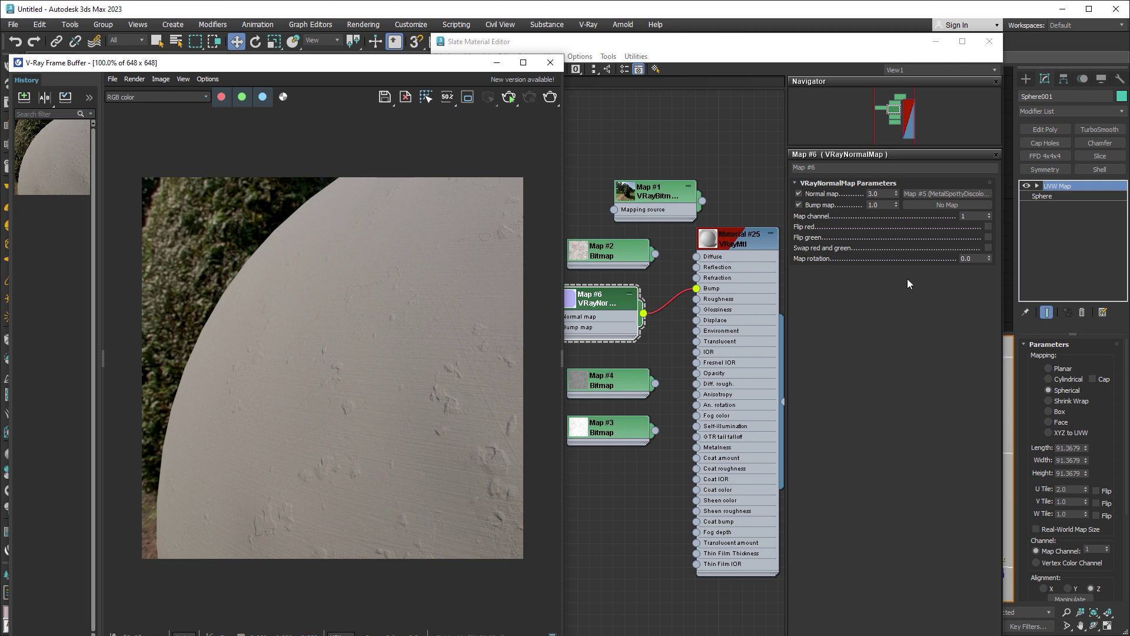
- Flip the normal map's green channel, re-render, and compare both renders in A/B split view
{"action": "left_click", "coordinate": [988, 237]}
{"action": "left_click", "coordinate": [379, 71]}
{"action": "left_click", "coordinate": [509, 97]}
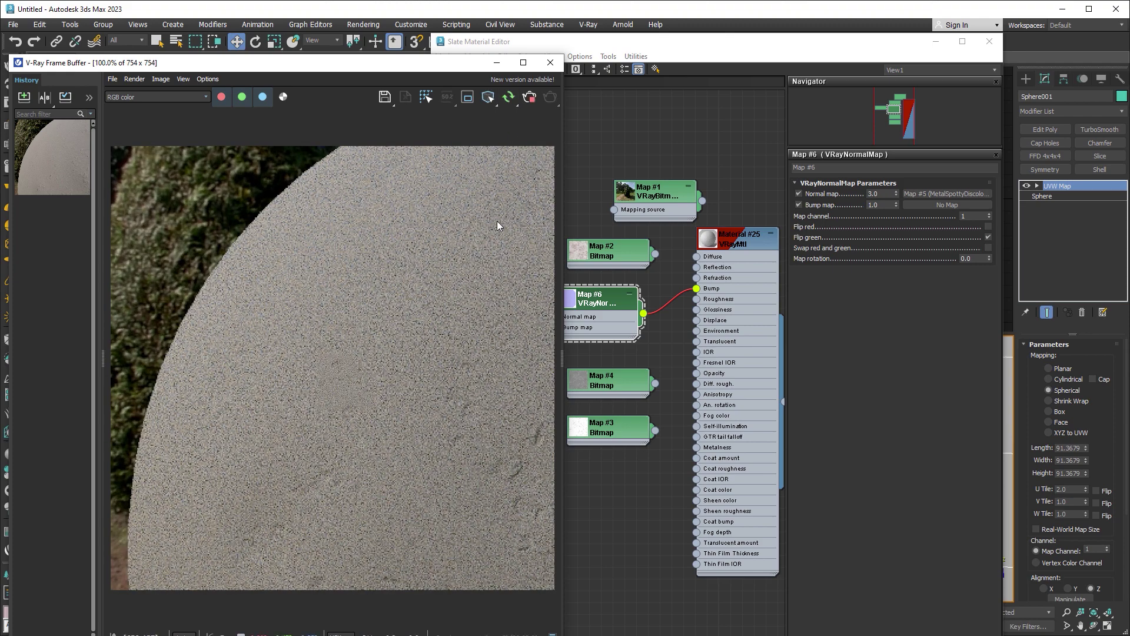
{"action": "left_click", "coordinate": [26, 101]}
{"action": "left_click", "coordinate": [45, 97]}
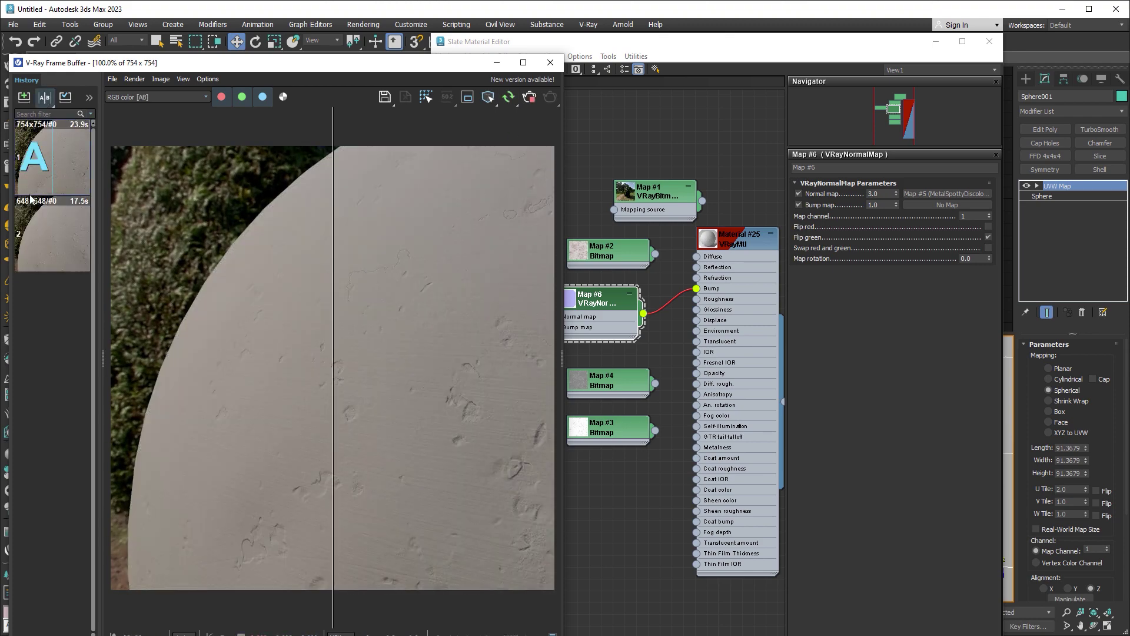
{"action": "left_click", "coordinate": [33, 234]}
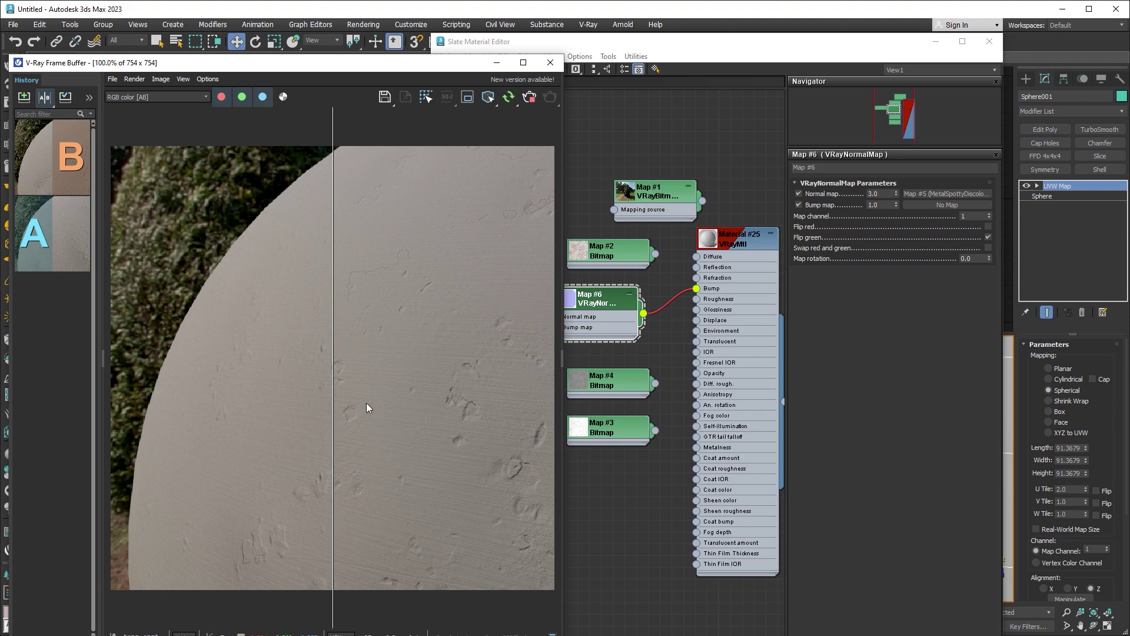
- Sweep the A/B split across the sphere render to compare, then switch the comparison off
{"action": "mouse_move", "coordinate": [331, 408]}
{"action": "left_mouse_down"}
{"action": "mouse_move", "coordinate": [531, 412]}
{"action": "mouse_move", "coordinate": [146, 424]}
{"action": "left_mouse_up"}
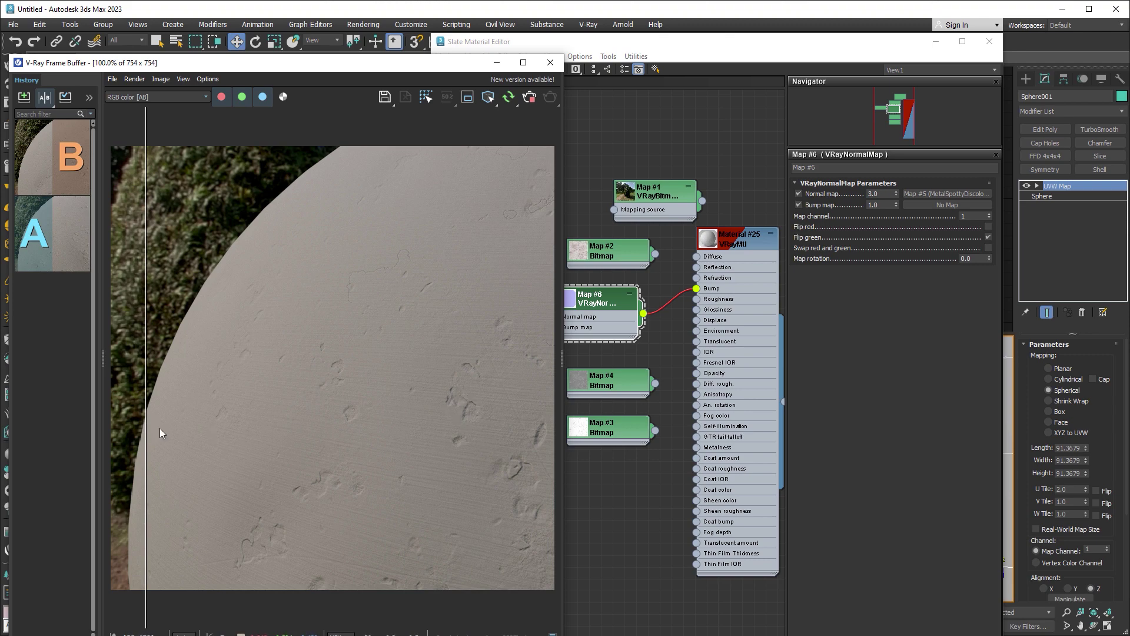
{"action": "mouse_move", "coordinate": [147, 429]}
{"action": "left_mouse_down"}
{"action": "mouse_move", "coordinate": [551, 437]}
{"action": "mouse_move", "coordinate": [196, 431]}
{"action": "left_mouse_up"}
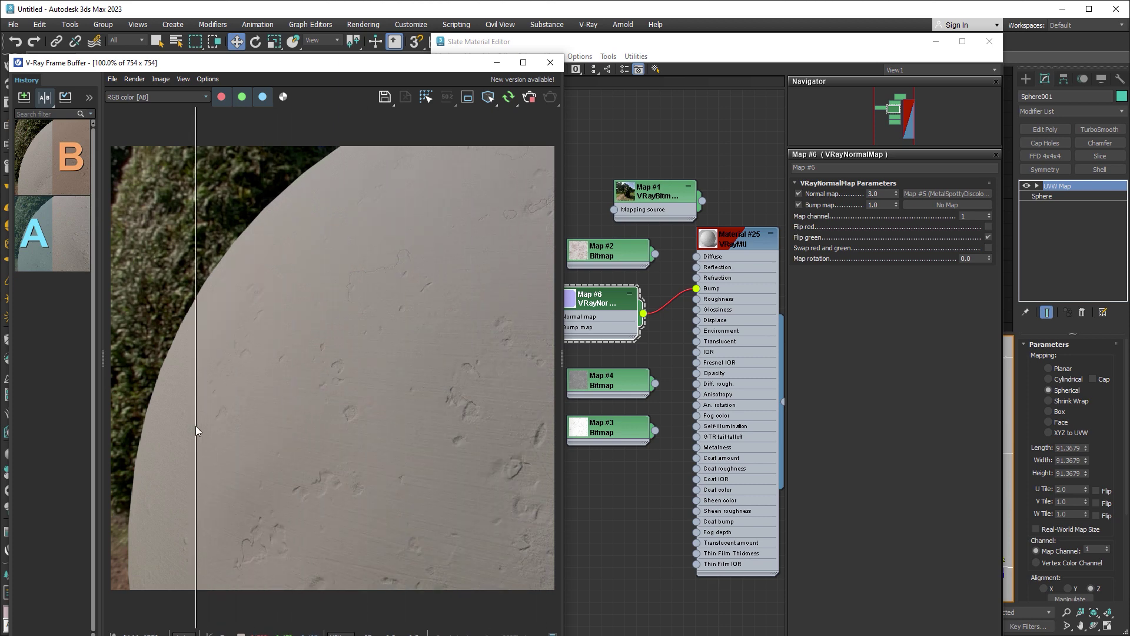
{"action": "mouse_move", "coordinate": [195, 425]}
{"action": "left_mouse_down"}
{"action": "mouse_move", "coordinate": [555, 458]}
{"action": "mouse_move", "coordinate": [422, 459]}
{"action": "mouse_move", "coordinate": [356, 436]}
{"action": "left_mouse_up"}
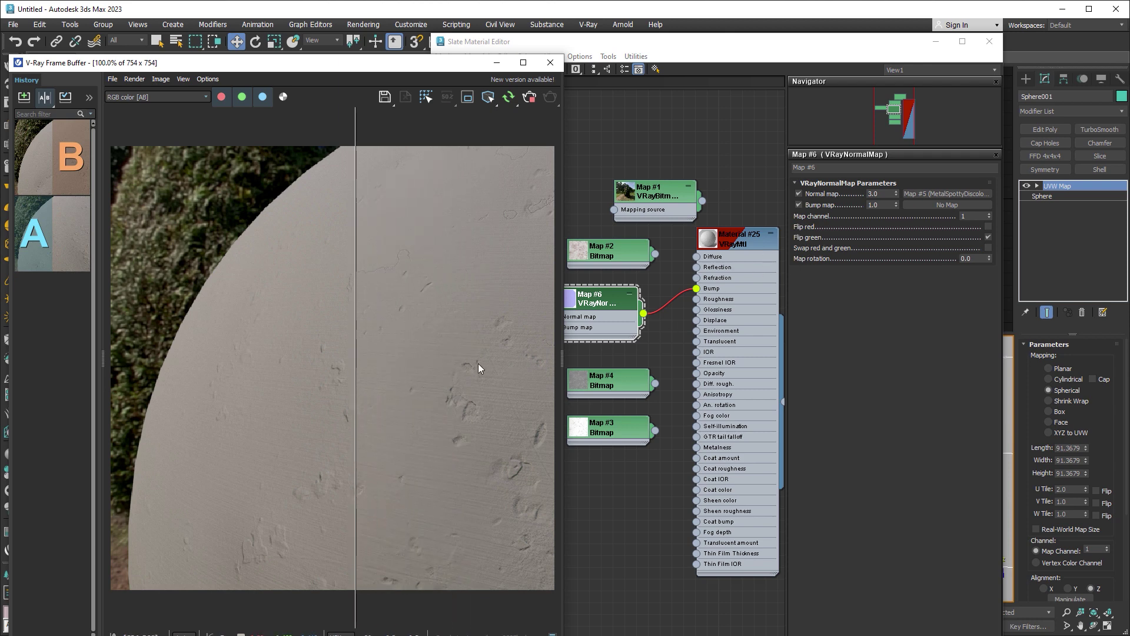
{"action": "left_click", "coordinate": [44, 96]}
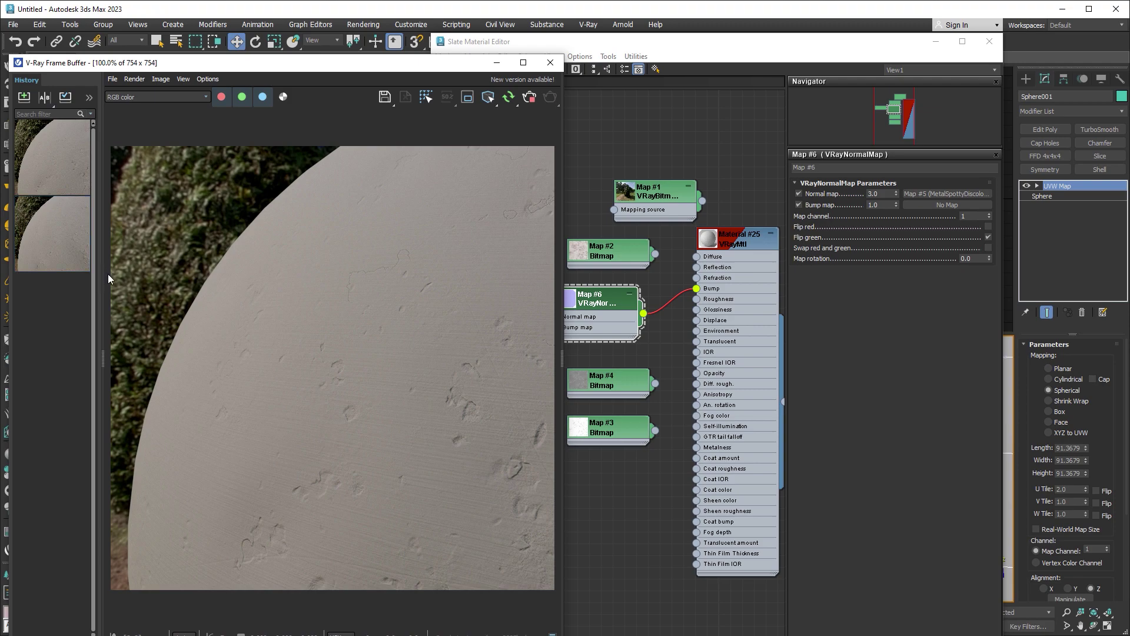
- Wire Map #2 to Diffuse, Map #4 to Roughness and Map #3 to Metalness
{"action": "left_click_drag", "start_coordinate": [74, 275], "coordinate": [18, 275]}
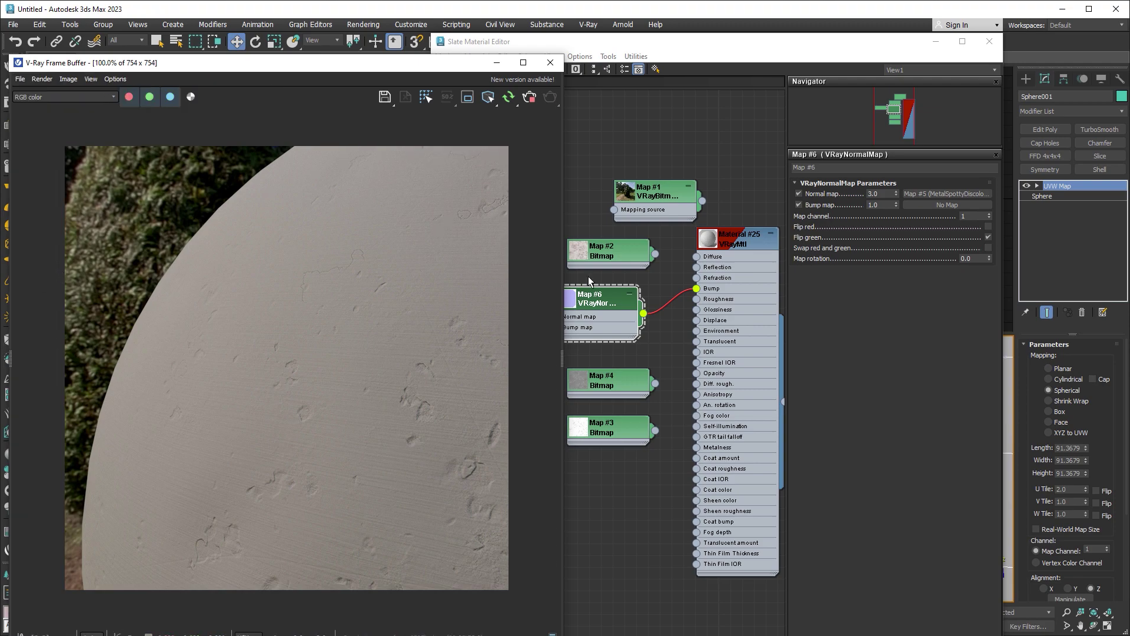
{"action": "left_click_drag", "start_coordinate": [655, 254], "coordinate": [696, 257]}
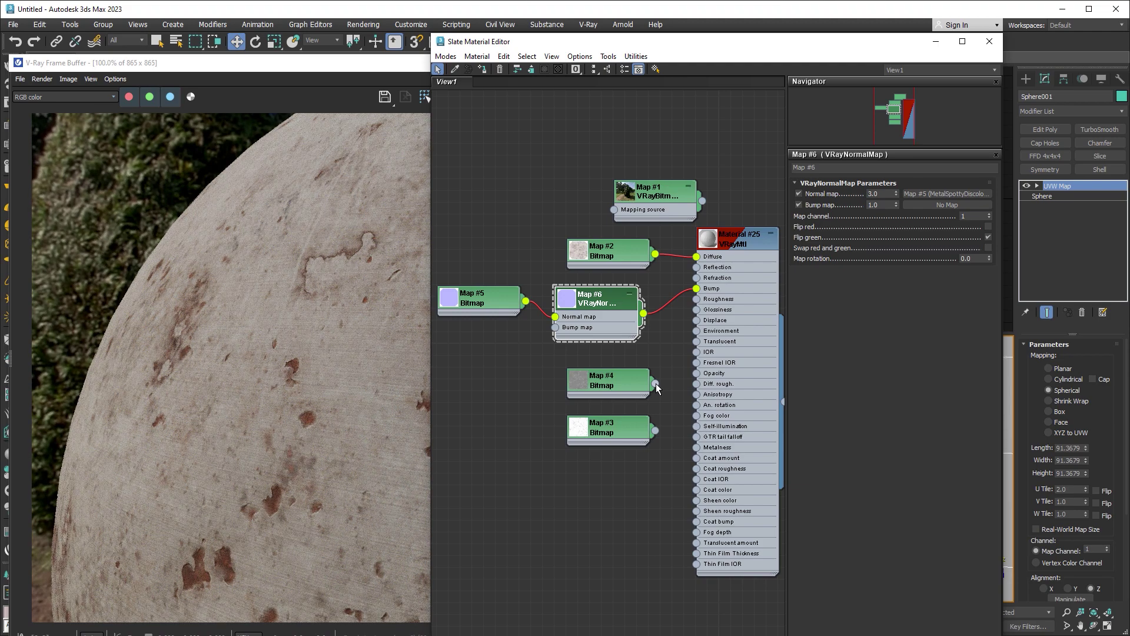
{"action": "left_click_drag", "start_coordinate": [655, 384], "coordinate": [697, 310]}
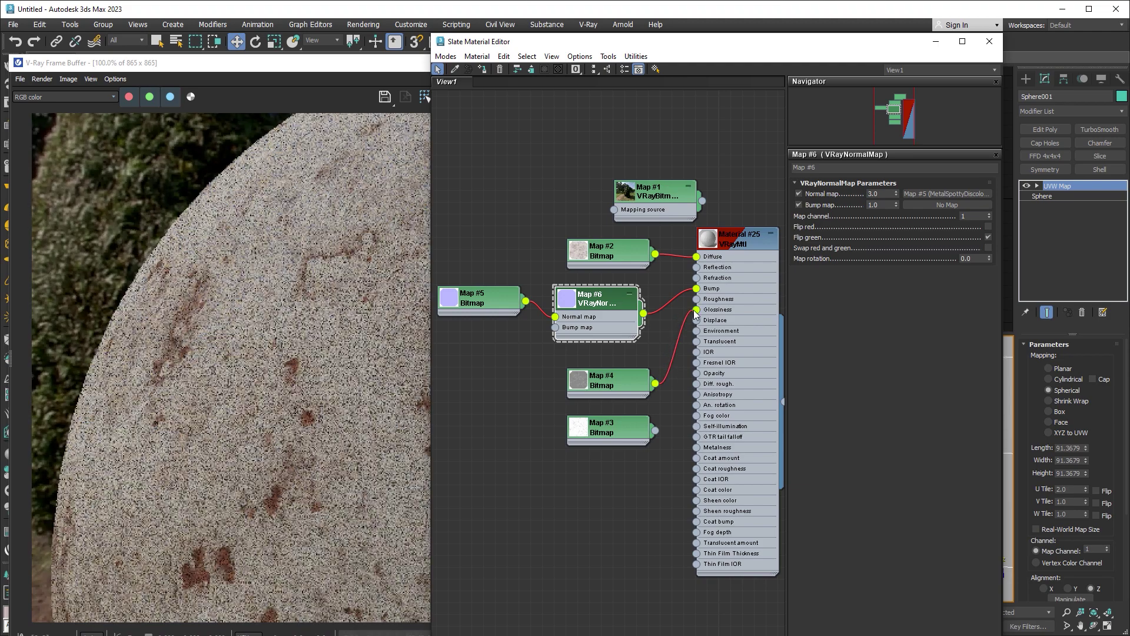
{"action": "left_click_drag", "start_coordinate": [655, 430], "coordinate": [697, 448]}
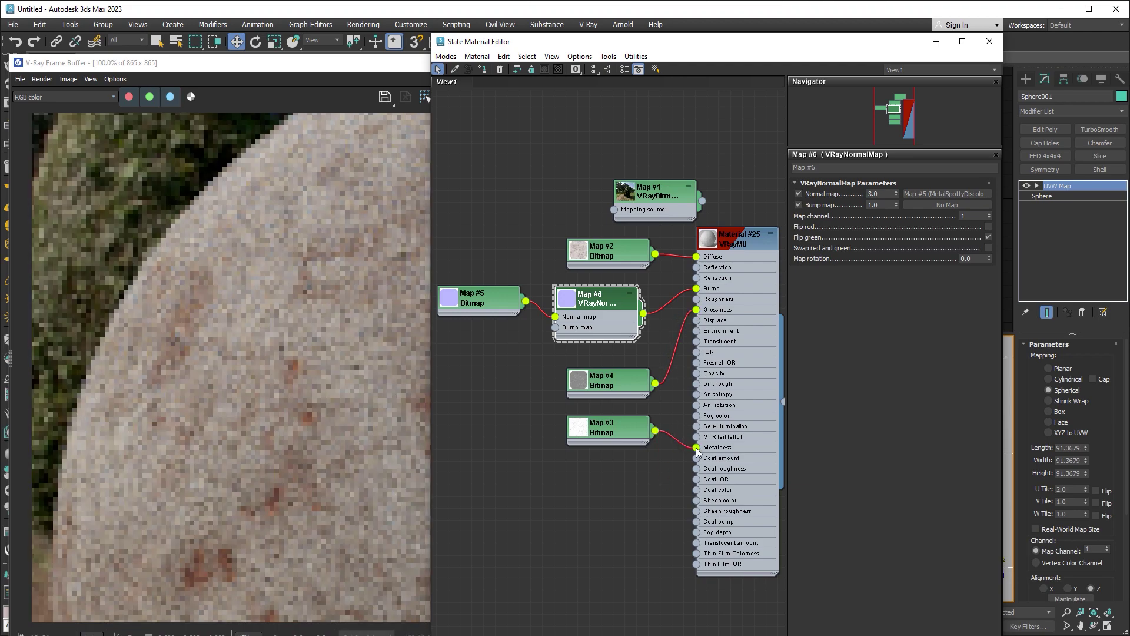
{"action": "left_click", "coordinate": [739, 238]}
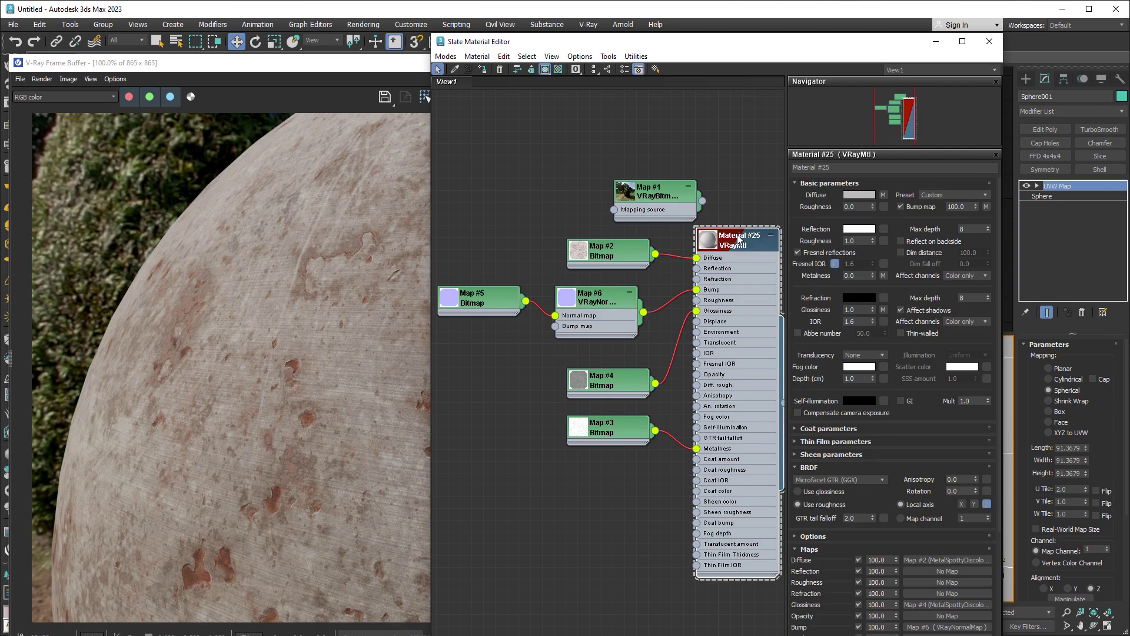
{"action": "left_click_drag", "start_coordinate": [697, 312], "coordinate": [697, 300]}
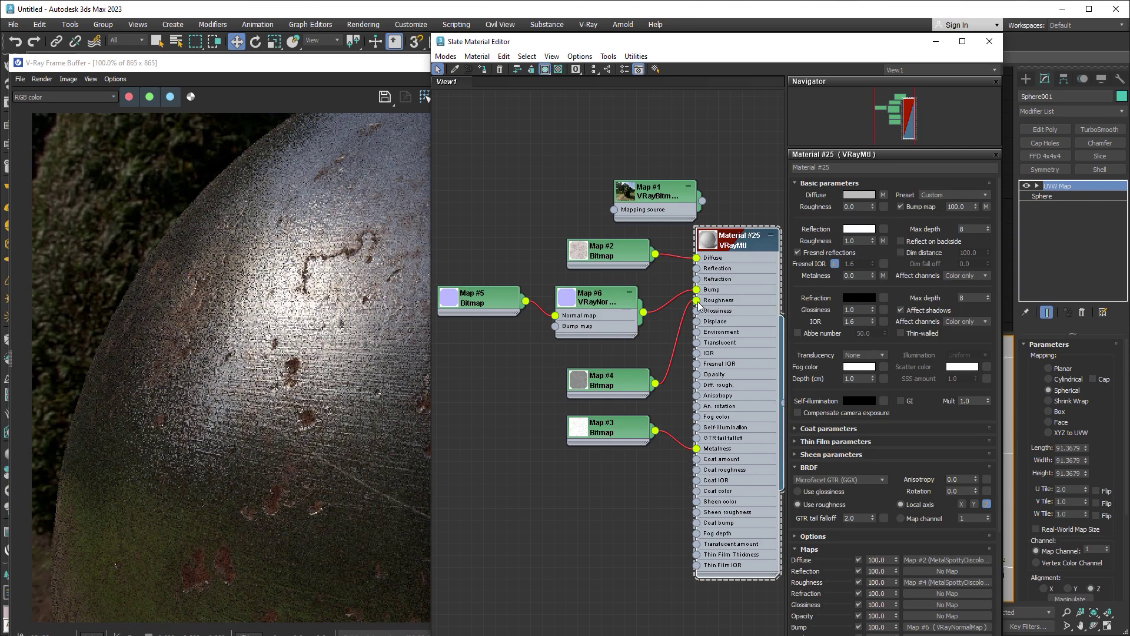
- Set the VRayNormalMap normal map amount back to 1.0
{"action": "left_click", "coordinate": [609, 304]}
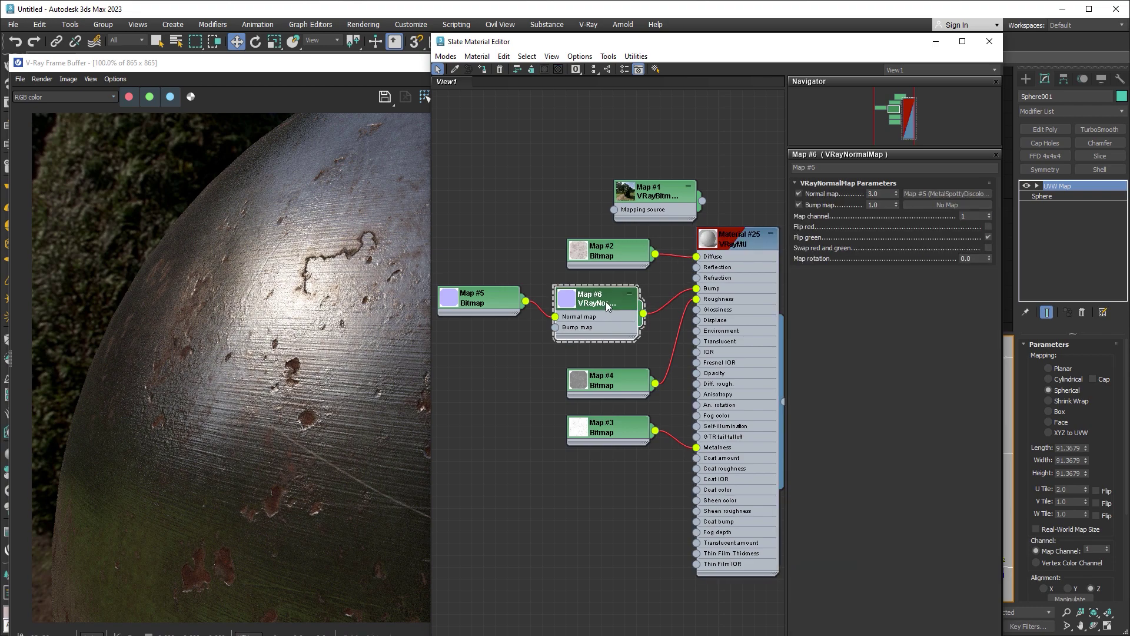
{"action": "left_click", "coordinate": [885, 194]}
{"action": "type", "text": "1"}
{"action": "key", "text": "Return"}
{"action": "type", "text": "1"}
{"action": "key", "text": "Return"}
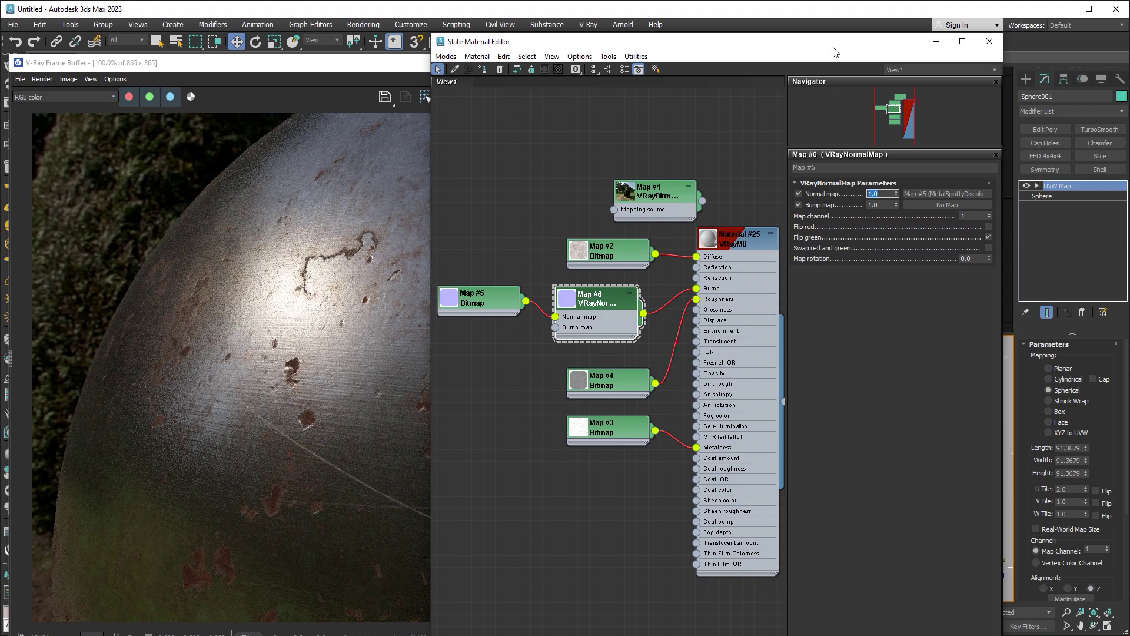
{"action": "left_click_drag", "start_coordinate": [832, 42], "coordinate": [685, 468]}
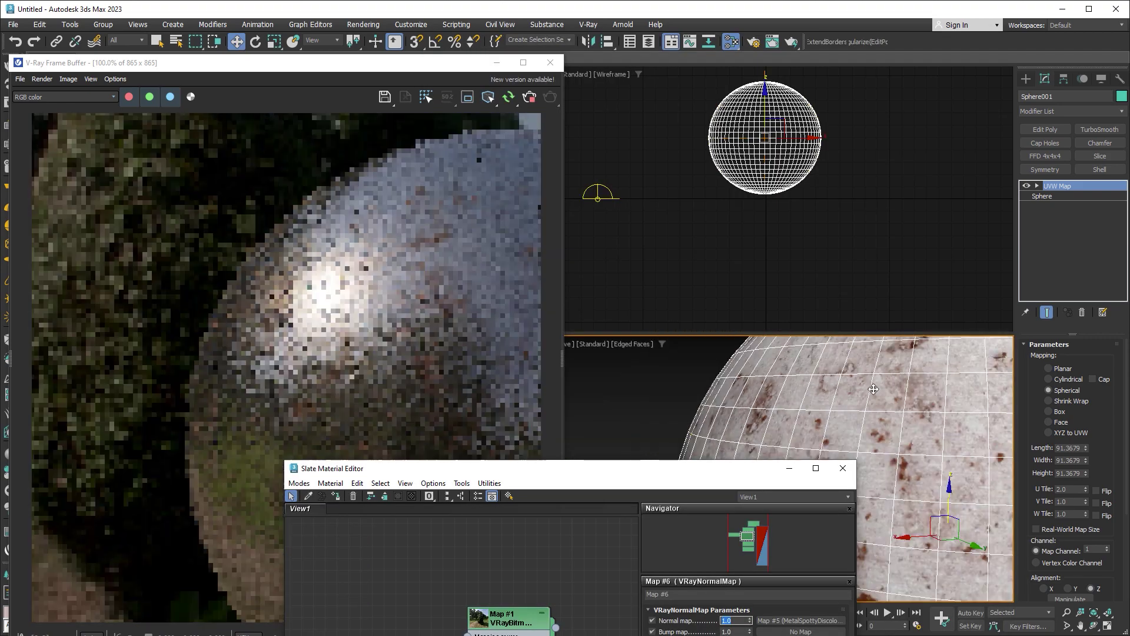
- Open the Map #5 bitmap's Select Bitmap Image File dialog showing the NRM16 texture
{"action": "mouse_move", "coordinate": [798, 394]}
{"action": "middle_mouse_down"}
{"action": "mouse_move", "coordinate": [774, 380]}
{"action": "mouse_move", "coordinate": [710, 393]}
{"action": "middle_mouse_up"}
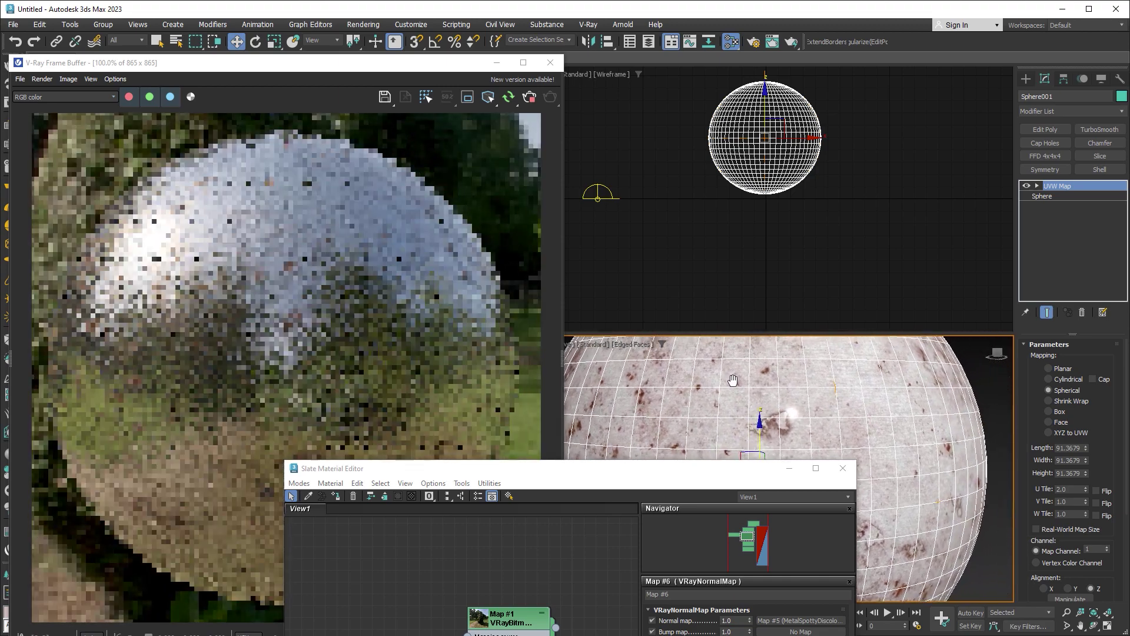
{"action": "left_click_drag", "start_coordinate": [567, 469], "coordinate": [815, 49]}
{"action": "left_click", "coordinate": [589, 297]}
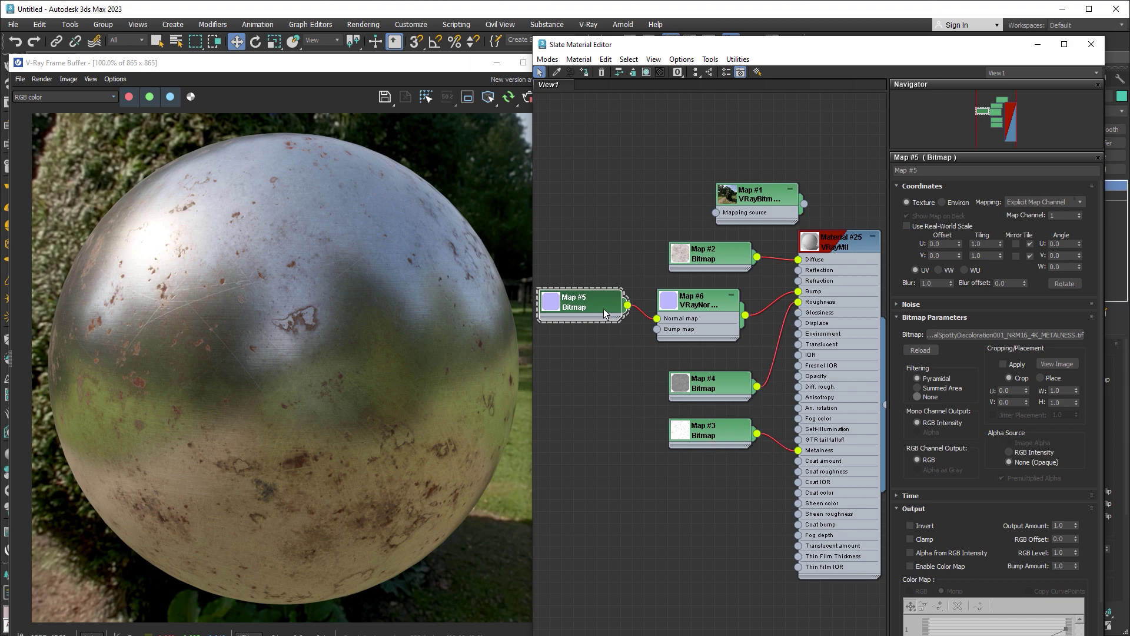
{"action": "left_click", "coordinate": [1000, 334]}
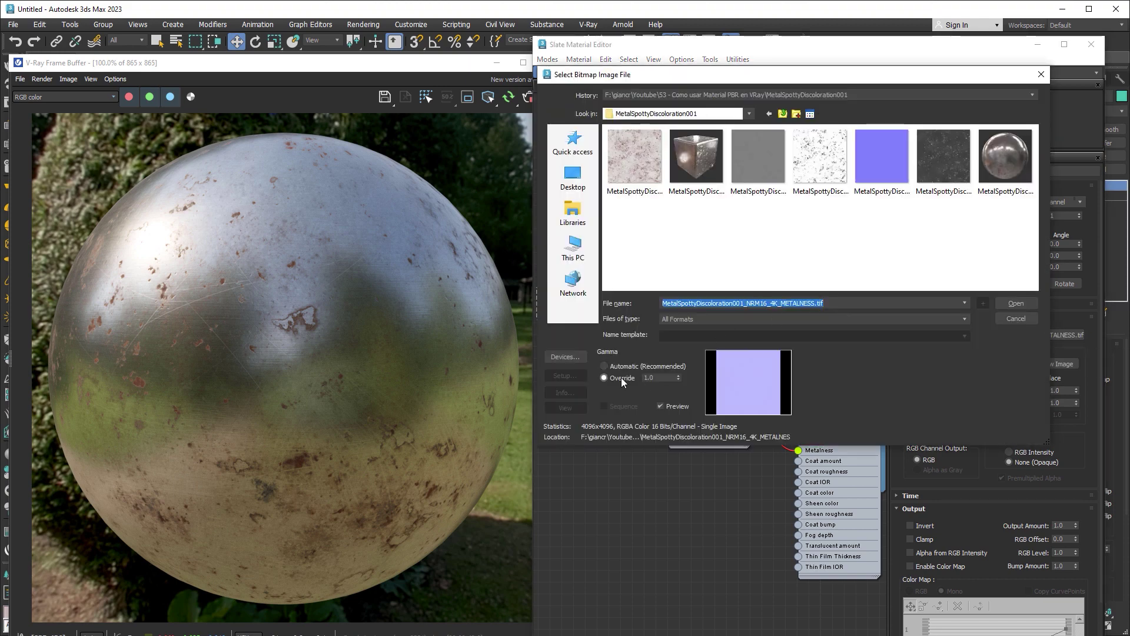
- Duplicate Map #1 as Map #7 and load hamburg_hbf_4k.exr into it
{"action": "left_click", "coordinate": [1006, 317]}
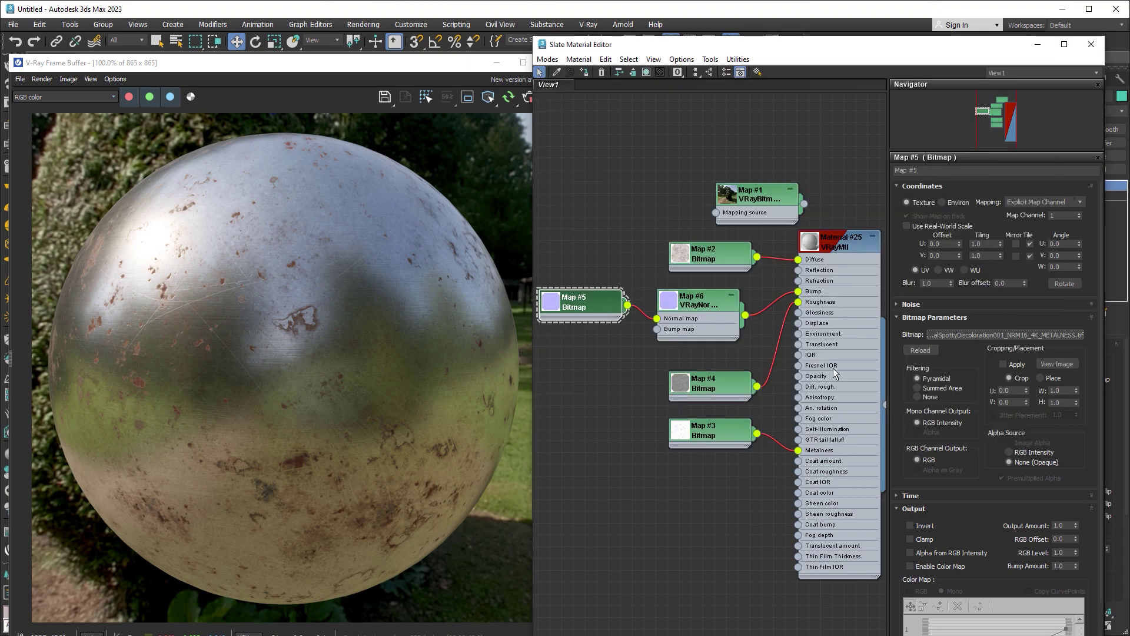
{"action": "mouse_move", "coordinate": [765, 201]}
{"action": "left_mouse_down"}
{"action": "mouse_move", "coordinate": [729, 131]}
{"action": "mouse_move", "coordinate": [711, 204]}
{"action": "left_mouse_up"}
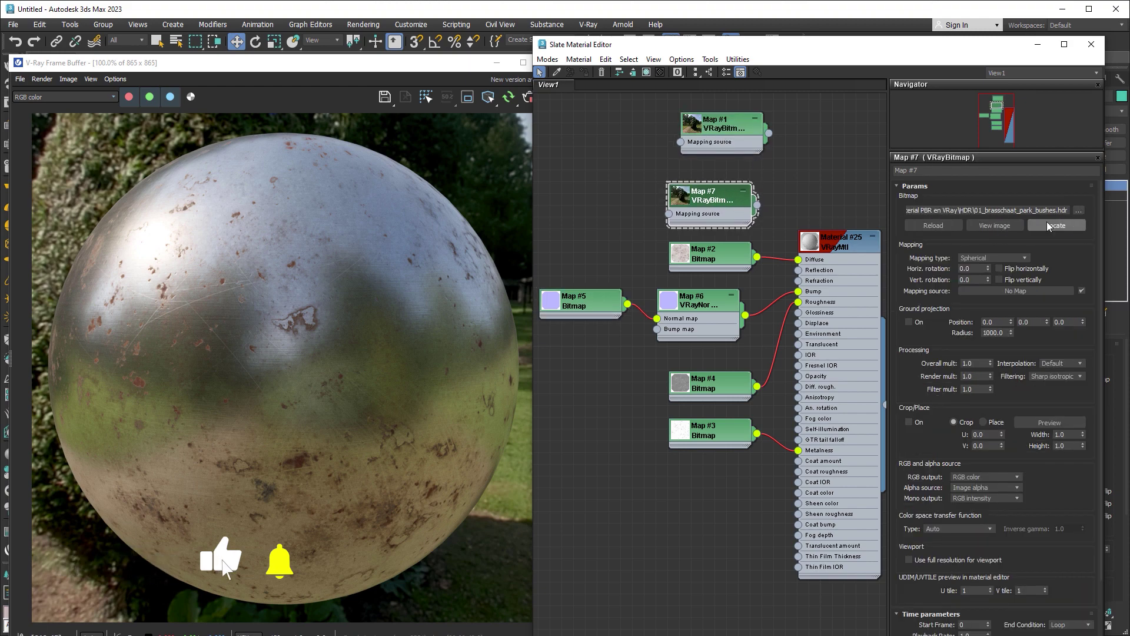
{"action": "left_click", "coordinate": [1079, 210]}
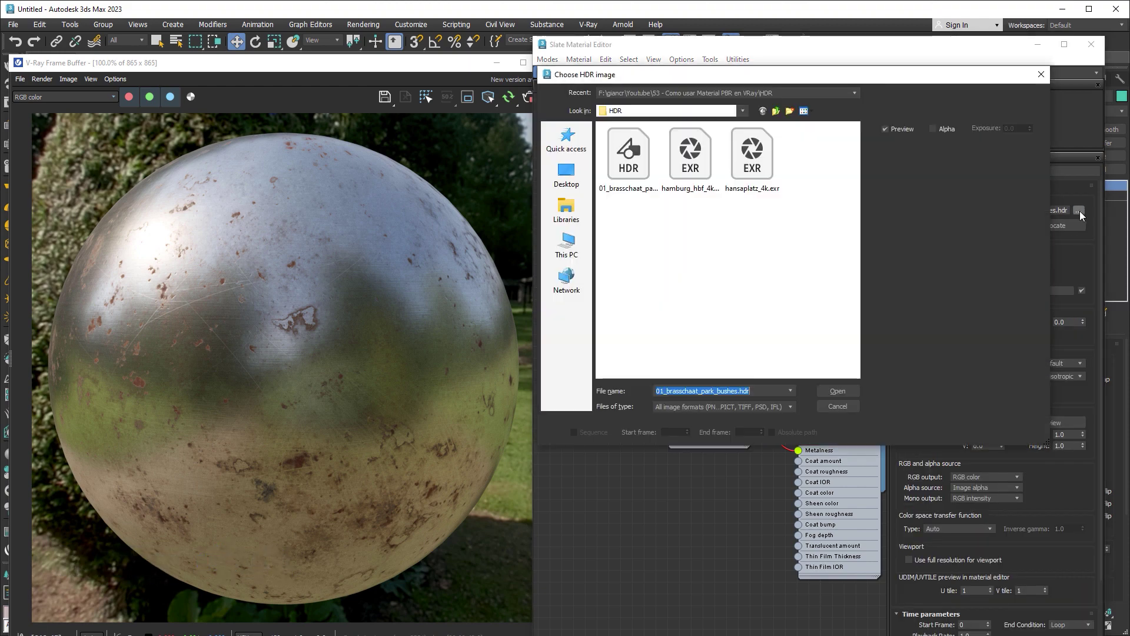
{"action": "left_click", "coordinate": [697, 168]}
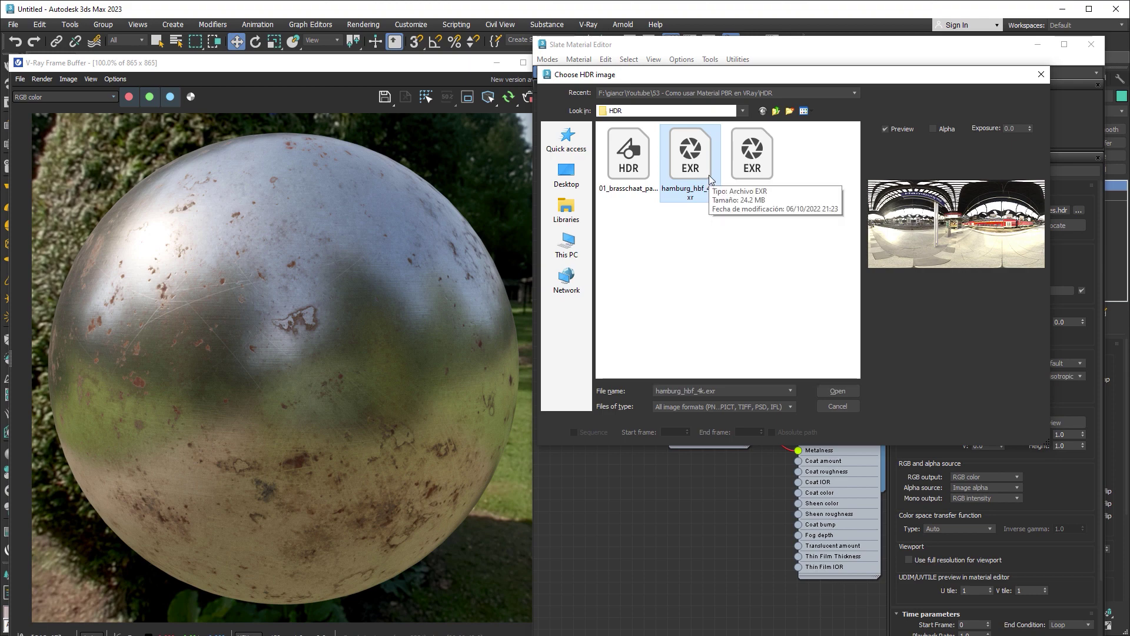
{"action": "left_click", "coordinate": [838, 390]}
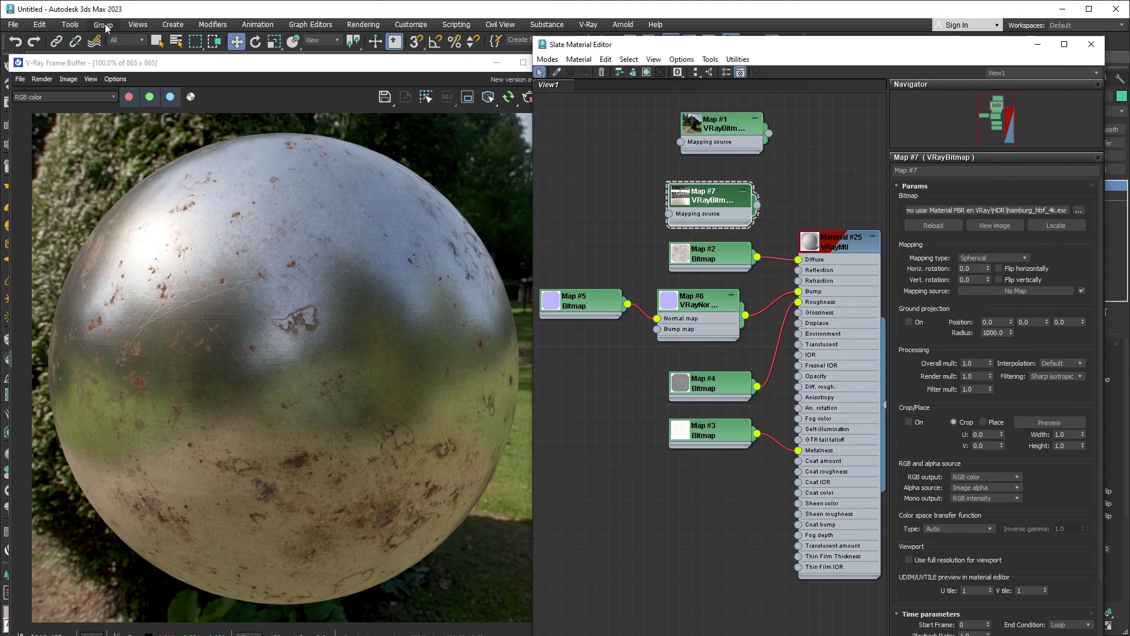
- Select VRayLight001 and instance Map #7 into the dome light's Map slot
{"action": "left_click", "coordinate": [177, 41]}
{"action": "left_click", "coordinate": [62, 94]}
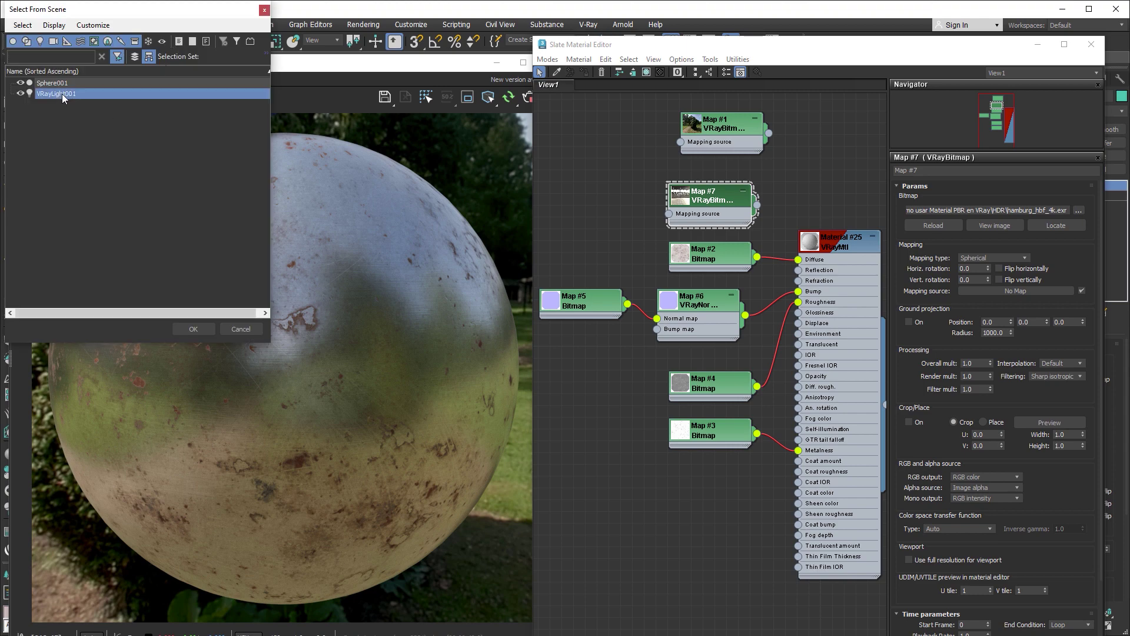
{"action": "left_click", "coordinate": [194, 328]}
{"action": "left_click_drag", "start_coordinate": [800, 44], "coordinate": [624, 29]}
{"action": "left_click_drag", "start_coordinate": [574, 184], "coordinate": [1075, 483]}
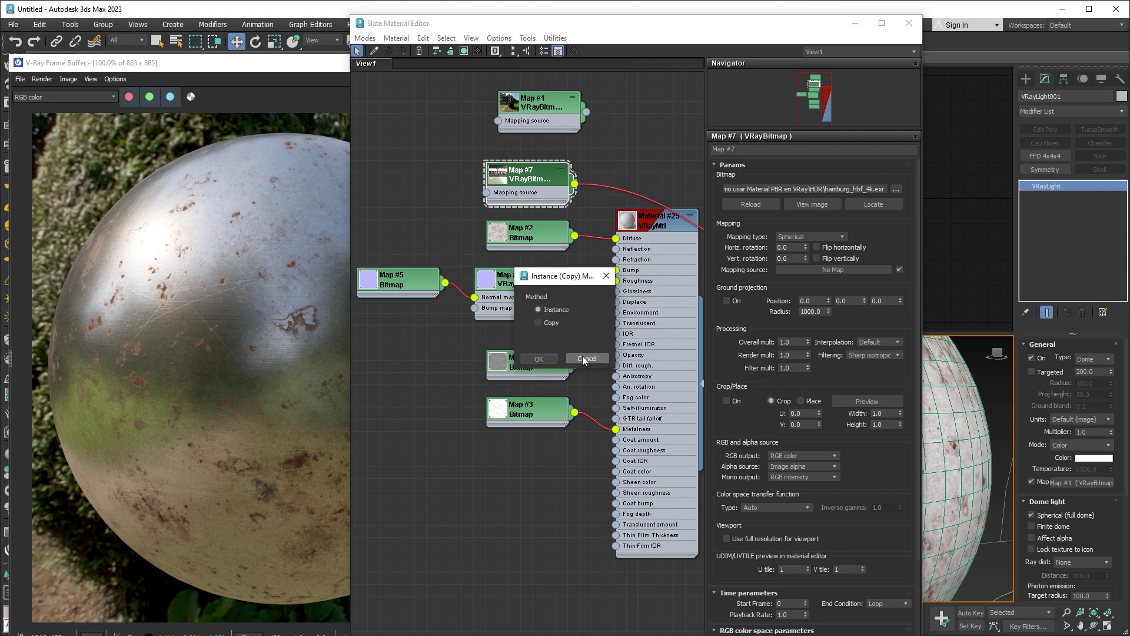
{"action": "left_click", "coordinate": [539, 358]}
{"action": "left_click_drag", "start_coordinate": [654, 34], "coordinate": [816, 29]}
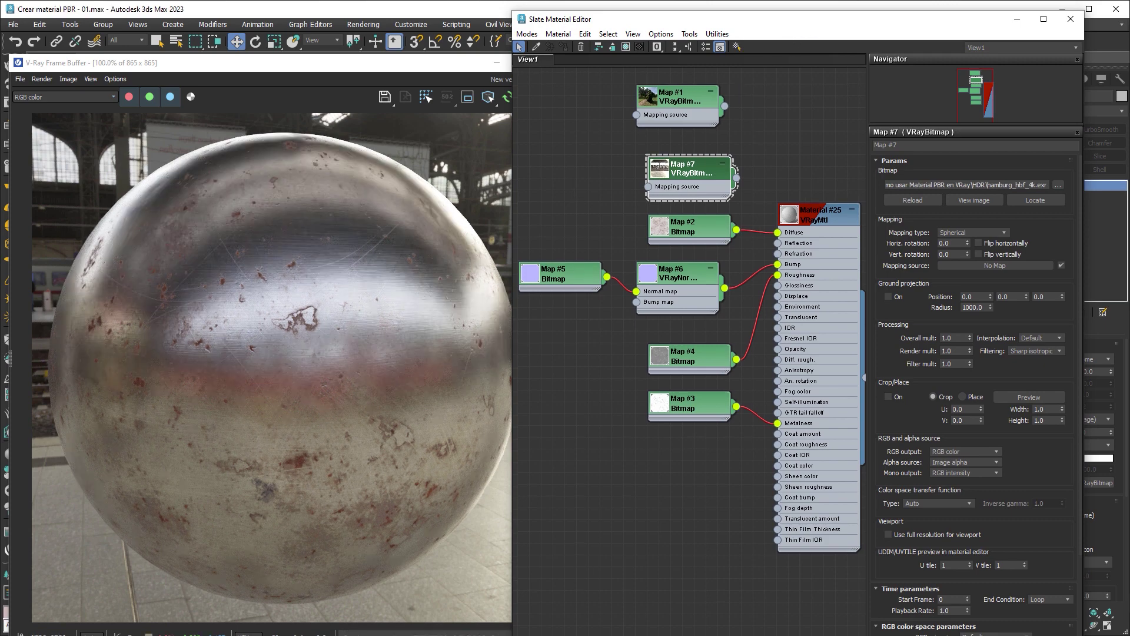
{"action": "key", "text": "alt+Tab"}
- Drop the DISP16 tif into Slate as bitmap node Map #25 and load its file
{"action": "left_click_drag", "start_coordinate": [299, 282], "coordinate": [618, 504]}
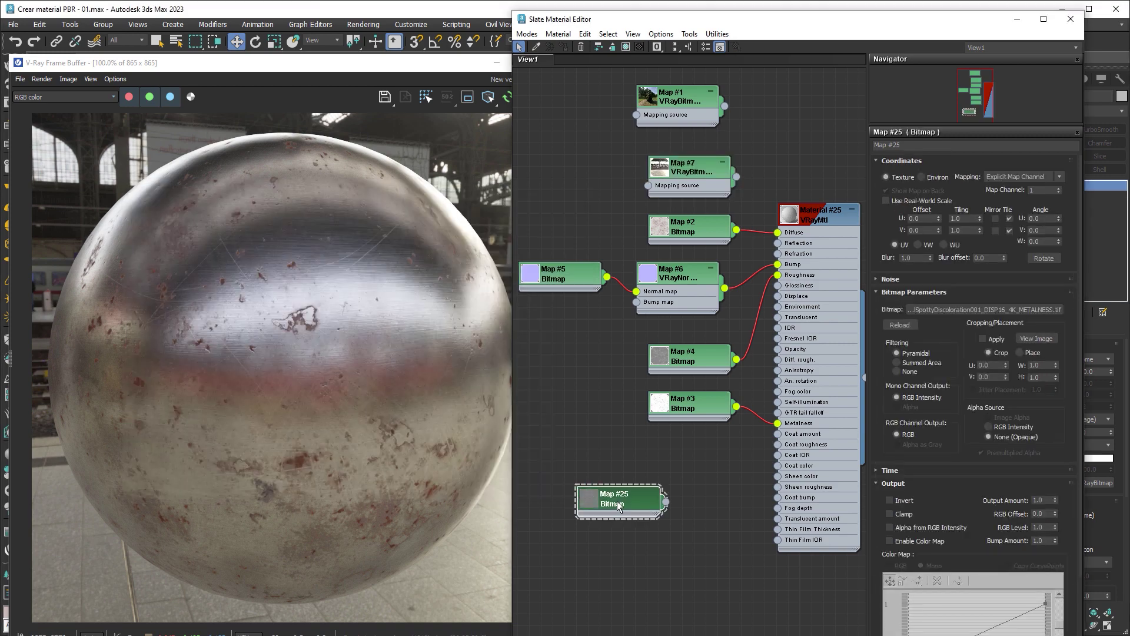
{"action": "left_click", "coordinate": [941, 312]}
{"action": "left_click", "coordinate": [983, 278]}
- Select Sphere001 and add a VRayDisplacementMod from the Modifier List
{"action": "left_click", "coordinate": [1017, 19]}
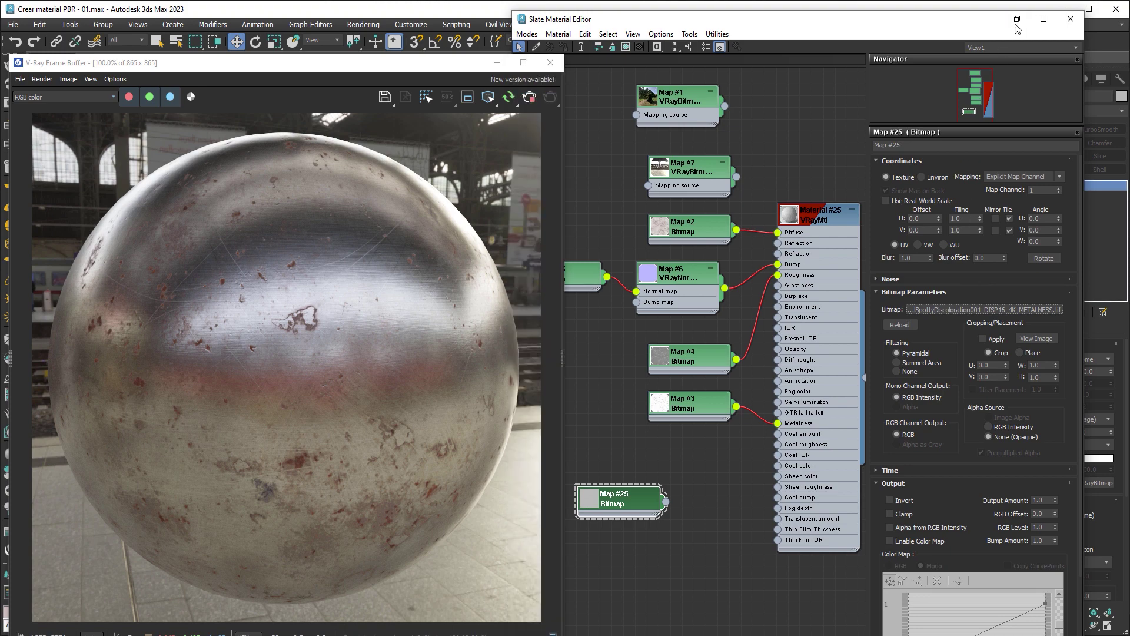
{"action": "left_click", "coordinate": [177, 45]}
{"action": "left_click", "coordinate": [50, 83]}
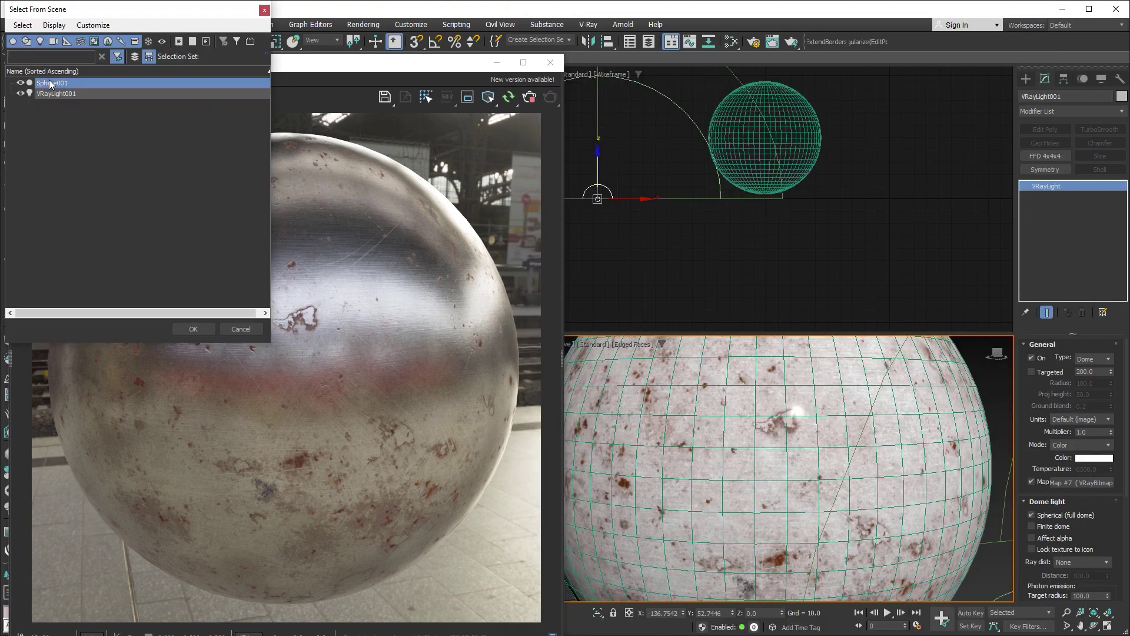
{"action": "left_click", "coordinate": [195, 329]}
{"action": "left_click", "coordinate": [1121, 111]}
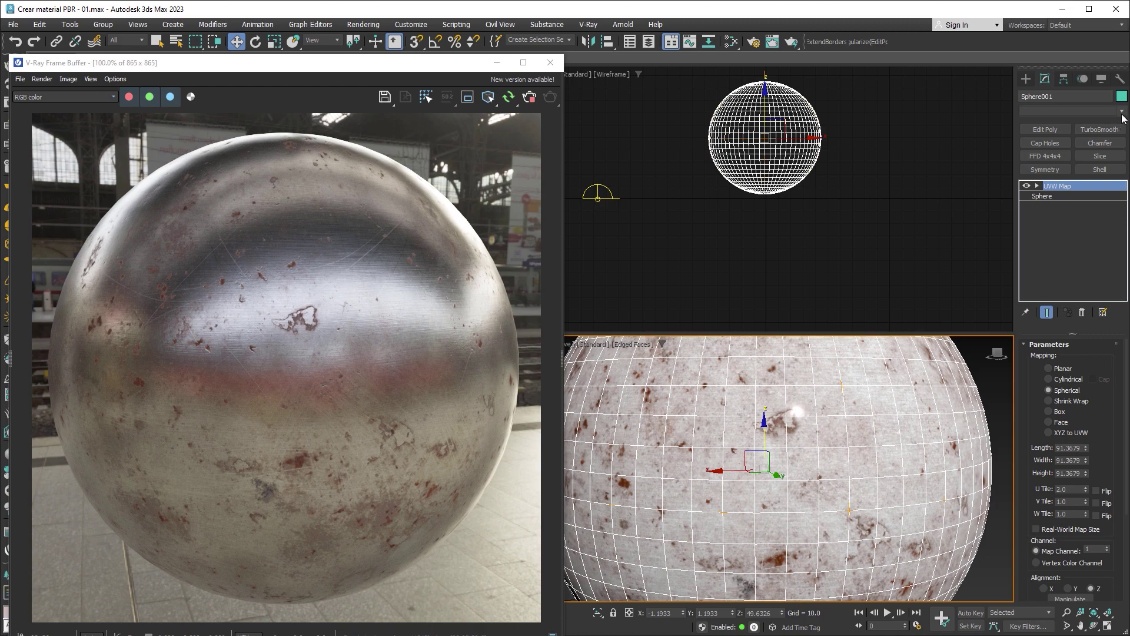
{"action": "left_click_drag", "start_coordinate": [1123, 176], "coordinate": [1126, 489]}
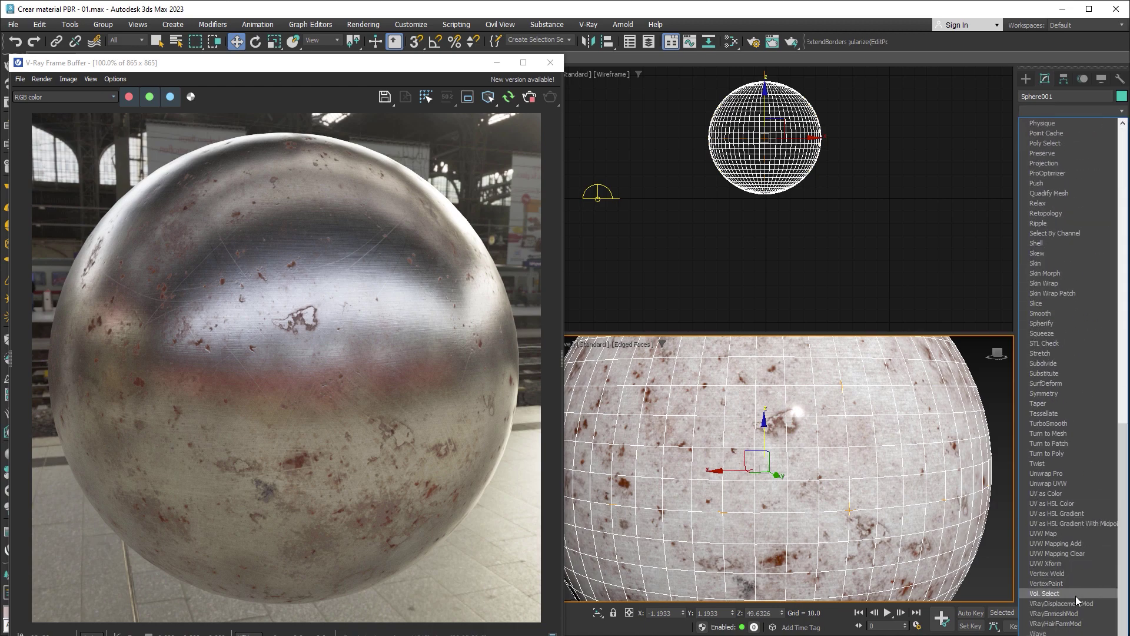
{"action": "left_click", "coordinate": [1080, 603]}
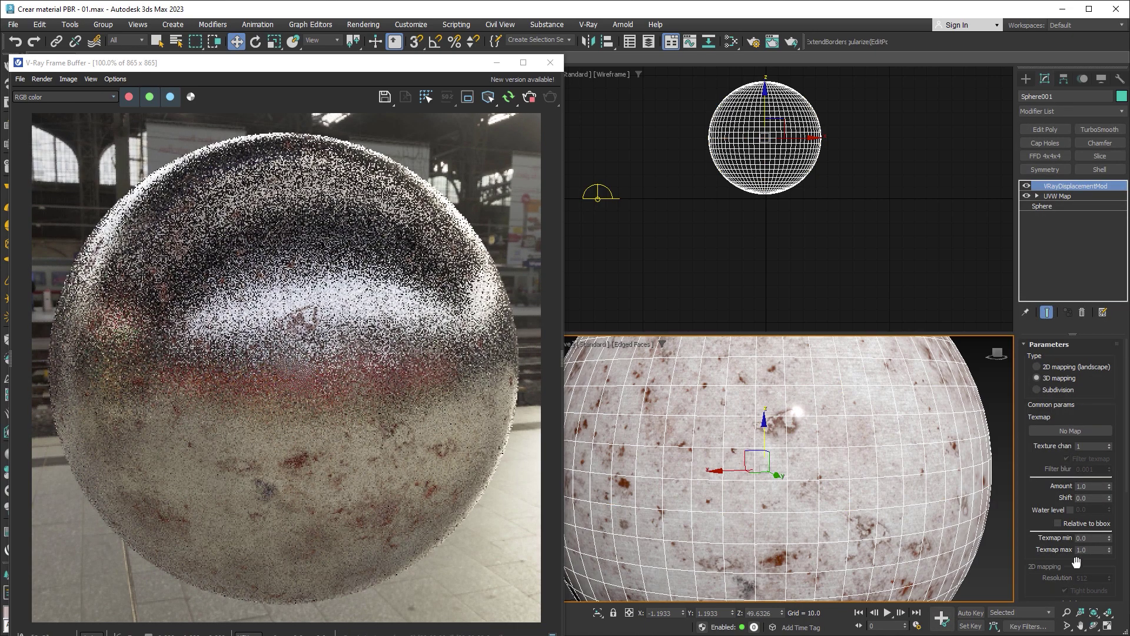
{"action": "left_click", "coordinate": [1082, 431]}
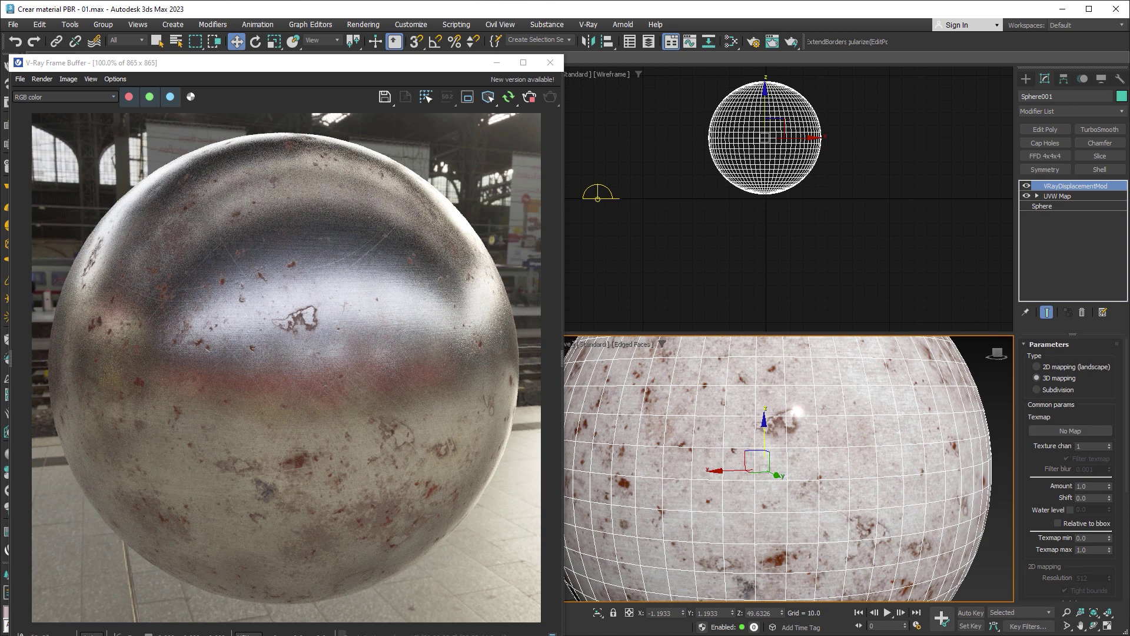
{"action": "key", "text": "m"}
{"action": "double_click", "coordinate": [663, 498]}
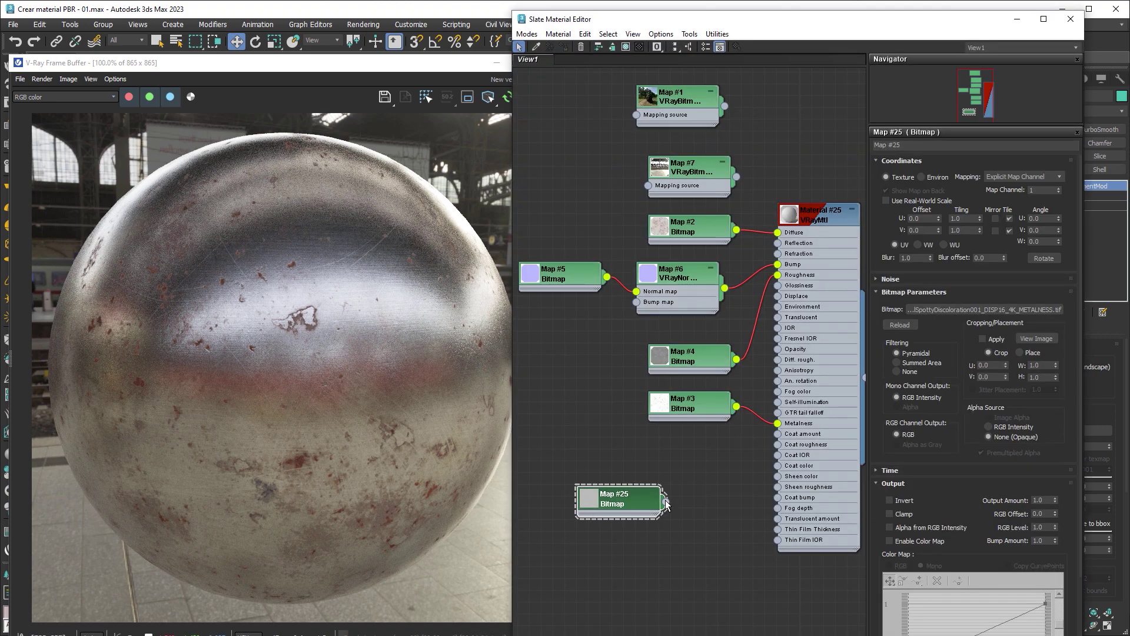
- Instance Map #25 into the VRayDisplacementMod texmap slot
{"action": "left_click_drag", "start_coordinate": [666, 501], "coordinate": [1094, 427]}
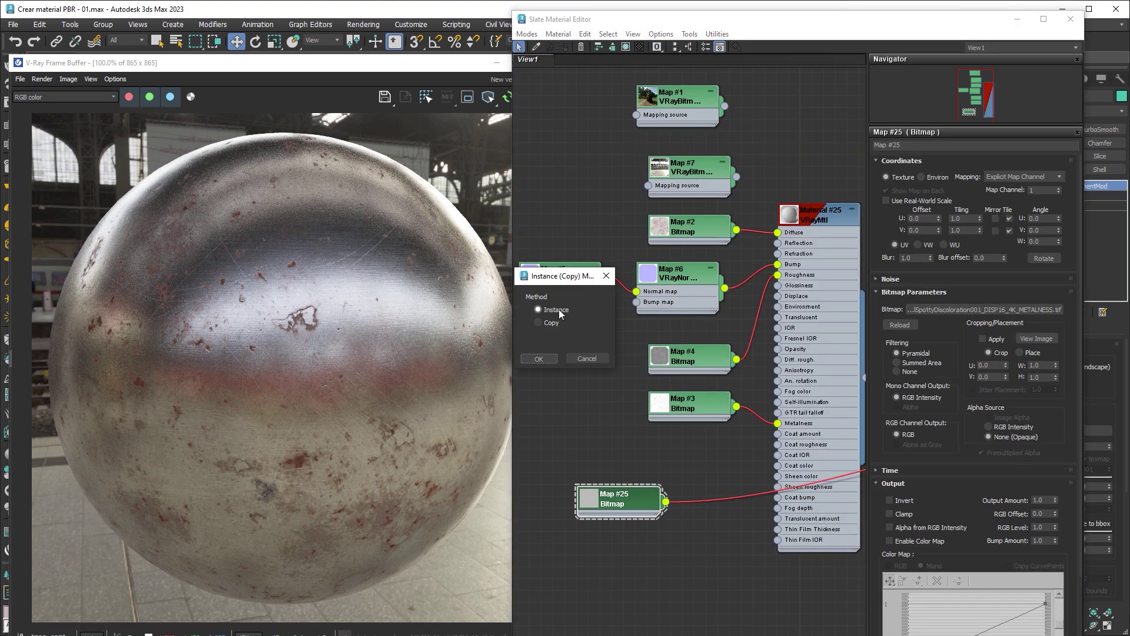
{"action": "left_click", "coordinate": [539, 359]}
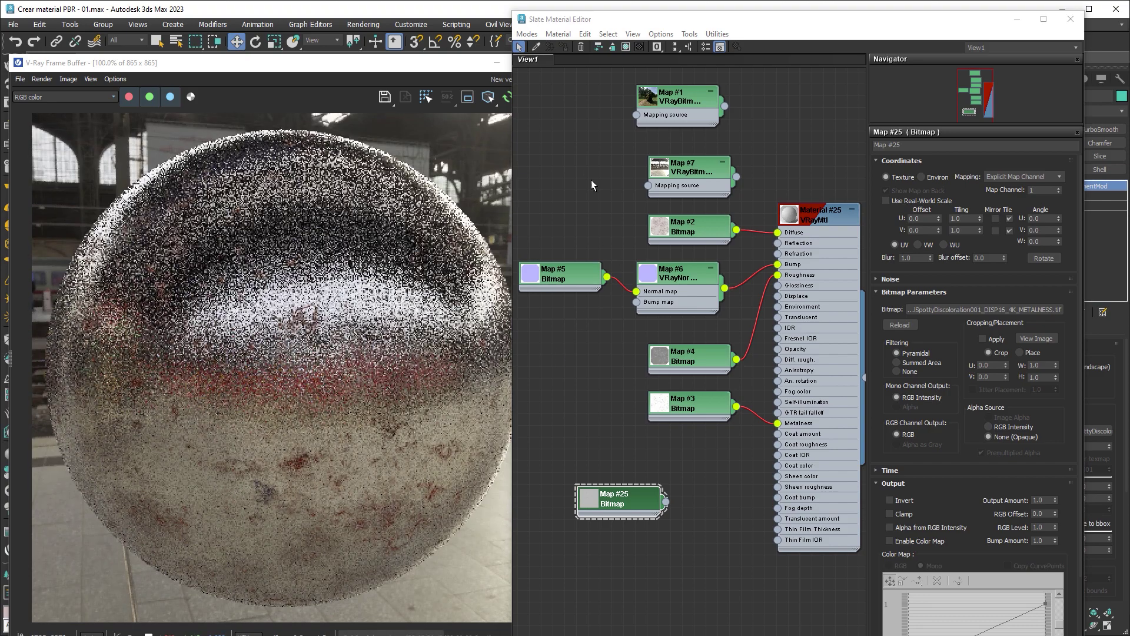
{"action": "left_click", "coordinate": [175, 41]}
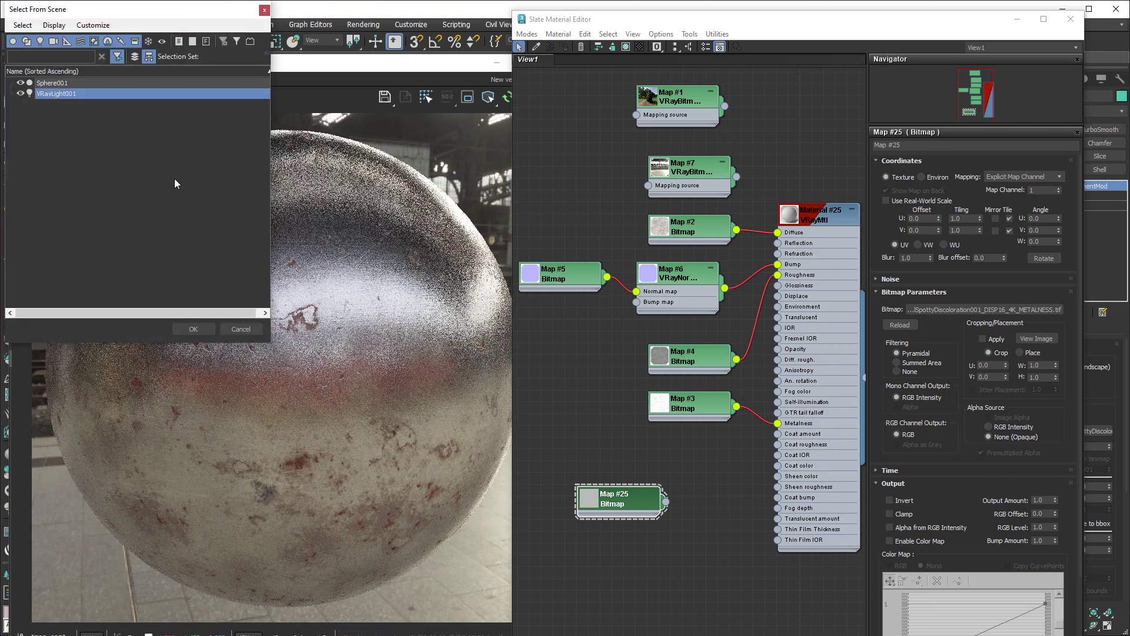
{"action": "left_click", "coordinate": [193, 329]}
{"action": "left_click", "coordinate": [686, 181]}
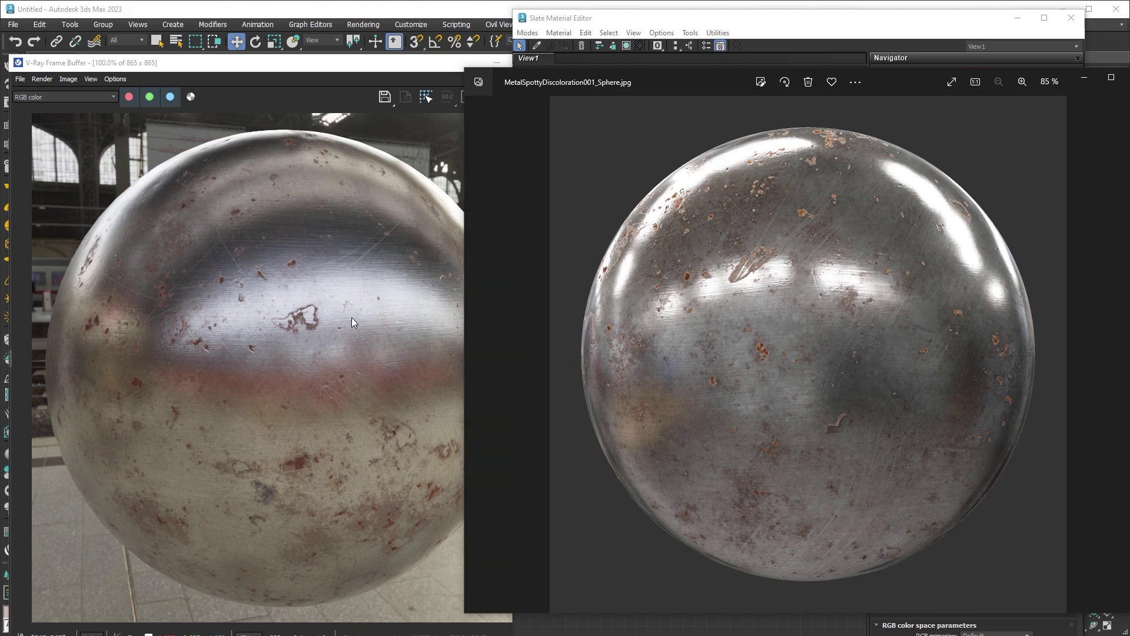
- Create a new VRayMtl node, Material #26, in empty Slate space
{"action": "left_click", "coordinate": [650, 20]}
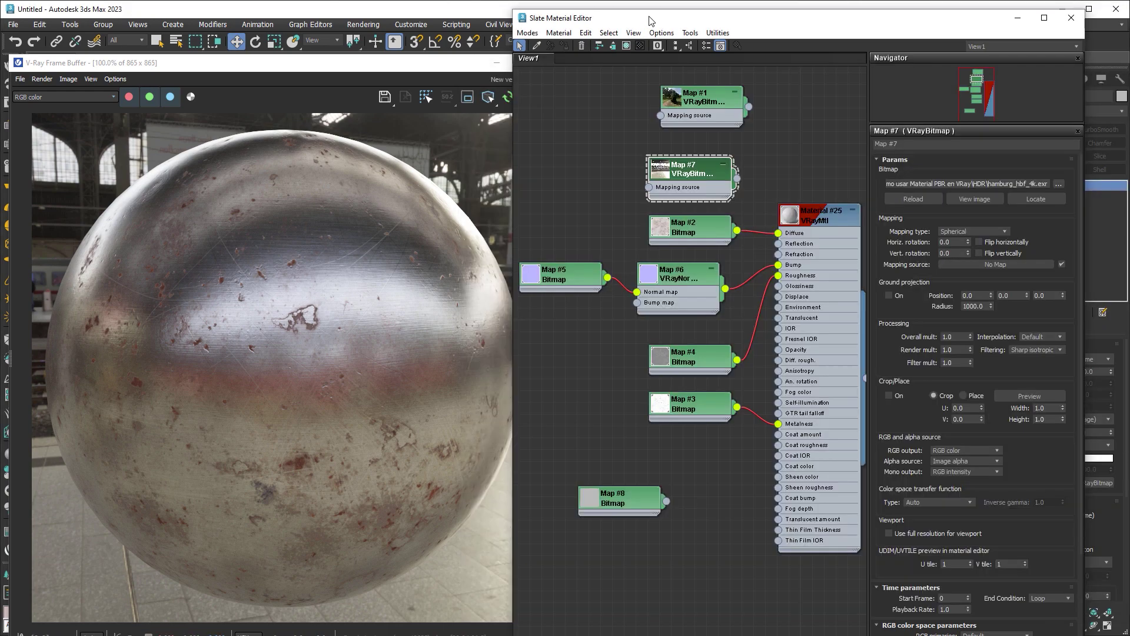
{"action": "scroll", "coordinate": [759, 210], "scroll_direction": "down", "scroll_amount": 2}
{"action": "scroll", "coordinate": [826, 219], "scroll_direction": "down", "scroll_amount": 2}
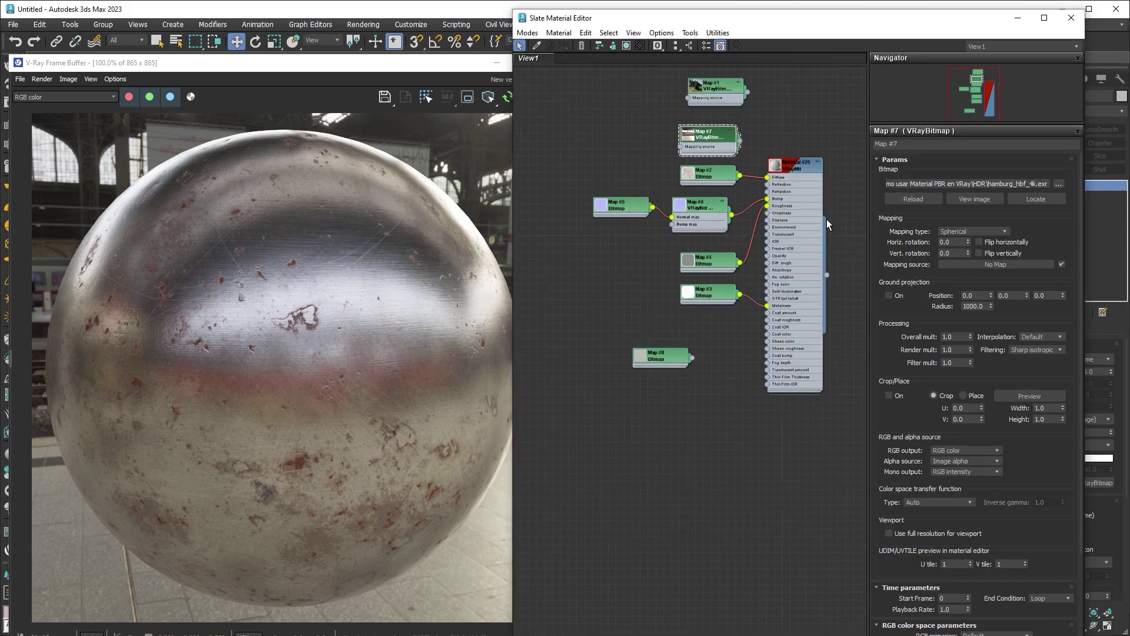
{"action": "middle_click_drag", "start_coordinate": [826, 219], "coordinate": [706, 200]}
{"action": "right_click", "coordinate": [684, 423]}
{"action": "mouse_move", "coordinate": [718, 431]}
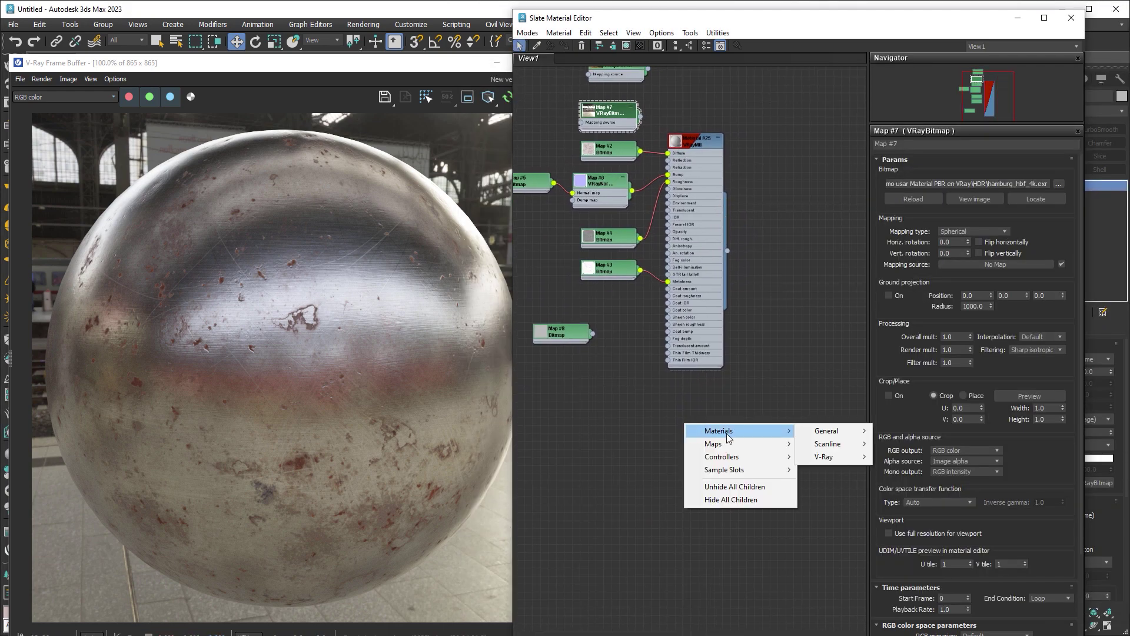
{"action": "left_click", "coordinate": [906, 326]}
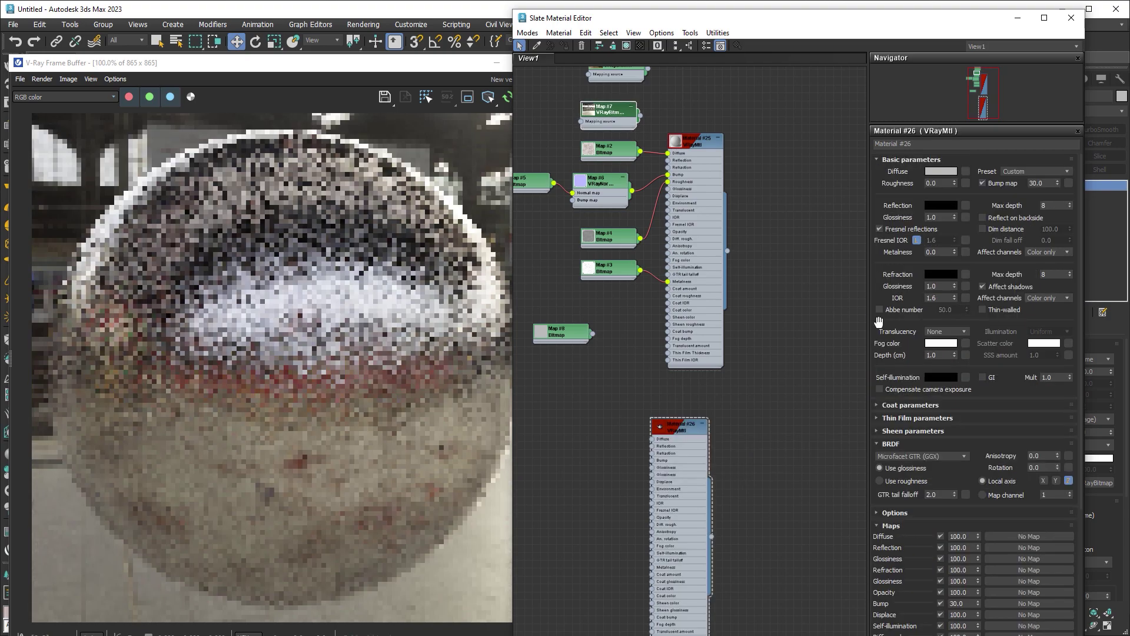
{"action": "middle_click_drag", "start_coordinate": [746, 405], "coordinate": [749, 289]}
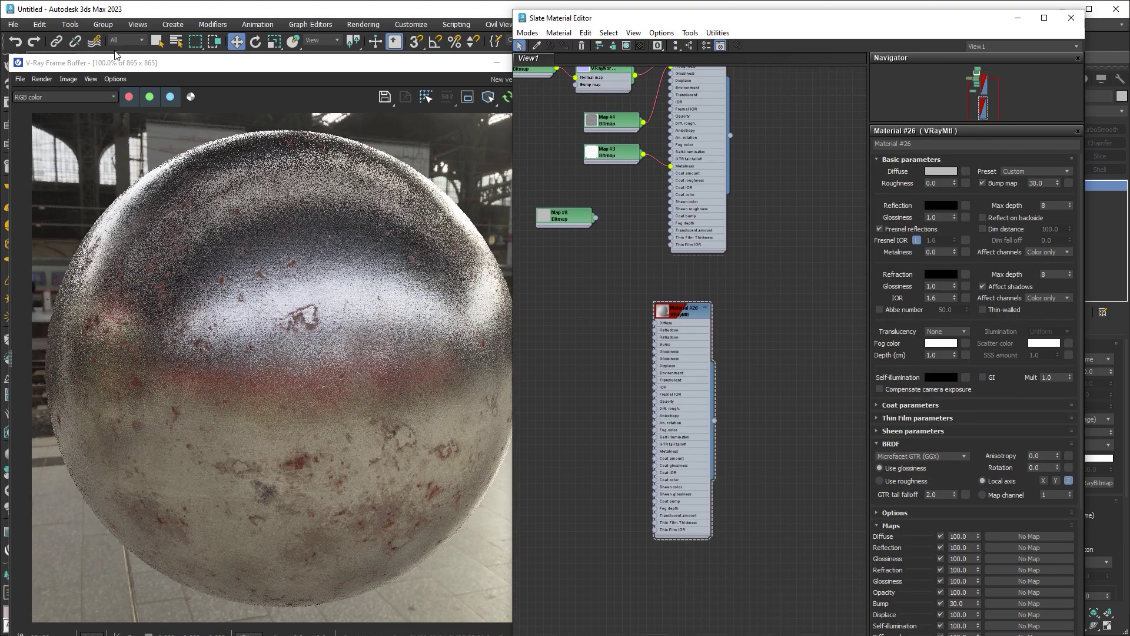
- Select Sphere001 and assign Material #26 to it
{"action": "left_click", "coordinate": [176, 42]}
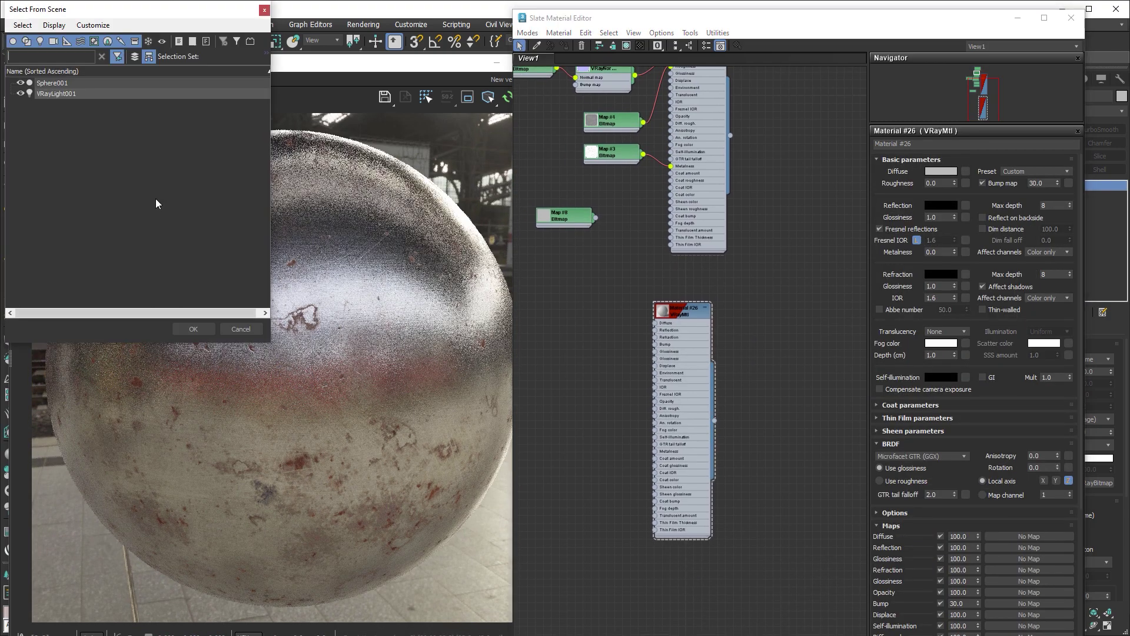
{"action": "left_click", "coordinate": [57, 91]}
{"action": "left_click", "coordinate": [193, 328]}
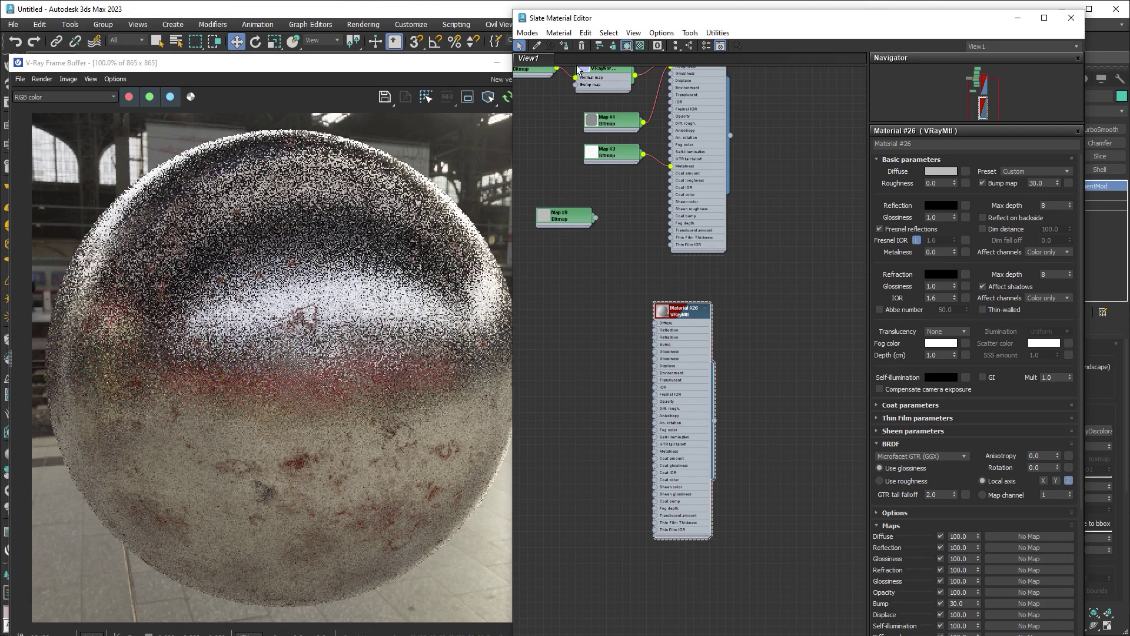
{"action": "left_click", "coordinate": [563, 45]}
{"action": "middle_click_drag", "start_coordinate": [745, 328], "coordinate": [778, 309]}
{"action": "key", "text": "alt+Tab"}
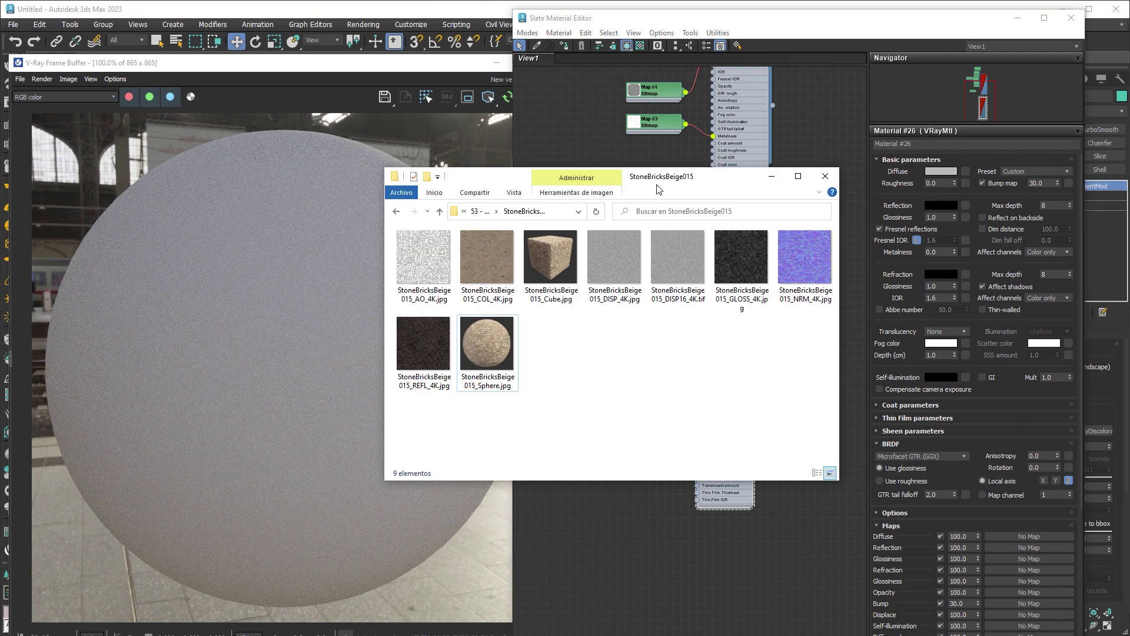
- Preview the sphere image, then delete StoneBricksBeige015_DISP_4K.jpg from the folder
{"action": "double_click", "coordinate": [492, 344]}
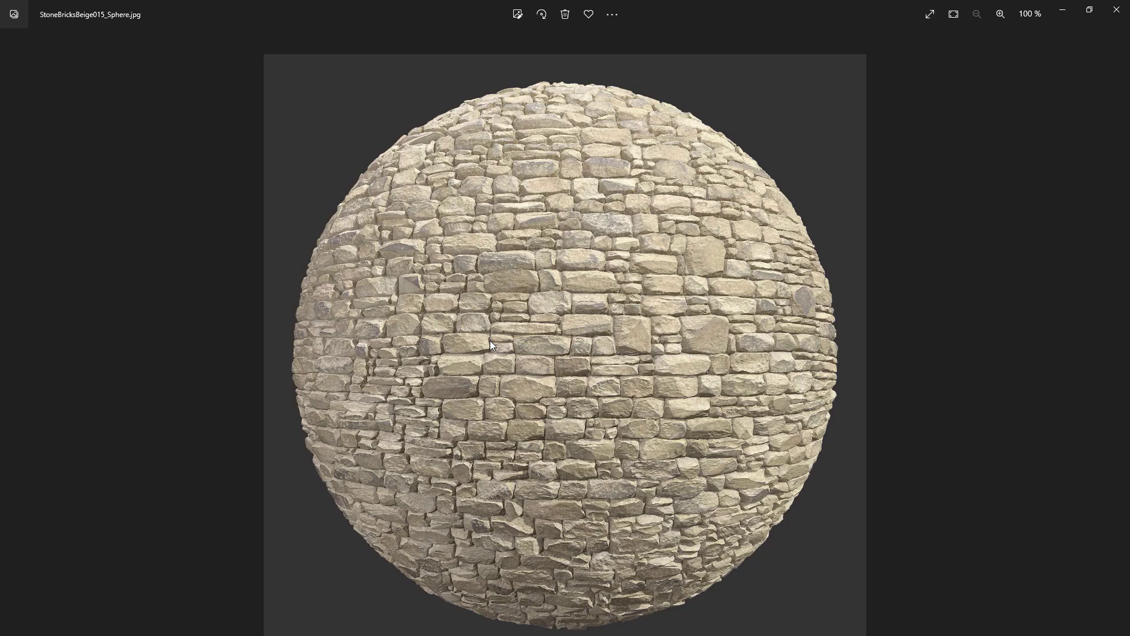
{"action": "left_click", "coordinate": [1115, 9]}
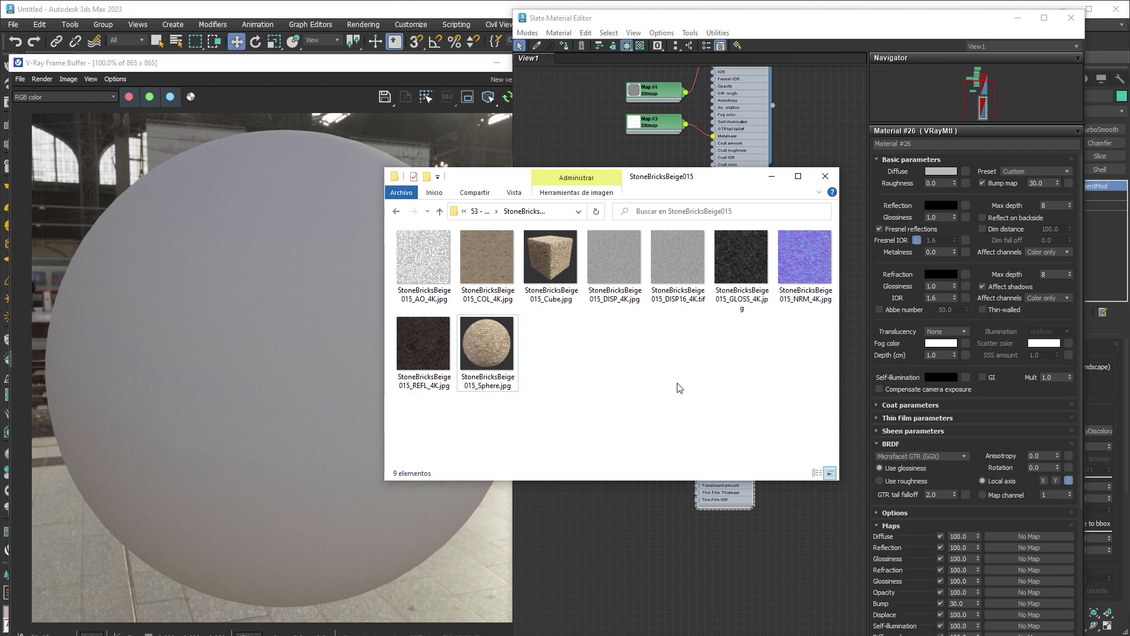
{"action": "left_click", "coordinate": [627, 272]}
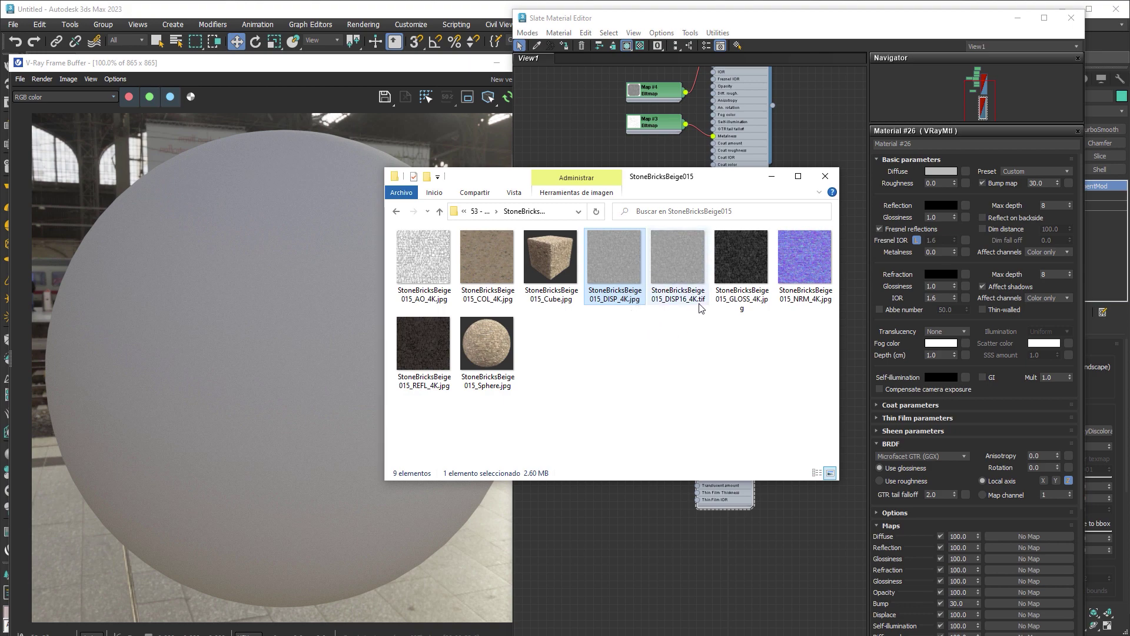
{"action": "key", "text": "Delete"}
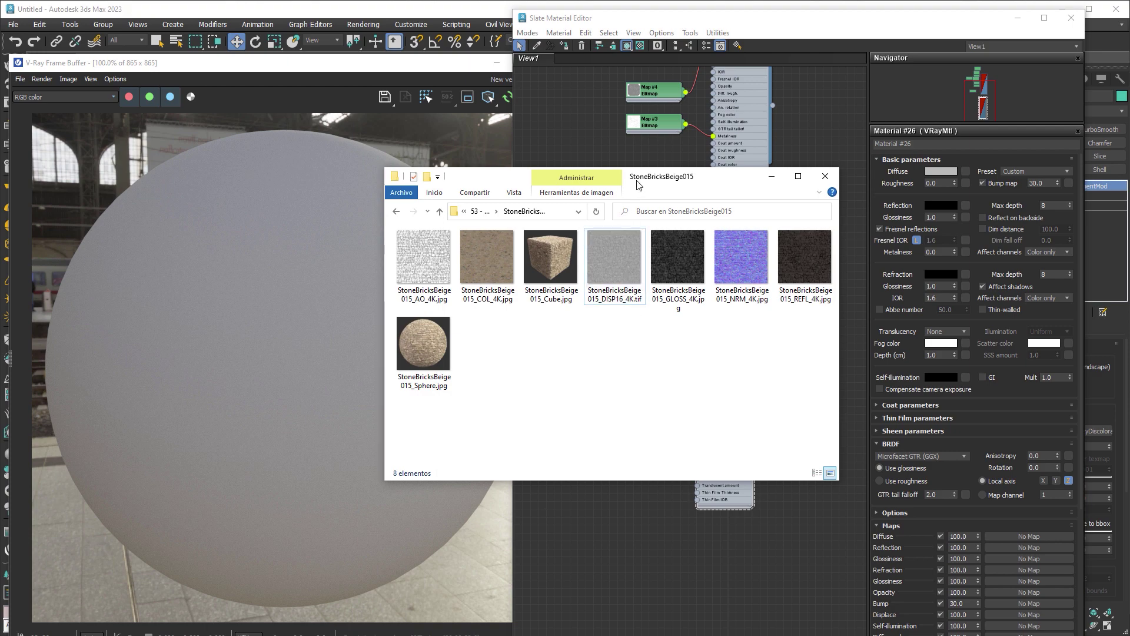
- Add the dropped texture as a bitmap node and centre Material #26 in the view
{"action": "left_click_drag", "start_coordinate": [613, 258], "coordinate": [606, 165]}
{"action": "scroll", "coordinate": [665, 265], "scroll_direction": "up", "scroll_amount": 2}
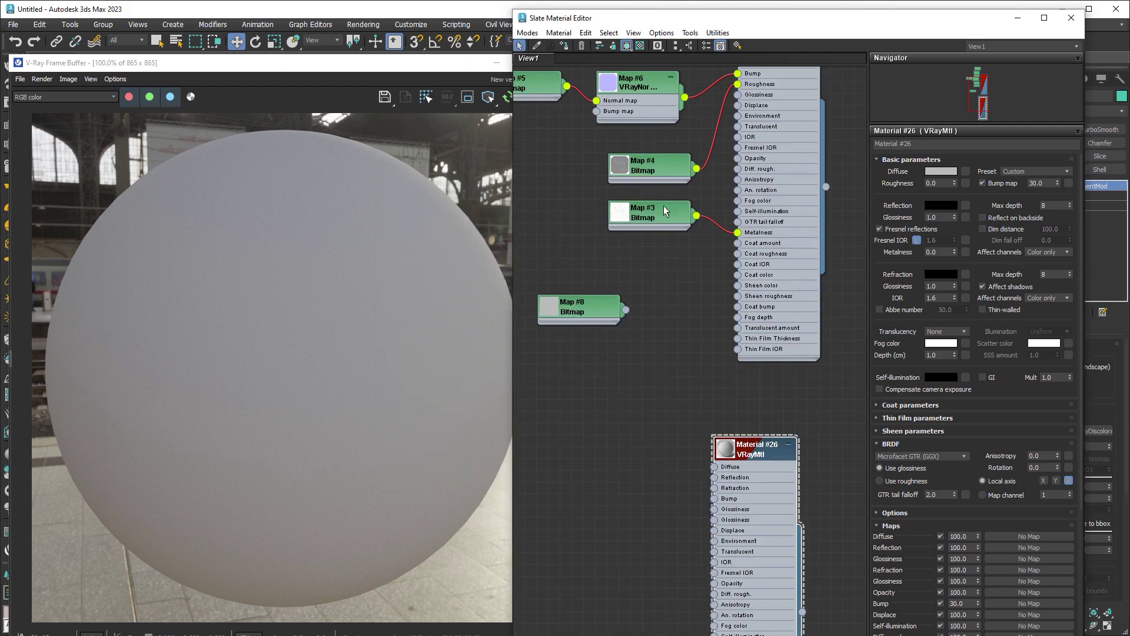
{"action": "middle_click_drag", "start_coordinate": [656, 229], "coordinate": [682, 250]}
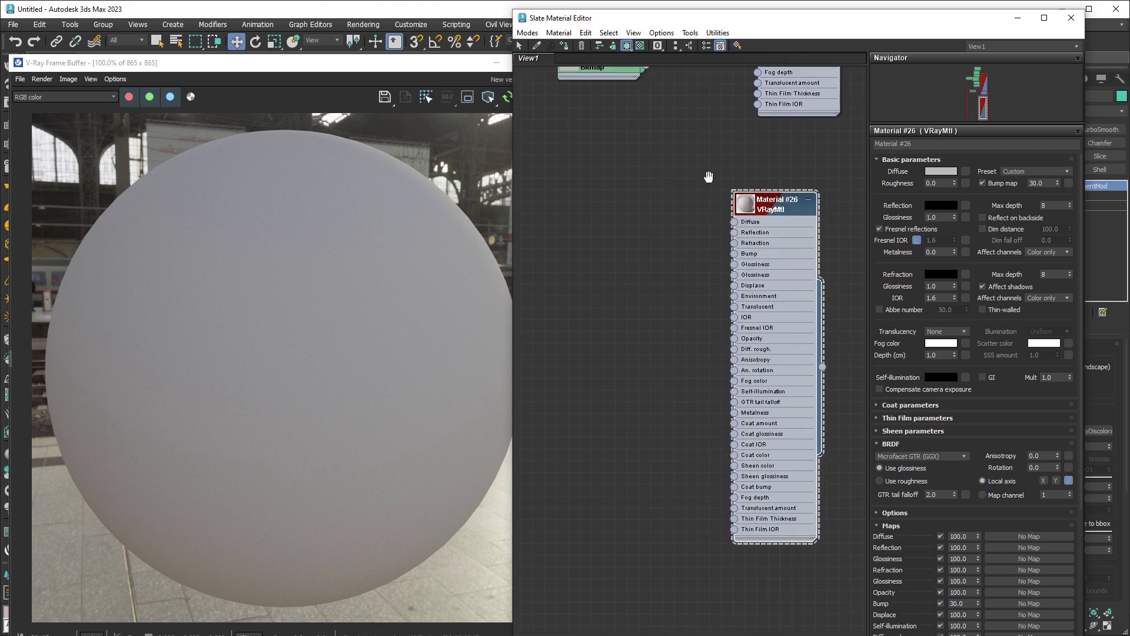
{"action": "scroll", "coordinate": [682, 249], "scroll_direction": "up", "scroll_amount": 1}
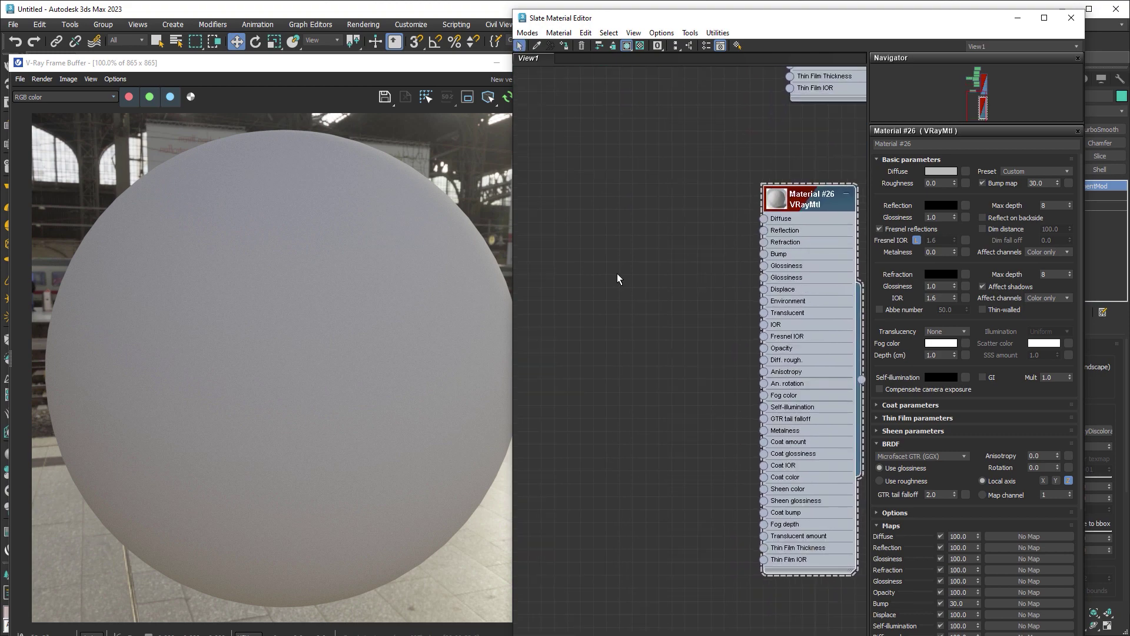
{"action": "scroll", "coordinate": [648, 283], "scroll_direction": "down", "scroll_amount": 1}
{"action": "scroll", "coordinate": [653, 267], "scroll_direction": "down", "scroll_amount": 1}
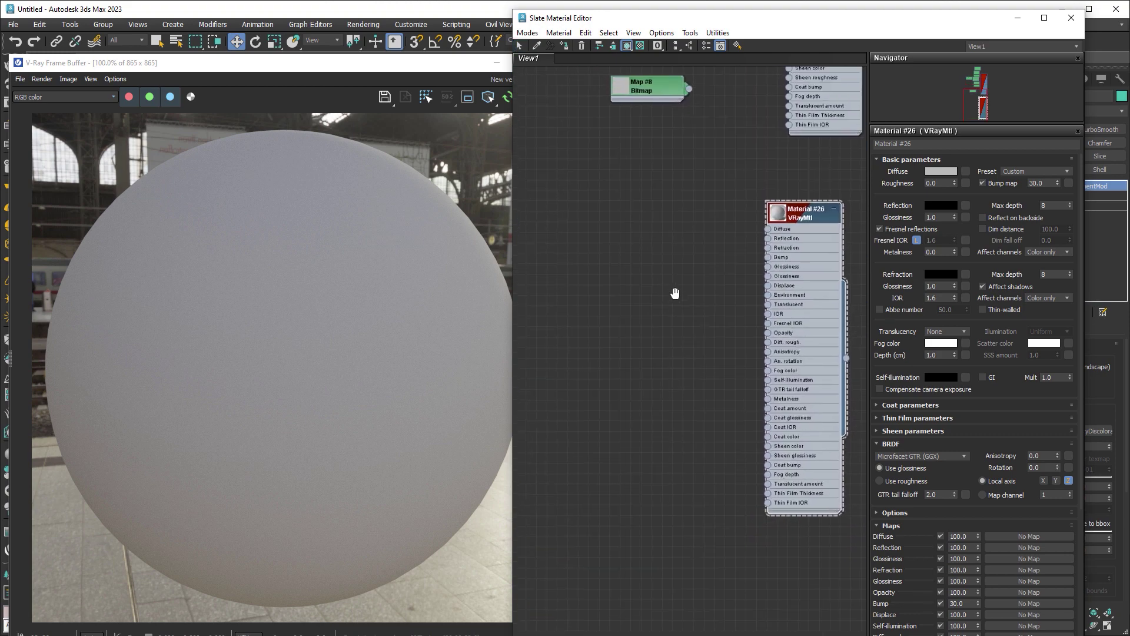
{"action": "scroll", "coordinate": [651, 256], "scroll_direction": "down", "scroll_amount": 1}
- Create VRayBitmap Map #9 with StoneBricksBeige015_COL_4K and wire it to Diffuse
{"action": "right_click", "coordinate": [640, 247]}
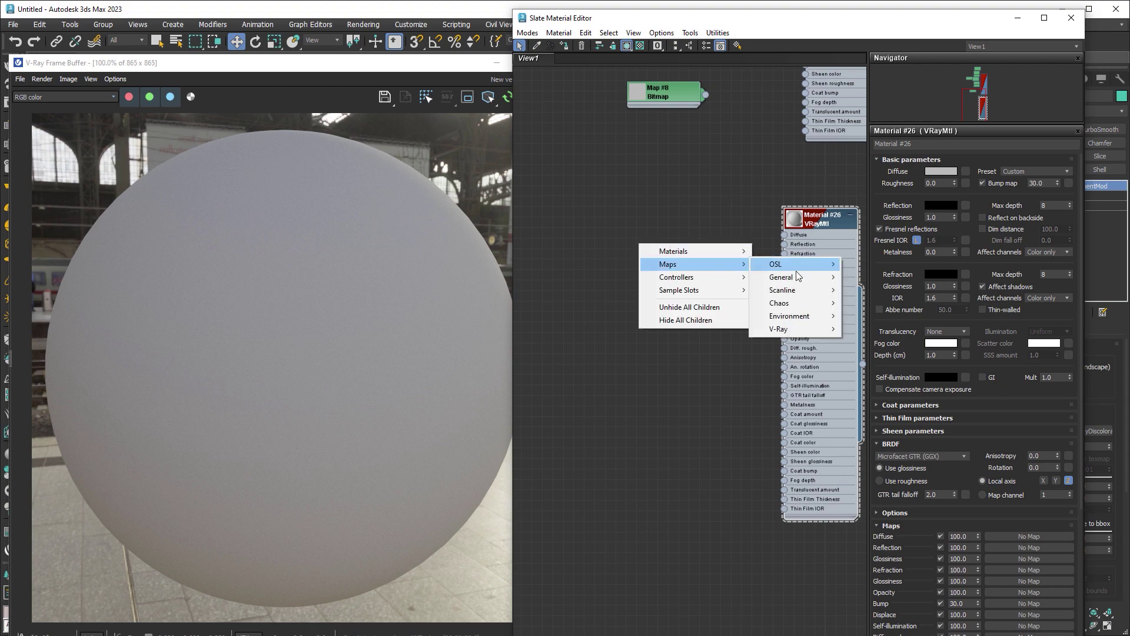
{"action": "mouse_move", "coordinate": [791, 328]}
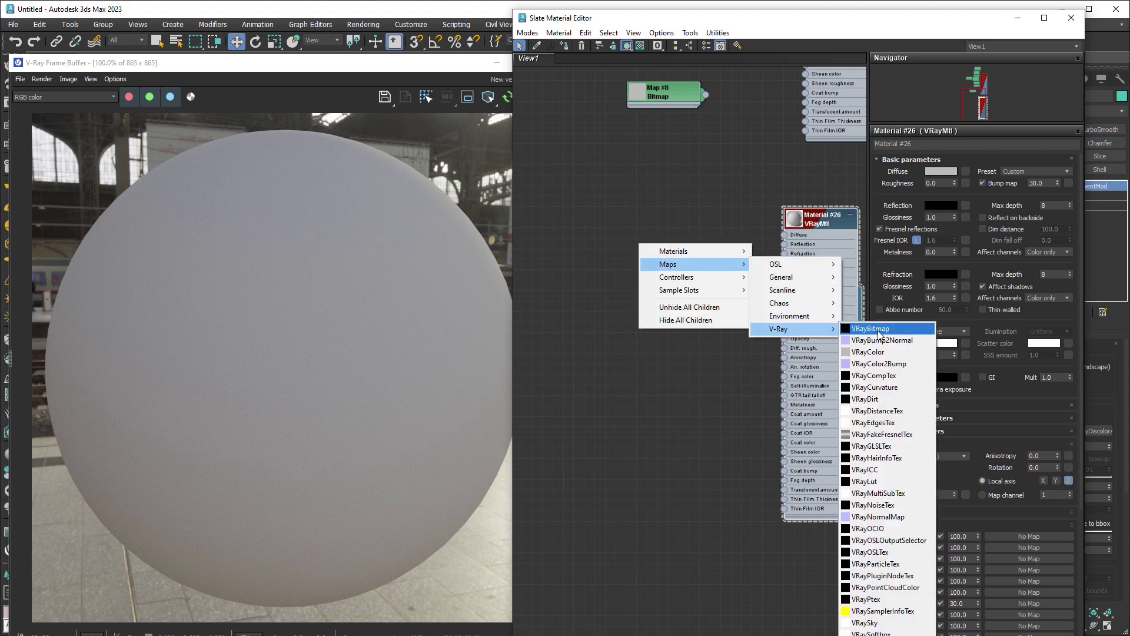
{"action": "left_click", "coordinate": [873, 330]}
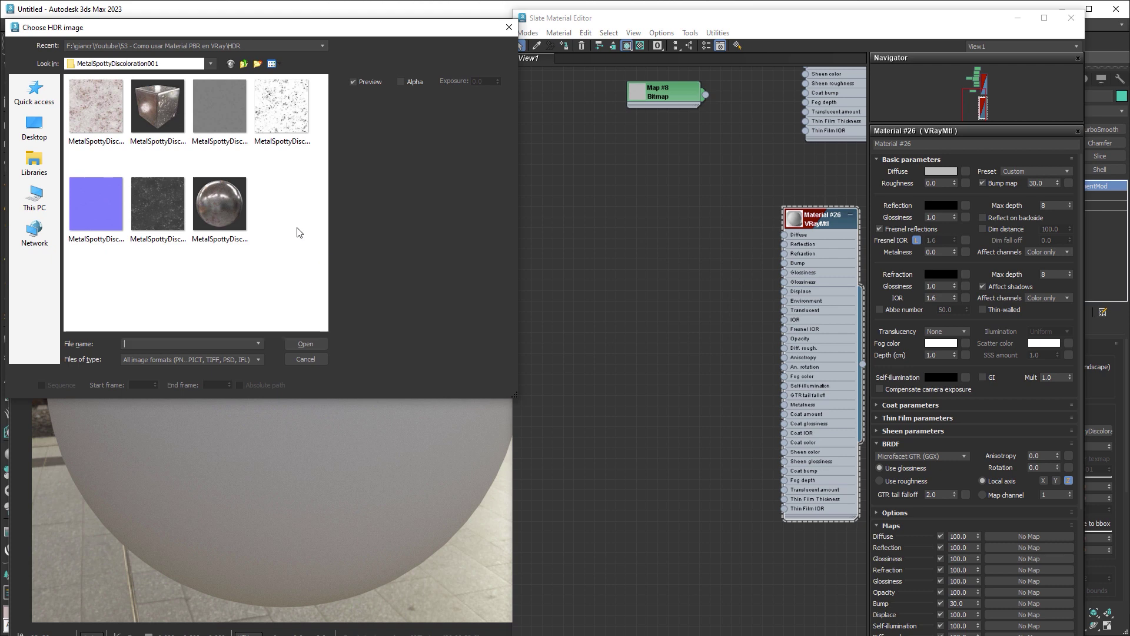
{"action": "left_click", "coordinate": [245, 64]}
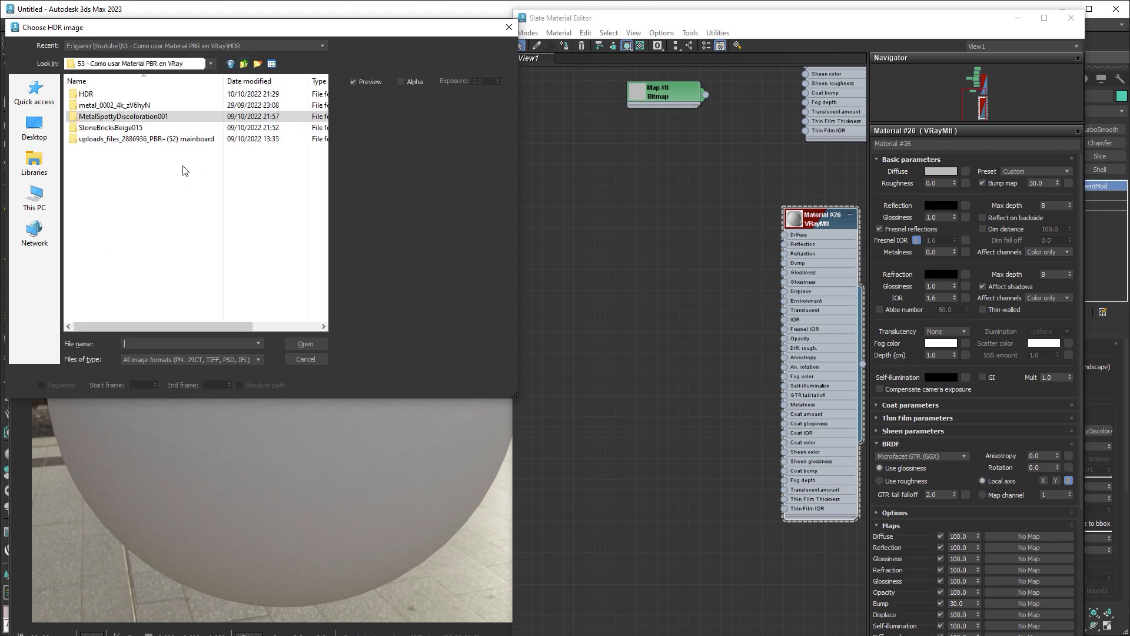
{"action": "double_click", "coordinate": [112, 127]}
{"action": "left_click", "coordinate": [160, 113]}
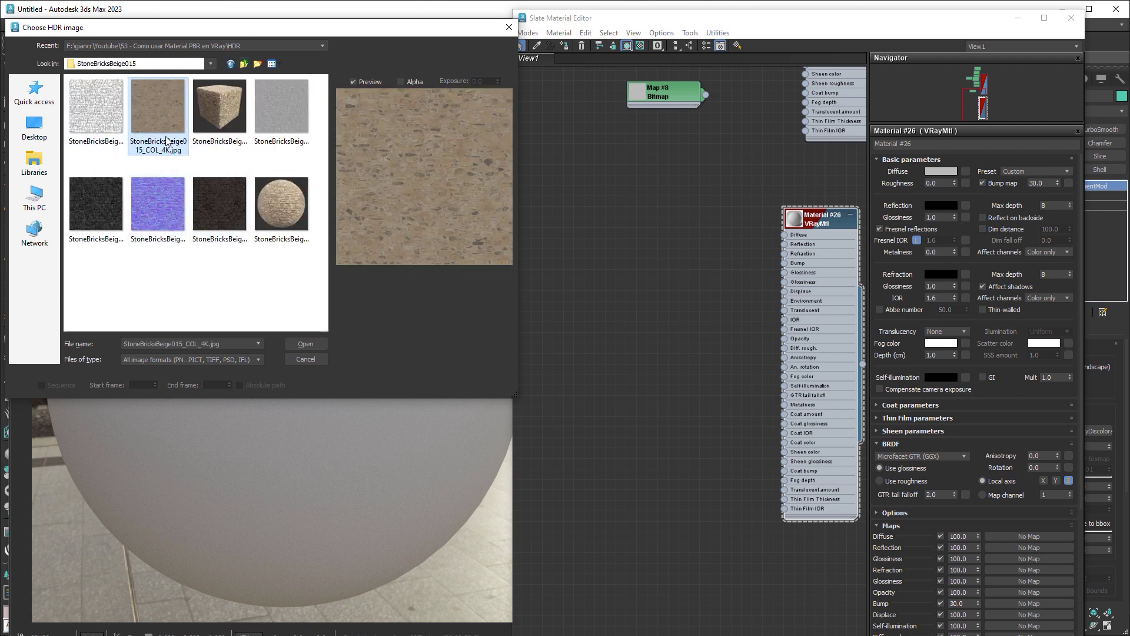
{"action": "left_click", "coordinate": [316, 347]}
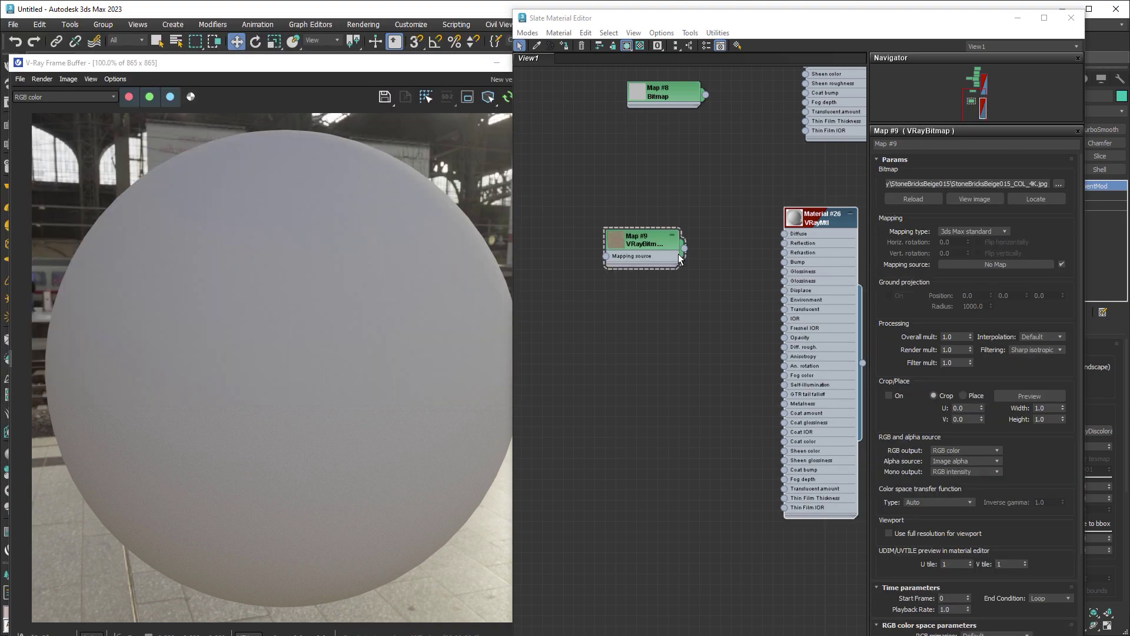
{"action": "left_click_drag", "start_coordinate": [684, 247], "coordinate": [784, 234]}
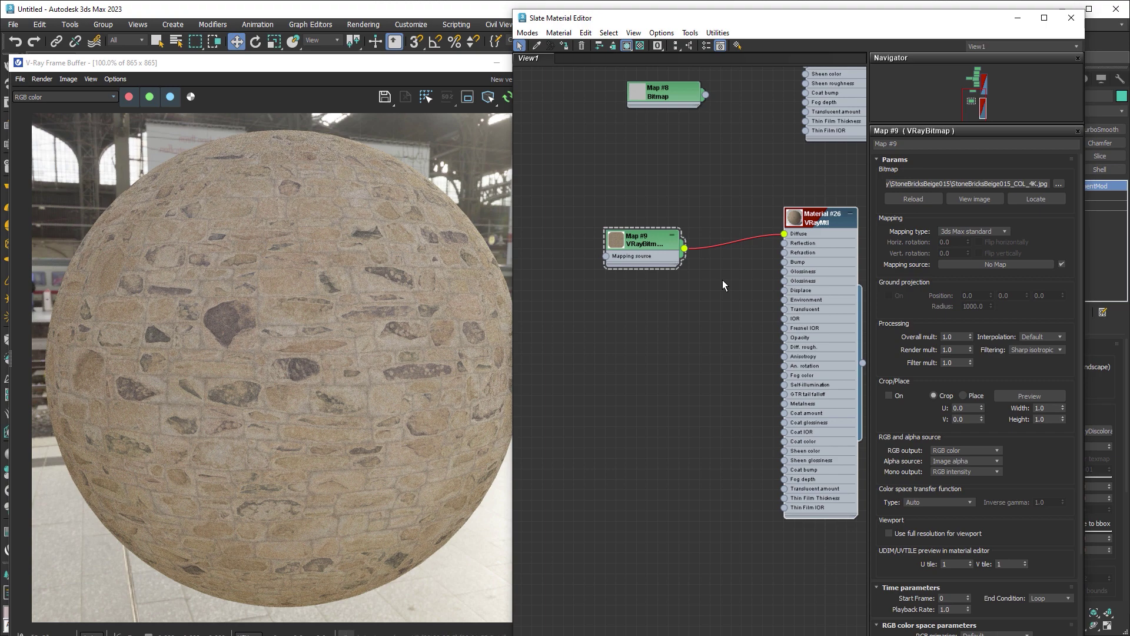
- Create VRayBitmap Map #10 loaded with StoneBricksBeige015_GLOSS_4K
{"action": "right_click", "coordinate": [650, 305]}
{"action": "mouse_move", "coordinate": [697, 325]}
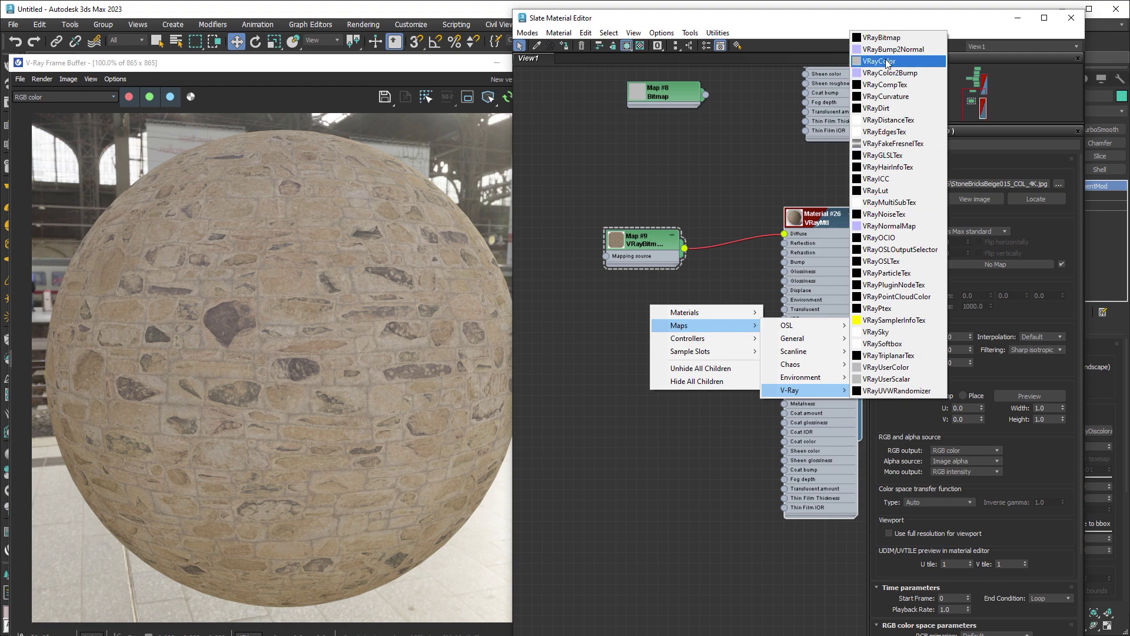
{"action": "left_click", "coordinate": [887, 45]}
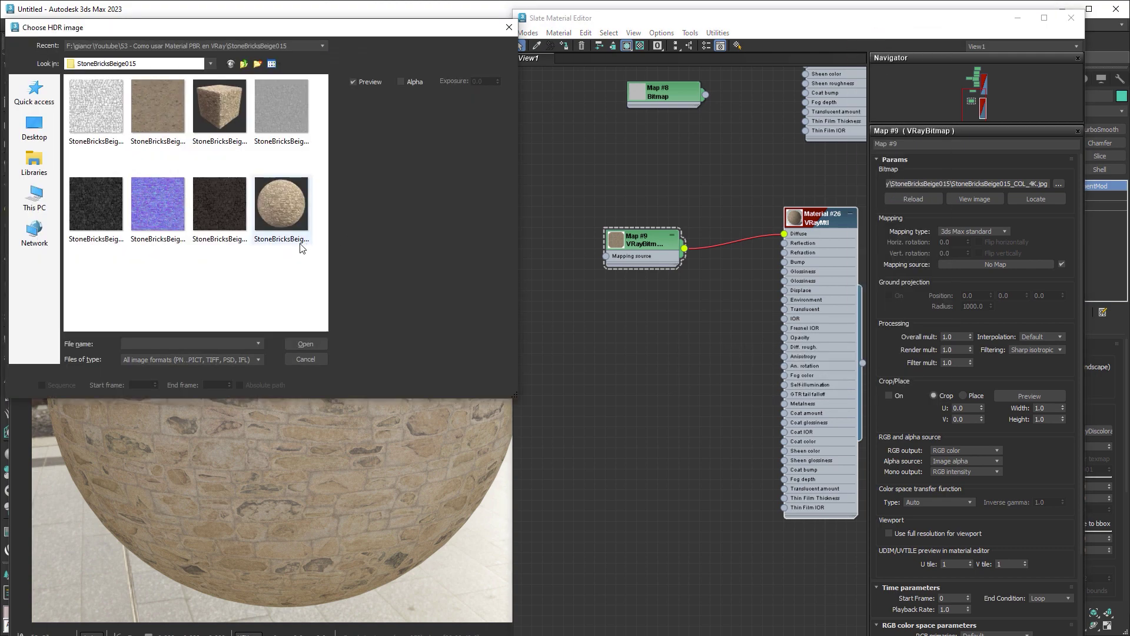
{"action": "left_click", "coordinate": [105, 213]}
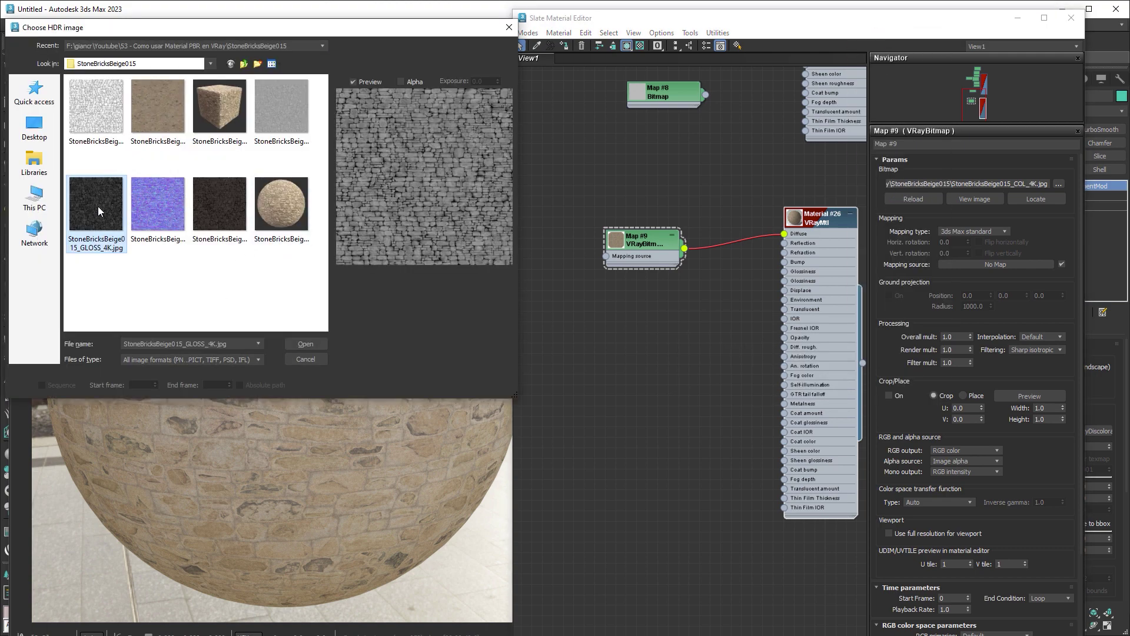
{"action": "left_click", "coordinate": [305, 344]}
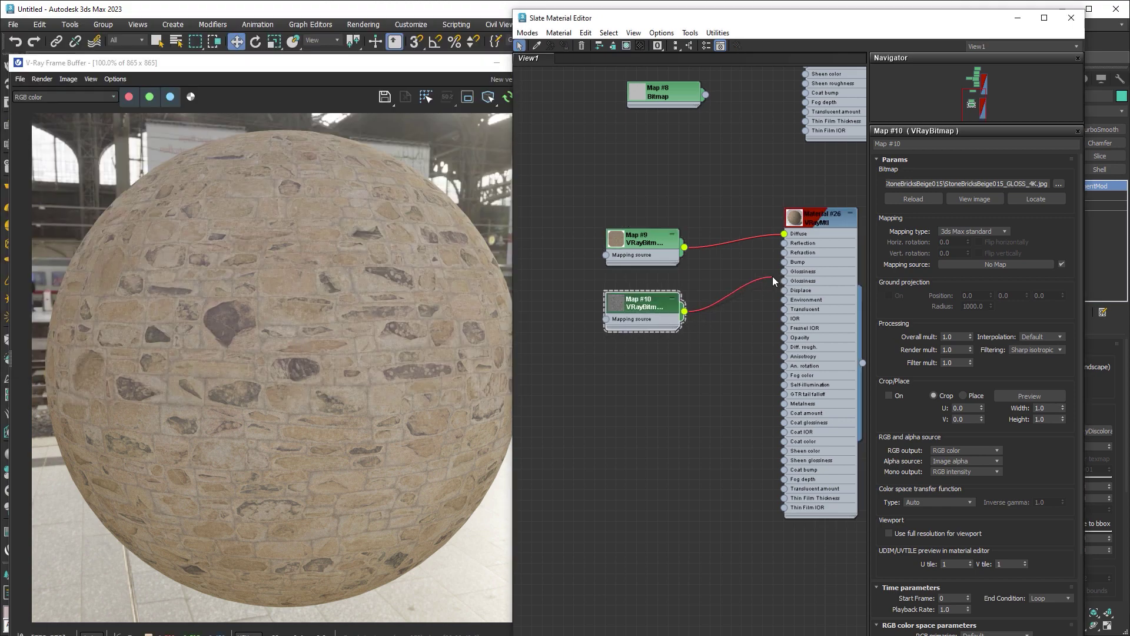
- Wire Map #10 to Glossiness and set Material #26's reflection colour to light grey
{"action": "left_click_drag", "start_coordinate": [772, 277], "coordinate": [784, 271]}
{"action": "double_click", "coordinate": [857, 234]}
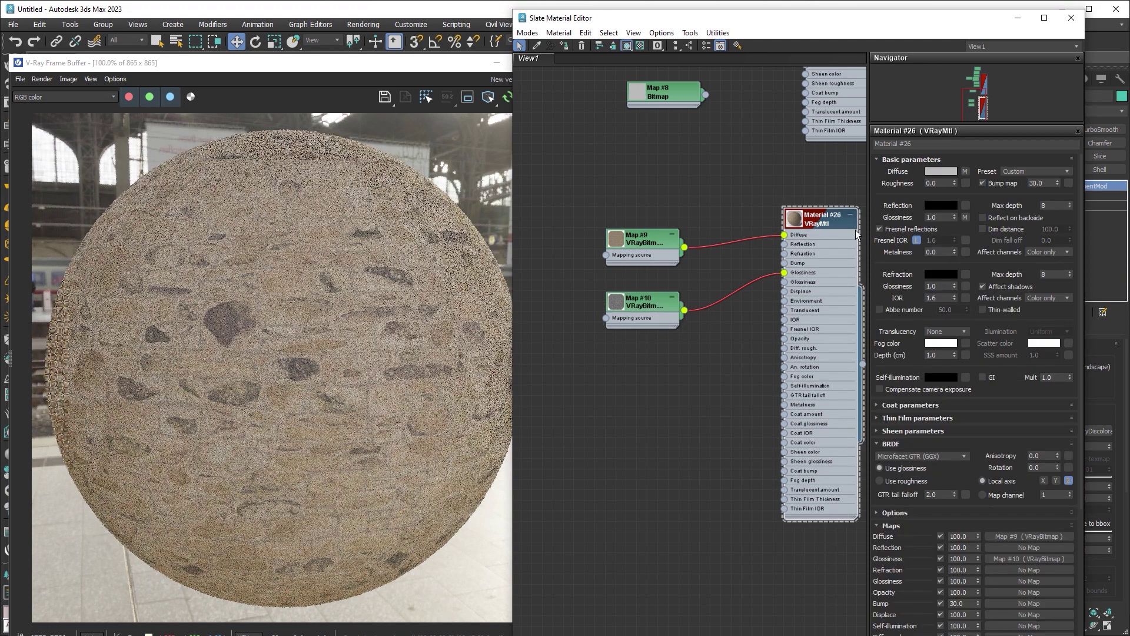
{"action": "left_click", "coordinate": [942, 205]}
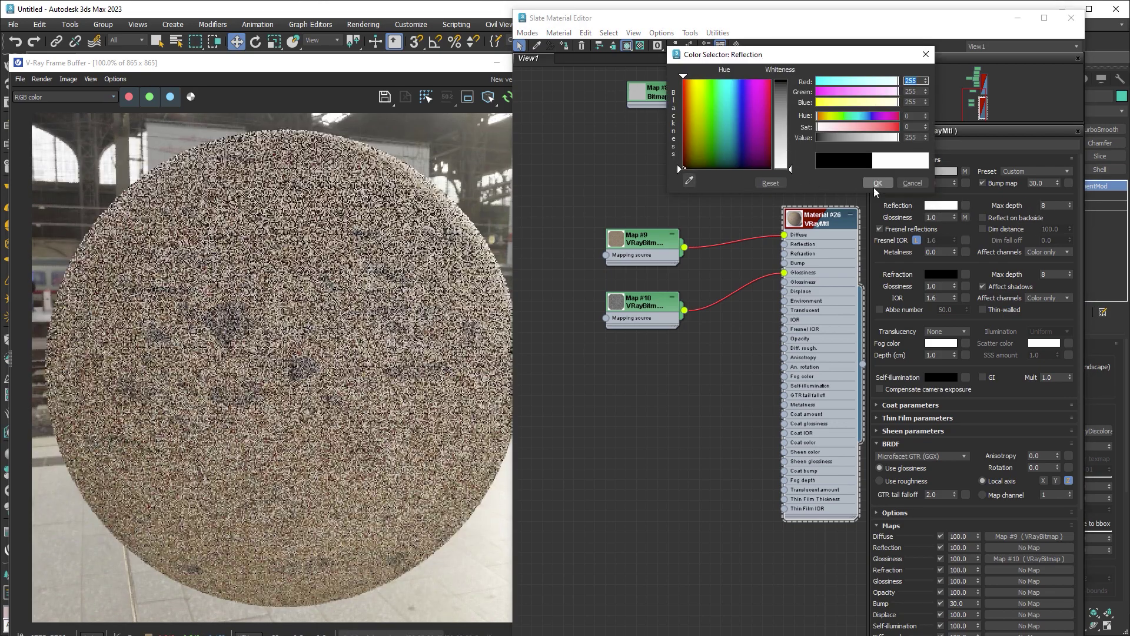
{"action": "left_click", "coordinate": [877, 183]}
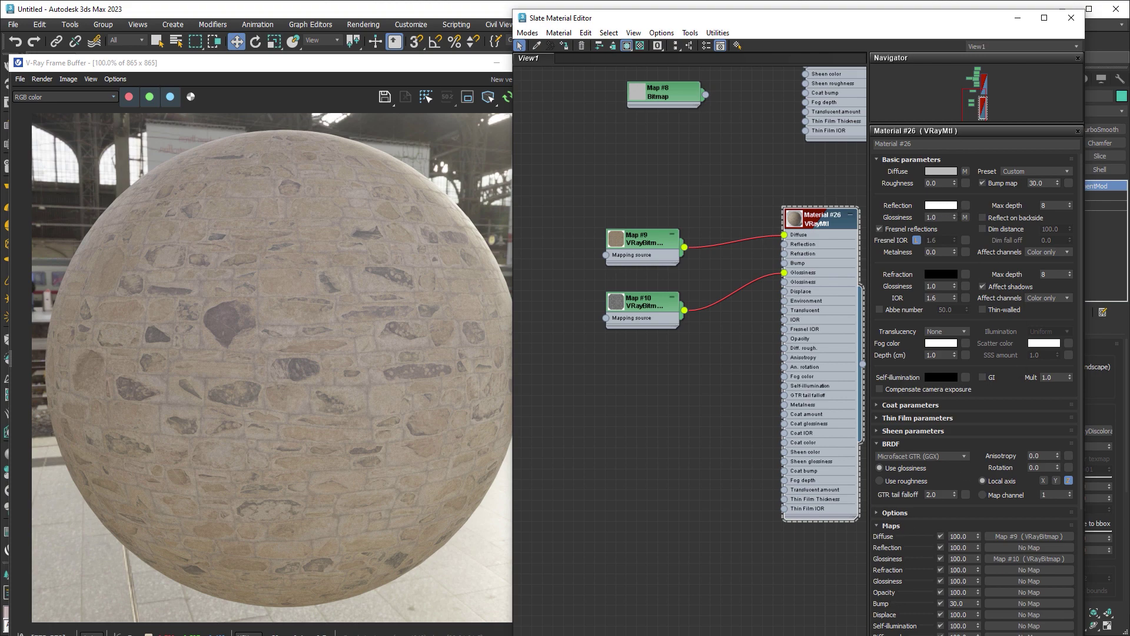
{"action": "key", "text": "alt+Tab"}
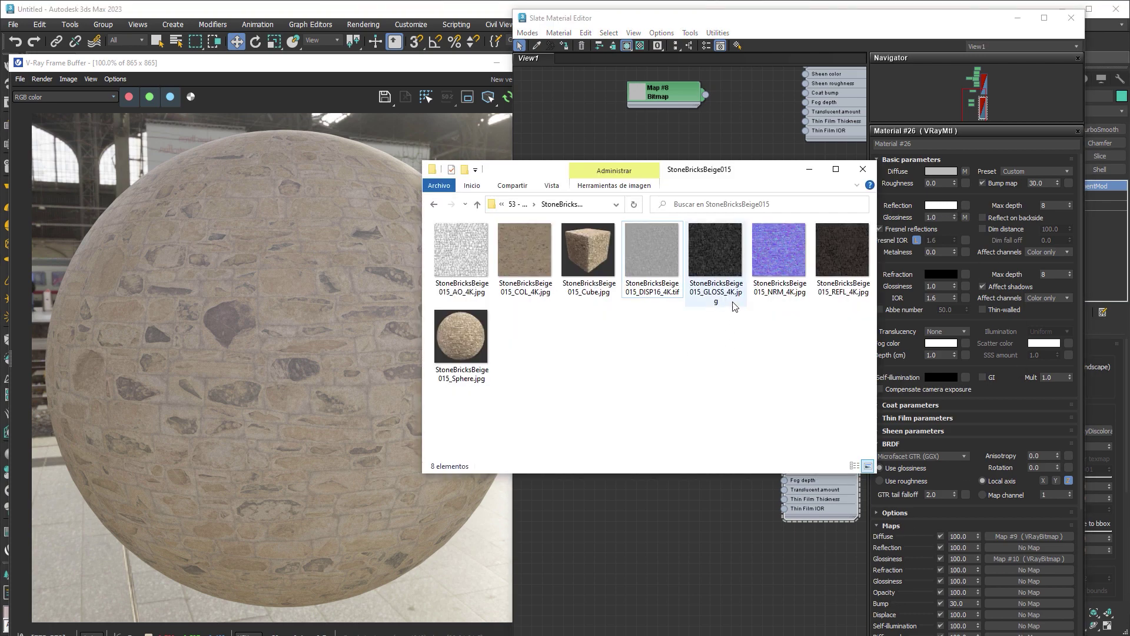
- Create VRayBitmap node Map #11 holding StoneBricksBeige015_DISP16_4K.tif in the Slate graph
{"action": "left_click", "coordinate": [847, 278]}
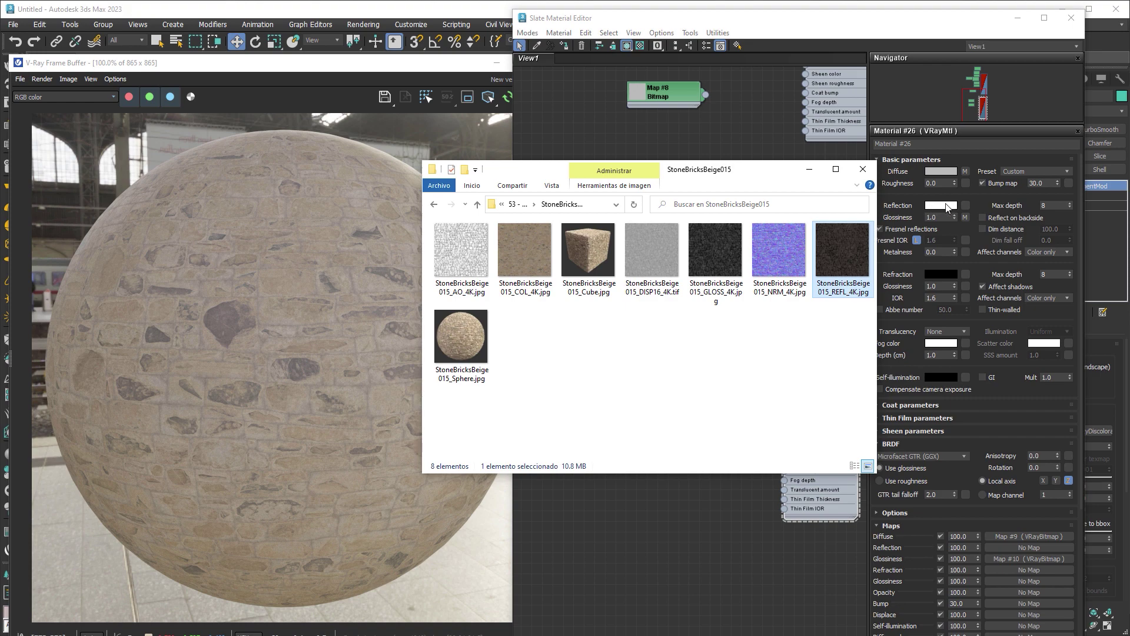
{"action": "left_click", "coordinate": [938, 29]}
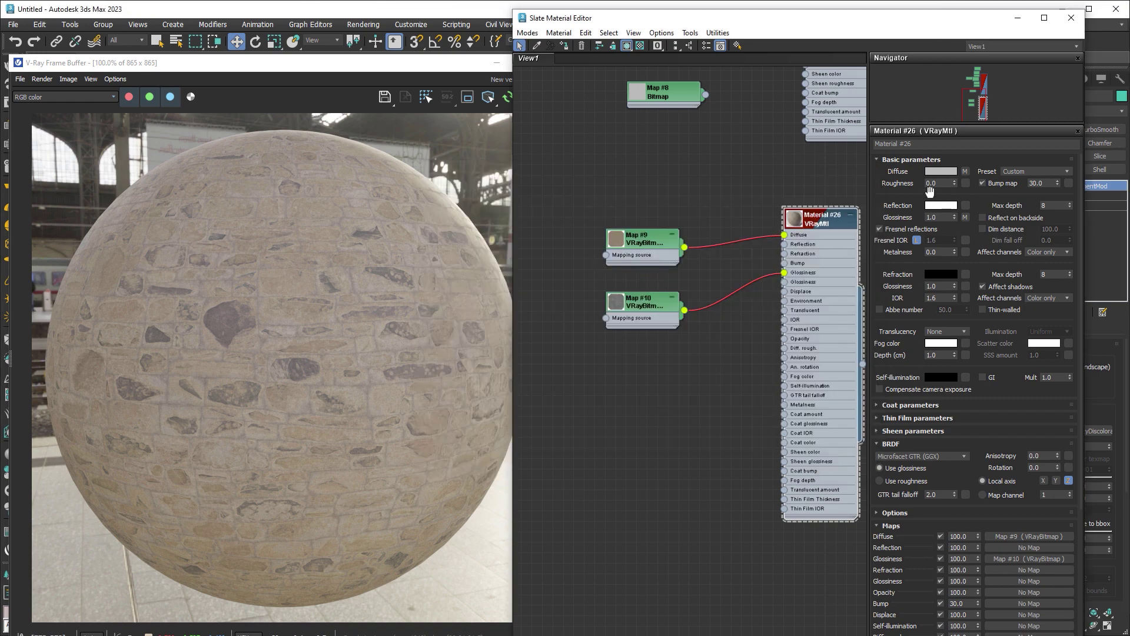
{"action": "right_click", "coordinate": [636, 402]}
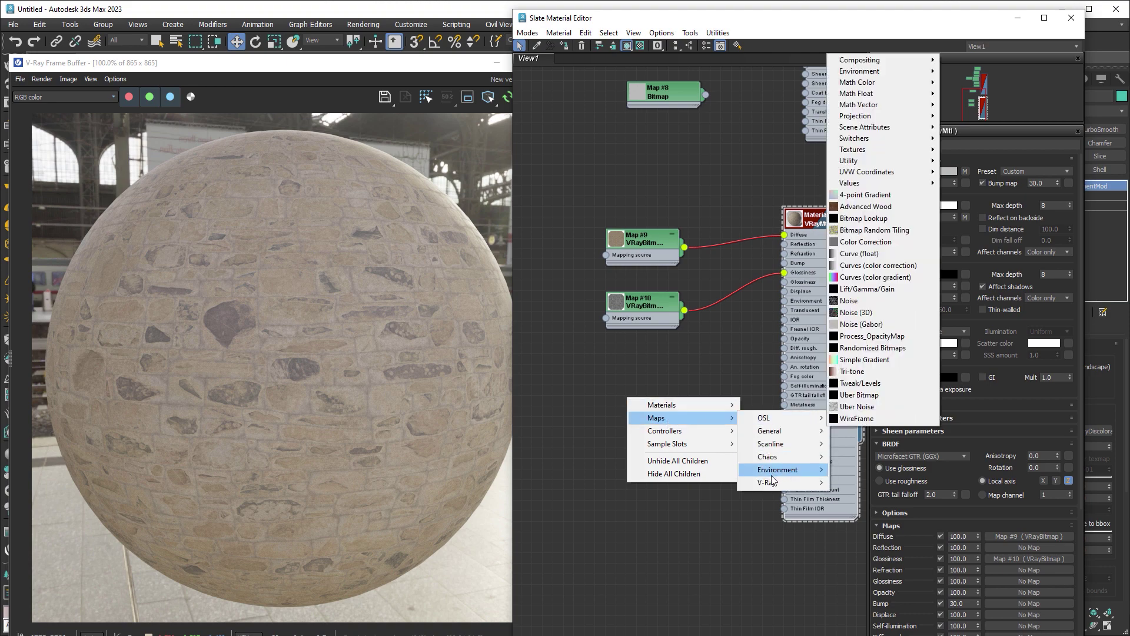
{"action": "mouse_move", "coordinate": [766, 482]}
{"action": "left_click", "coordinate": [853, 154]}
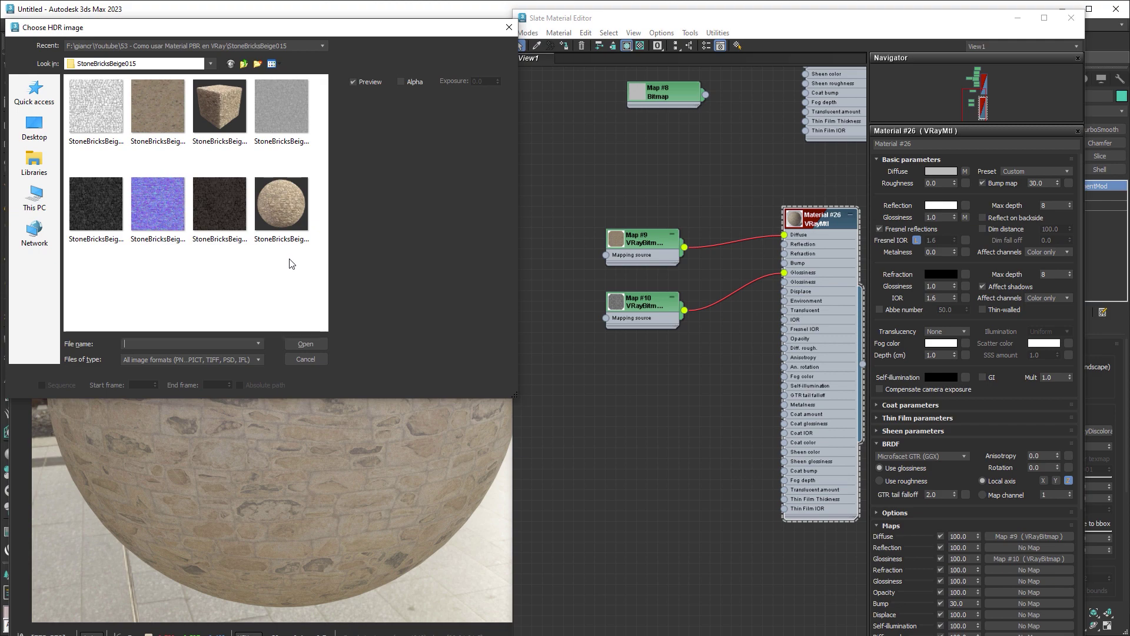
{"action": "left_click", "coordinate": [284, 120]}
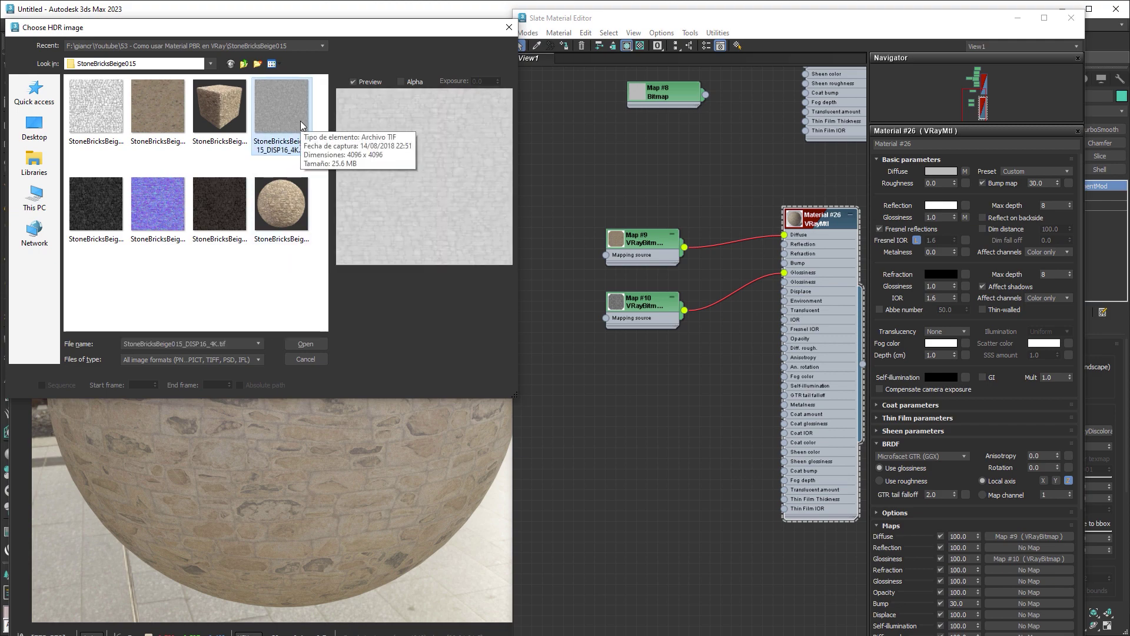
{"action": "left_click", "coordinate": [305, 344]}
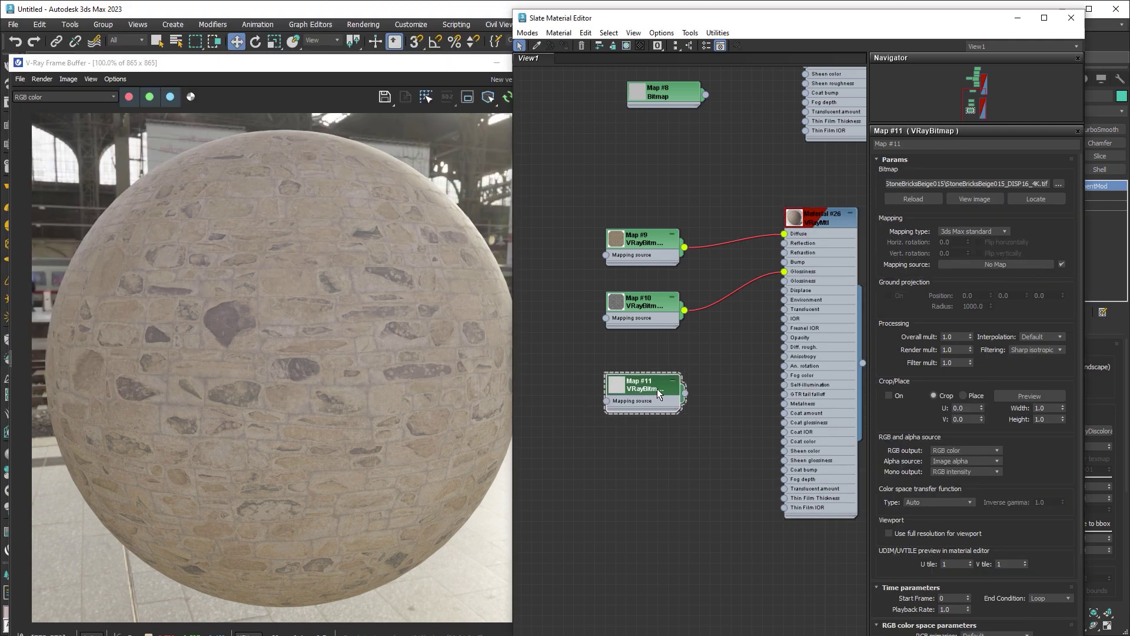
{"action": "left_click_drag", "start_coordinate": [657, 390], "coordinate": [660, 387]}
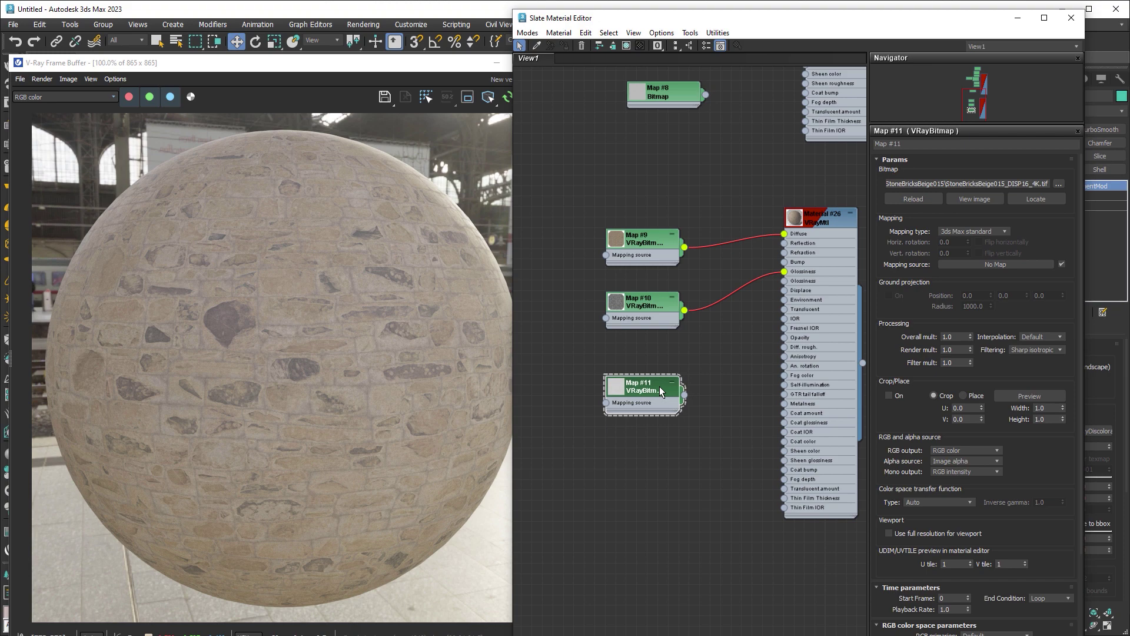
{"action": "left_click_drag", "start_coordinate": [817, 25], "coordinate": [718, 23]}
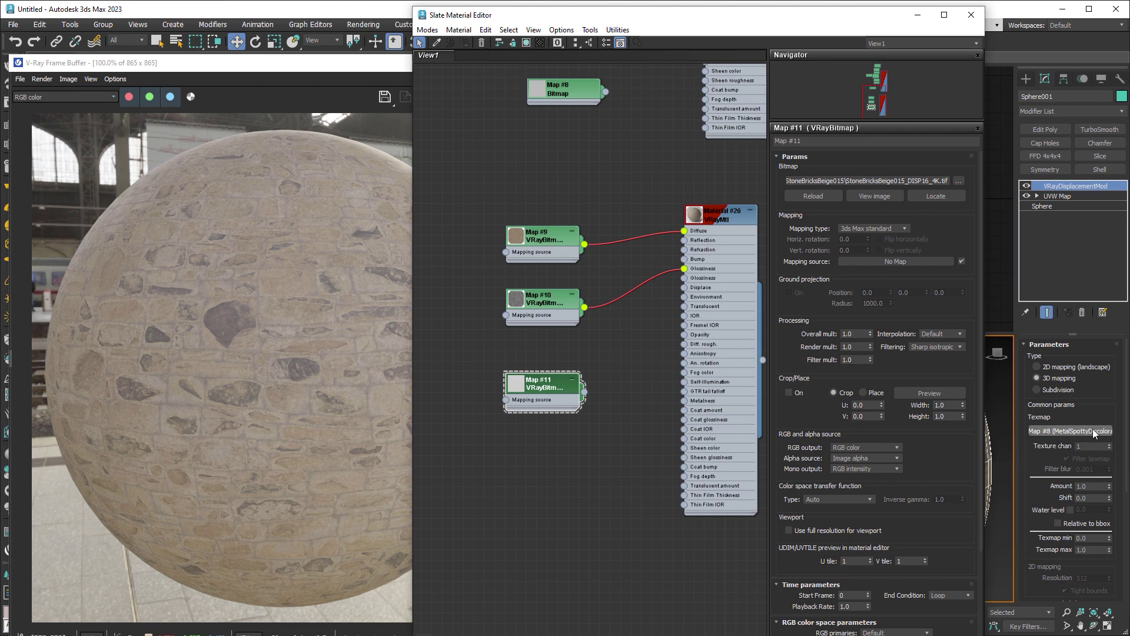
- Clear the modifier's old texture, wire Map #11 into Displace, and use the object's material
{"action": "right_click", "coordinate": [1075, 429]}
{"action": "left_click", "coordinate": [1029, 463]}
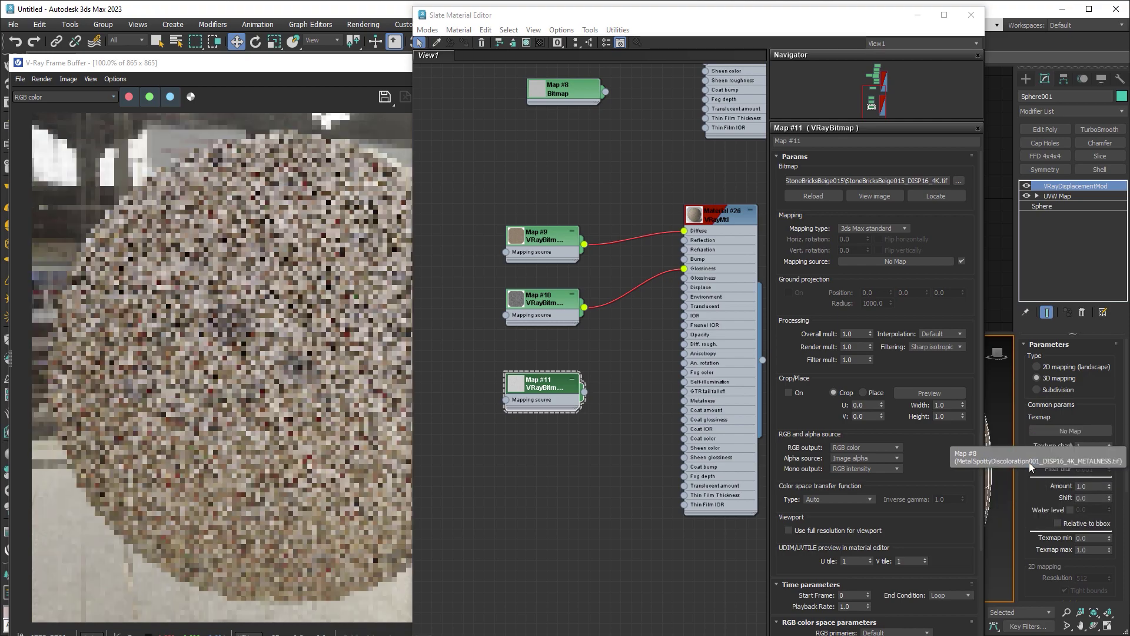
{"action": "mouse_move", "coordinate": [584, 391]}
{"action": "left_mouse_down"}
{"action": "mouse_move", "coordinate": [640, 386]}
{"action": "mouse_move", "coordinate": [684, 287]}
{"action": "left_mouse_up"}
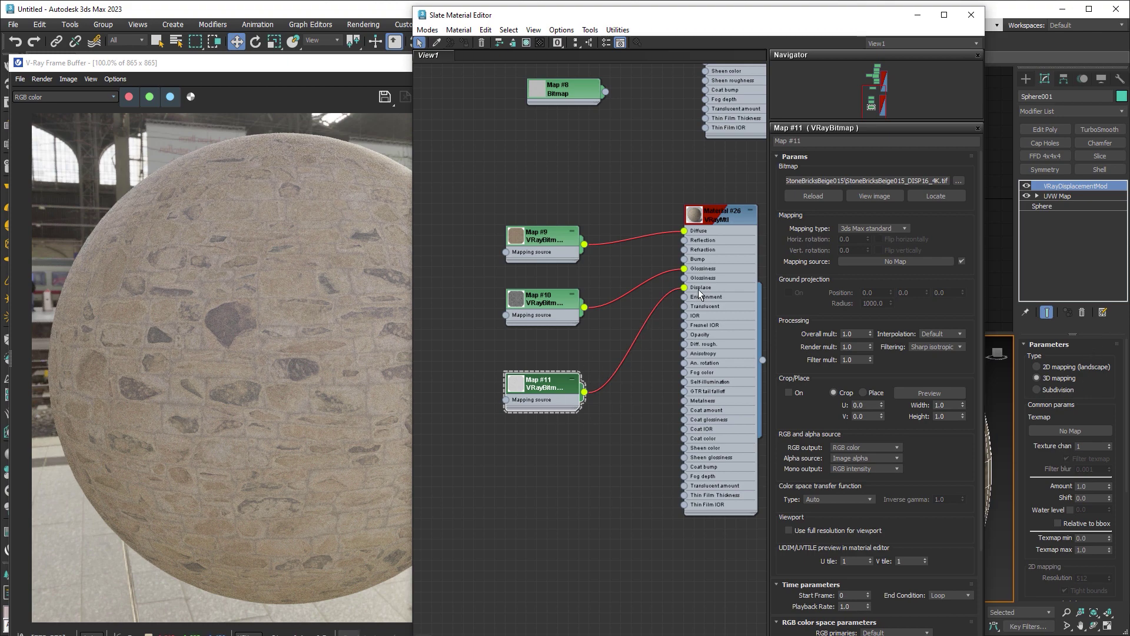
{"action": "left_click_drag", "start_coordinate": [1127, 411], "coordinate": [1128, 506]}
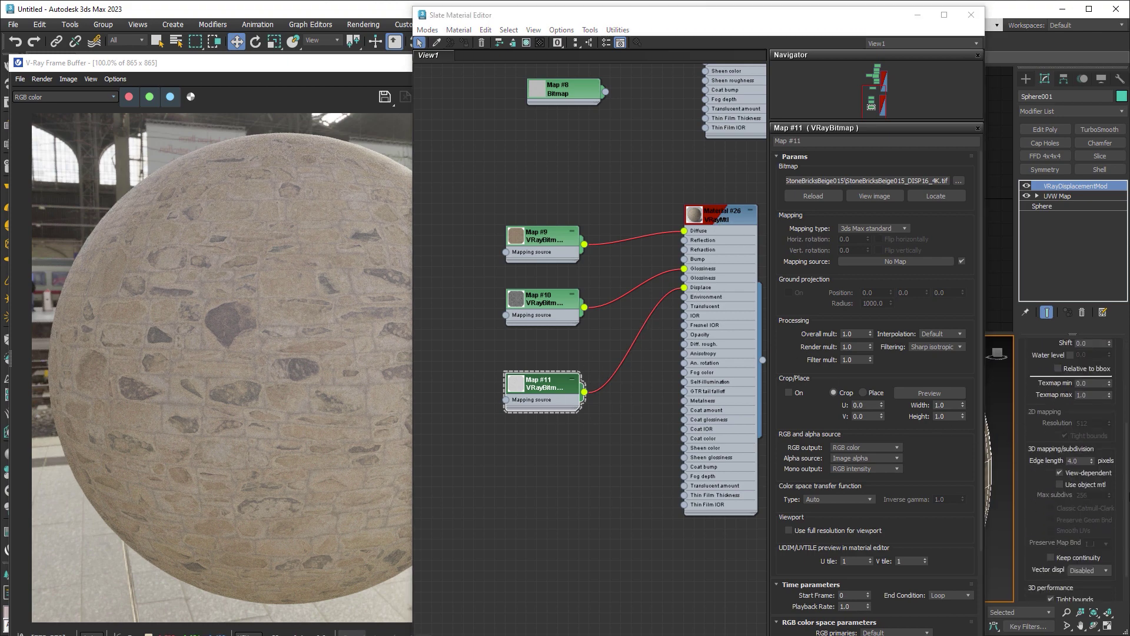
{"action": "left_click", "coordinate": [1070, 465]}
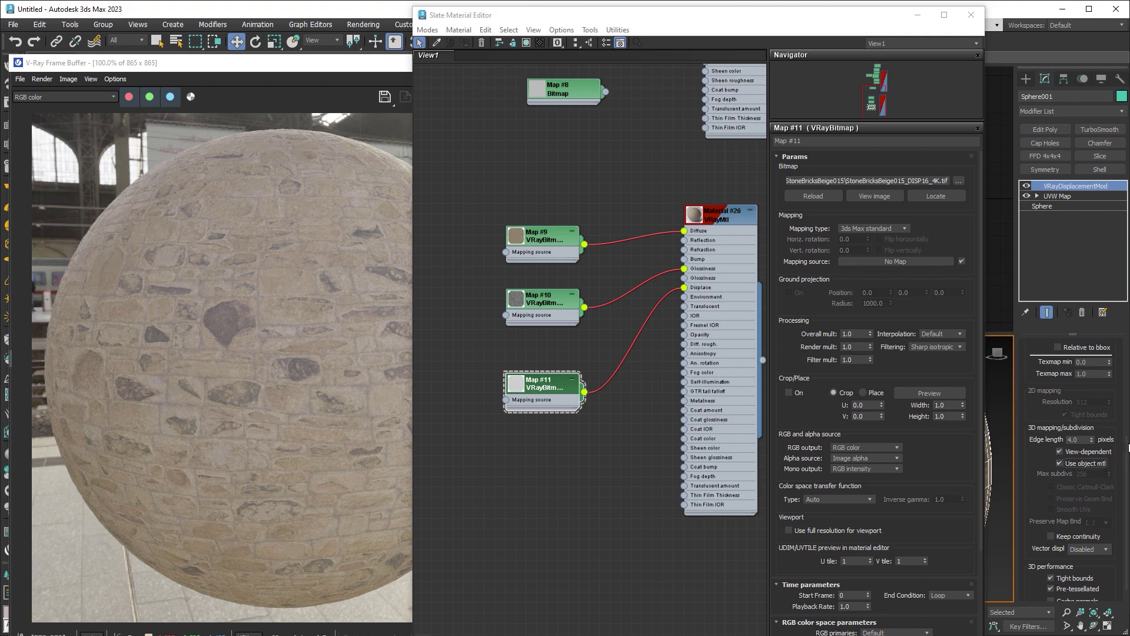
{"action": "left_click_drag", "start_coordinate": [1127, 453], "coordinate": [1126, 357]}
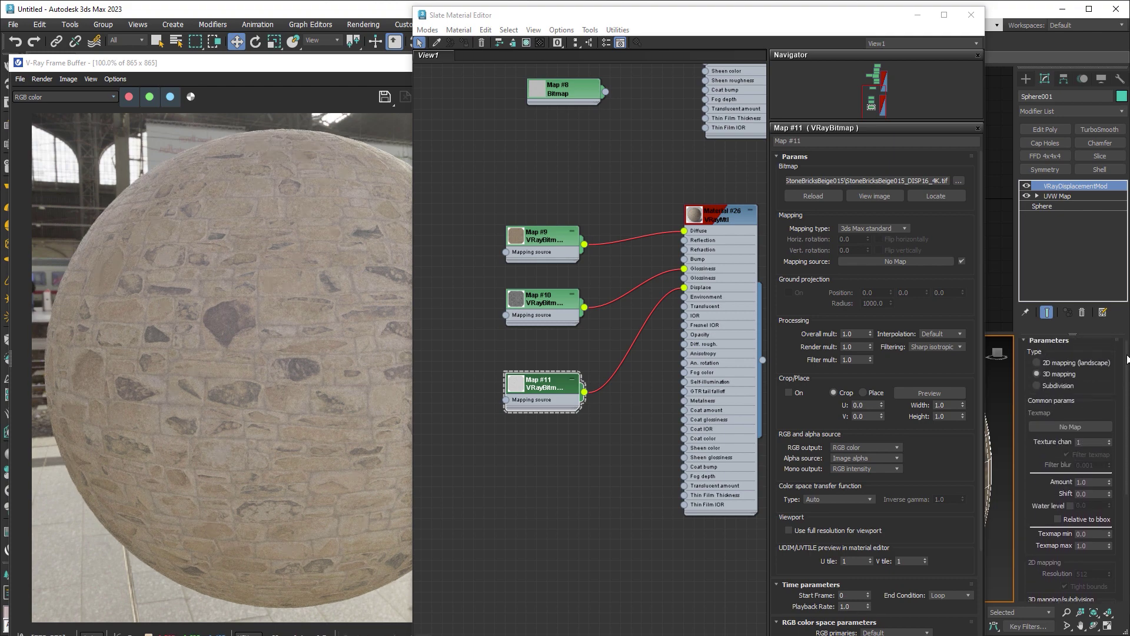
- Set the VRayDisplacementMod amount to 10 and shift to -5
{"action": "double_click", "coordinate": [1092, 480]}
{"action": "type", "text": "10"}
{"action": "key", "text": "Return"}
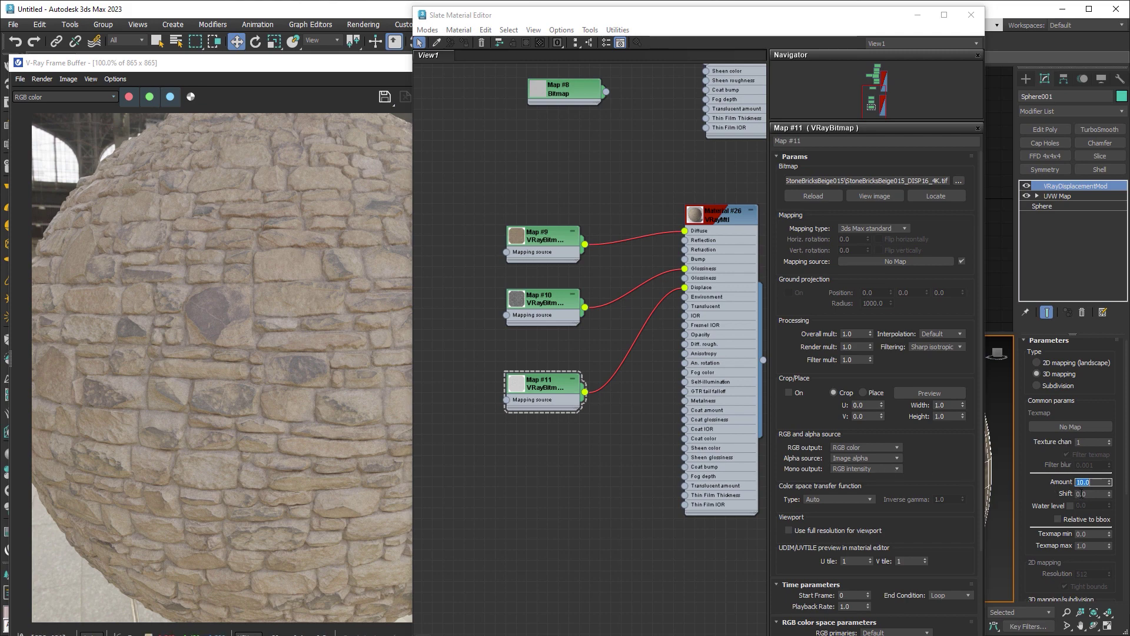
{"action": "key", "text": "Tab"}
{"action": "type", "text": "-5"}
{"action": "key", "text": "Return"}
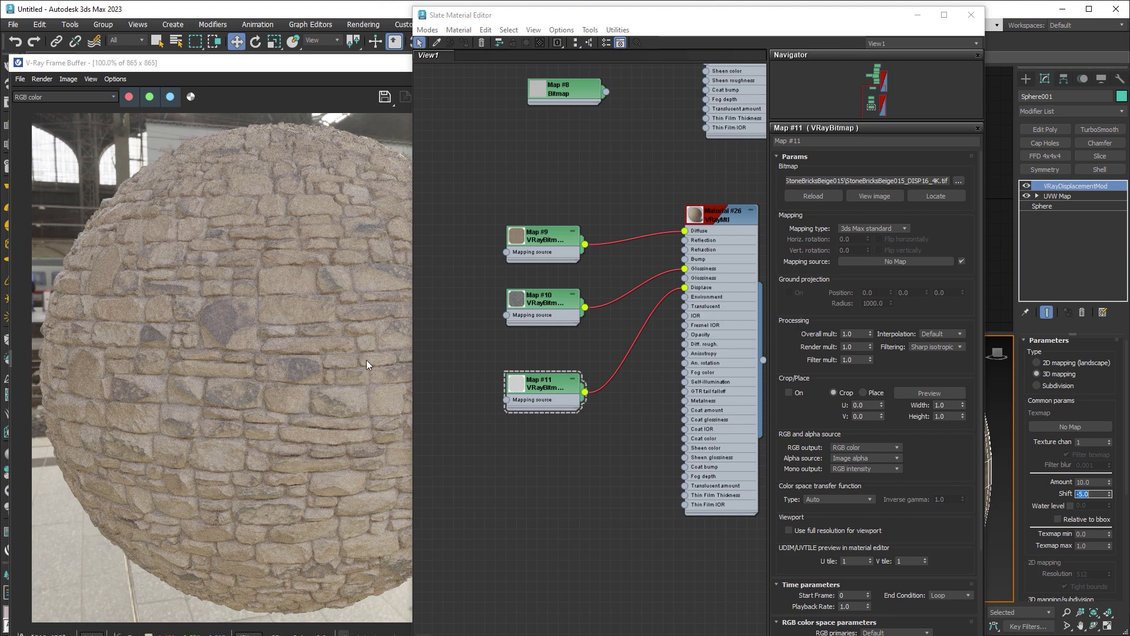
{"action": "middle_click_drag", "start_coordinate": [626, 182], "coordinate": [606, 452]}
- Instance the garden HDR Map #1 into dome light VRayLight001's texture map slot
{"action": "left_click", "coordinate": [596, 144]}
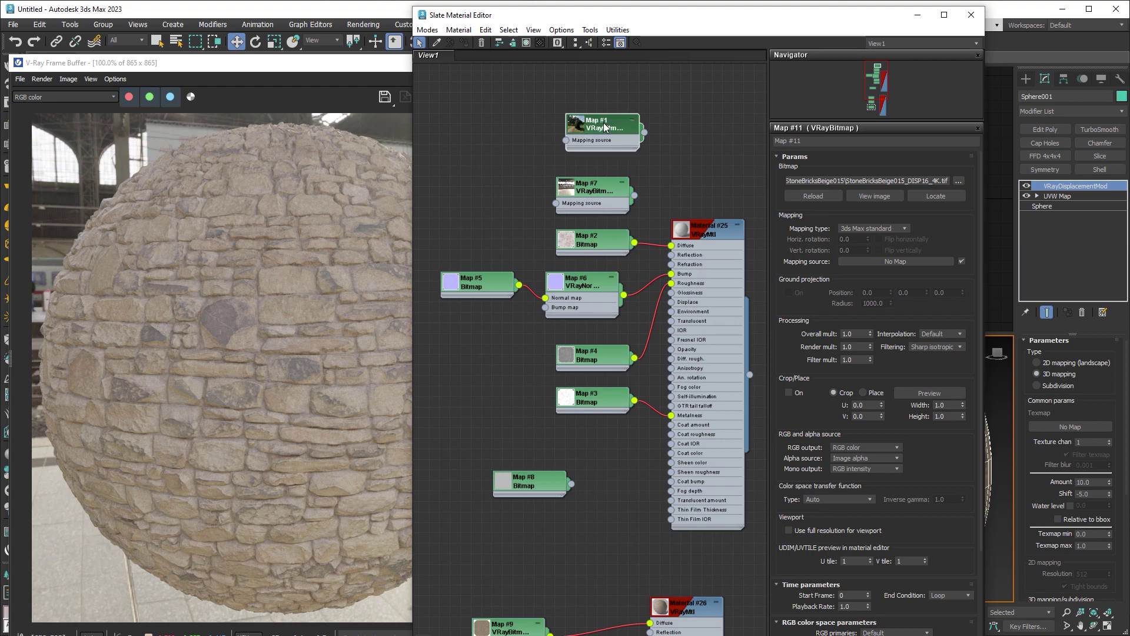
{"action": "left_click", "coordinate": [176, 41]}
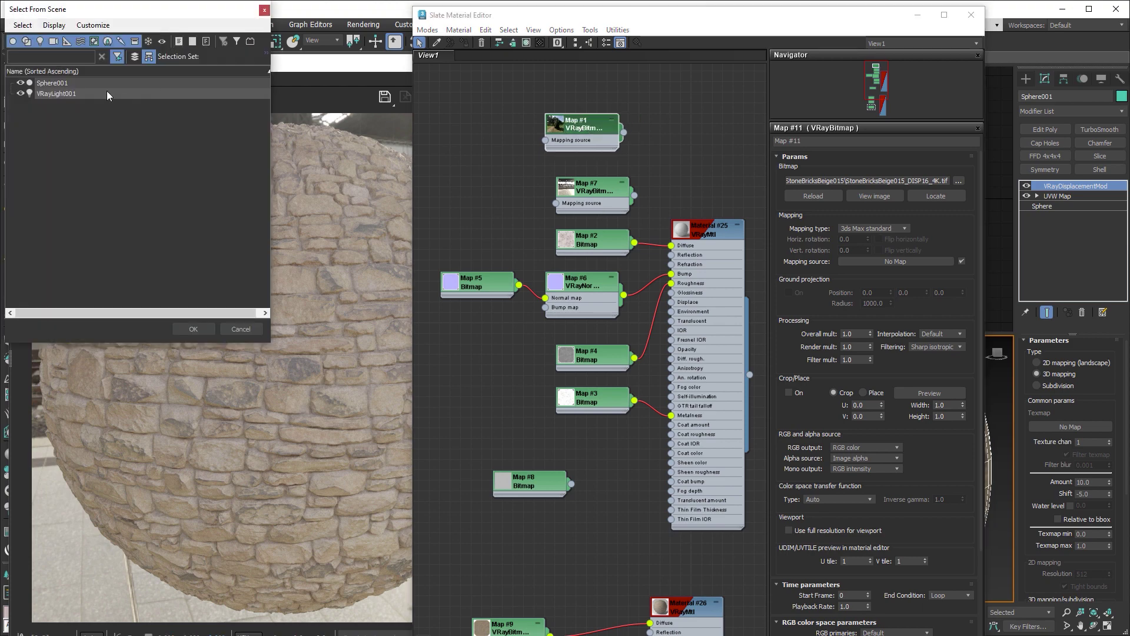
{"action": "left_click", "coordinate": [58, 94]}
{"action": "left_click", "coordinate": [193, 328]}
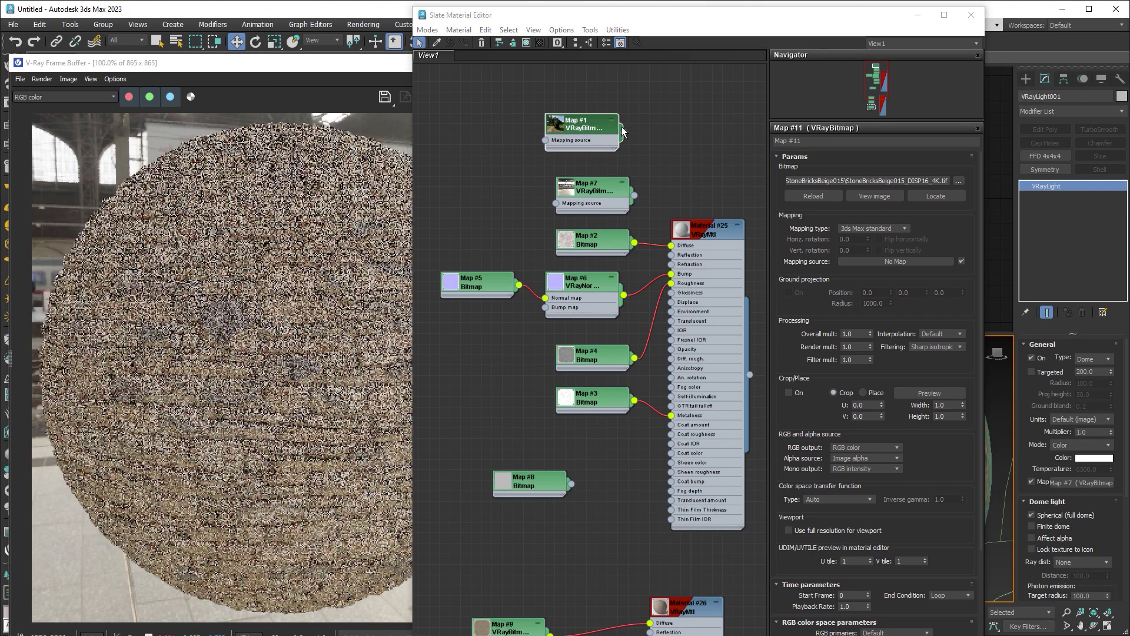
{"action": "left_click_drag", "start_coordinate": [624, 133], "coordinate": [1066, 483]}
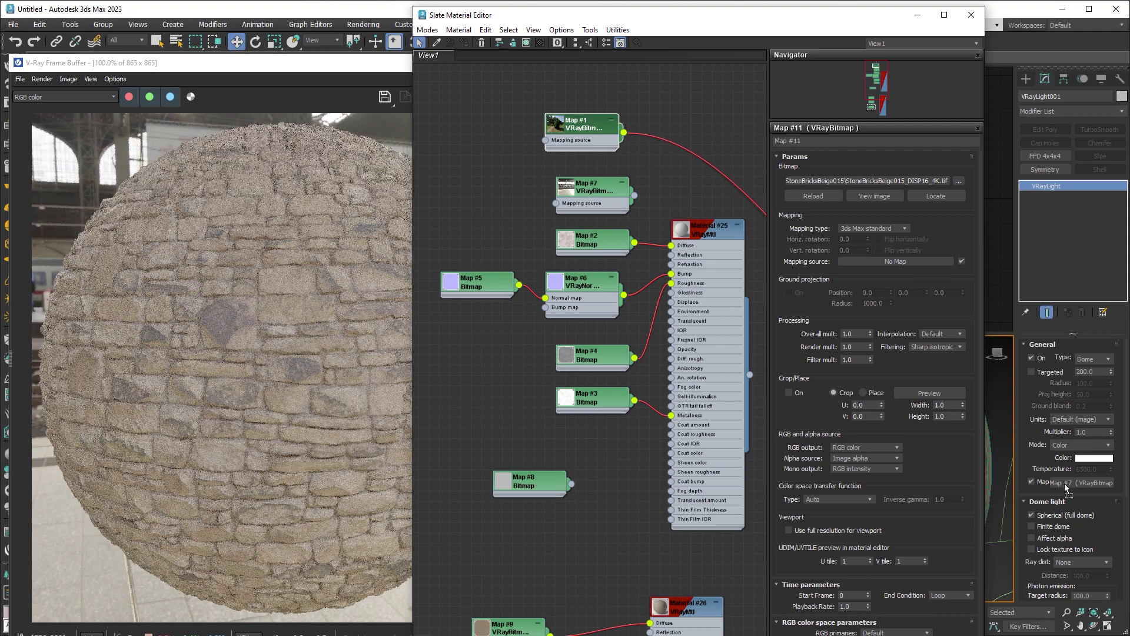
{"action": "left_click", "coordinate": [545, 358]}
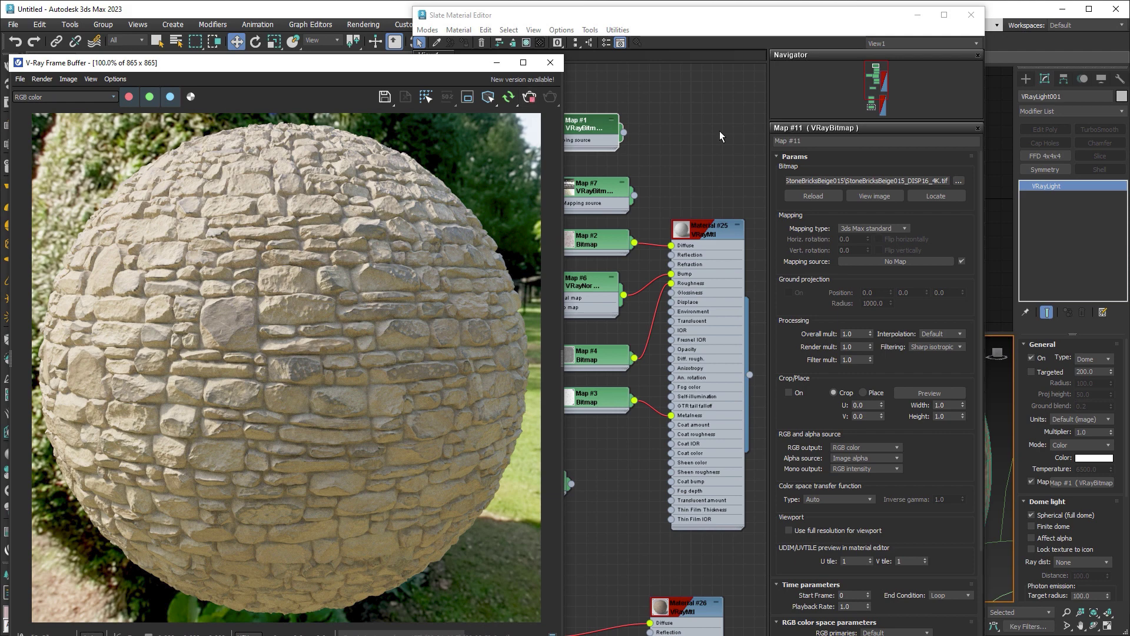
{"action": "left_click", "coordinate": [696, 137]}
- Add a VRayCompTex node with the colour map Map #9 wired to Source A
{"action": "middle_click_drag", "start_coordinate": [592, 415], "coordinate": [608, 175]}
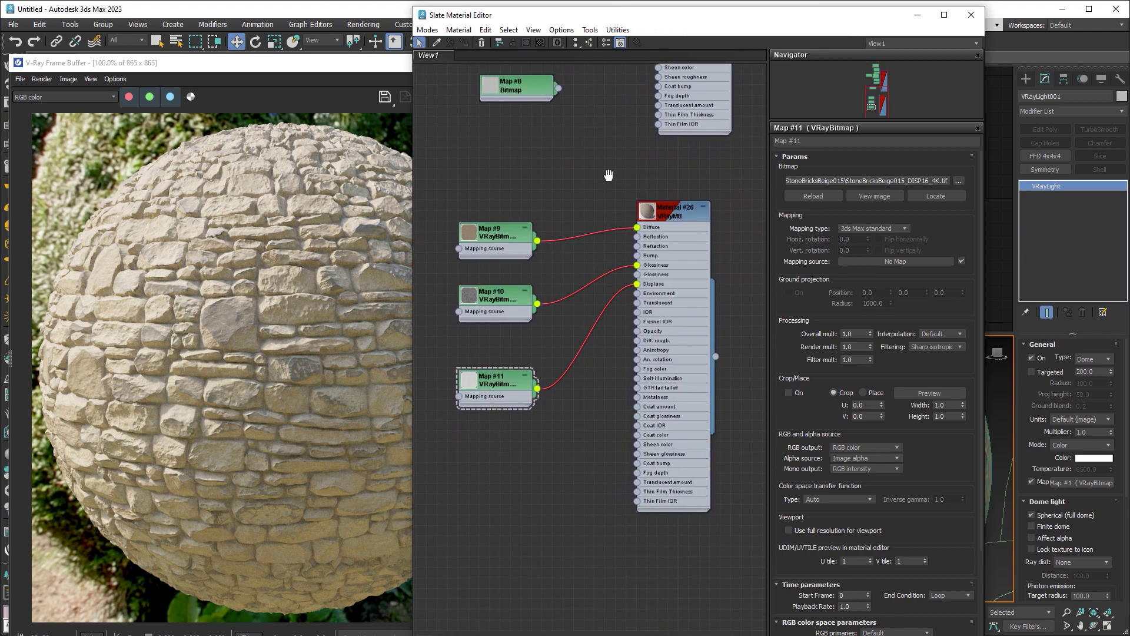
{"action": "right_click", "coordinate": [538, 174]}
{"action": "mouse_move", "coordinate": [678, 257]}
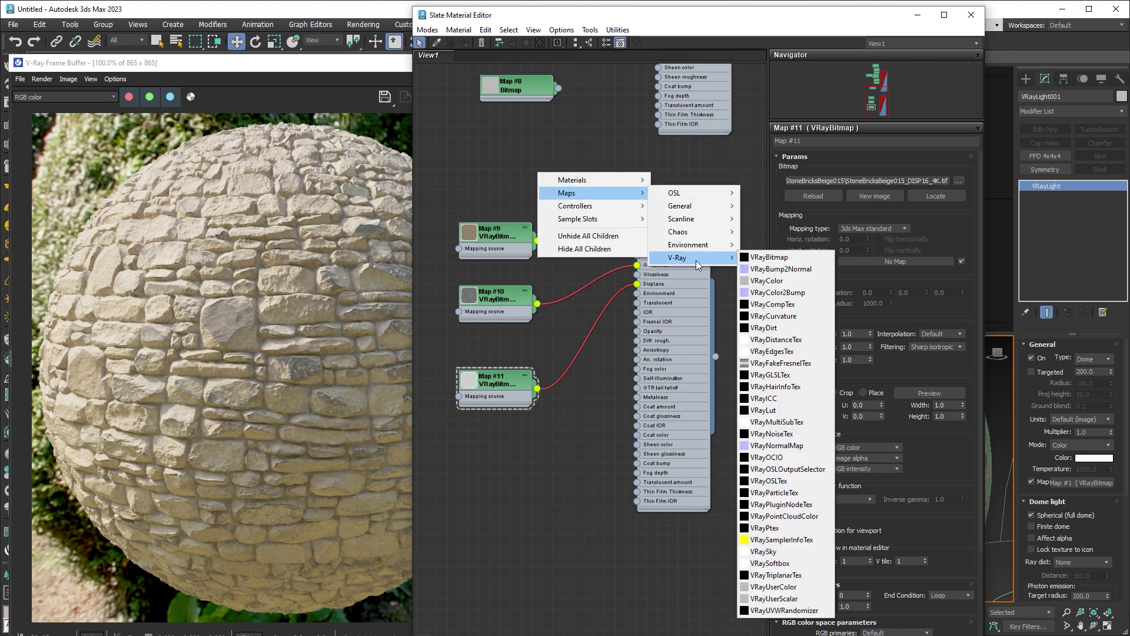
{"action": "left_click", "coordinate": [809, 303]}
{"action": "left_click_drag", "start_coordinate": [510, 234], "coordinate": [447, 222]}
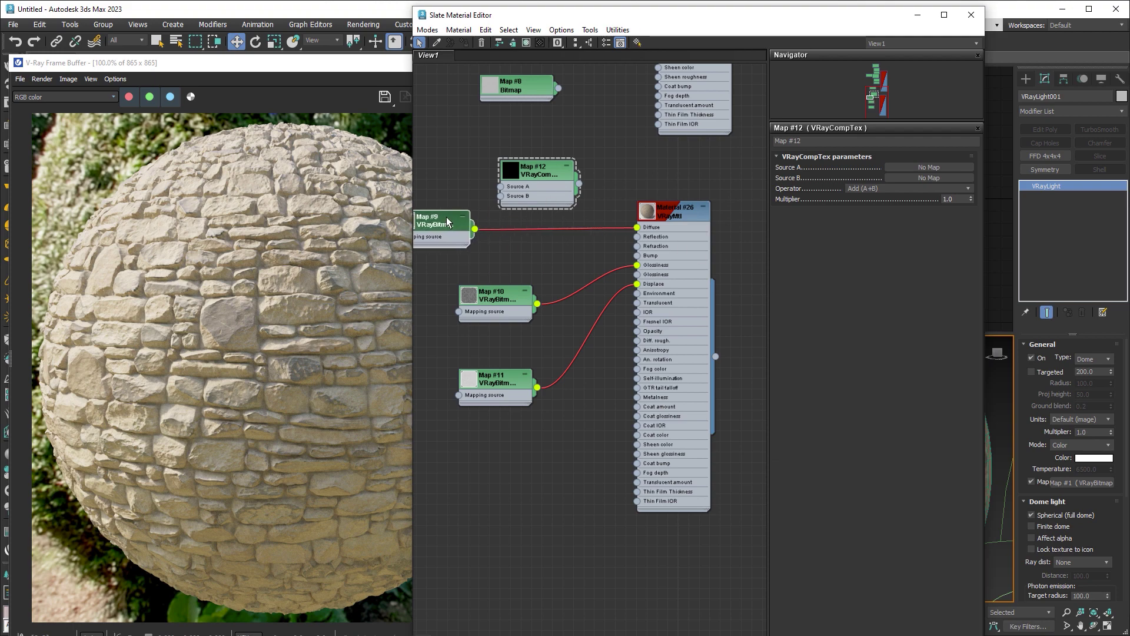
{"action": "middle_click_drag", "start_coordinate": [535, 202], "coordinate": [593, 245]}
{"action": "left_click_drag", "start_coordinate": [522, 272], "coordinate": [559, 228]}
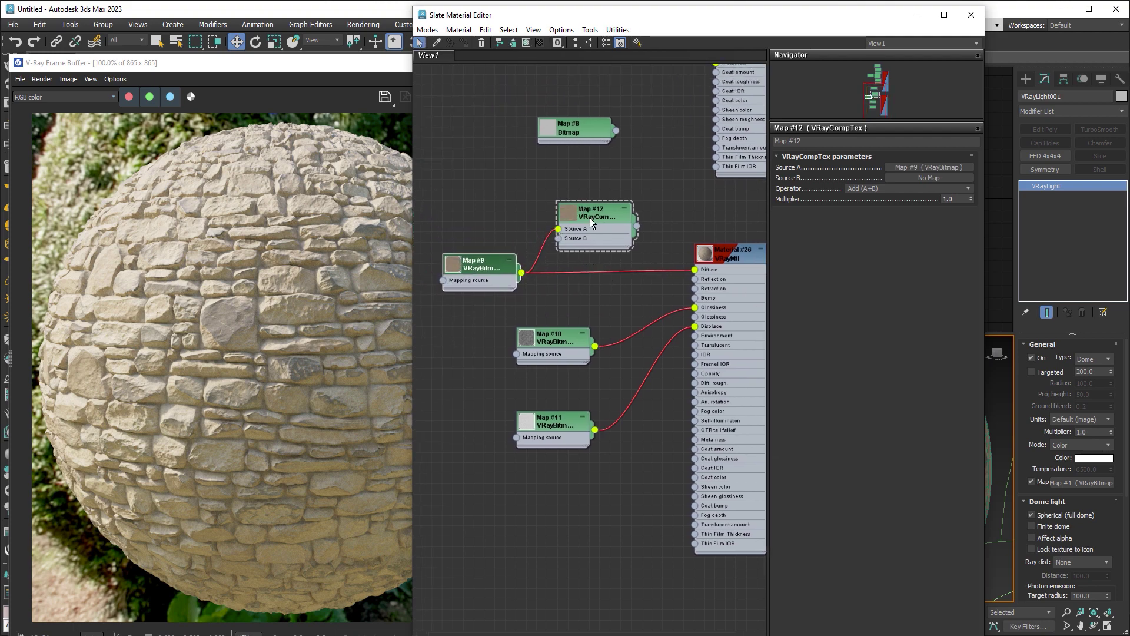
- Wire StoneBricksBeige015_AO_4K.jpg into Source B and the composite into Material #26's Diffuse
{"action": "left_click", "coordinate": [616, 612]}
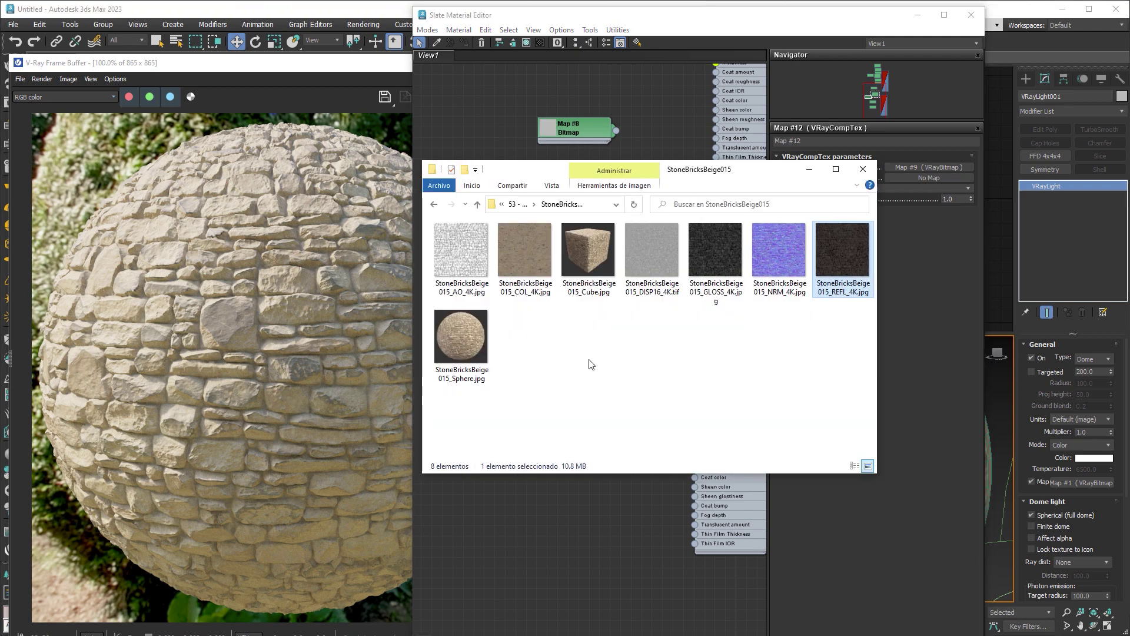
{"action": "left_click_drag", "start_coordinate": [558, 176], "coordinate": [377, 303]}
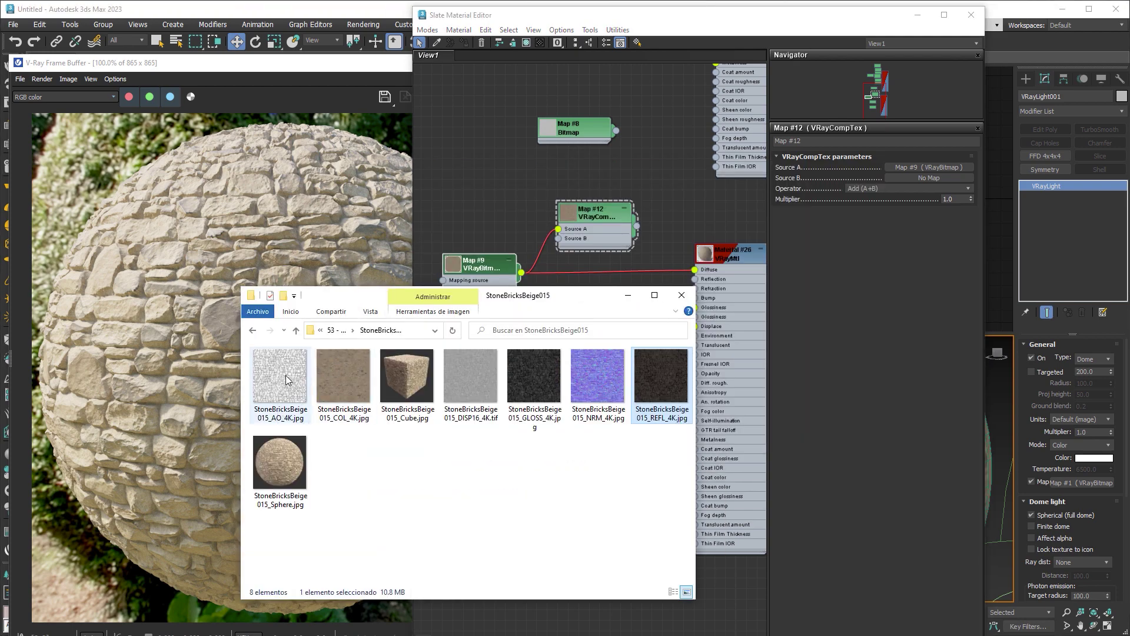
{"action": "mouse_move", "coordinate": [285, 376]}
{"action": "left_mouse_down"}
{"action": "mouse_move", "coordinate": [477, 223]}
{"action": "mouse_move", "coordinate": [558, 237]}
{"action": "left_mouse_up"}
{"action": "left_click_drag", "start_coordinate": [471, 200], "coordinate": [492, 211]}
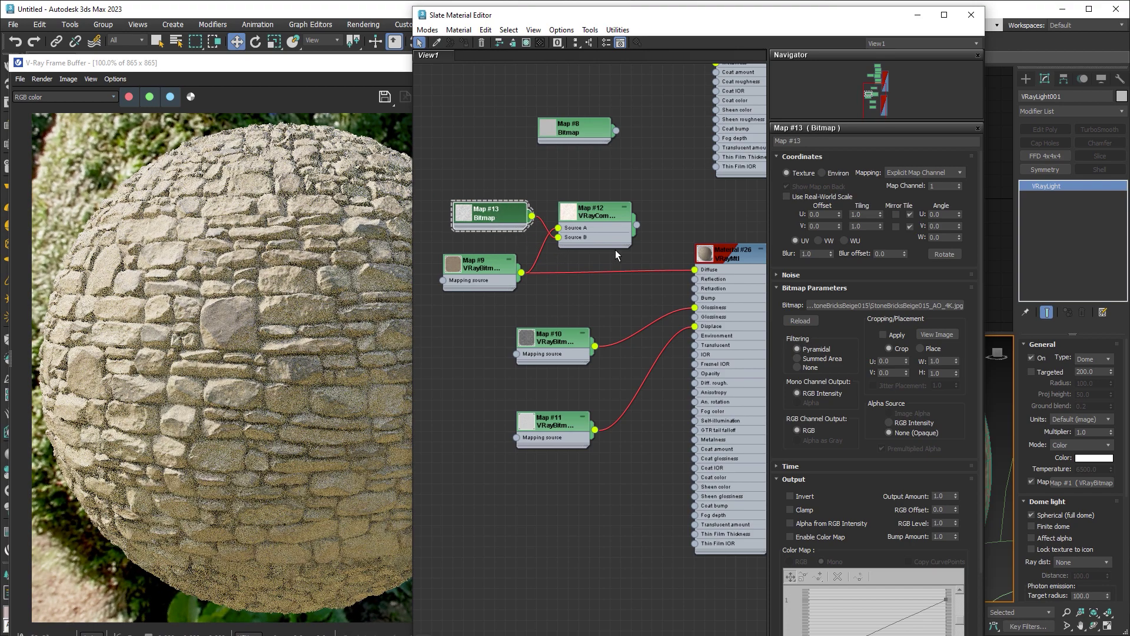
{"action": "left_click_drag", "start_coordinate": [636, 225], "coordinate": [695, 269]}
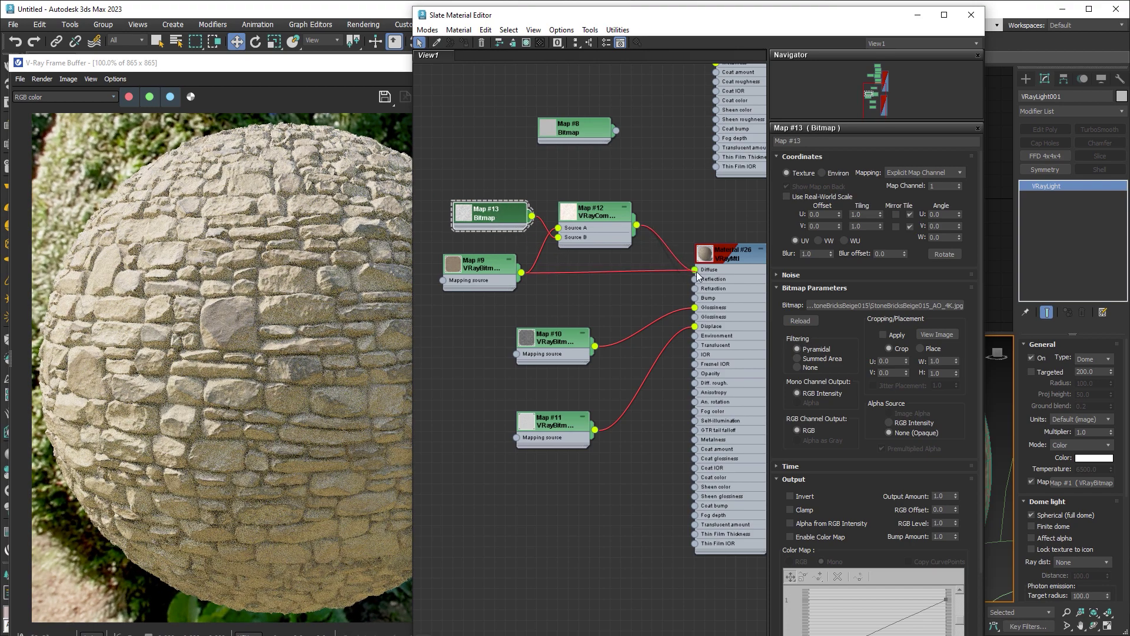
{"action": "left_click", "coordinate": [590, 215]}
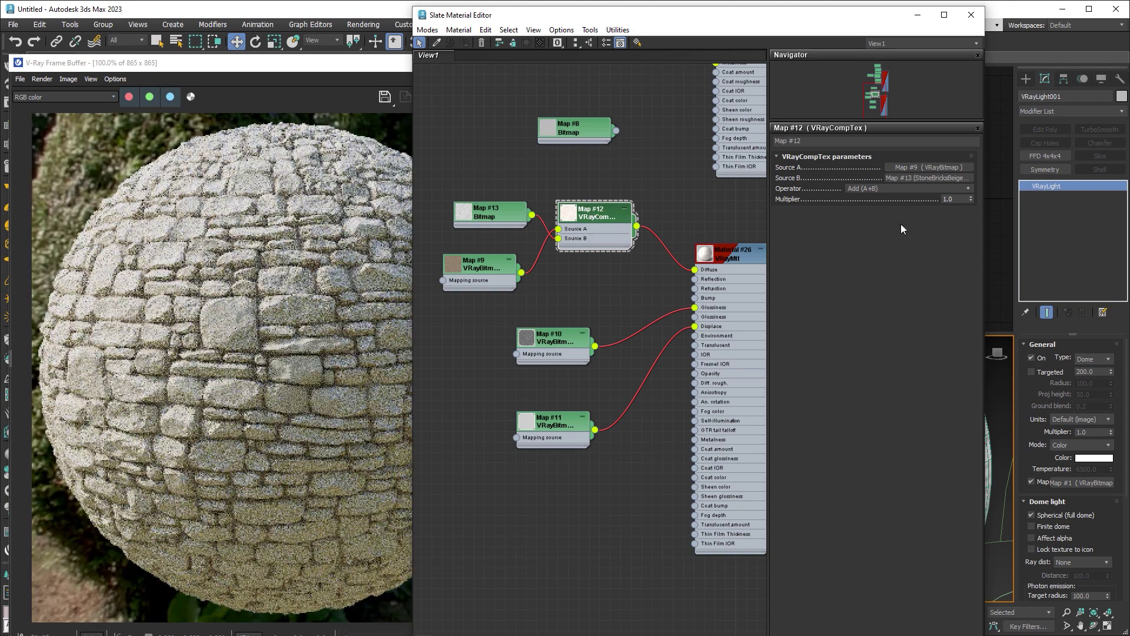
- Set the VRayCompTex operator to Multiply (A*B) with multiplier 0.5
{"action": "left_click", "coordinate": [891, 189]}
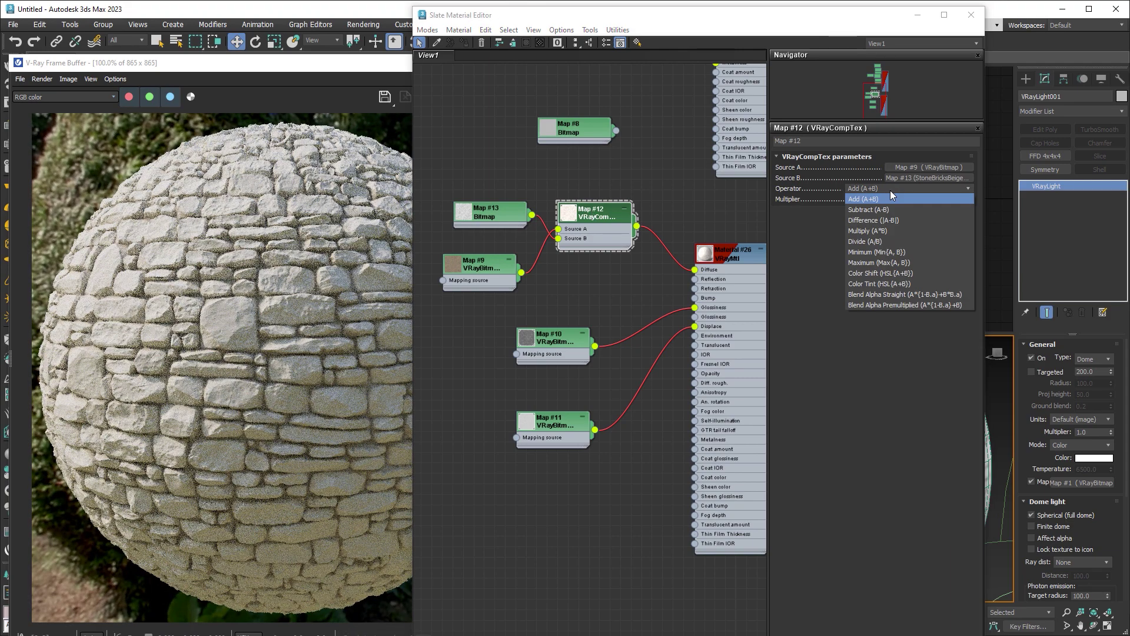
{"action": "left_click", "coordinate": [877, 229]}
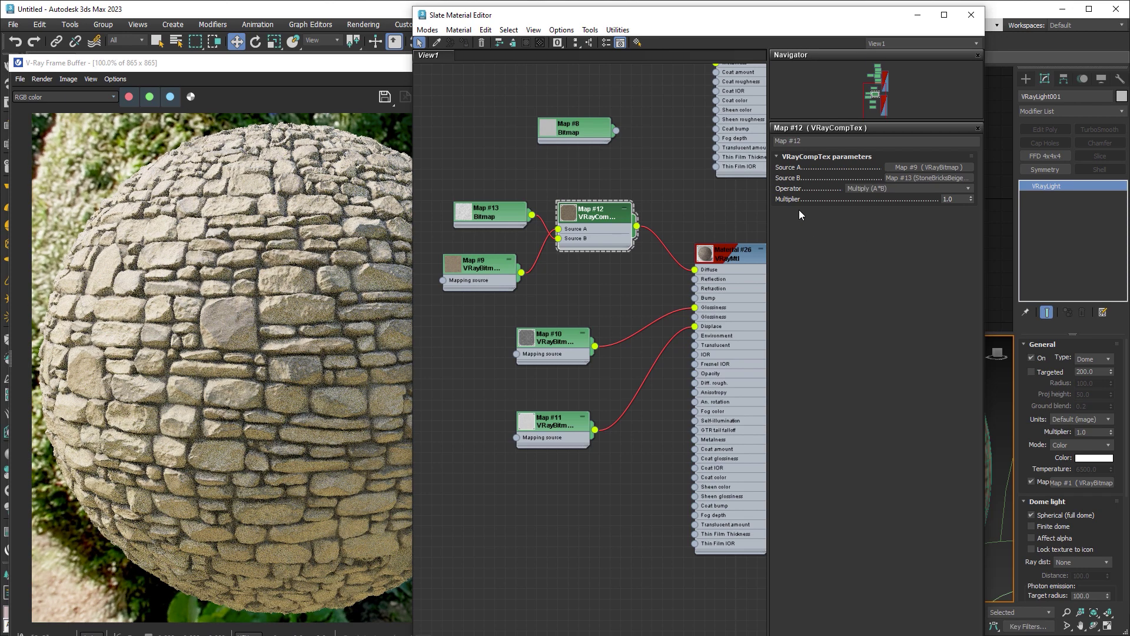
{"action": "left_click_drag", "start_coordinate": [490, 210], "coordinate": [479, 221]}
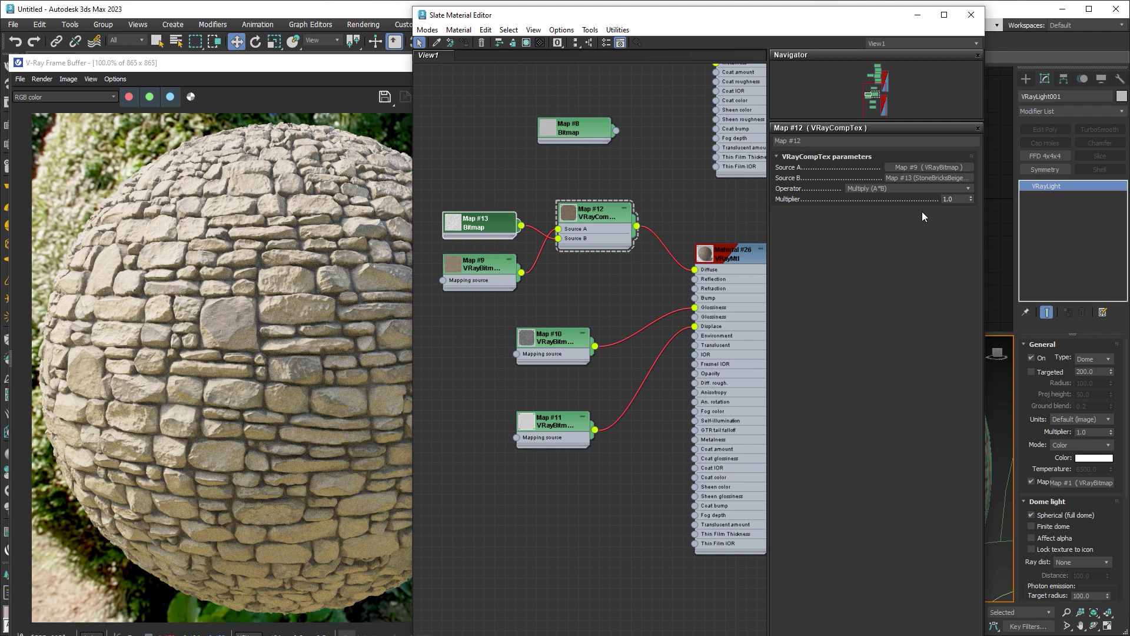
{"action": "double_click", "coordinate": [950, 199]}
{"action": "type", "text": "0.5"}
{"action": "key", "text": "Return"}
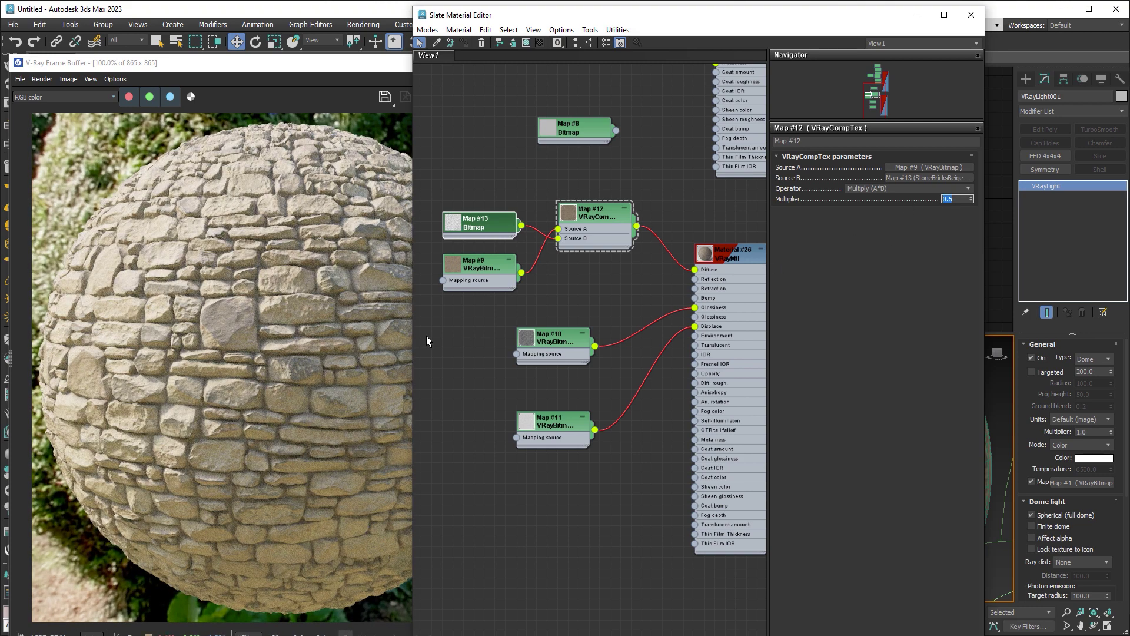
- Inspect the AO-shaded stone render, then frame both materials' node graphs
{"action": "left_click", "coordinate": [400, 236]}
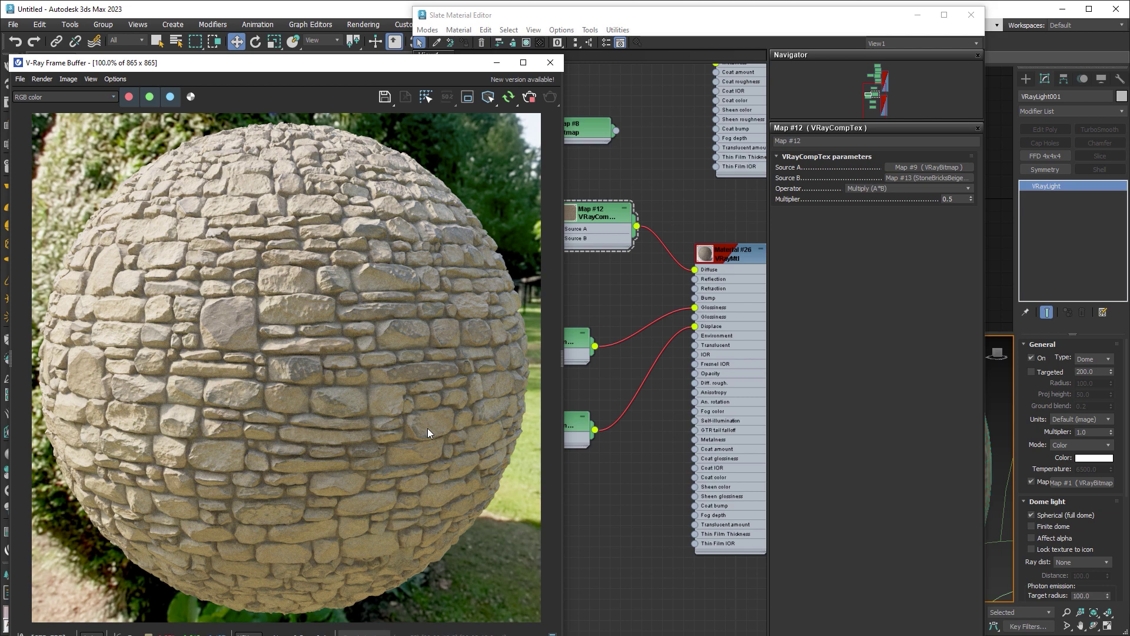
{"action": "left_click", "coordinate": [678, 208]}
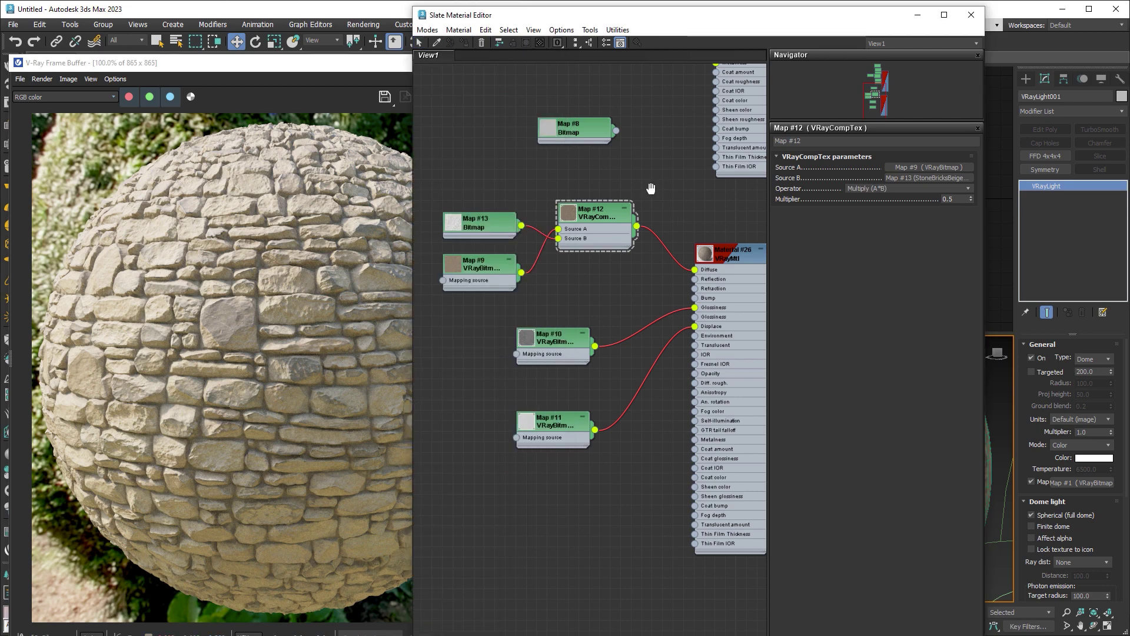
{"action": "scroll", "coordinate": [589, 247], "scroll_direction": "down", "scroll_amount": 2}
{"action": "middle_click_drag", "start_coordinate": [565, 235], "coordinate": [612, 327]}
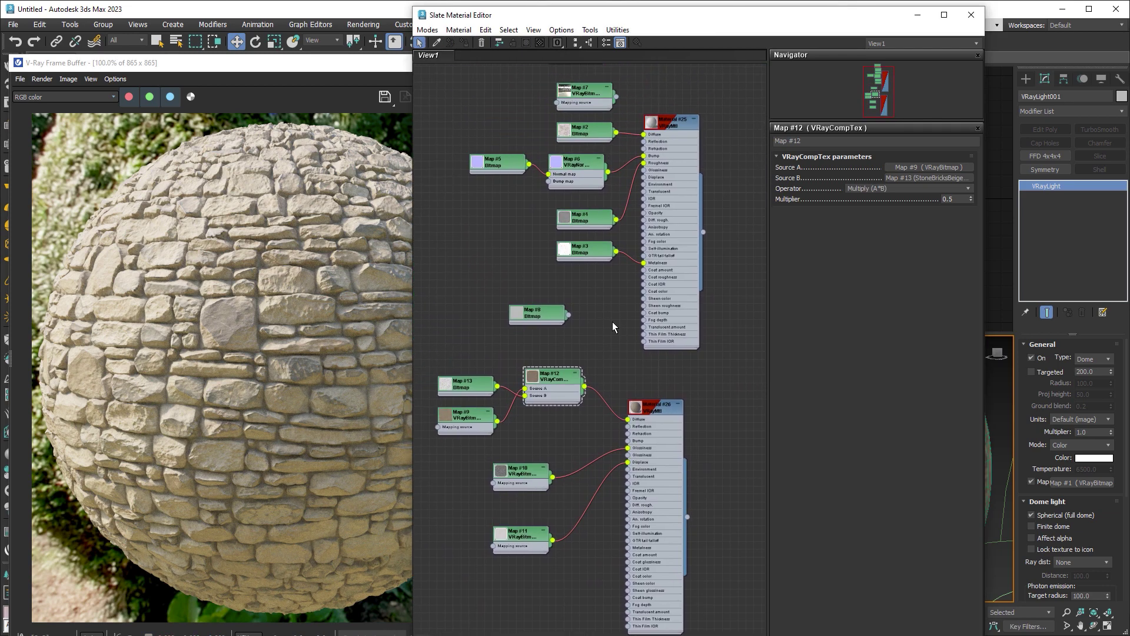